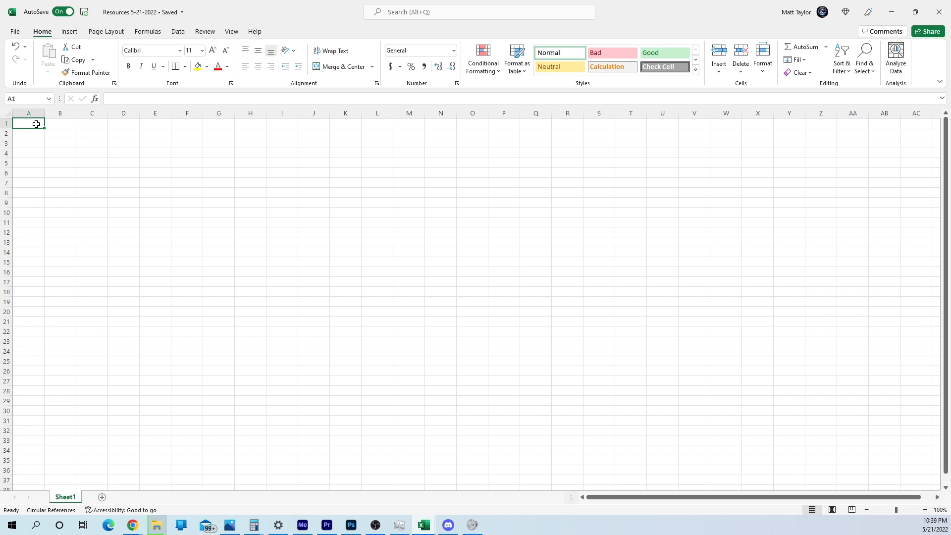
Step: Enter the label Name in cell A1 and the label Date in cell A4
type("N")
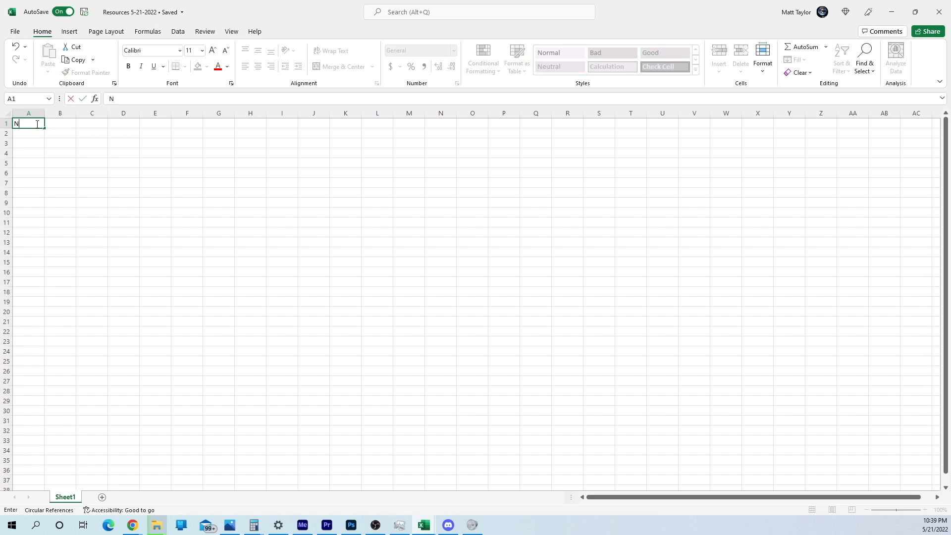
type("ame")
left_click(50, 151)
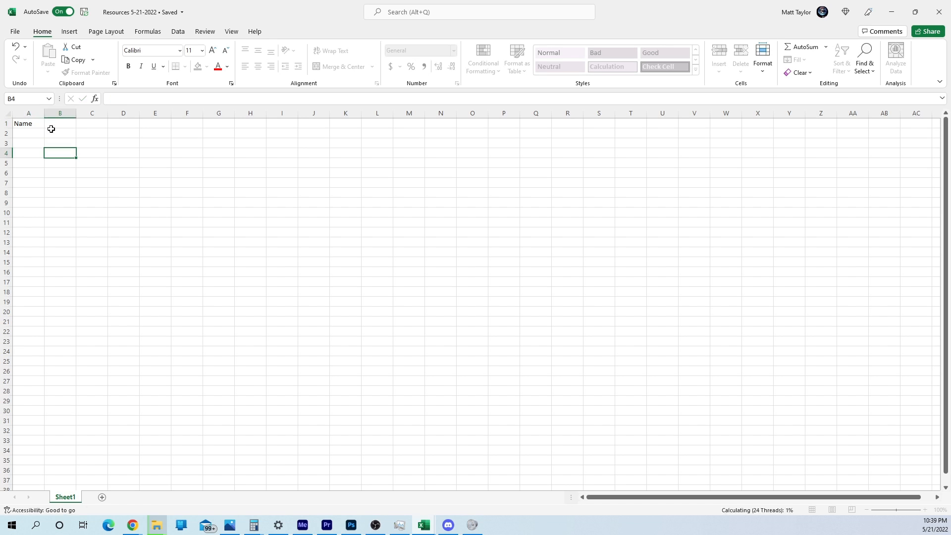
left_click(30, 151)
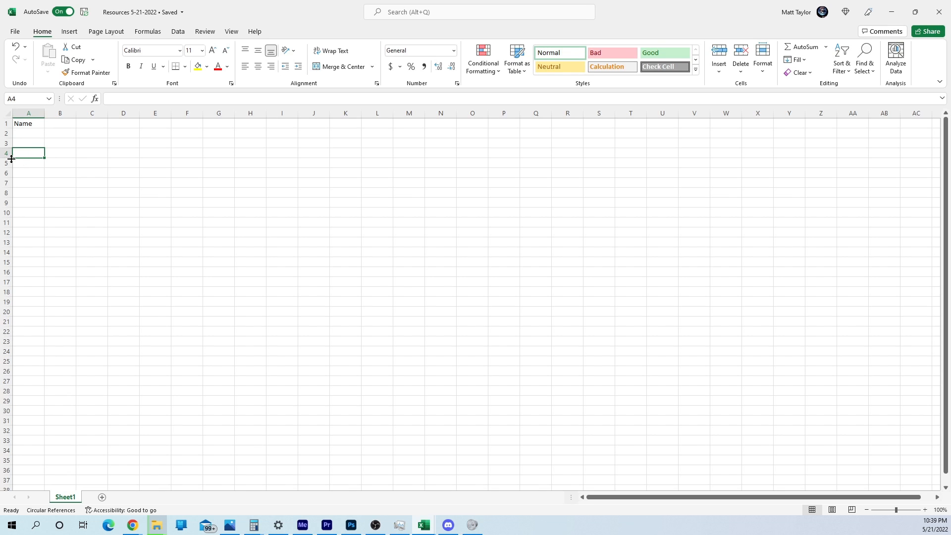
type("Date")
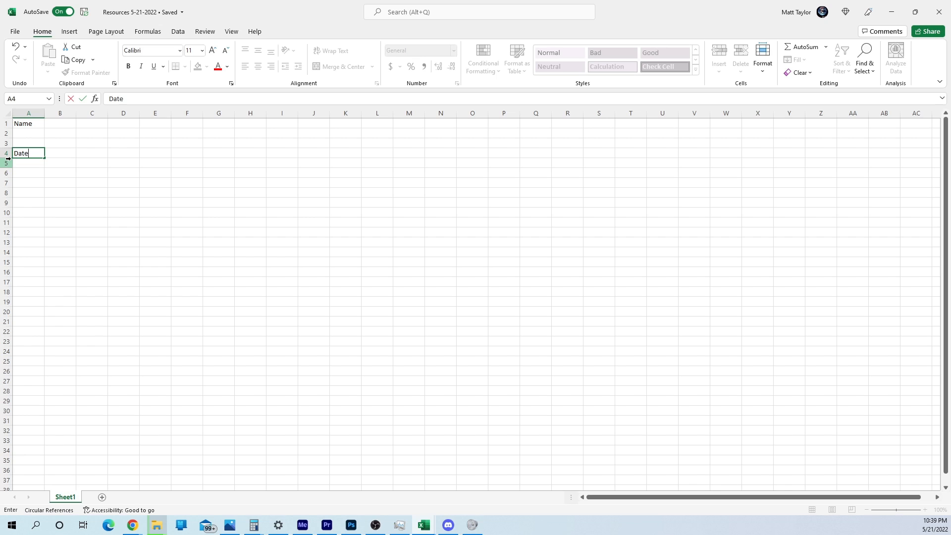
left_click(154, 193)
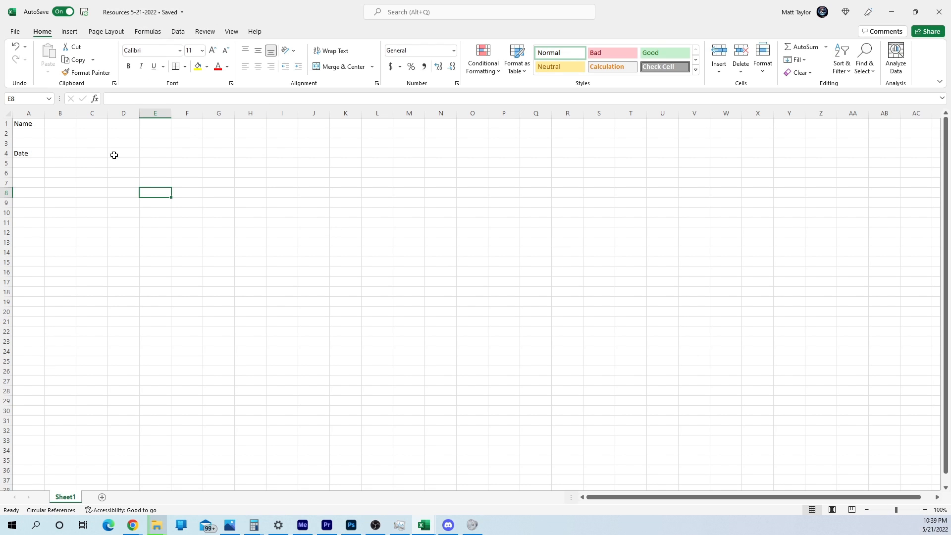
Step: Enter the resource label Gems in cell B5, below and beside the Date label
left_click(53, 163)
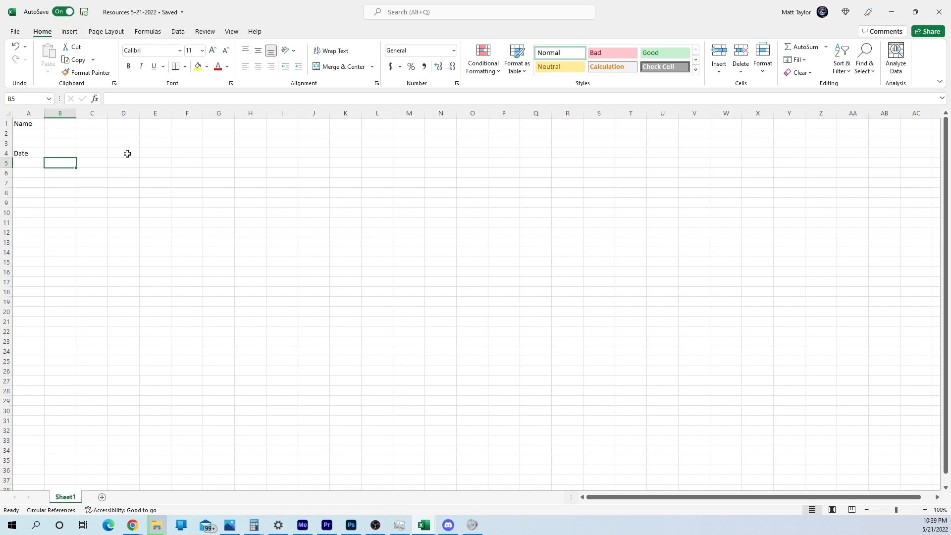
type("Ge")
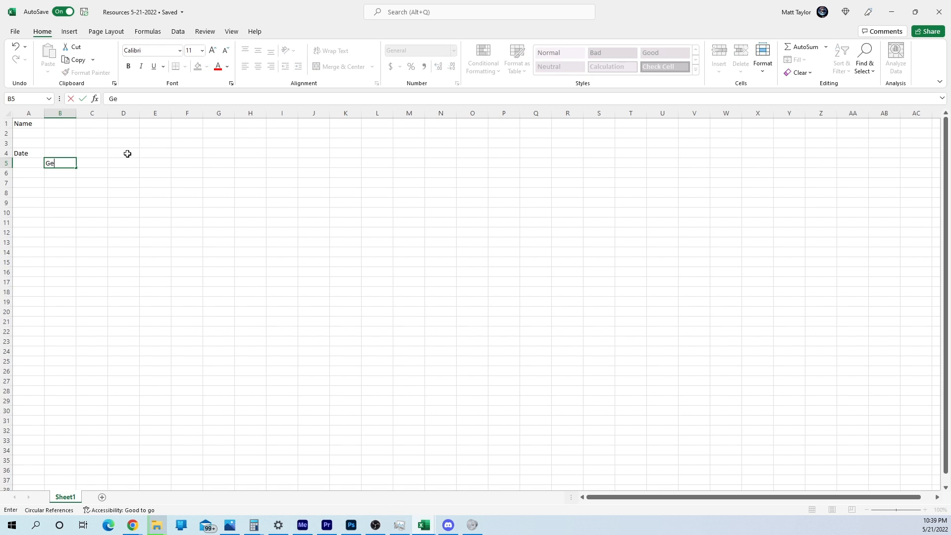
type("ms")
key("Tab")
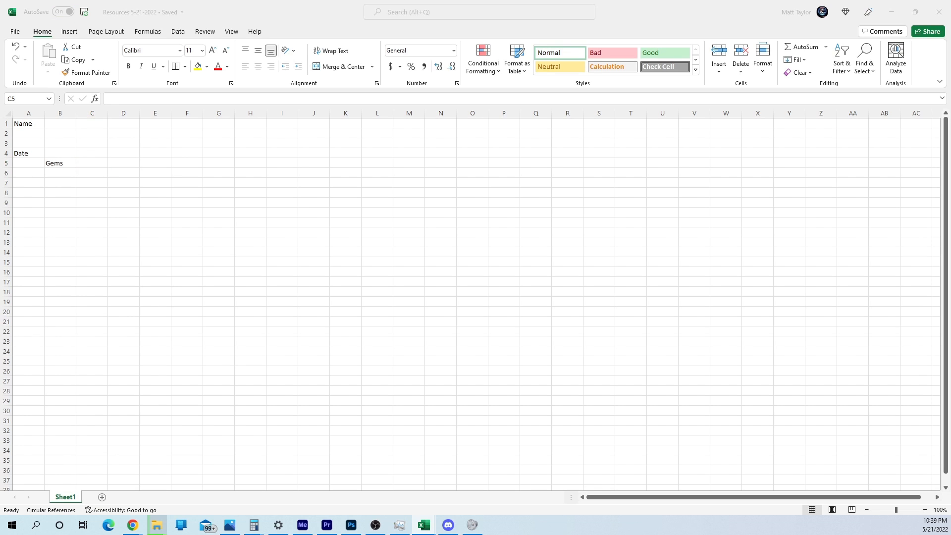
left_click(88, 162)
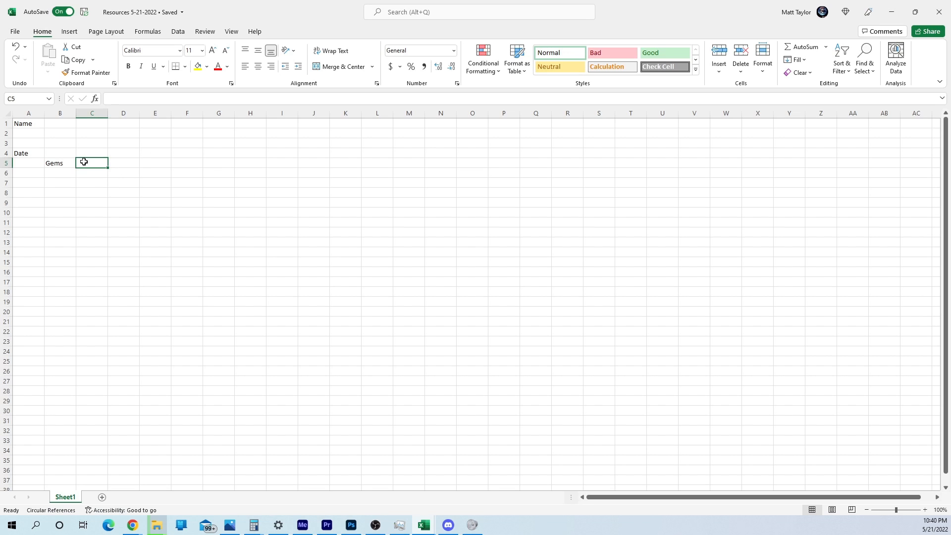
left_click(112, 164)
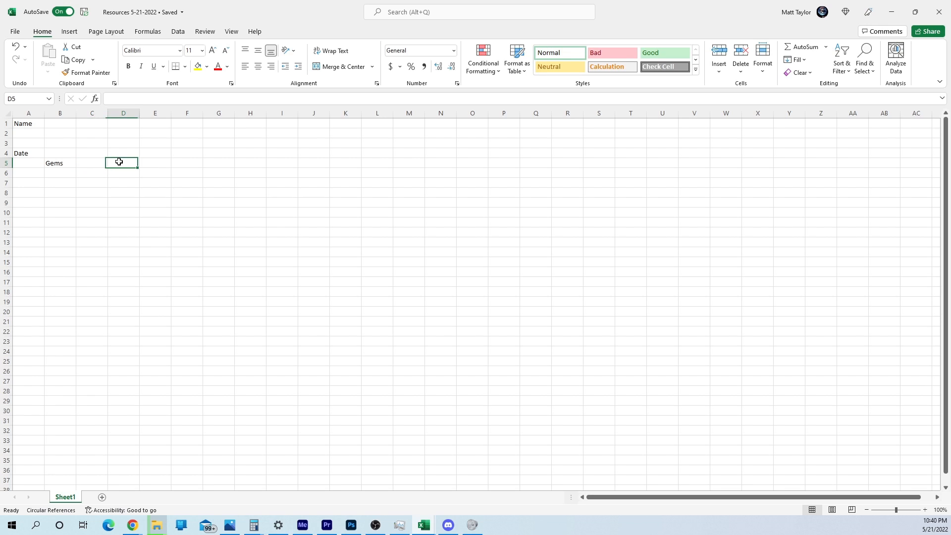
left_click(155, 163)
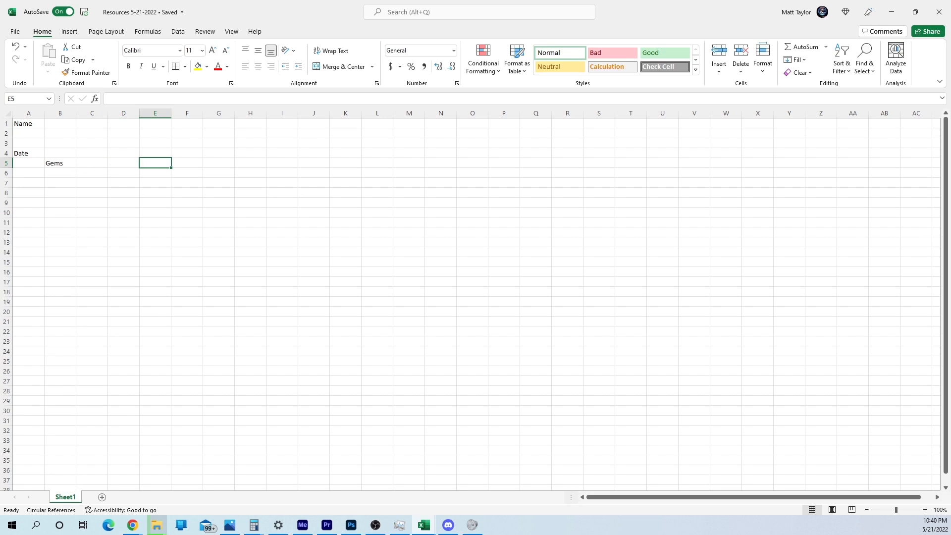
left_click(187, 163)
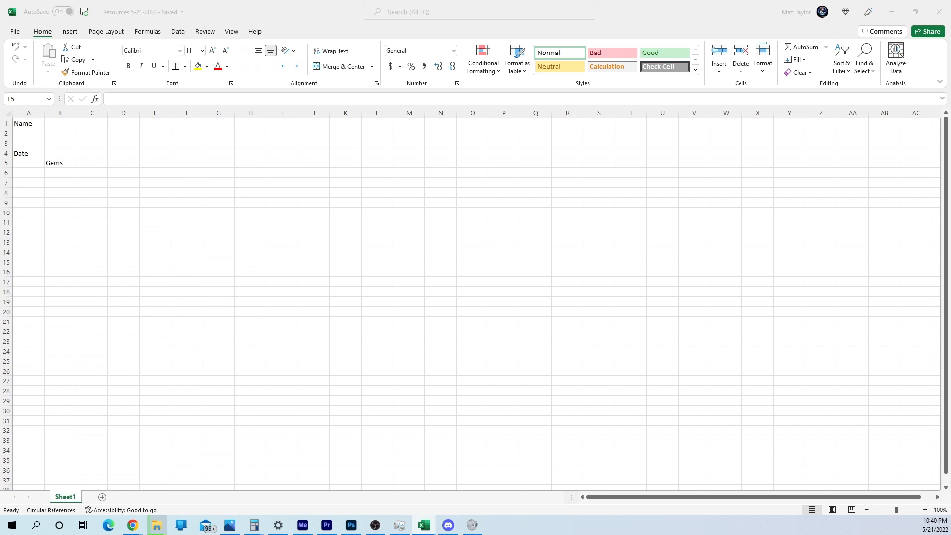
Step: Enter 300 in cell F5 on the Gems row
left_click(95, 165)
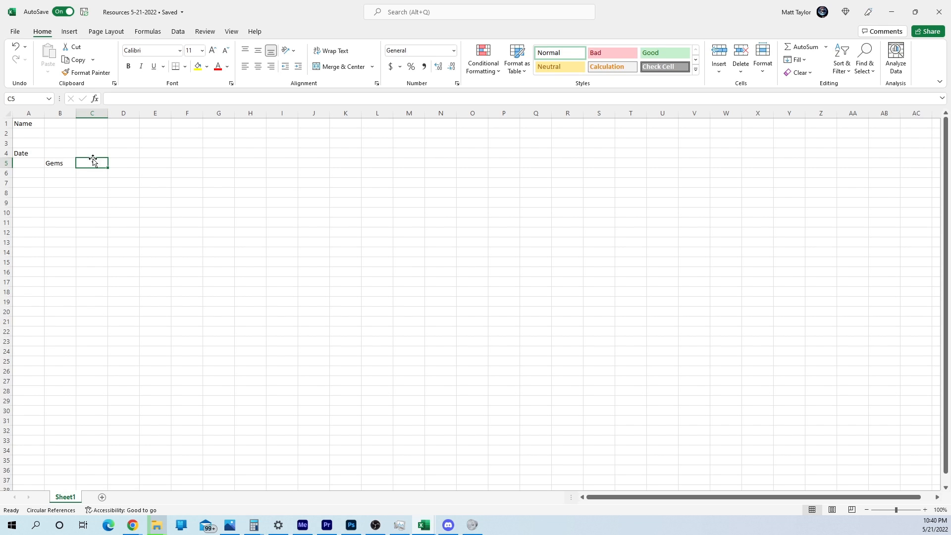
left_click(115, 163)
key("Right")
key("Right")
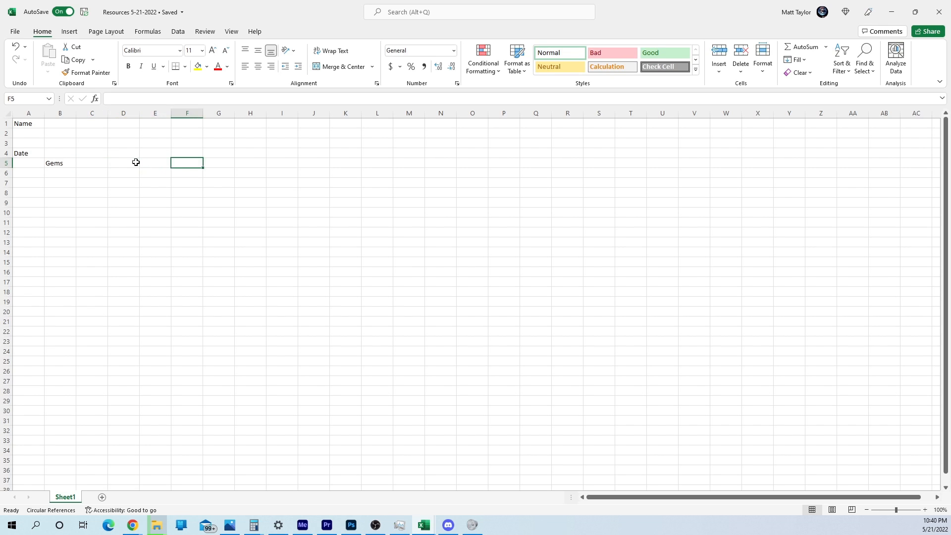
type("300")
key("Return")
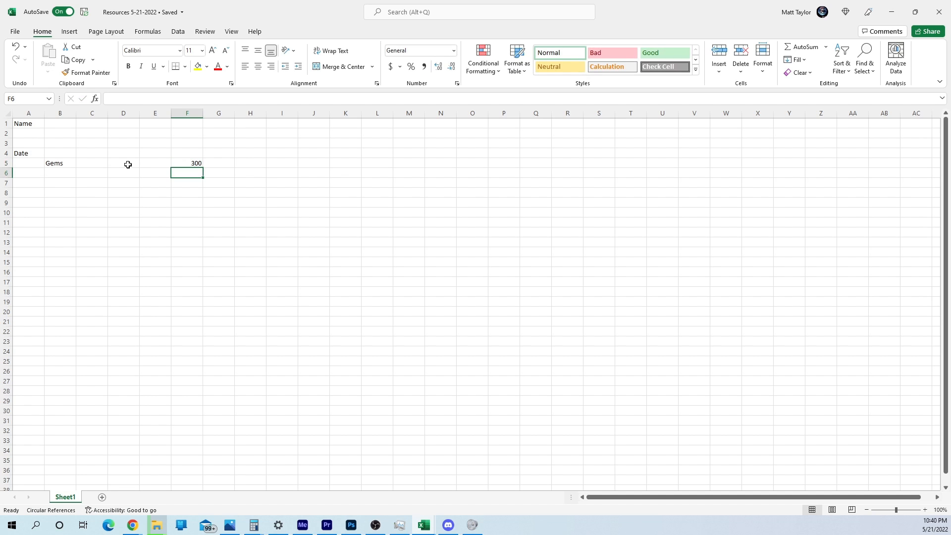
Step: Change the value in cell F5 on the Gems row to 30
key("Up")
key("F2")
key("BackSpace")
key("Left")
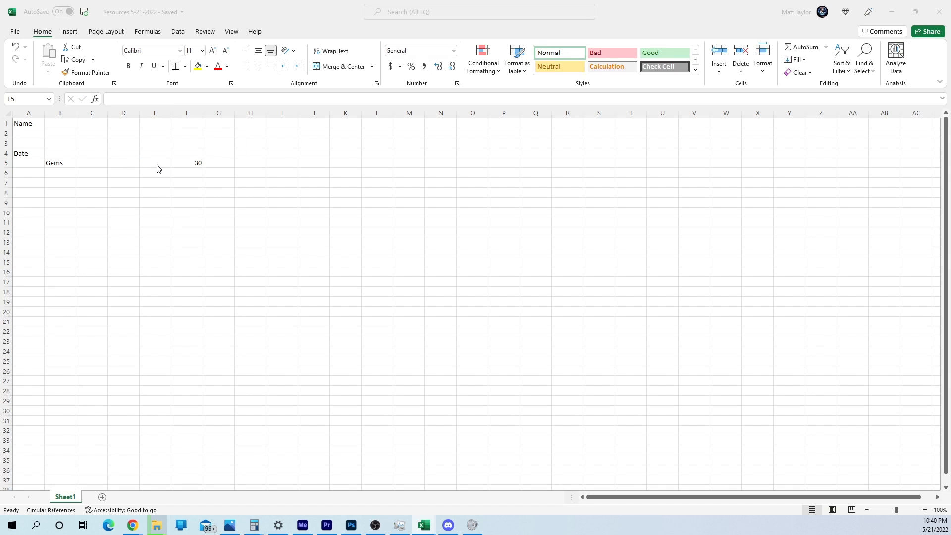
left_click(191, 164)
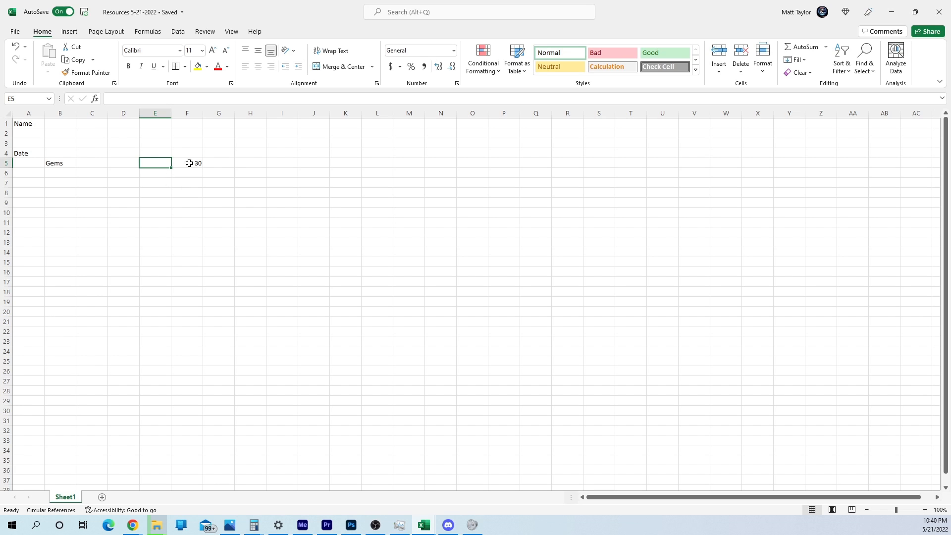
left_click(208, 162)
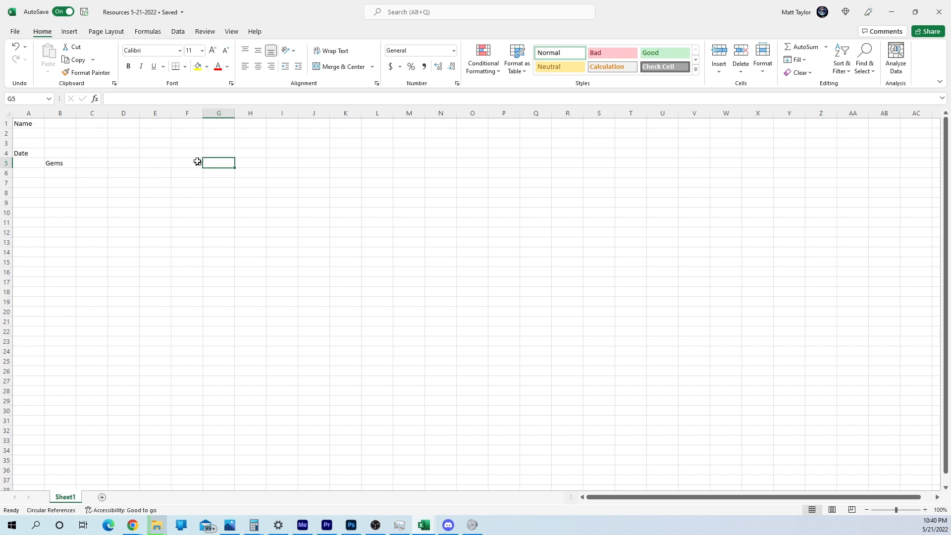
left_click(198, 161)
left_click(208, 163)
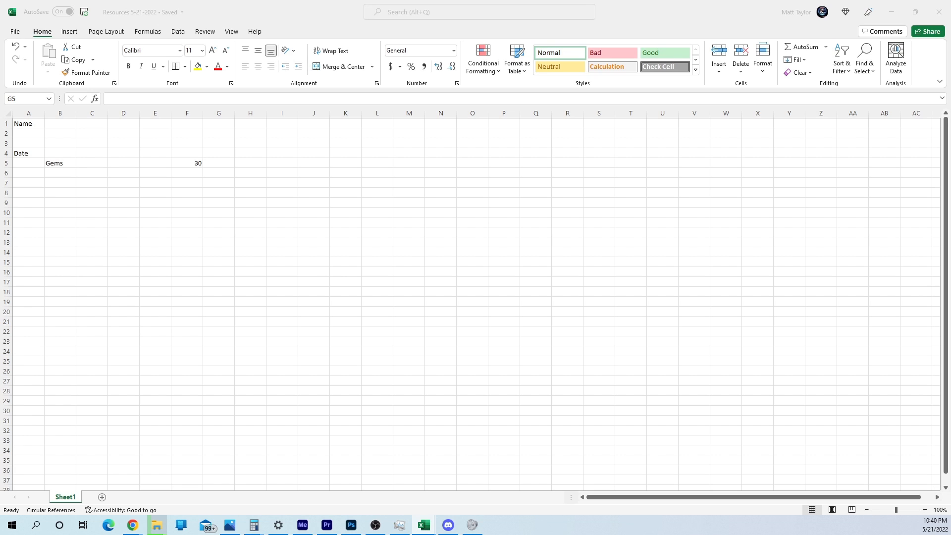
left_click(174, 163)
left_click(182, 162)
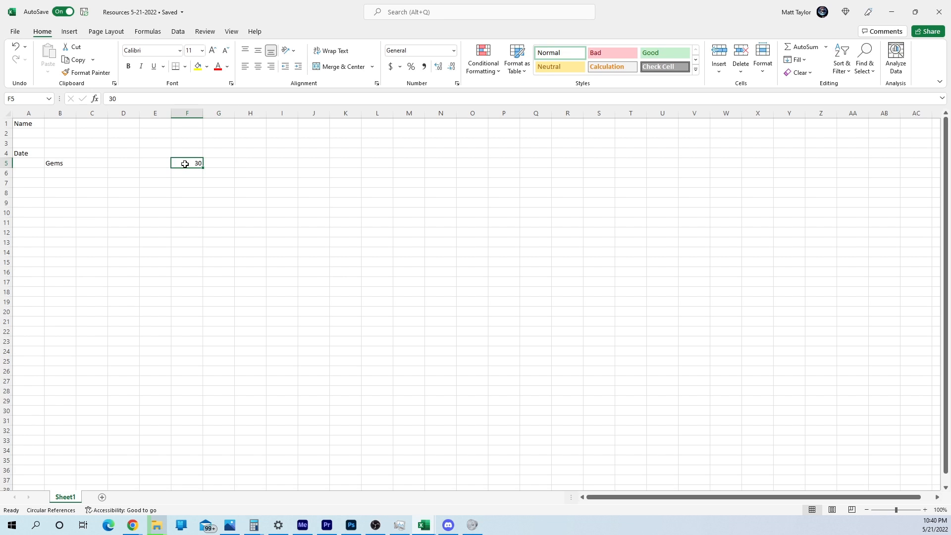
left_click(160, 165)
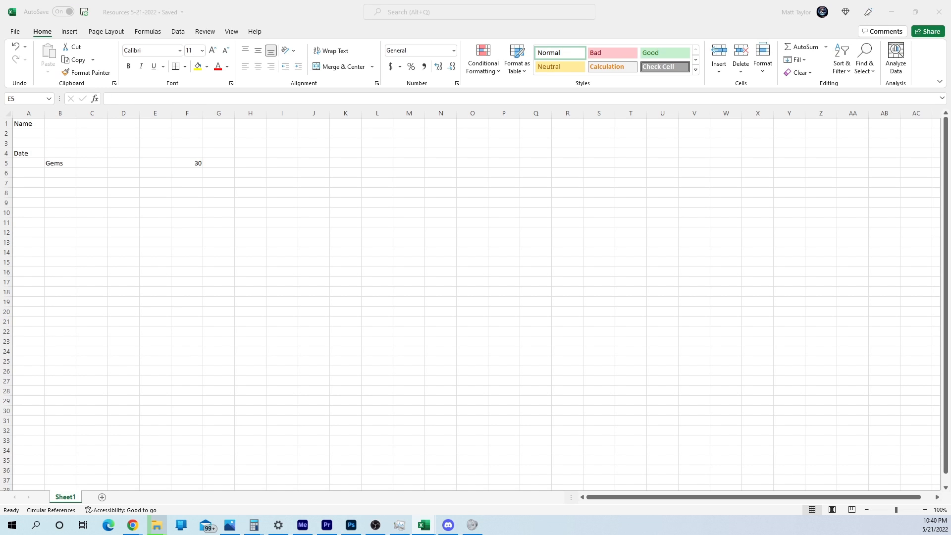
key("F2")
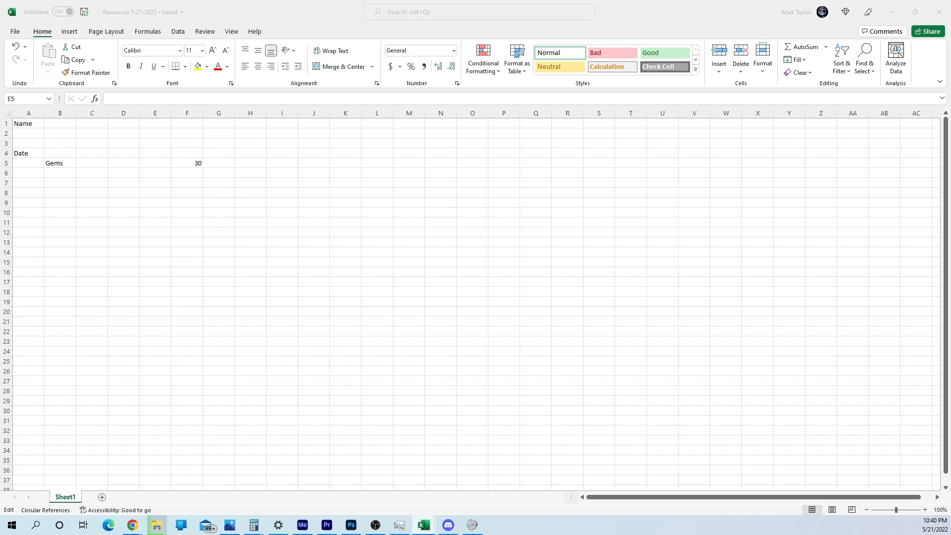
key("Escape")
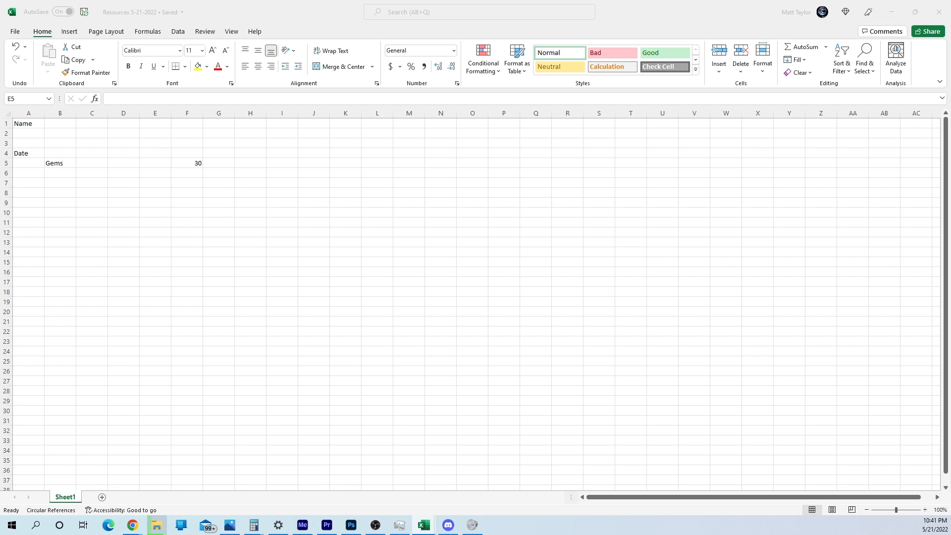
key("F2")
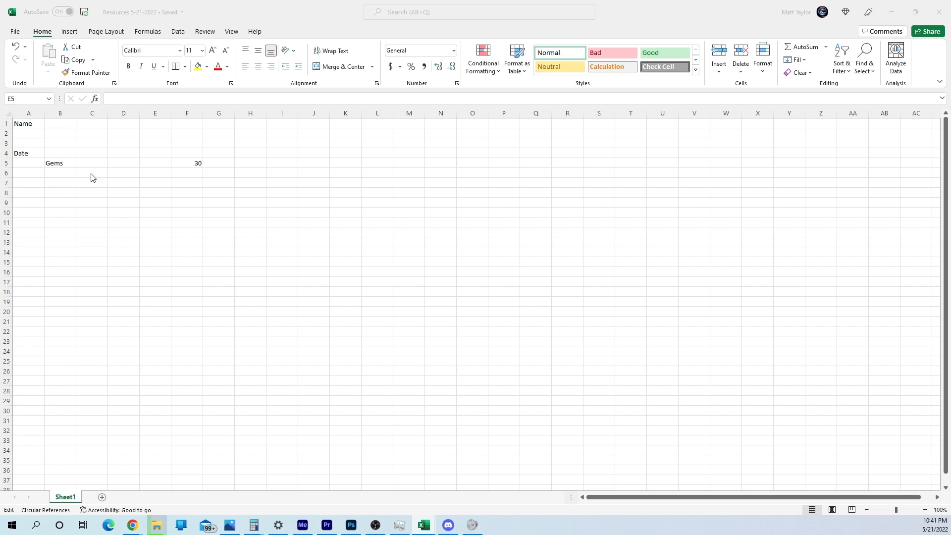
Step: Insert a SUM function in cell D5 that subtracts C5 from F5, giving =SUM(F5-C5)
left_click(119, 167)
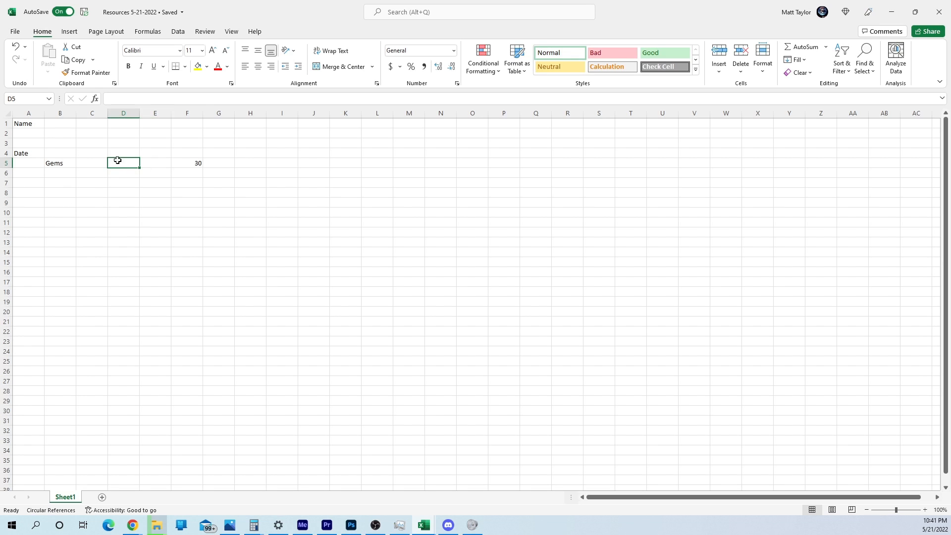
left_click(94, 98)
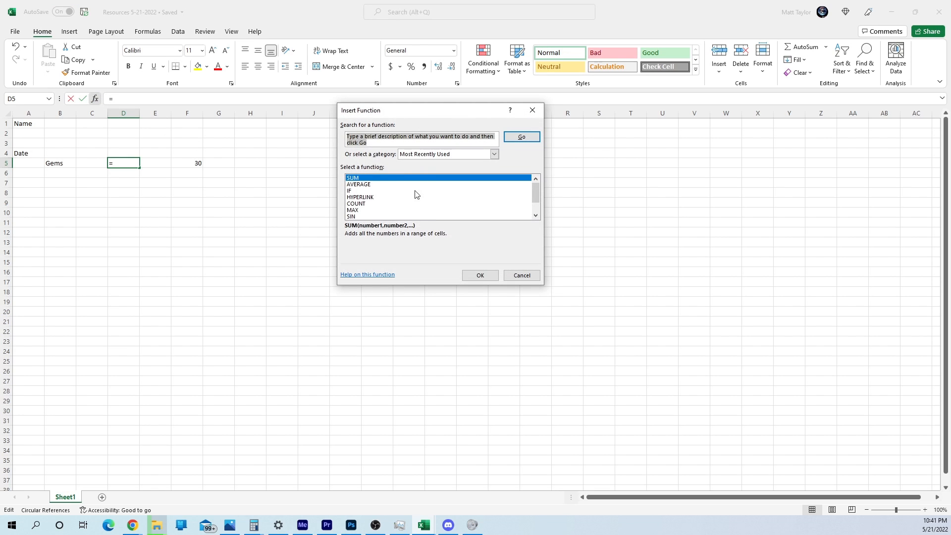
left_click(482, 276)
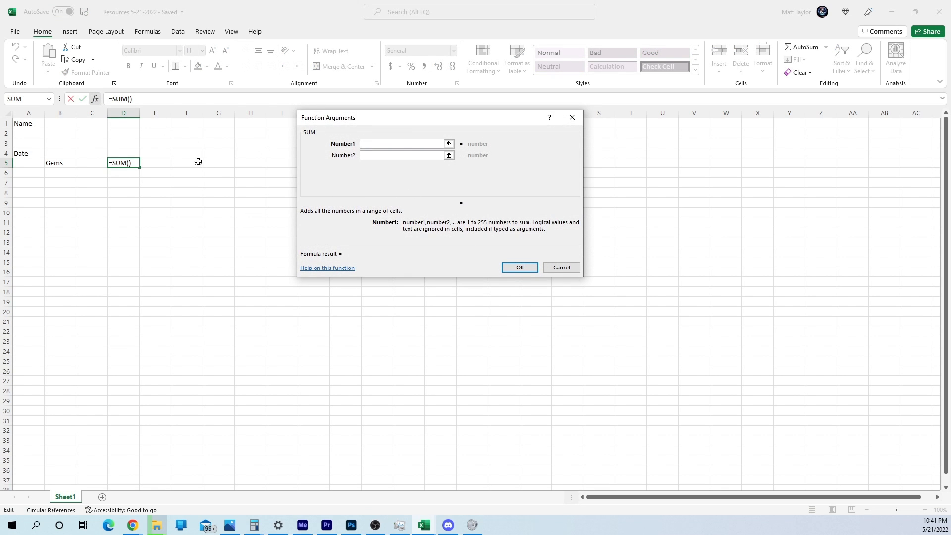
left_click(197, 163)
type("-")
left_click(81, 163)
key("Return")
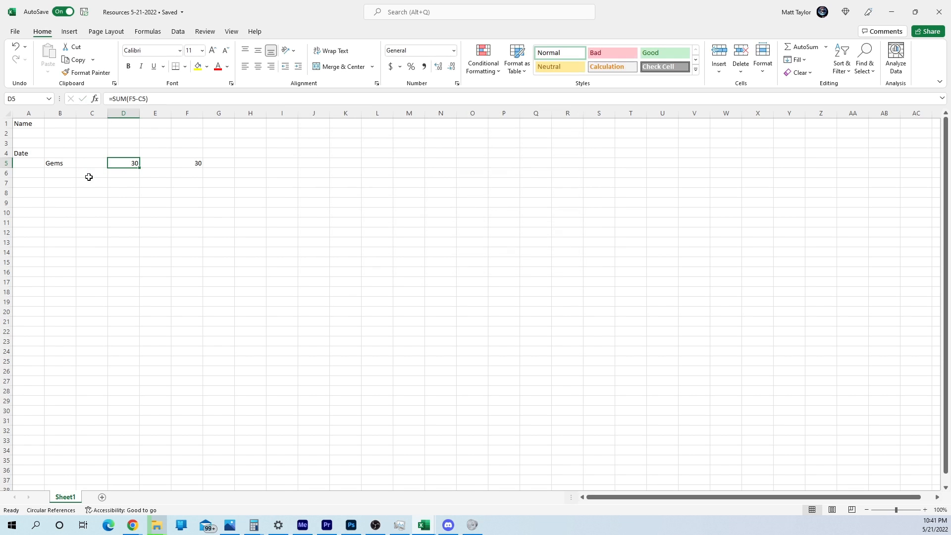
Step: Enter 10 in cell C5 on the Gems row and check the subtraction formula in D5
key("Left")
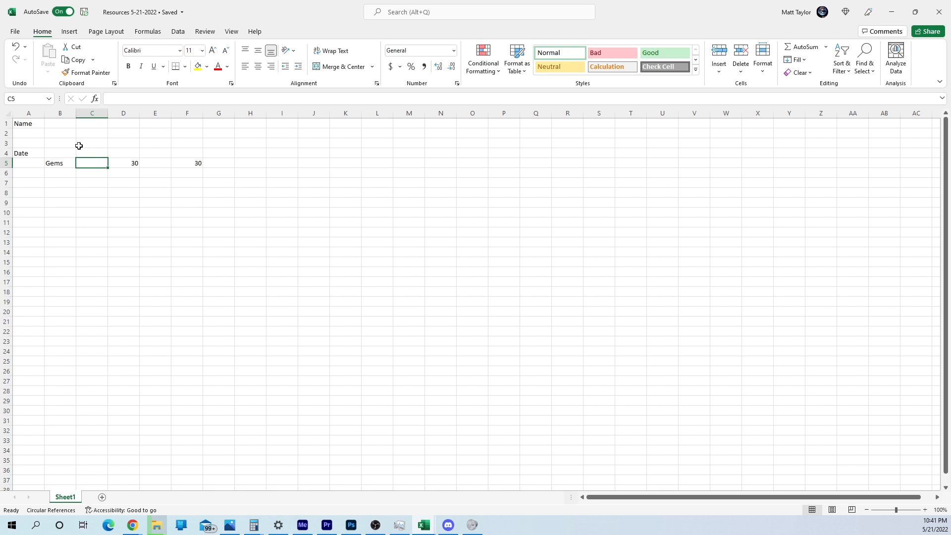
type("10")
key("Return")
key("Up")
key("Right")
key("F2")
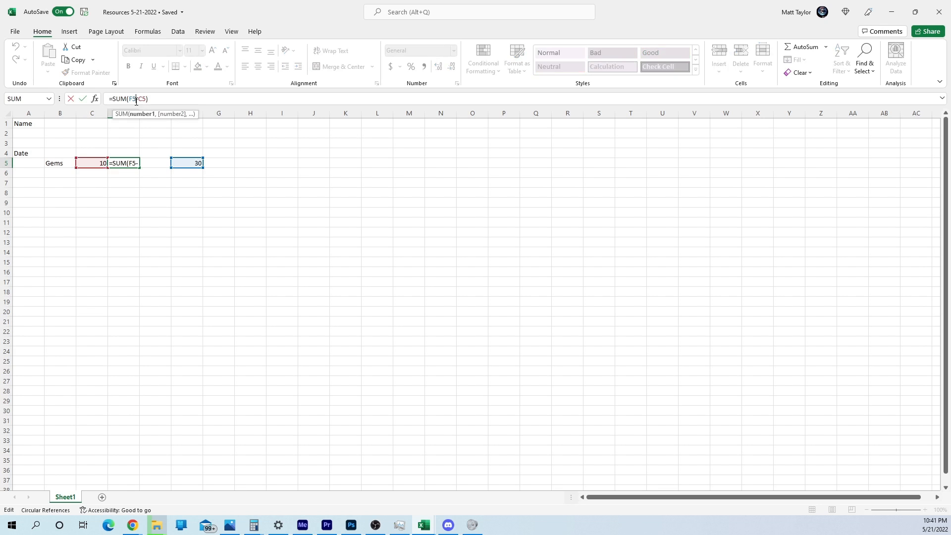
key("Escape")
Step: Try to add a decimal point after the 10 in cell C5
left_click(99, 163)
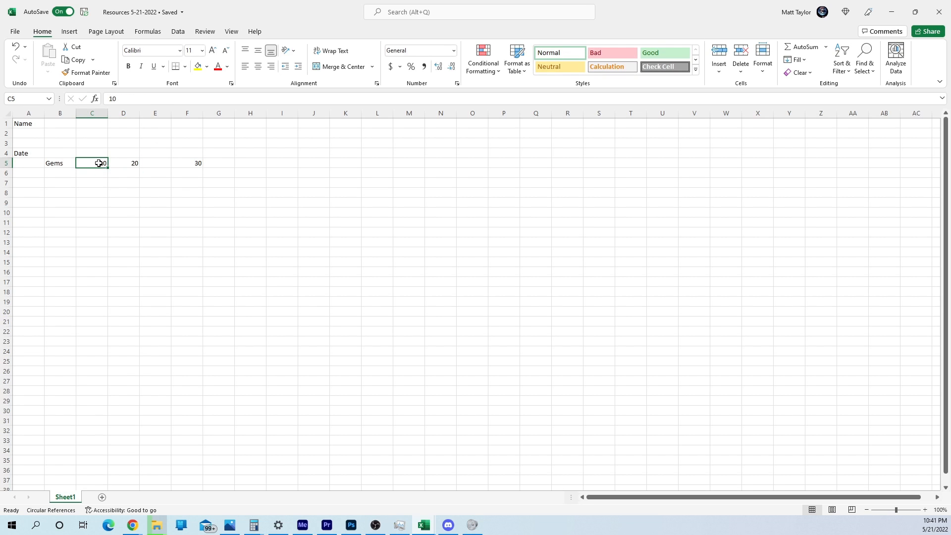
key("F2")
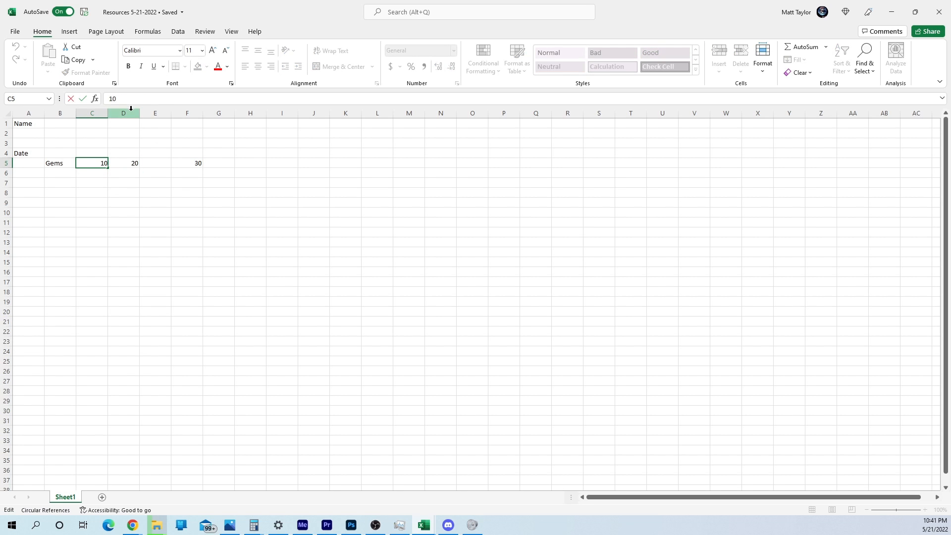
type("0")
key("BackSpace")
type(".")
left_click(115, 191)
Step: Apply the Percentage number format to cell C5 on the Gems row
left_click(94, 165)
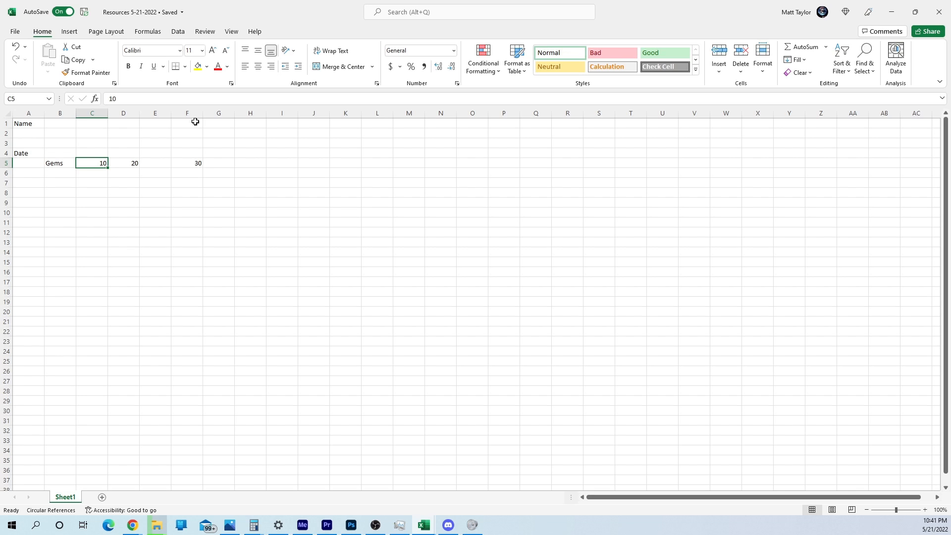
left_click(430, 51)
left_click(454, 50)
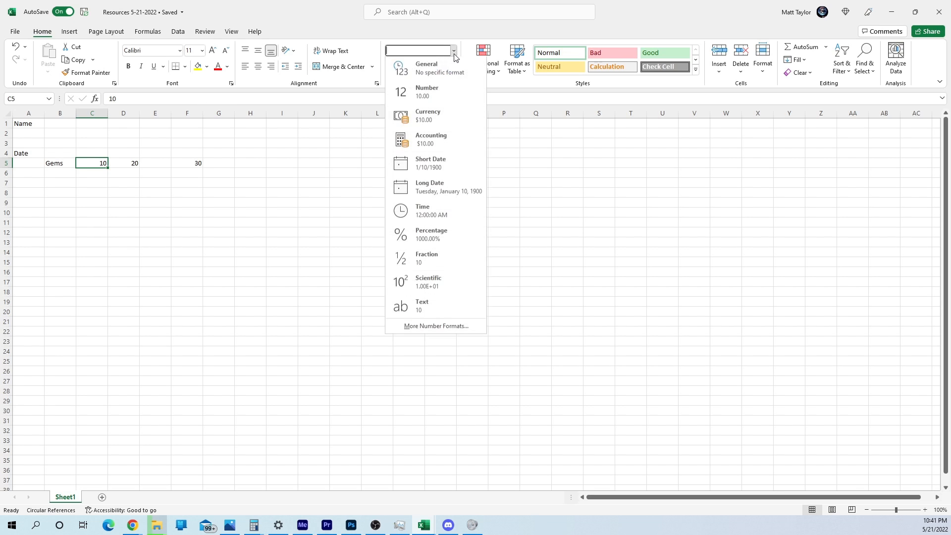
left_click(426, 246)
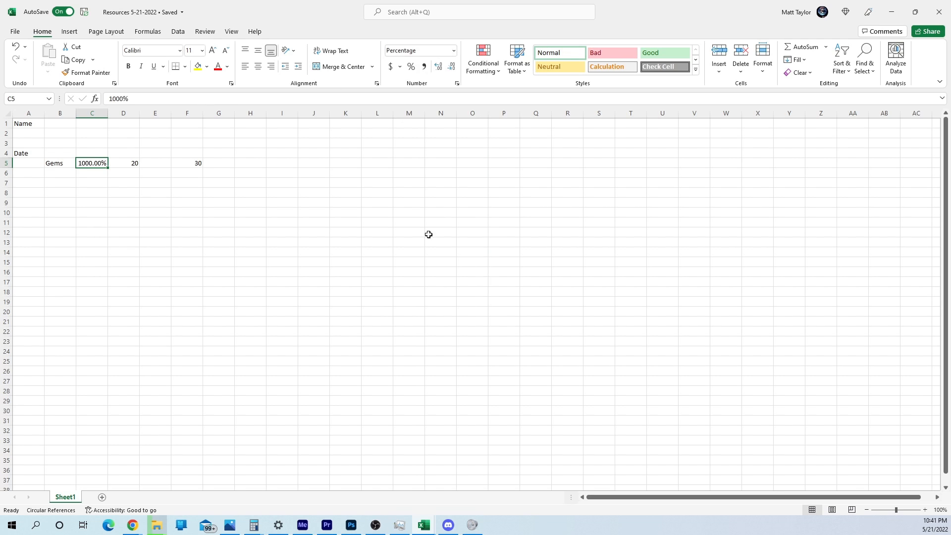
Step: Open the subtraction formula in cell D5 and recommit it as =SUM(F5-C5)
left_click(91, 202)
left_click(95, 161)
left_click(133, 162)
left_click(141, 100)
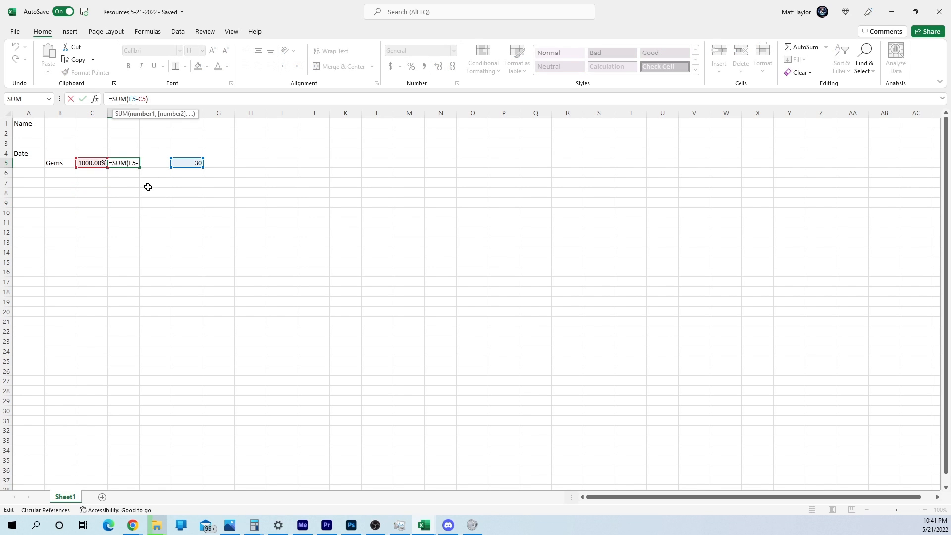
key("Return")
Step: Enter 10% in cell C5 on the Gems row
left_click(92, 165)
type("10")
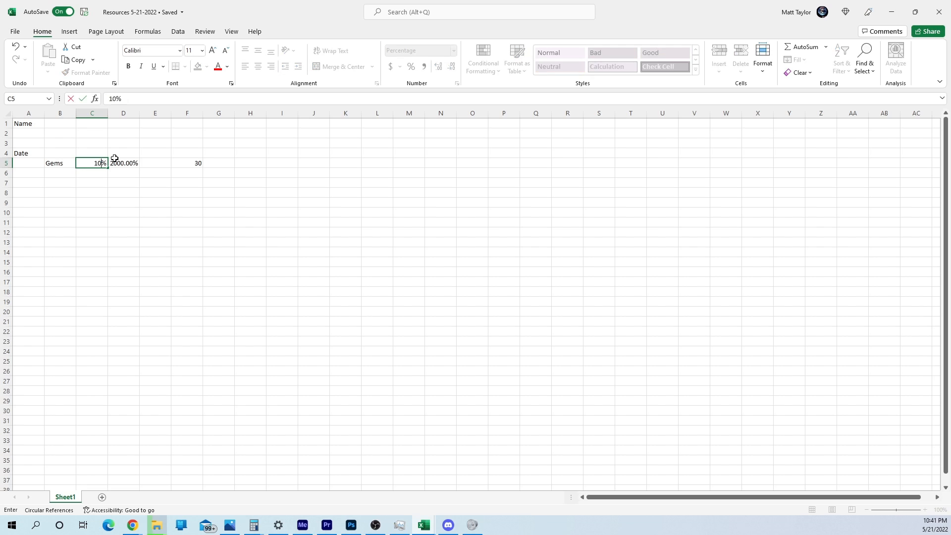
key("Return")
left_click(107, 163)
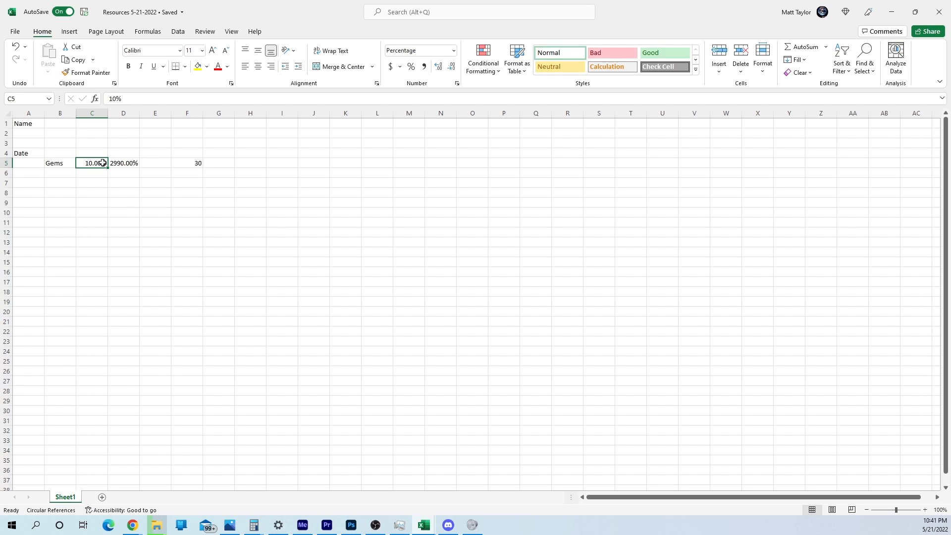
Step: Try to add a decimal place to the percentage in cell C5, entering it as 10.0%
double_click(105, 163)
key("Left")
type("0")
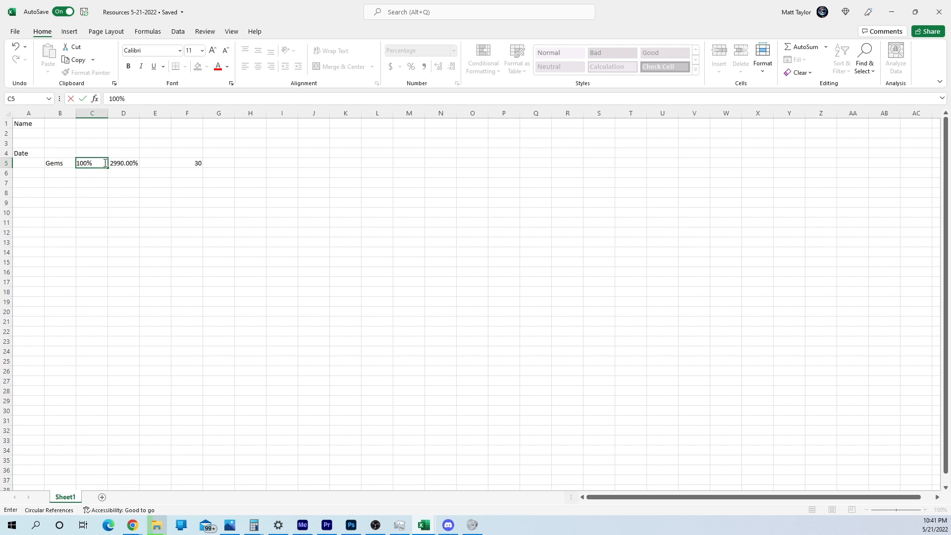
key("BackSpace")
type(".0")
left_click(125, 194)
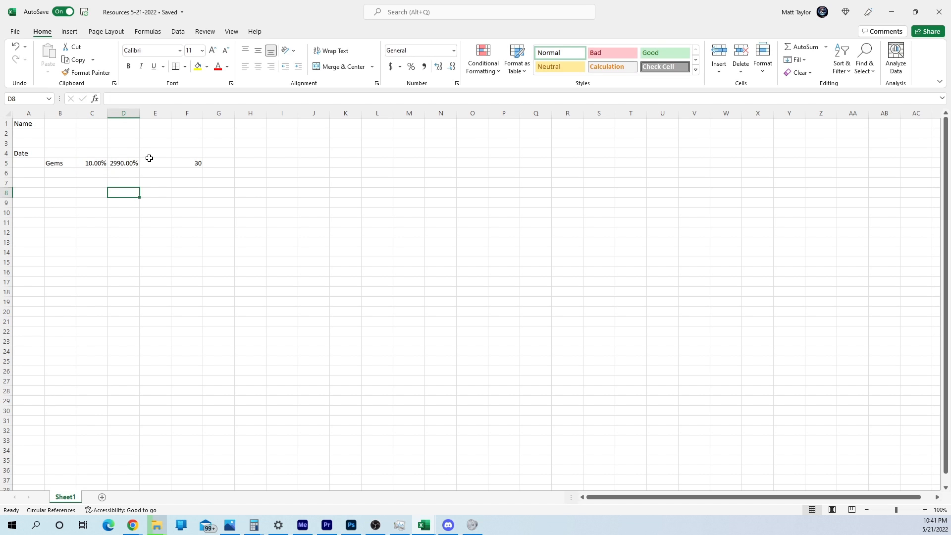
Step: Try swapping the references in the D5 formula to =SUM(C5-F5), then undo the change
left_click(118, 163)
double_click(119, 163)
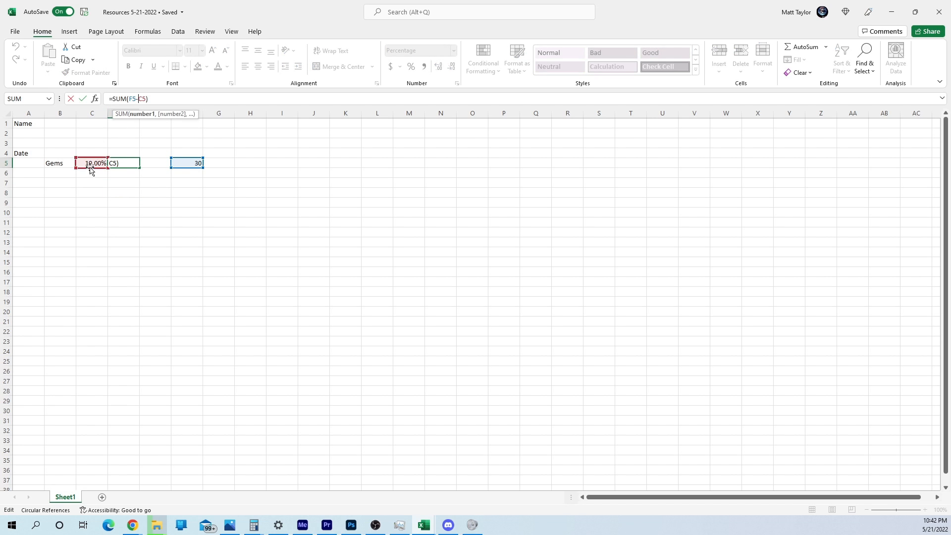
left_click_drag(92, 171, 188, 179)
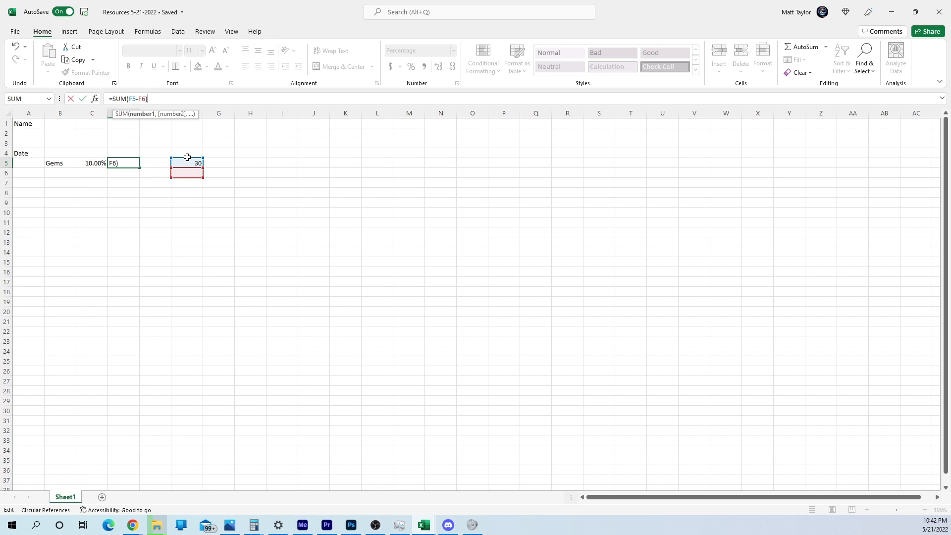
left_click_drag(186, 161, 94, 165)
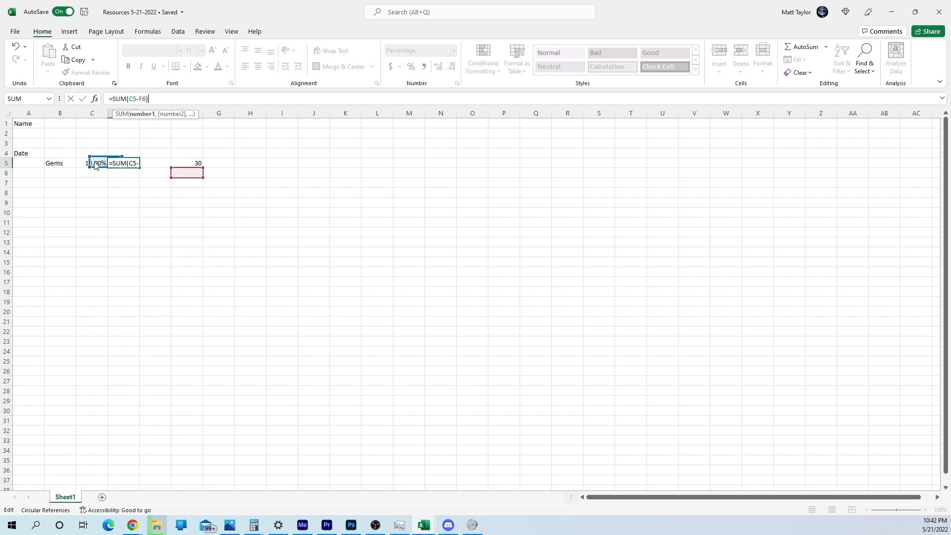
left_click_drag(180, 179, 181, 169)
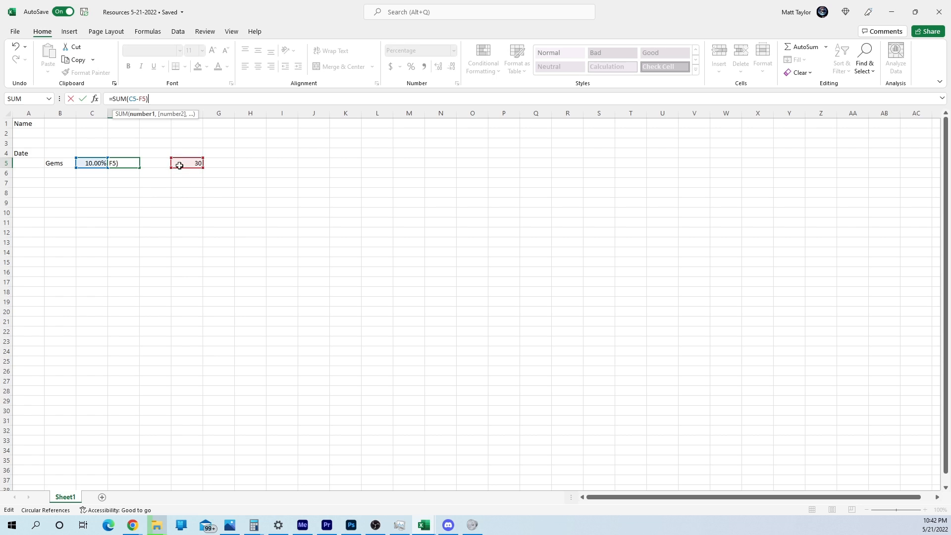
key("Return")
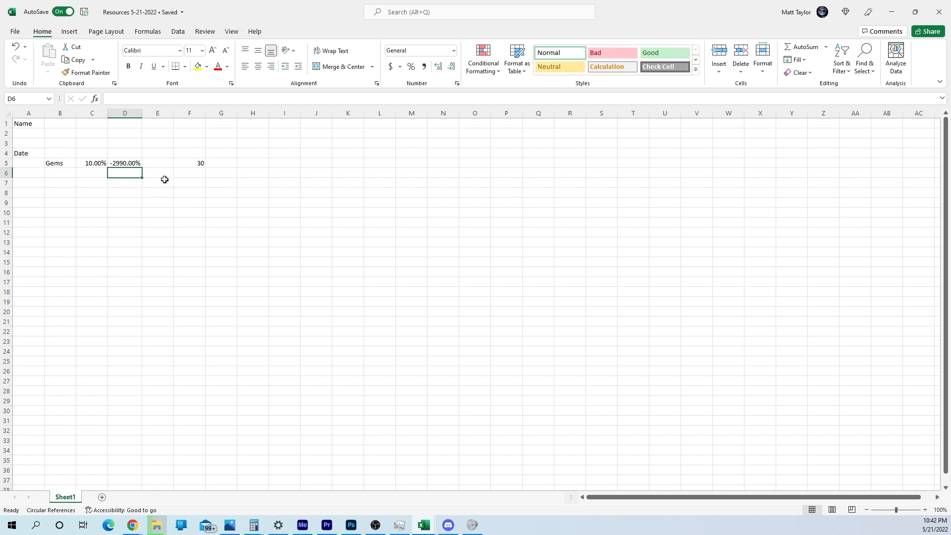
key("ctrl+z")
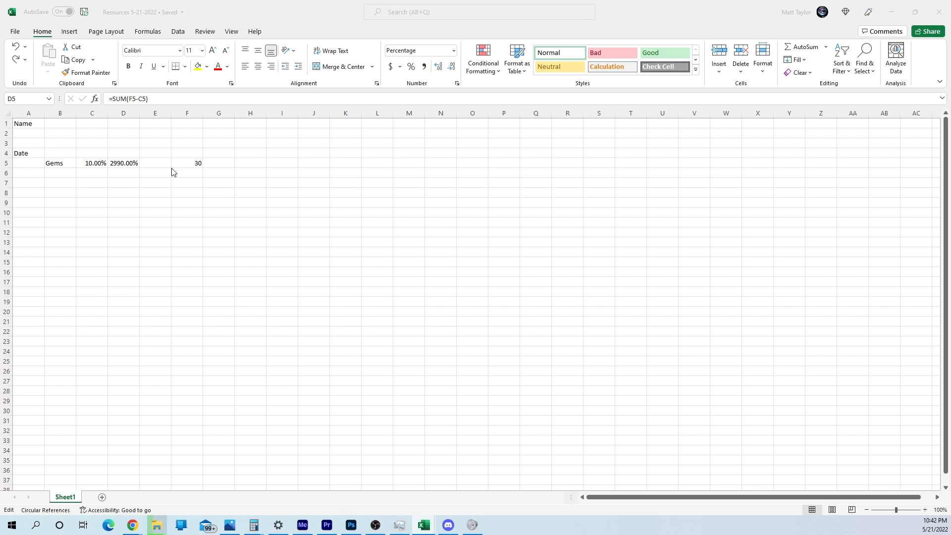
Step: Remove the SUM function name from the formula in cell D5, leaving =(F5-C5)
key("Escape")
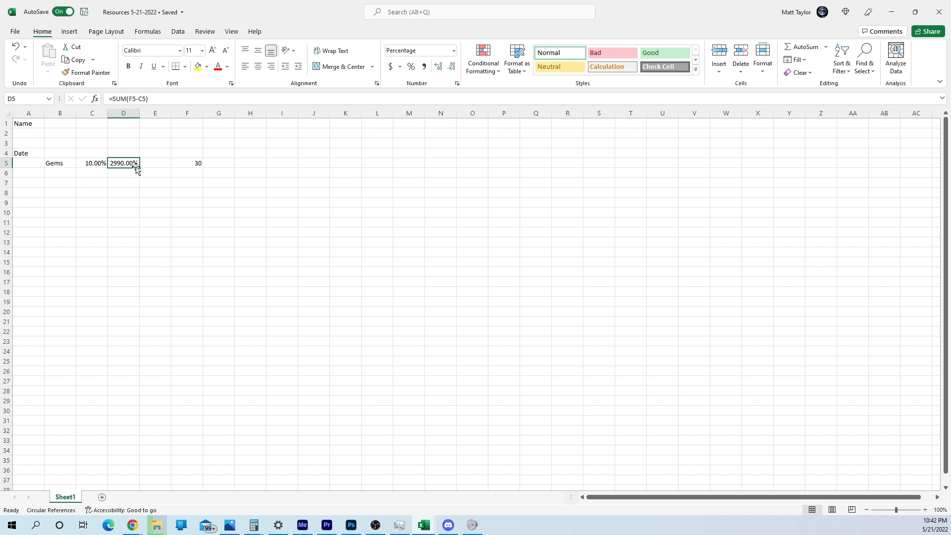
left_click(126, 99)
key("BackSpace")
key("BackSpace")
key("BackSpace")
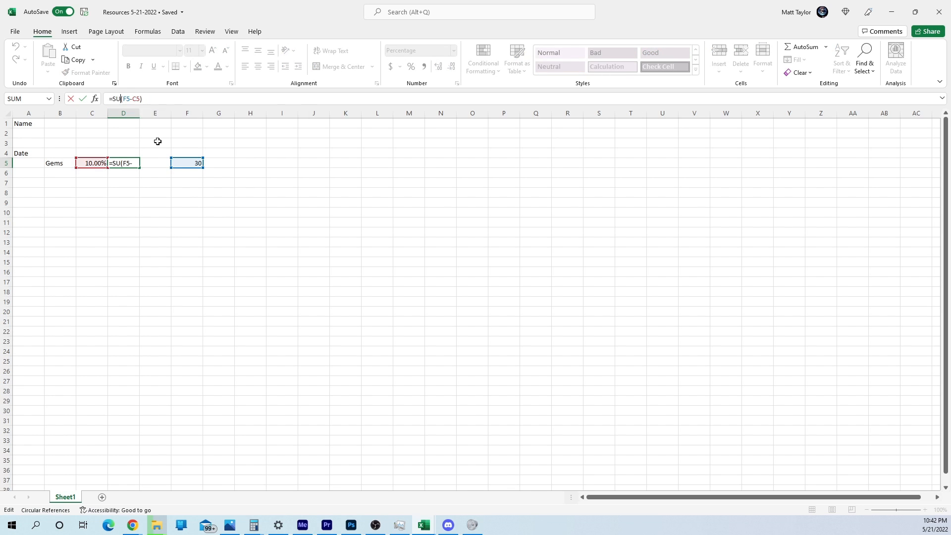
key("Return")
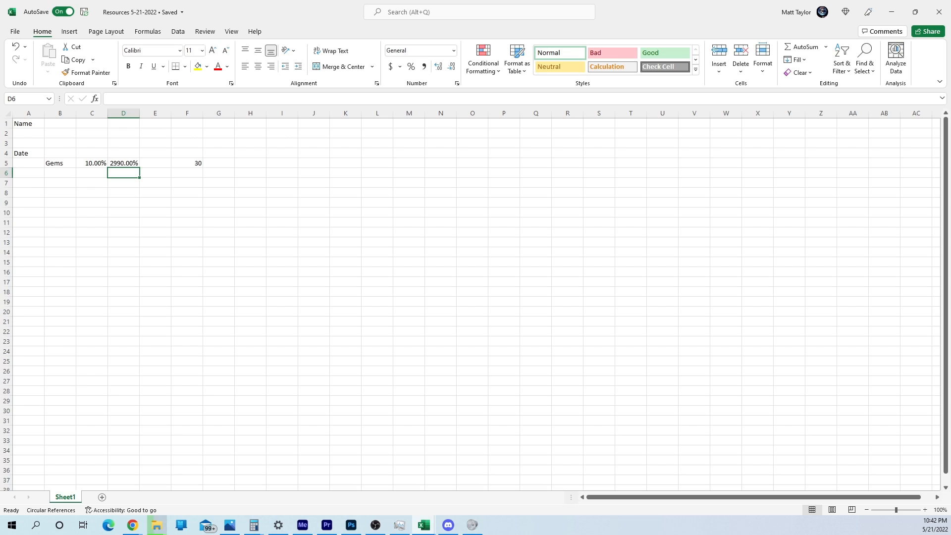
Step: Change the formula in cell D5 to multiply the two values, using =F5*C5
left_click(131, 166)
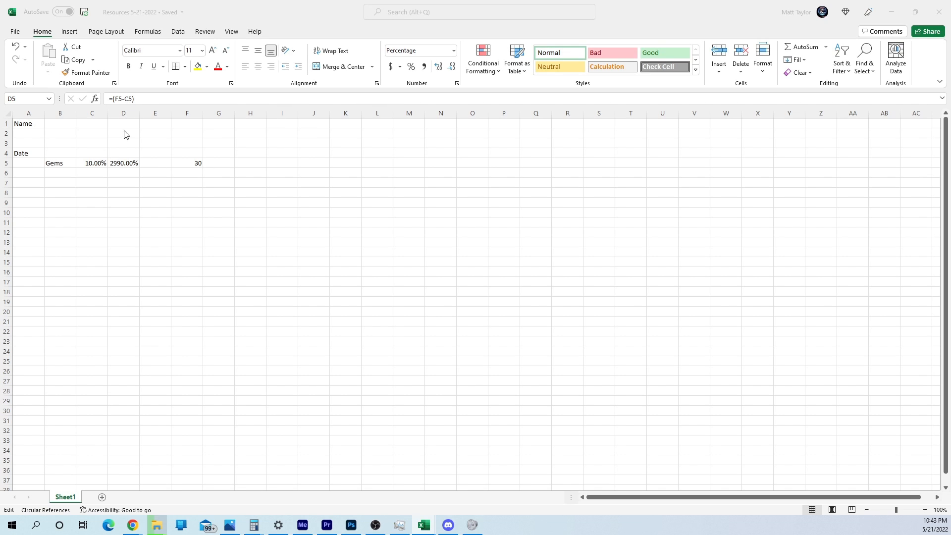
left_click(115, 99)
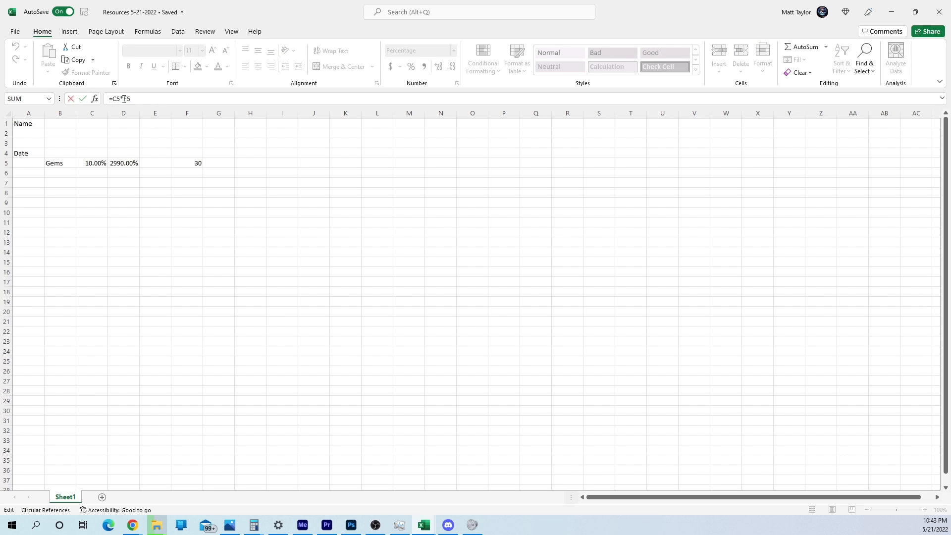
left_click(114, 171)
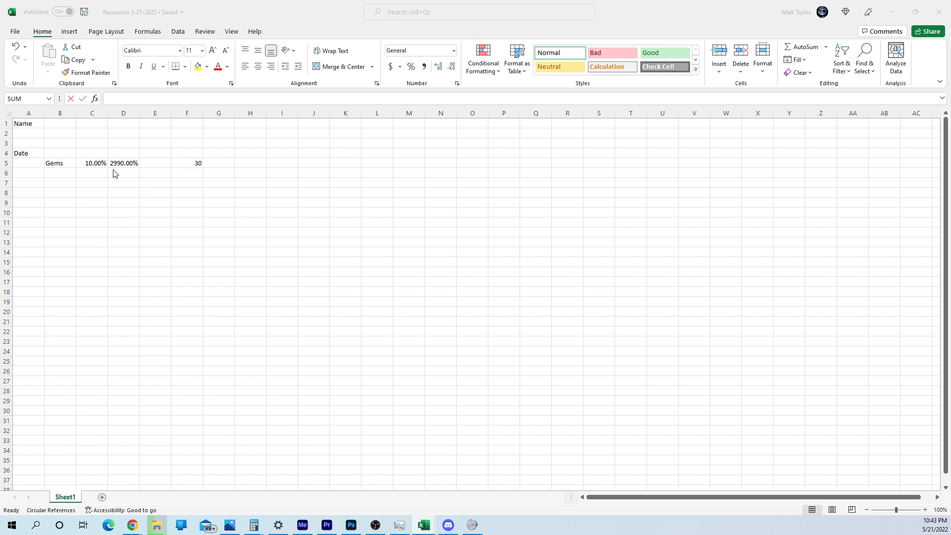
left_click(118, 161)
left_click(132, 99)
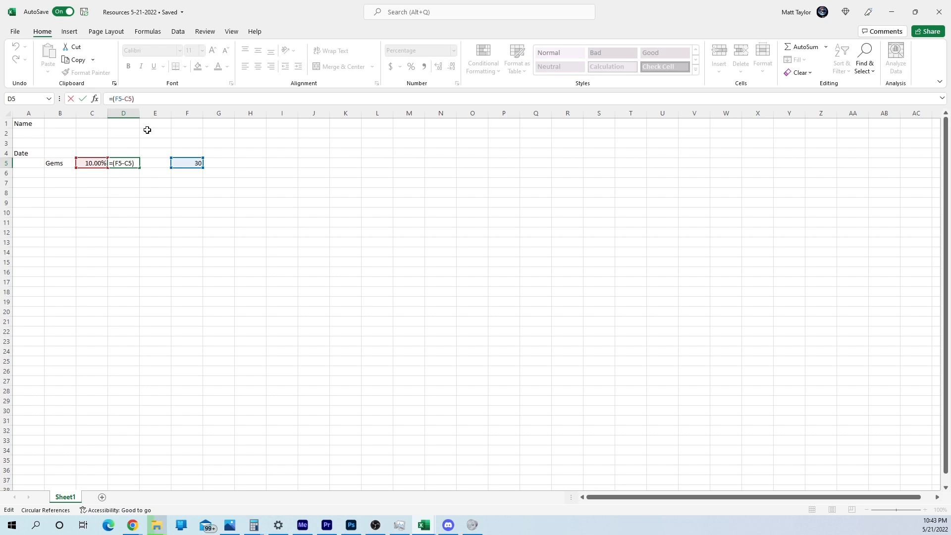
key("BackSpace")
key("Return")
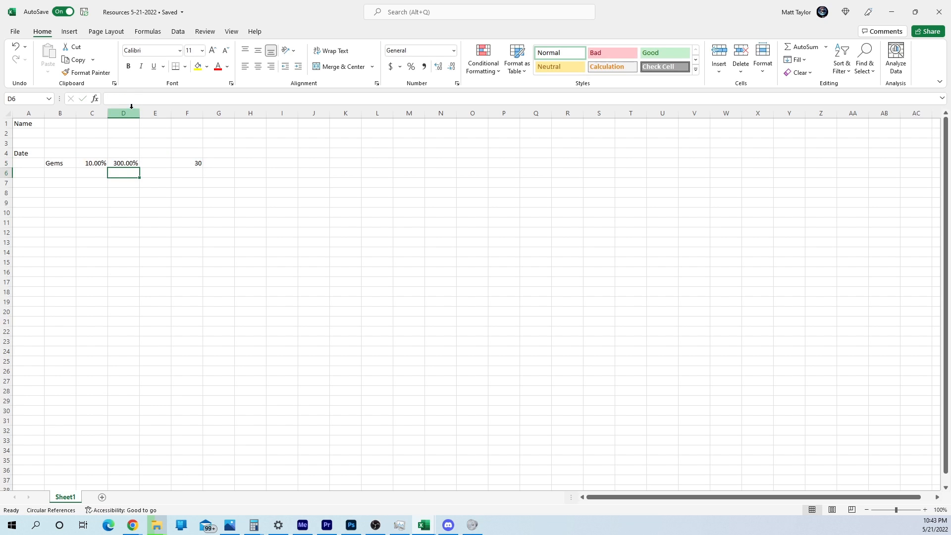
Step: Swap the cell references in the D5 formula so it reads =C5*F5
left_click(131, 165)
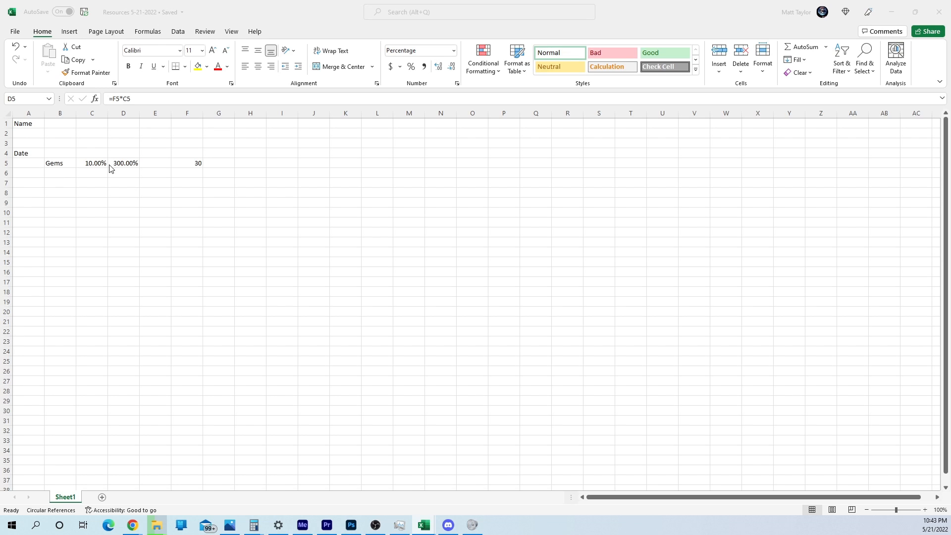
left_click(125, 168)
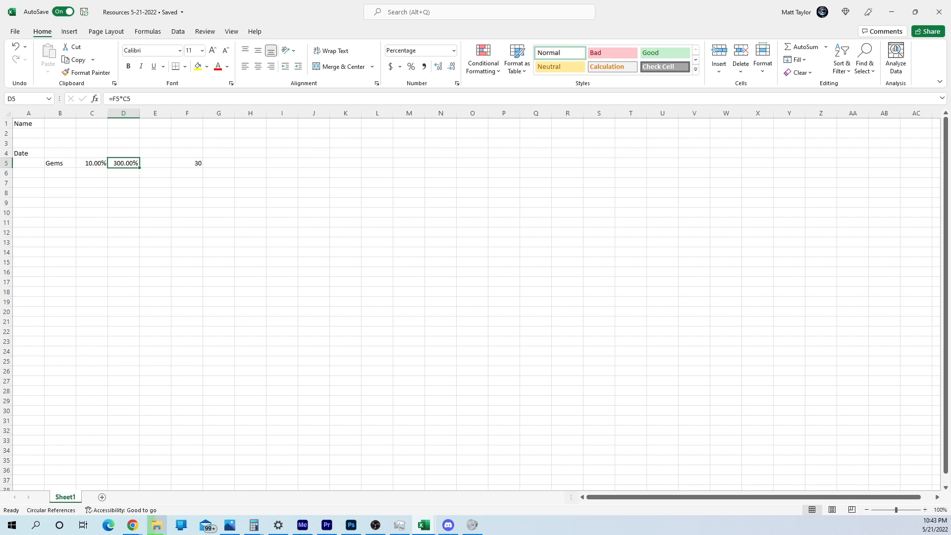
left_click(135, 99)
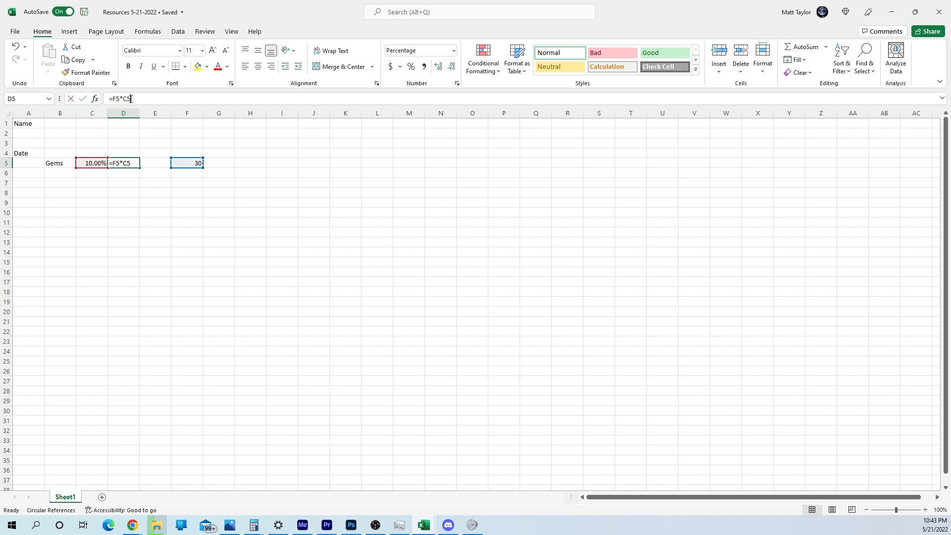
mouse_move(96, 170)
left_mouse_down()
mouse_move(191, 174)
mouse_move(161, 162)
mouse_move(99, 161)
left_mouse_up()
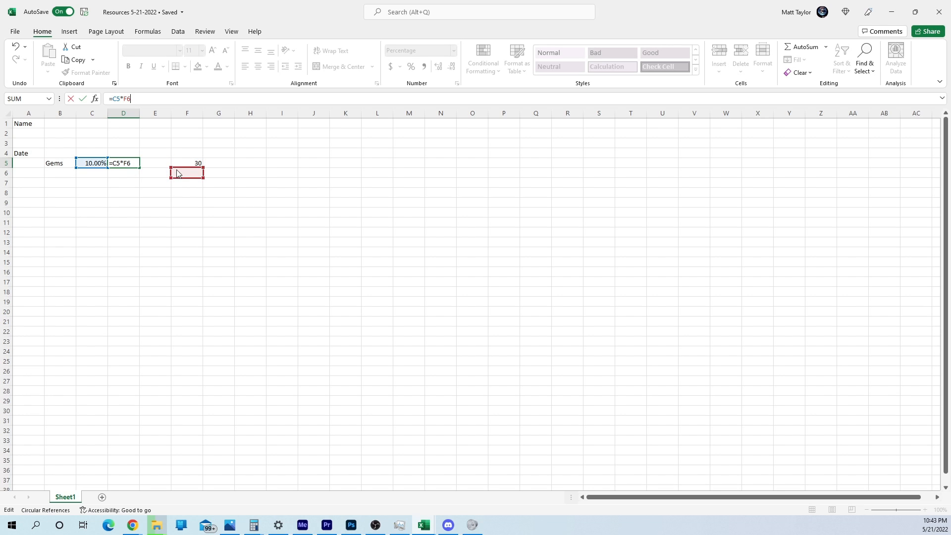
left_click_drag(174, 175, 177, 166)
key("Return")
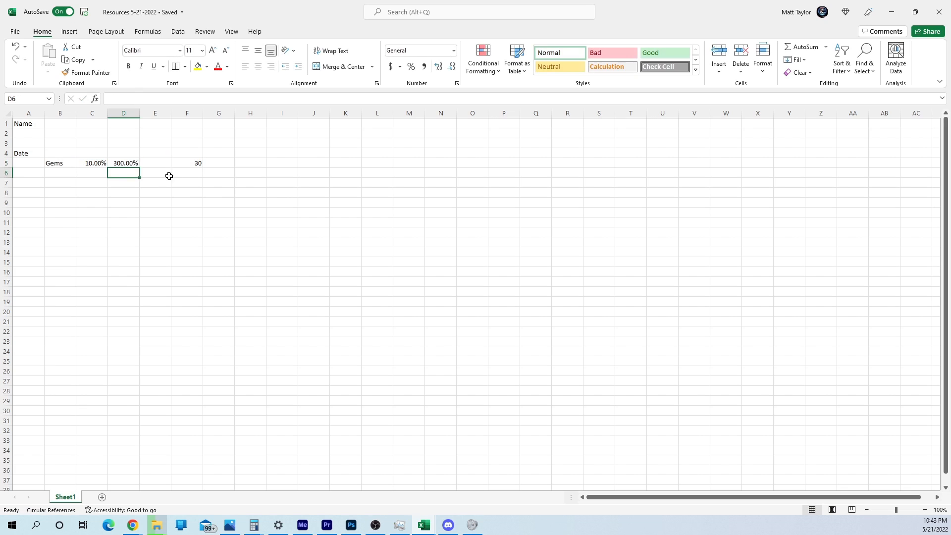
left_click(126, 165)
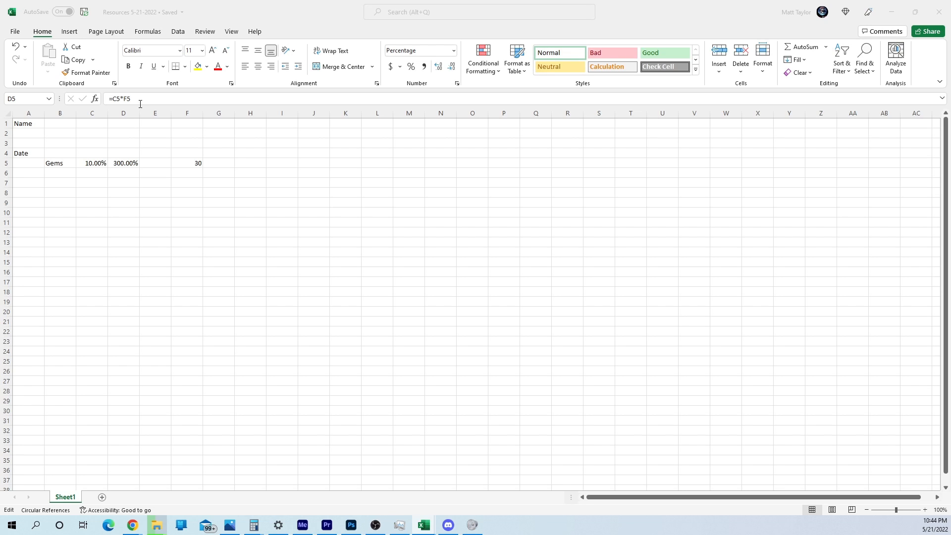
double_click(119, 162)
left_click(129, 165)
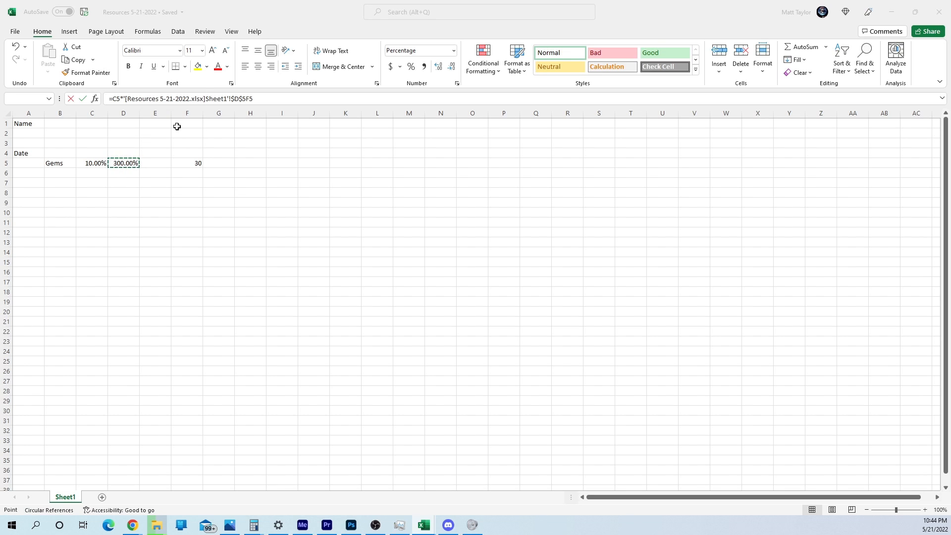
type("*")
key("Return")
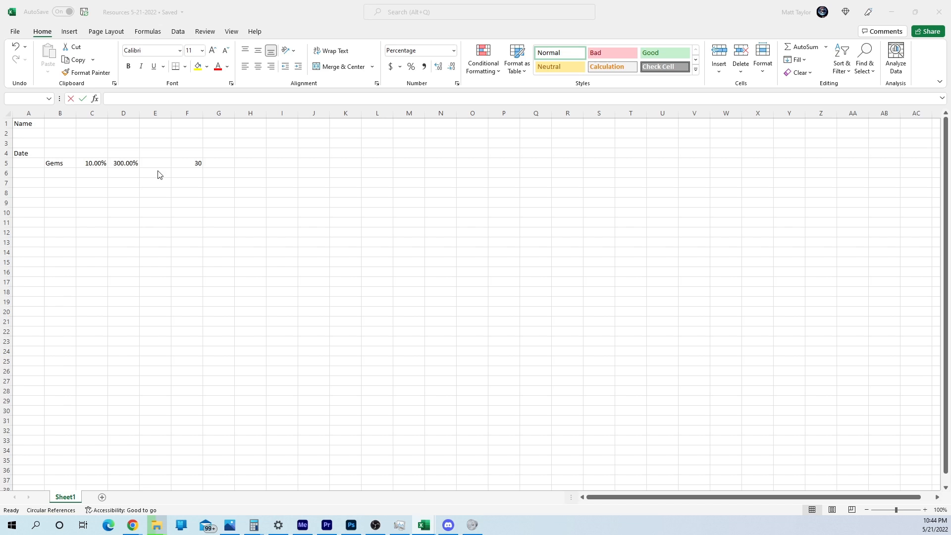
Step: Check the multiplication formula in cell D5 and the cells it references
left_click(133, 166)
key("F2")
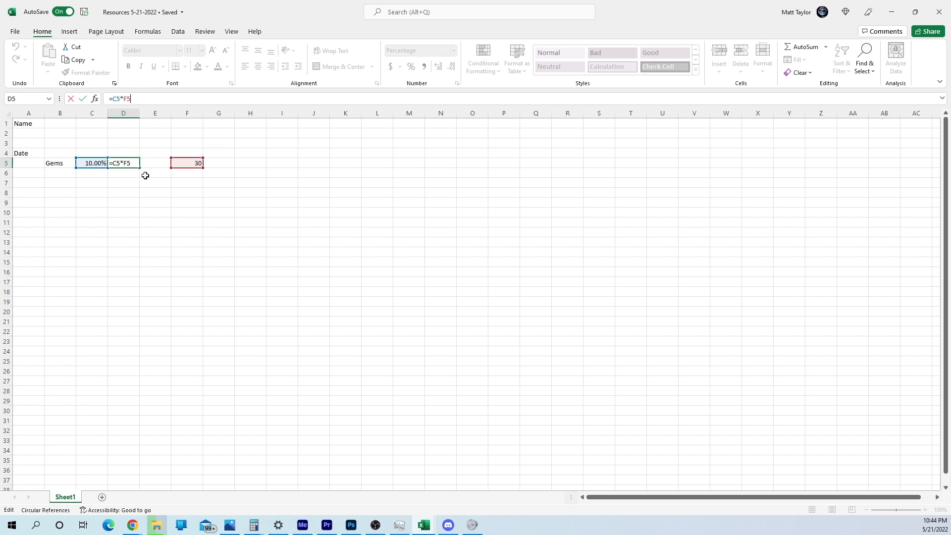
key("Return")
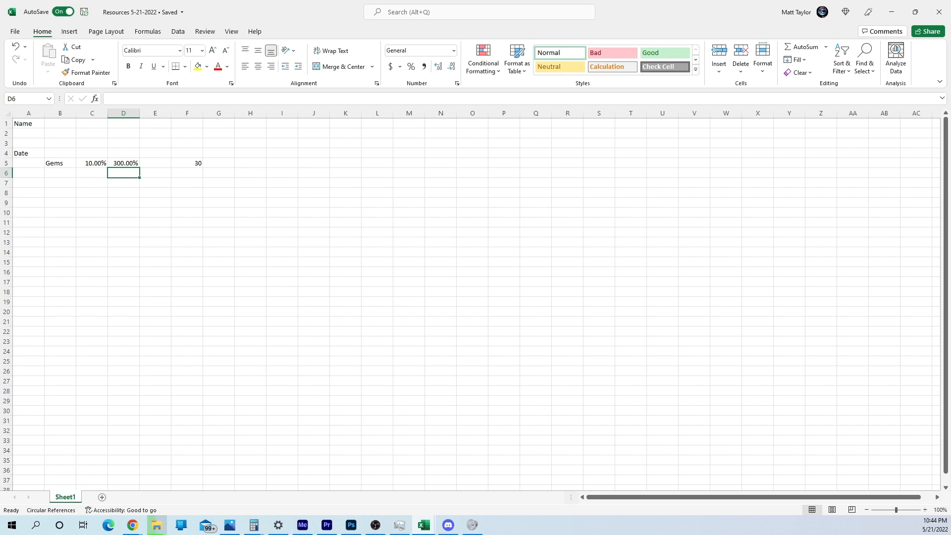
left_click(188, 165)
left_click(148, 165)
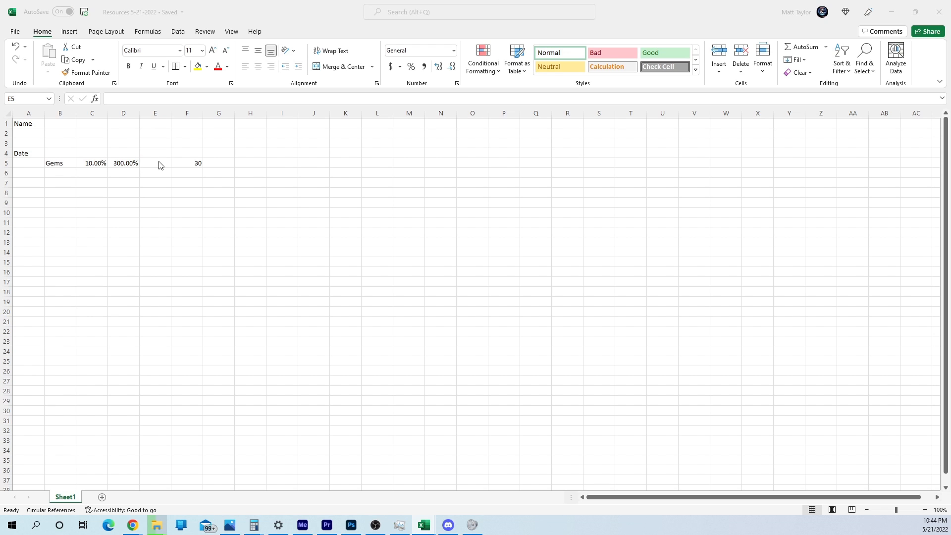
key("F2")
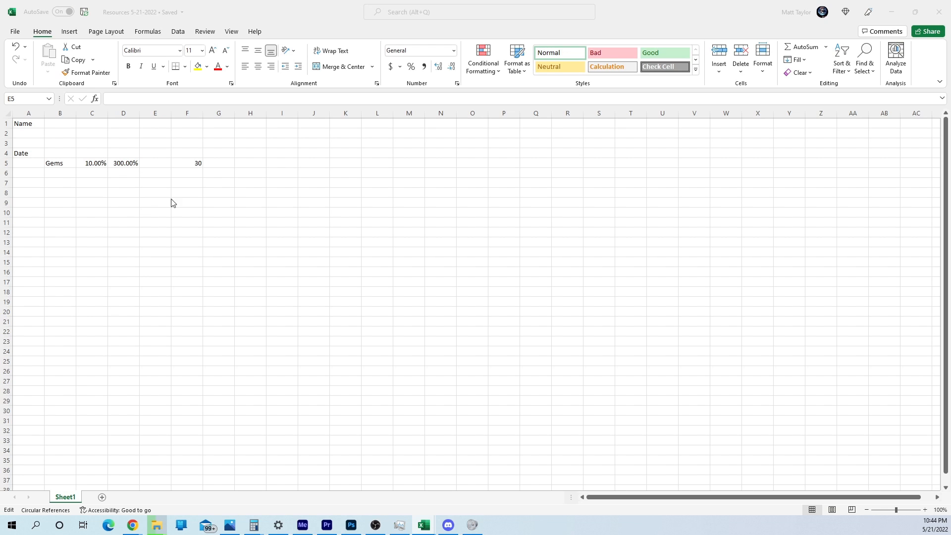
left_click(122, 163)
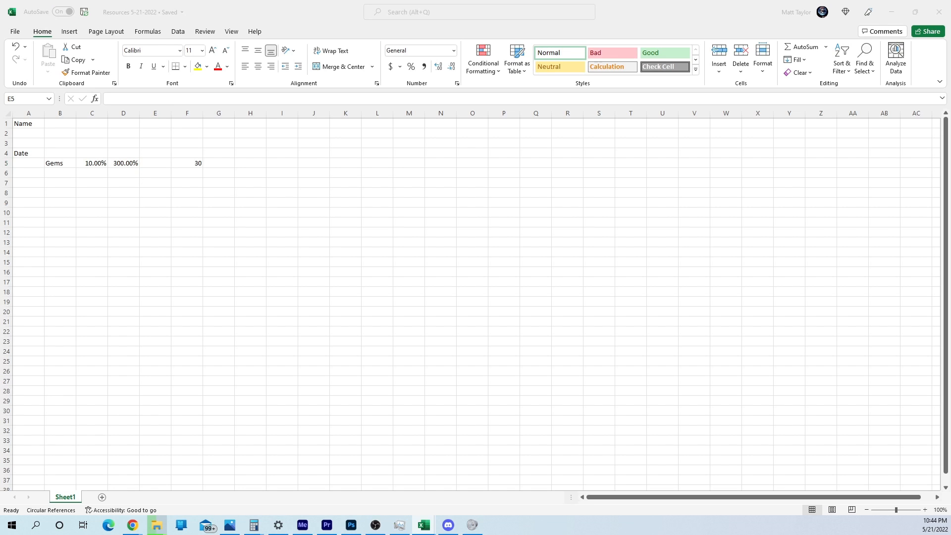
Step: Start a formula in cell E5 with the ROUNDDOWN function
left_click(159, 163)
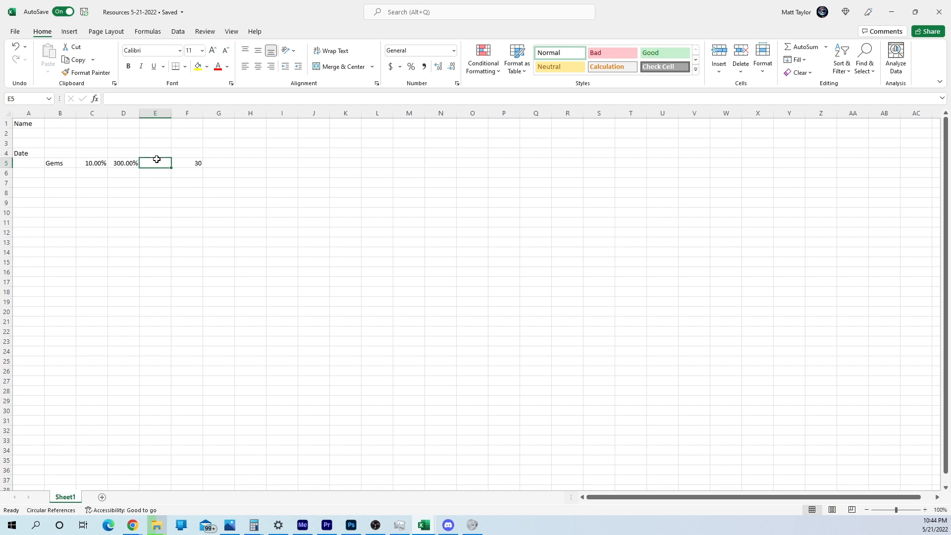
left_click(132, 96)
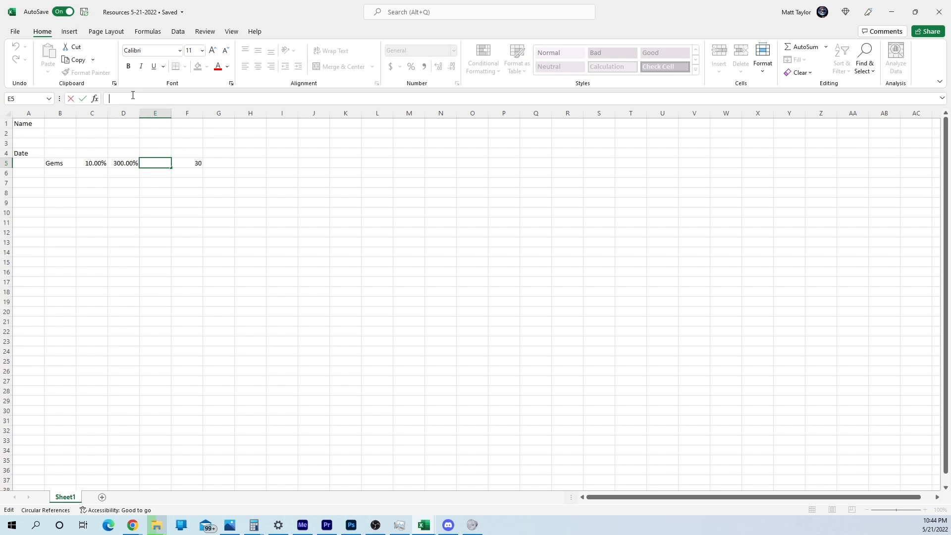
type("+")
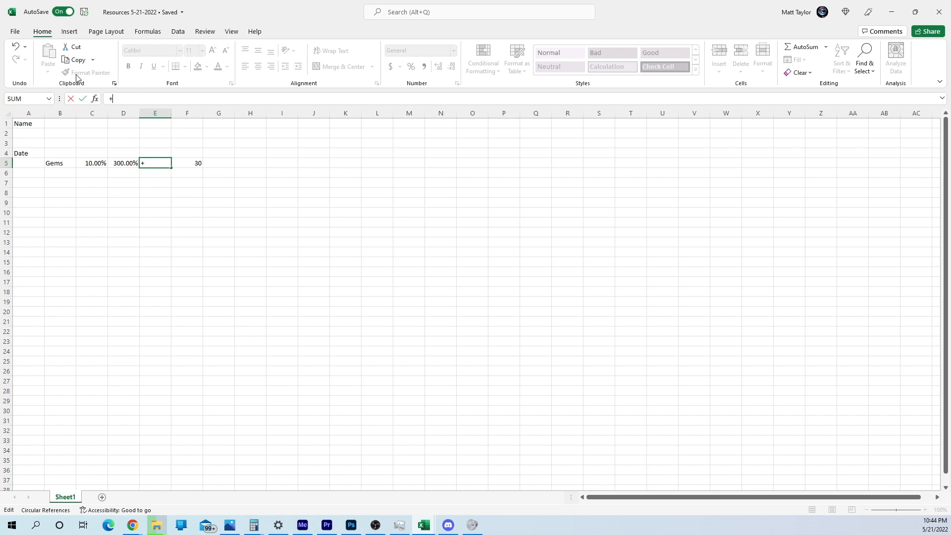
key("BackSpace")
type("=R")
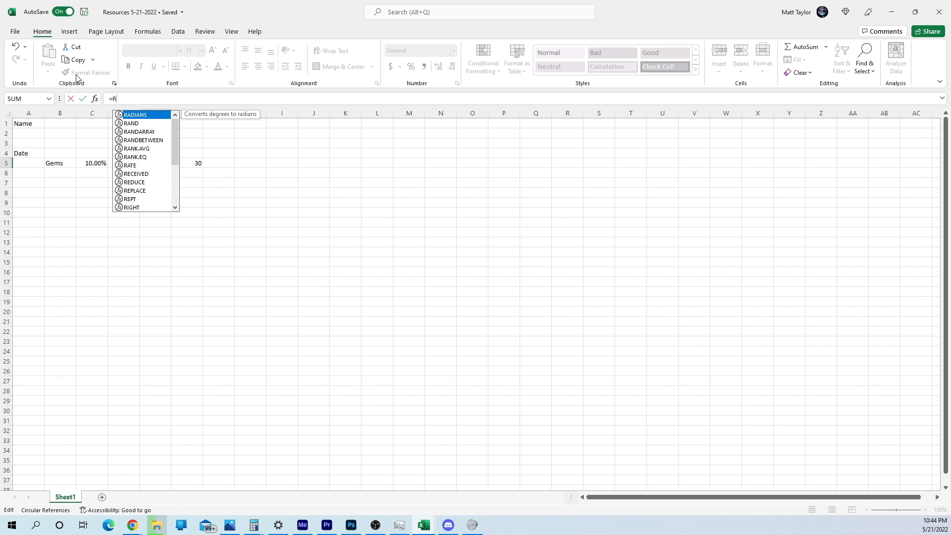
scroll(152, 158, "down", 3)
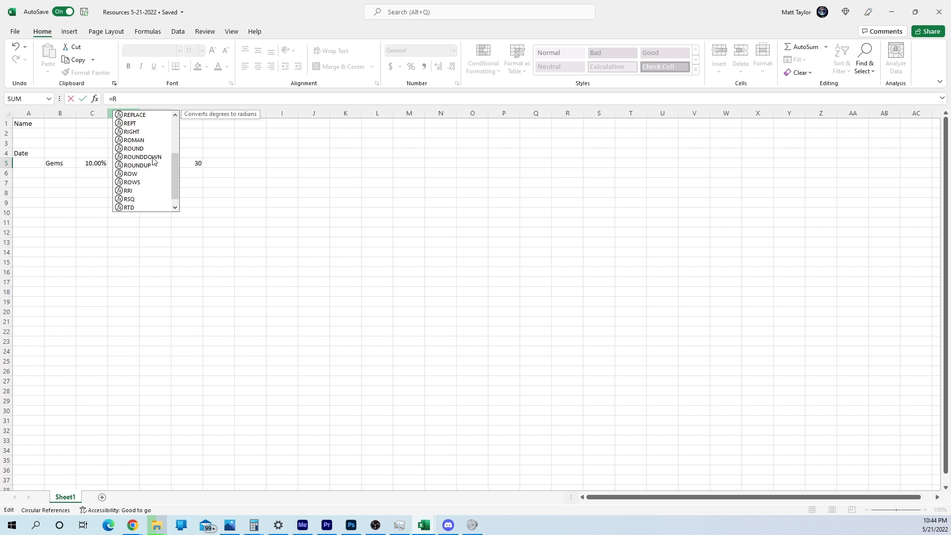
left_click(153, 159)
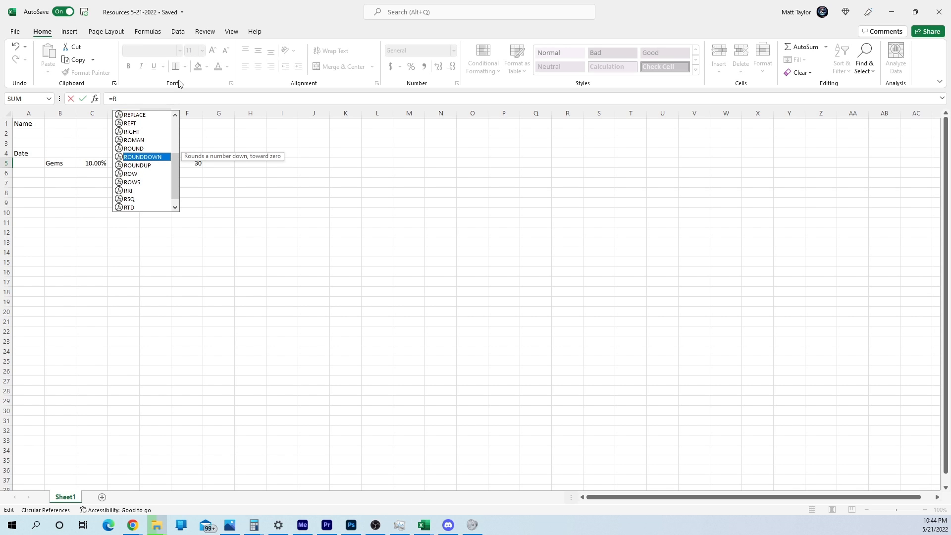
key("Return")
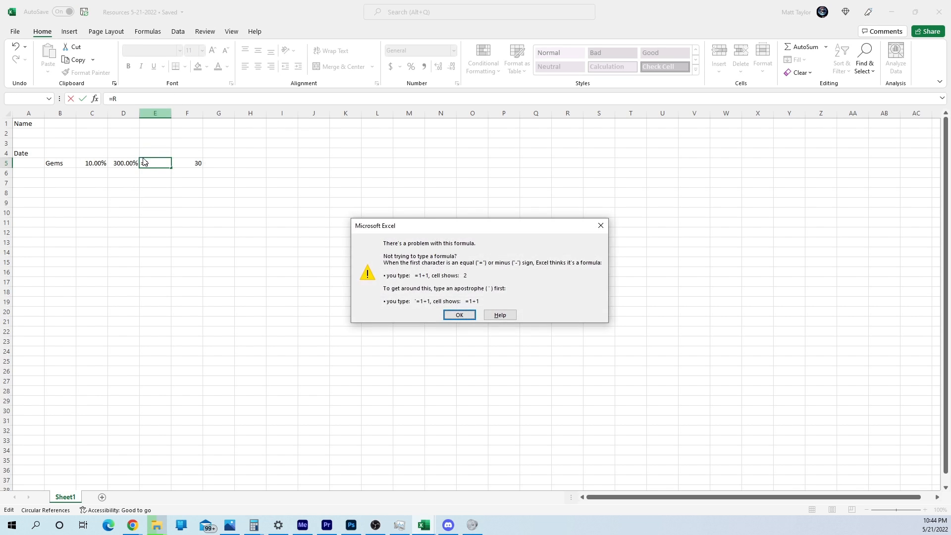
left_click(459, 316)
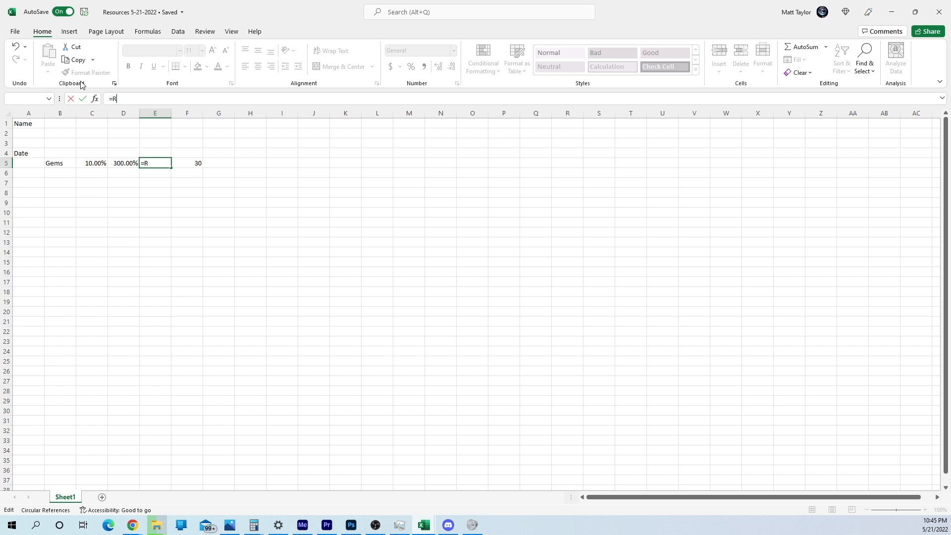
type("o")
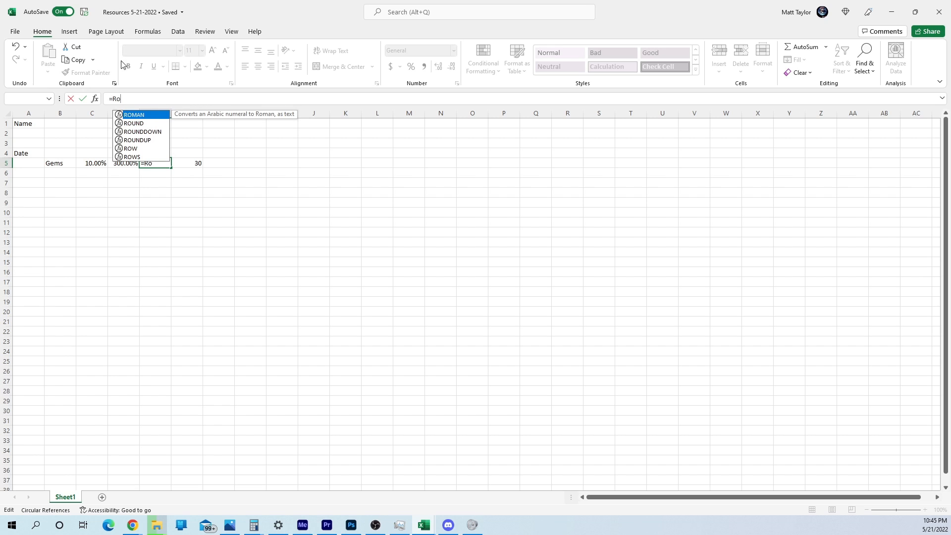
left_click(151, 134)
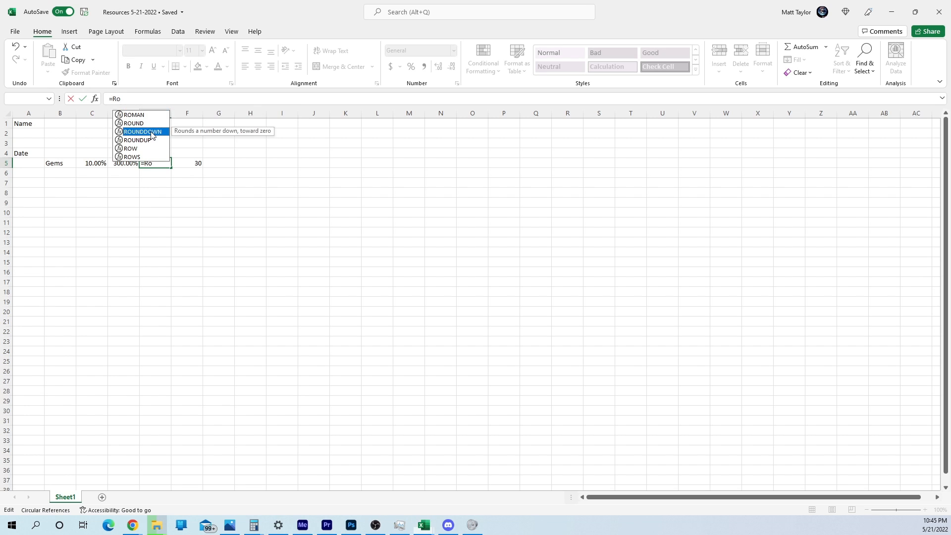
double_click(150, 132)
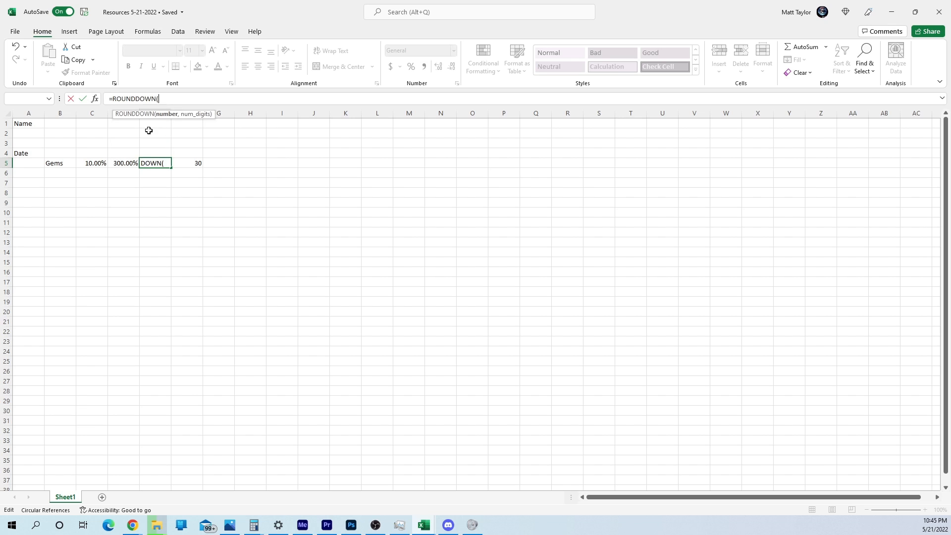
Step: Complete the E5 formula as =ROUNDDOWN(D5,), with D5 as the number and the digits argument left empty
left_click(128, 165)
key("Return")
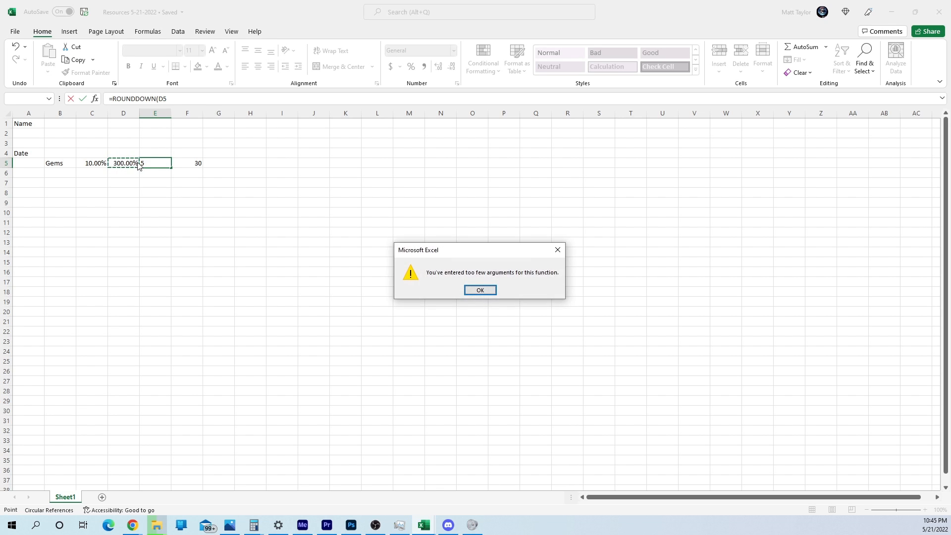
key("Return")
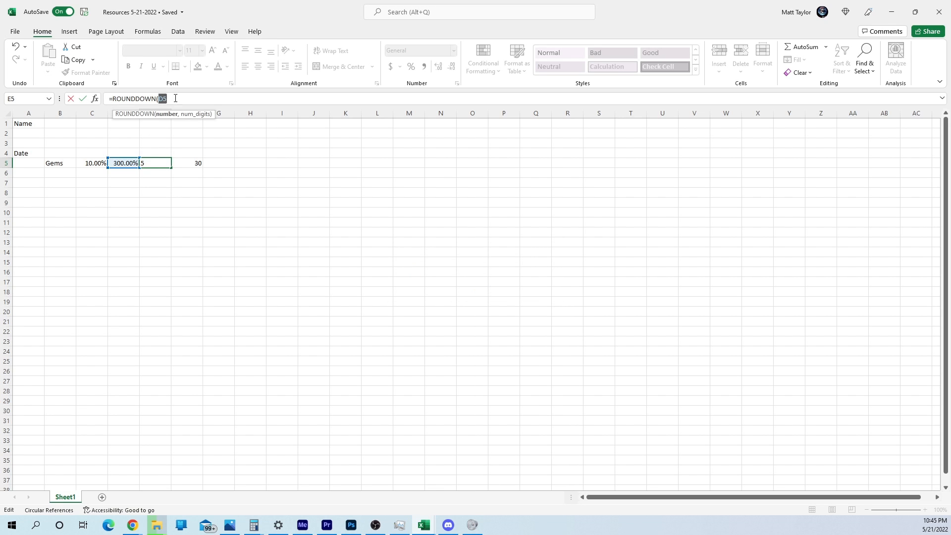
left_click(178, 99)
type(",)")
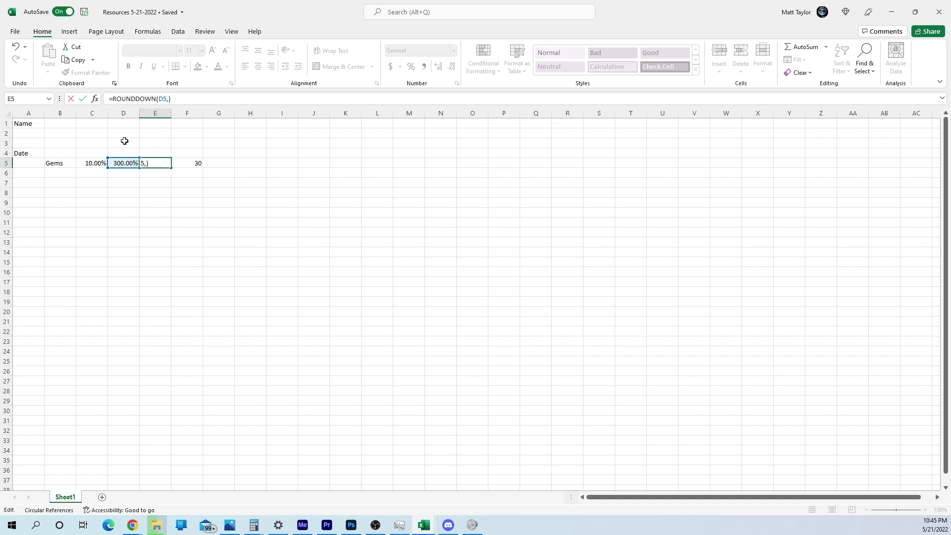
key("Return")
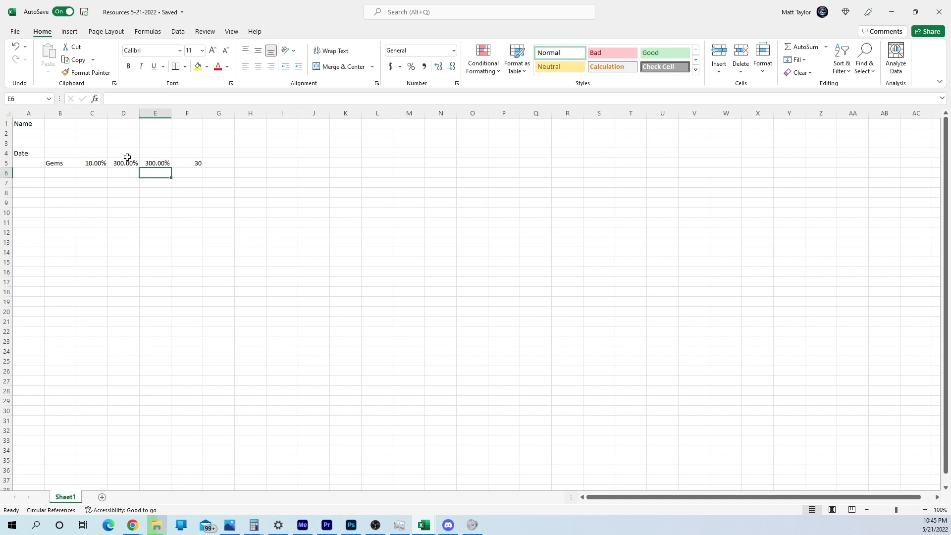
Step: Inspect the formula in cell D5 and its cell references, leaving it unedited
left_click(128, 158)
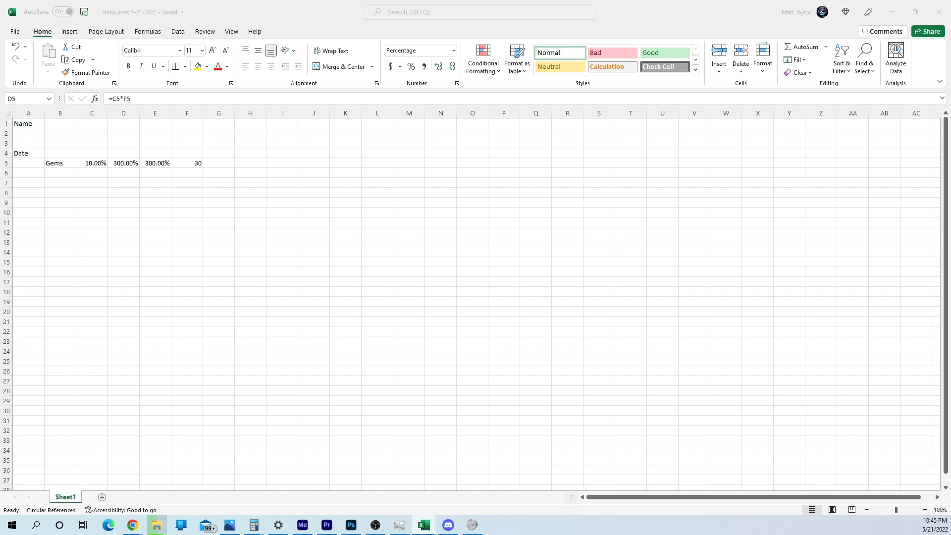
left_click(119, 162)
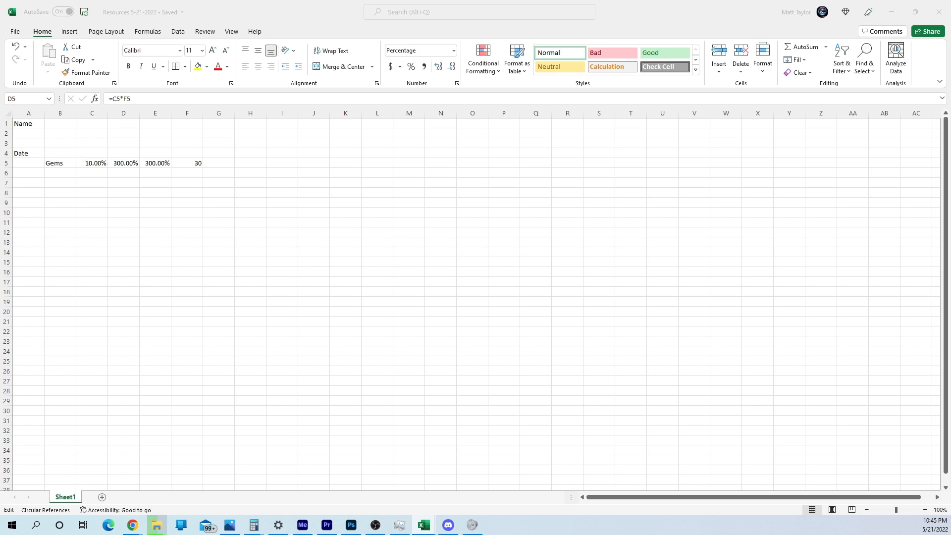
double_click(122, 163)
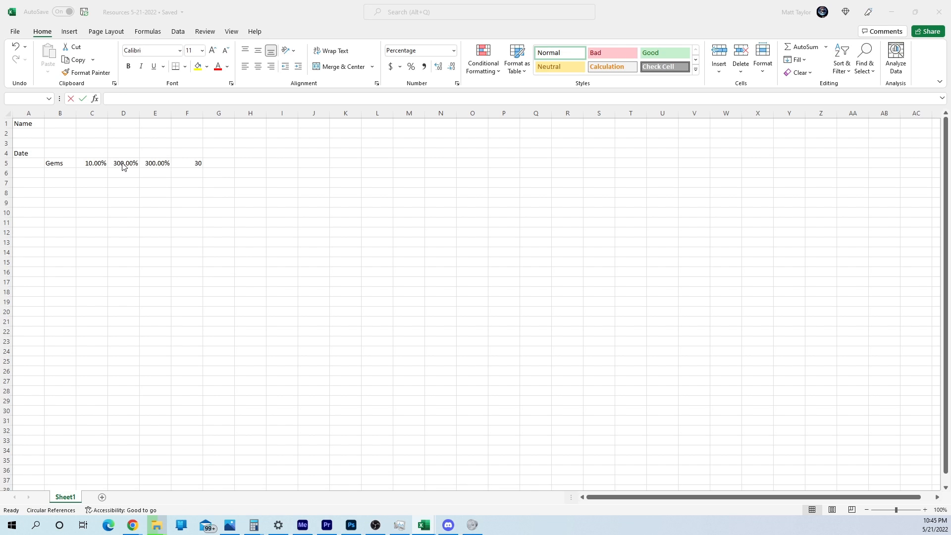
left_click(123, 162)
left_click(126, 164)
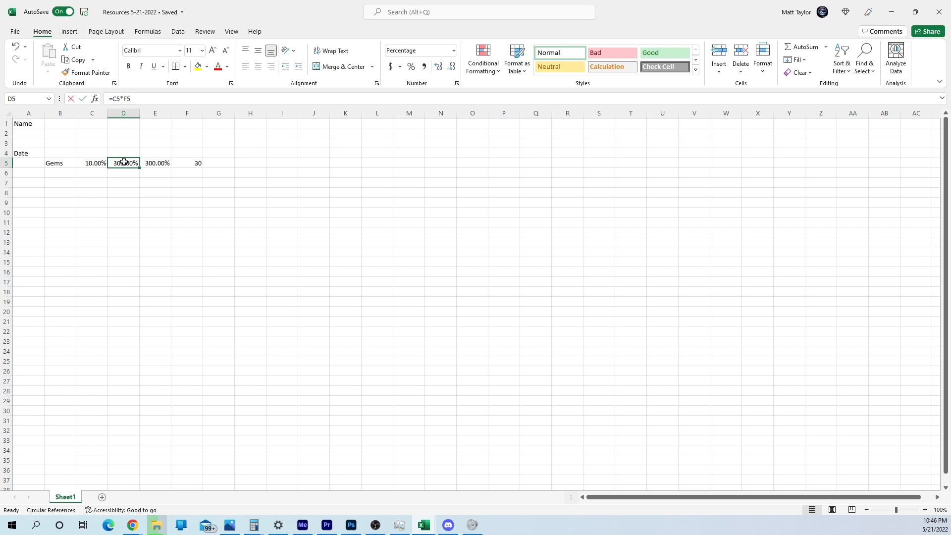
left_click(131, 98)
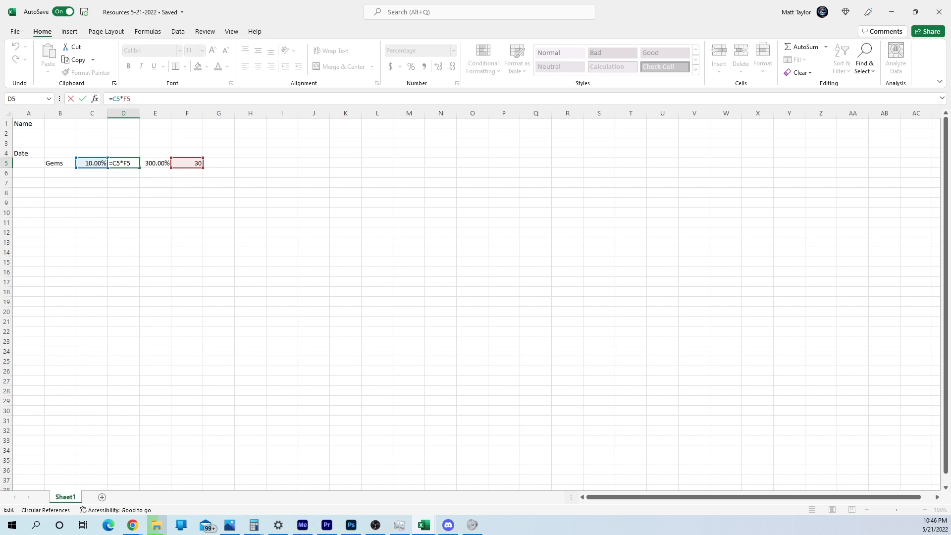
key("Escape")
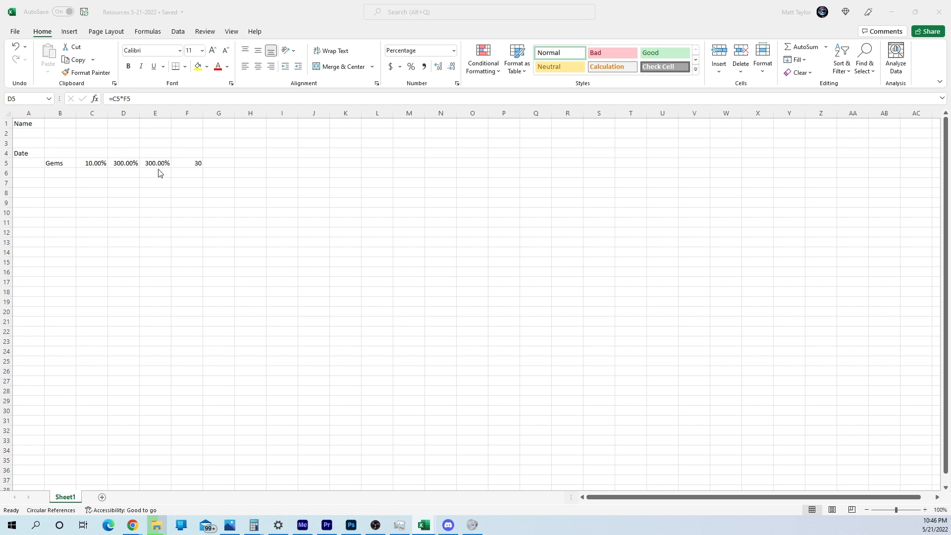
Step: Change the number format of cells D5 and E5 to General
left_click(138, 164)
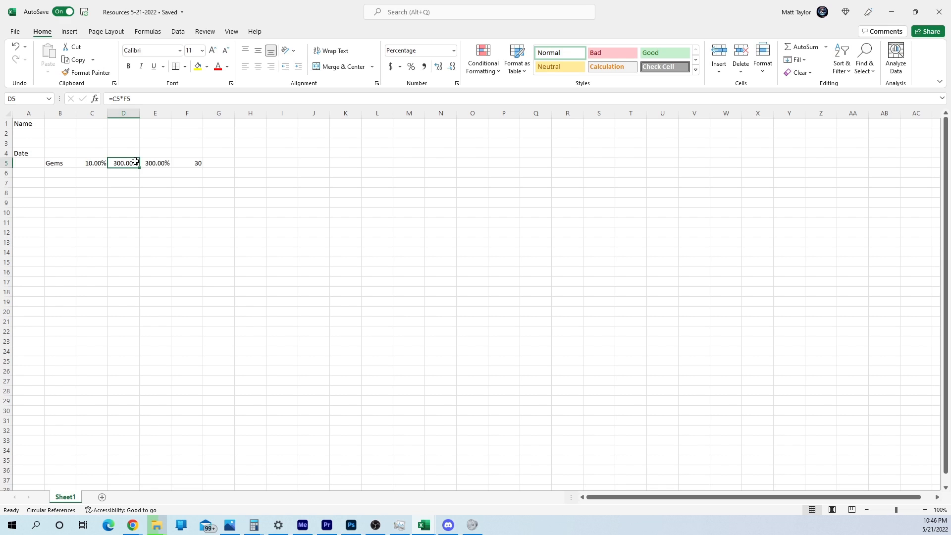
left_click(454, 53)
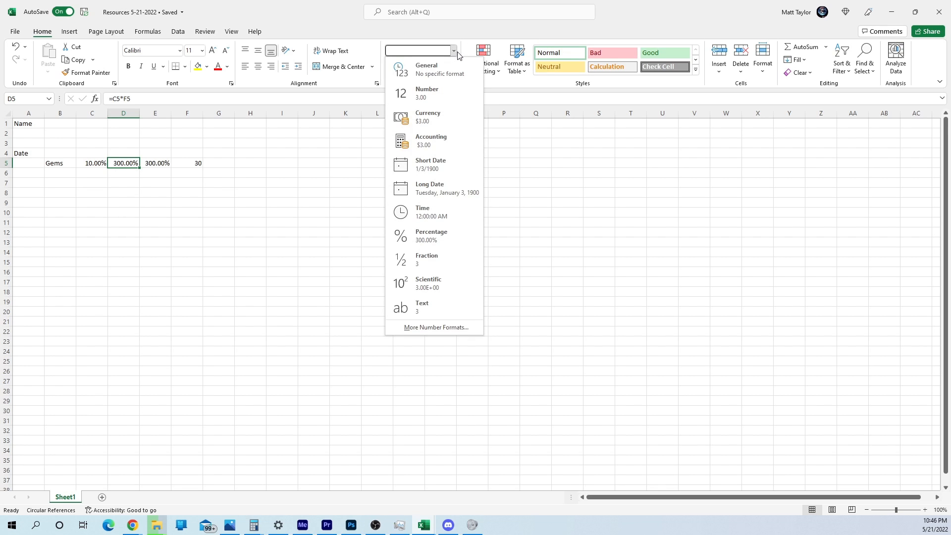
left_click(441, 71)
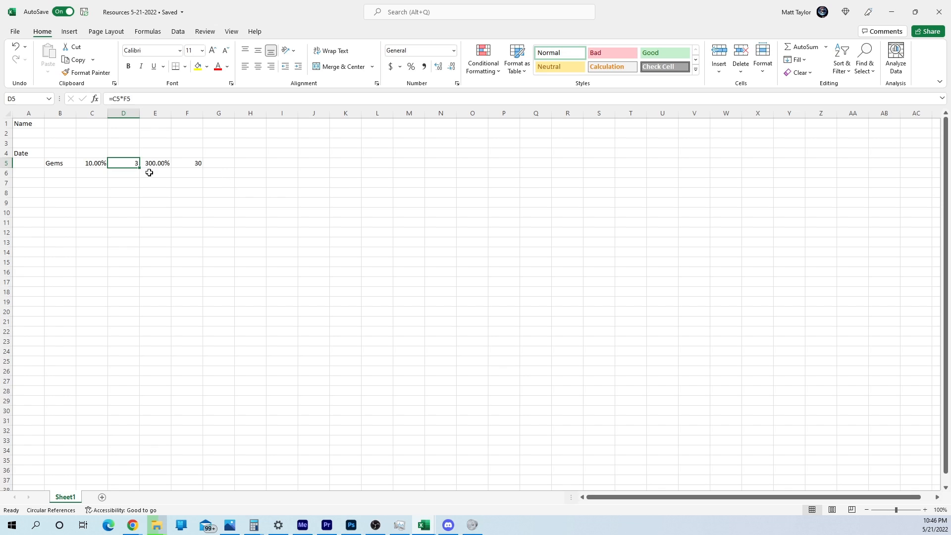
left_click(157, 166)
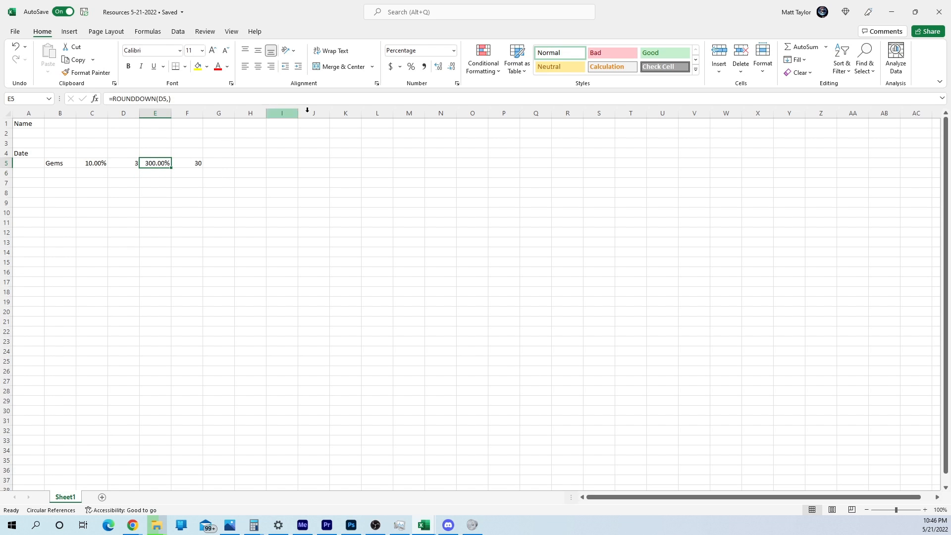
left_click(454, 51)
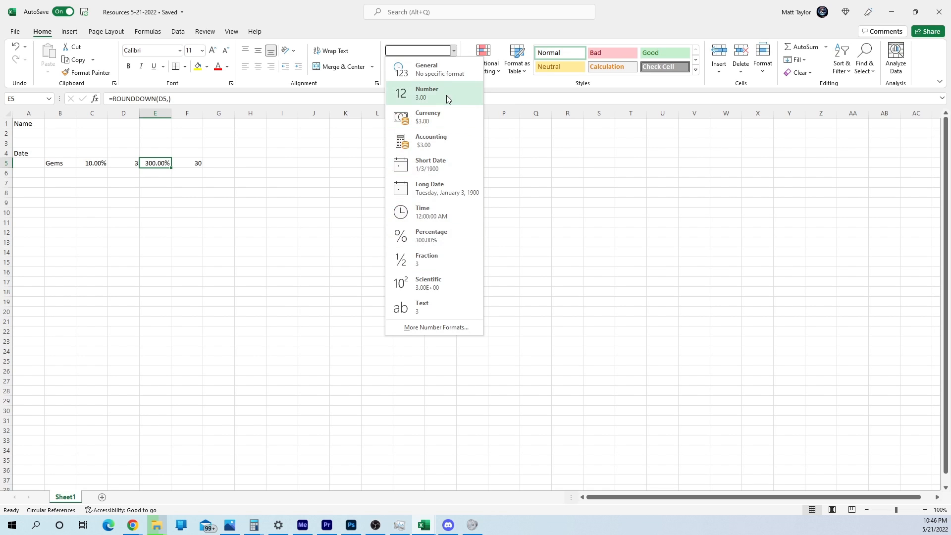
left_click(448, 72)
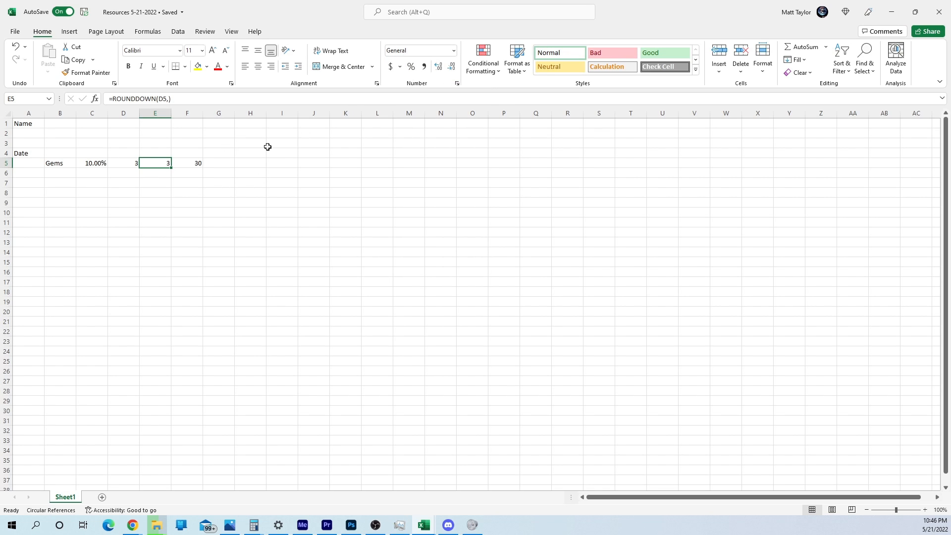
left_click(124, 164)
left_click(94, 166)
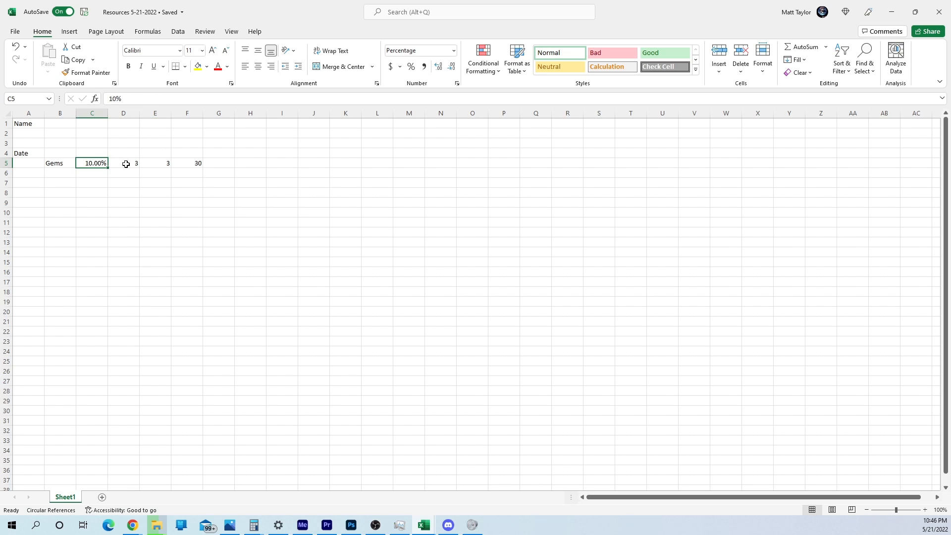
left_click(195, 162)
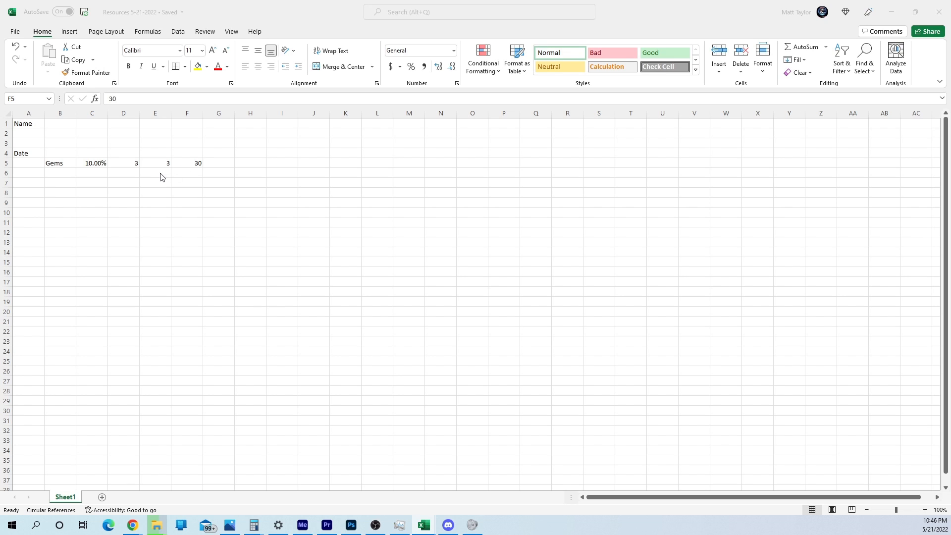
Step: Enter =SUM(F5-E5) in cell G5 to subtract the rounded-down amount from the F5 quantity
left_click(216, 165)
left_click(217, 165)
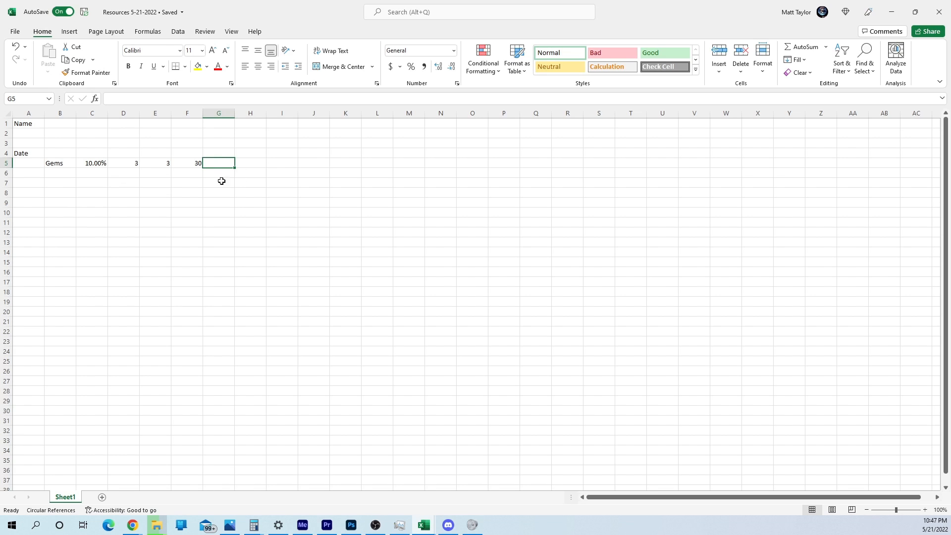
left_click(95, 98)
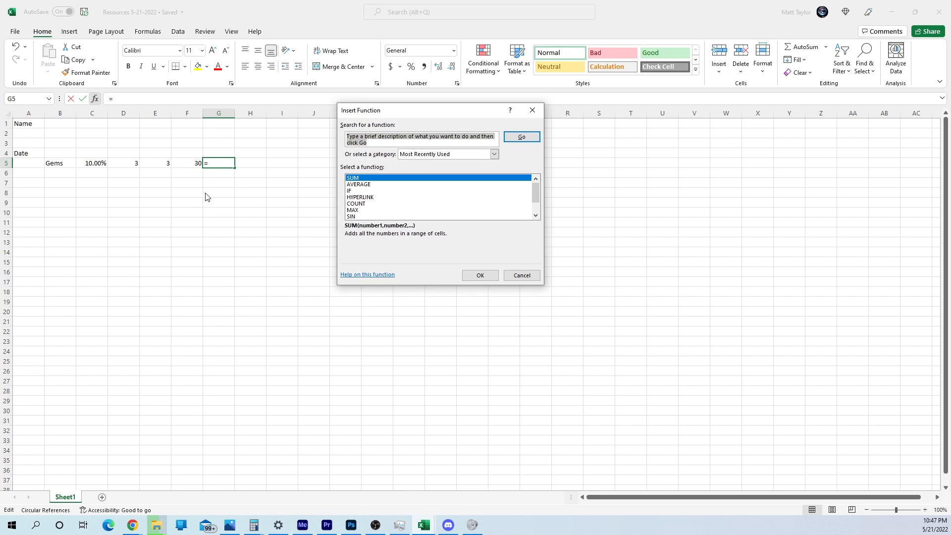
left_click(475, 272)
left_click(201, 165)
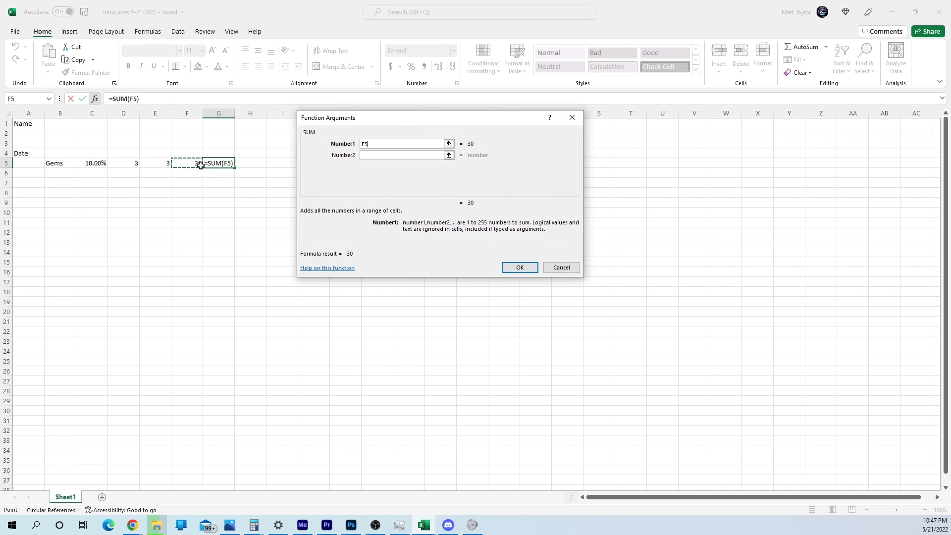
left_click(373, 145)
type("-")
left_click(167, 163)
key("Return")
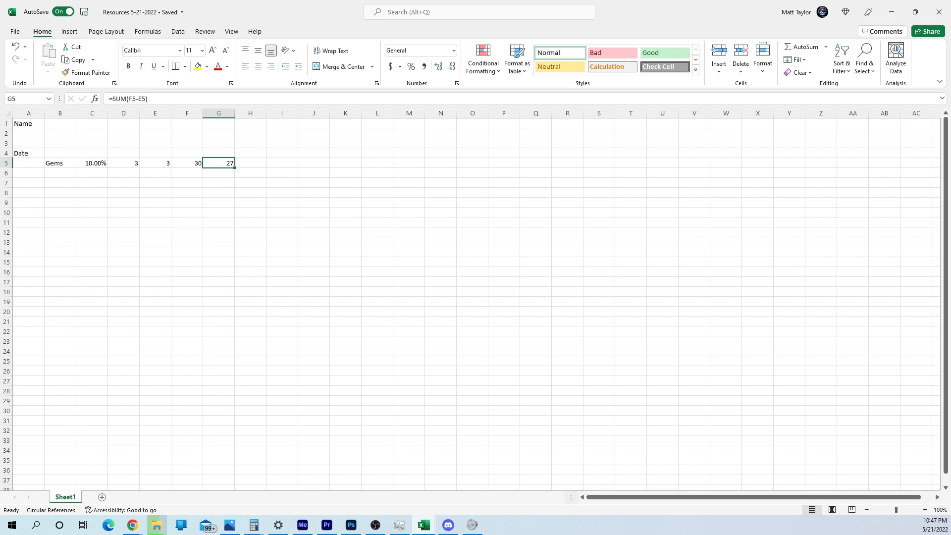
key("alt+Tab")
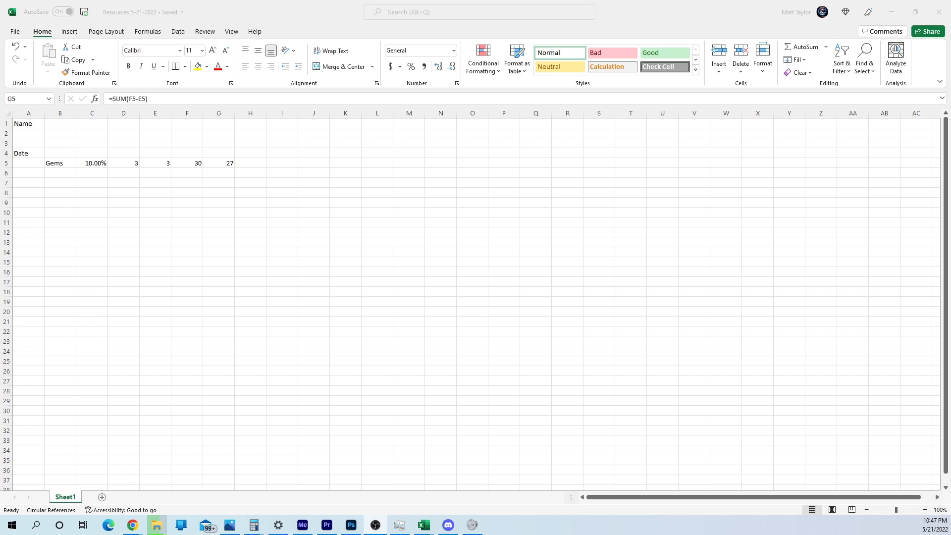
key("alt+Tab")
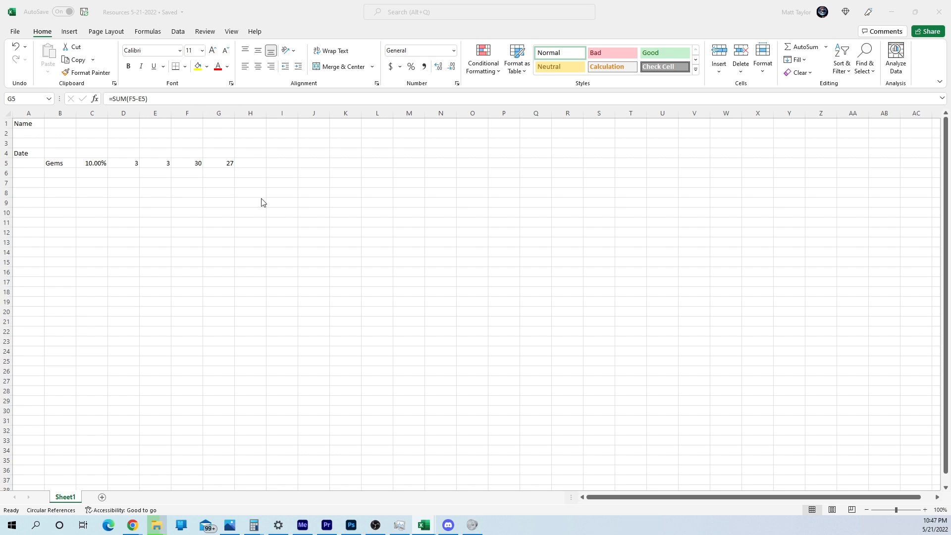
key("alt+Tab")
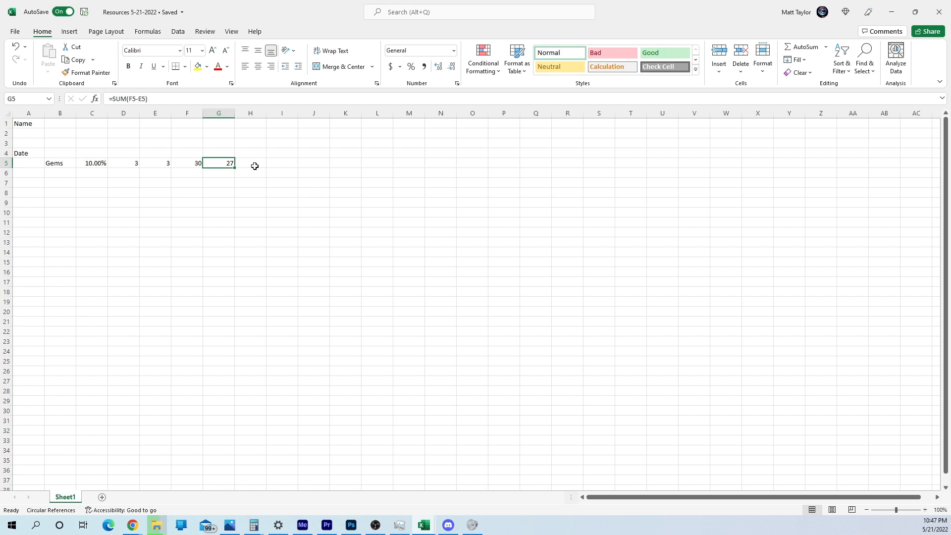
Step: Enter the value 450 in cell I5 of the Gems row
left_click(254, 165)
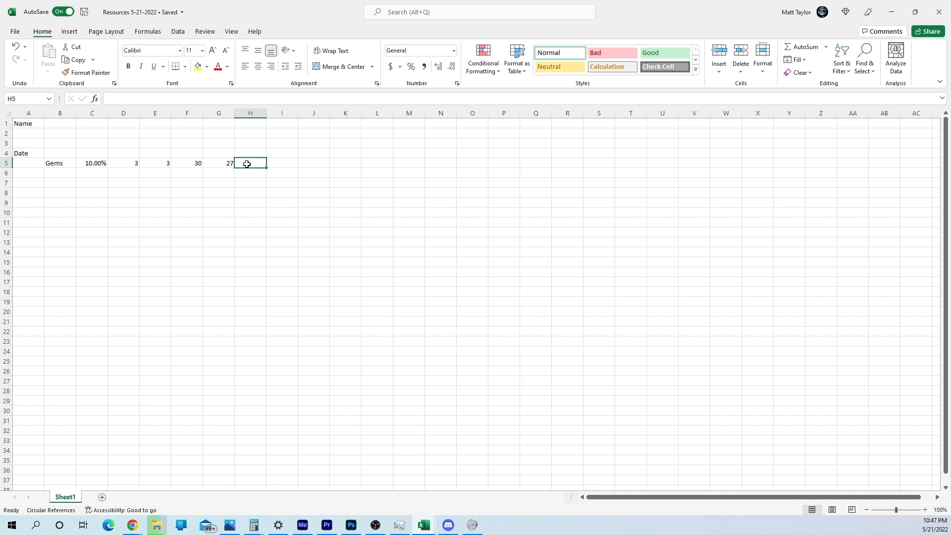
key("Right")
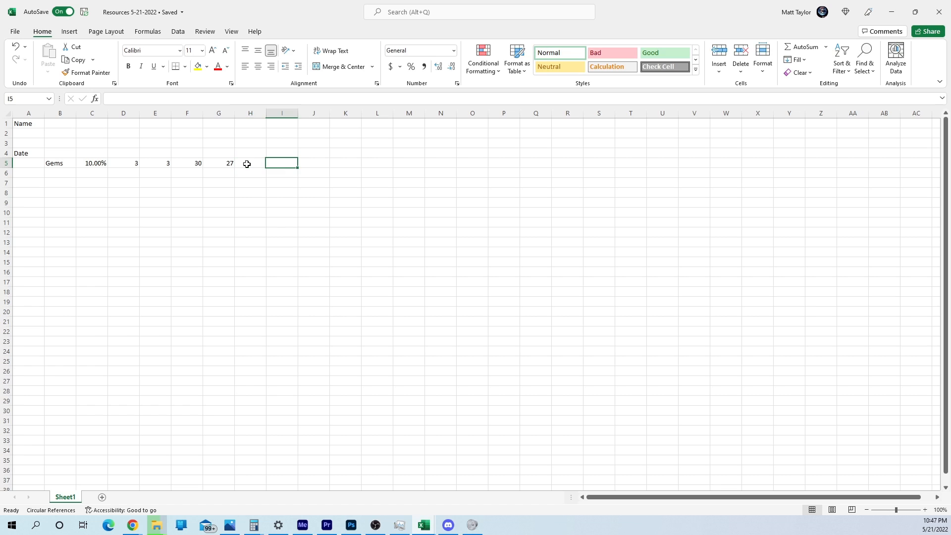
type("450")
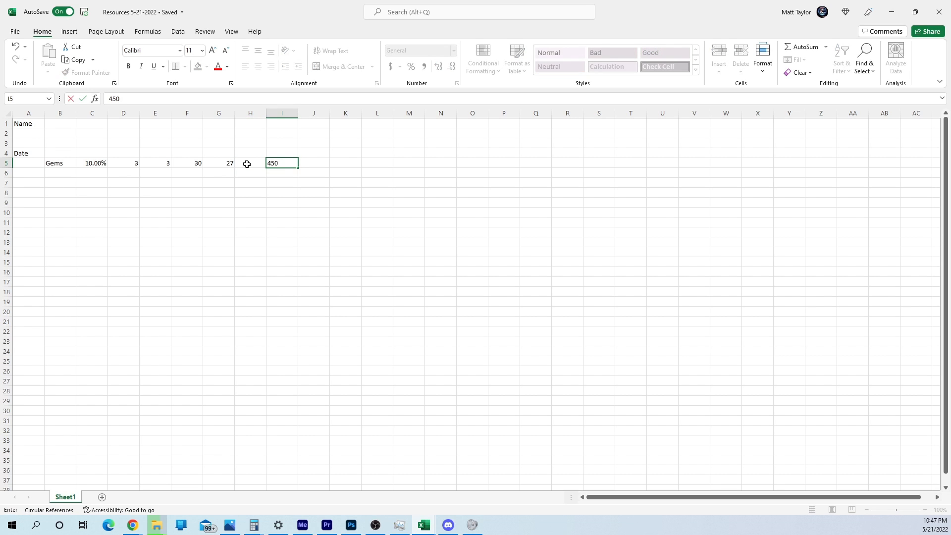
key("Return")
key("Up")
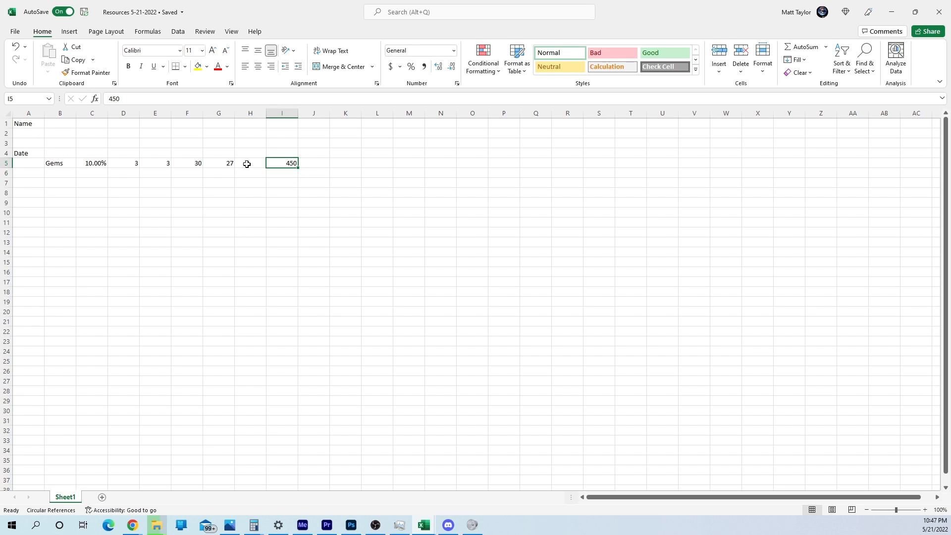
scroll(8, 172, "down", 8)
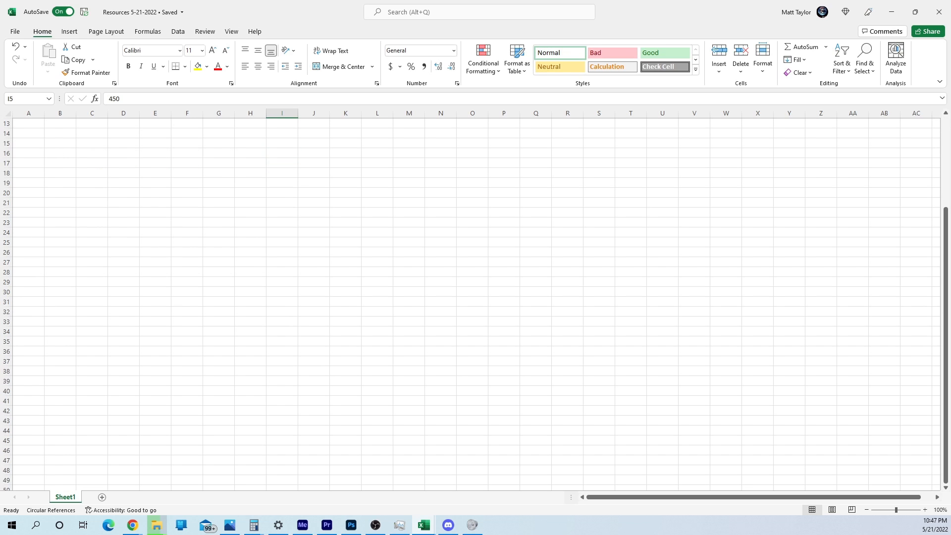
scroll(8, 172, "down", 13)
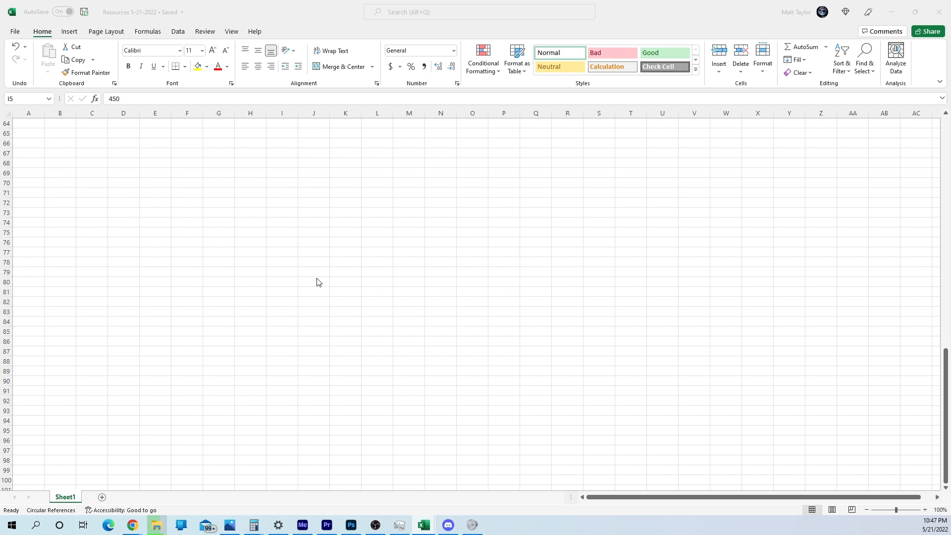
right_click(417, 371)
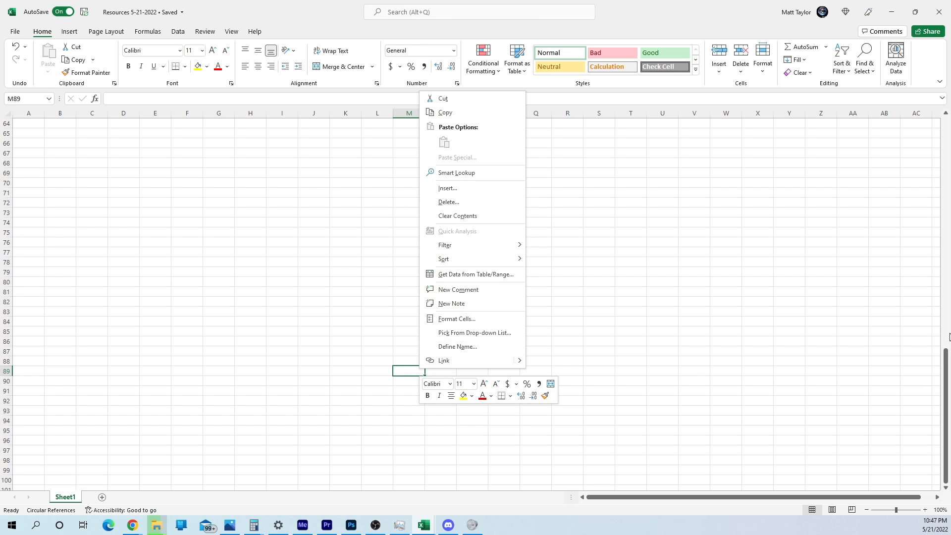
left_click_drag(947, 342, 950, 156)
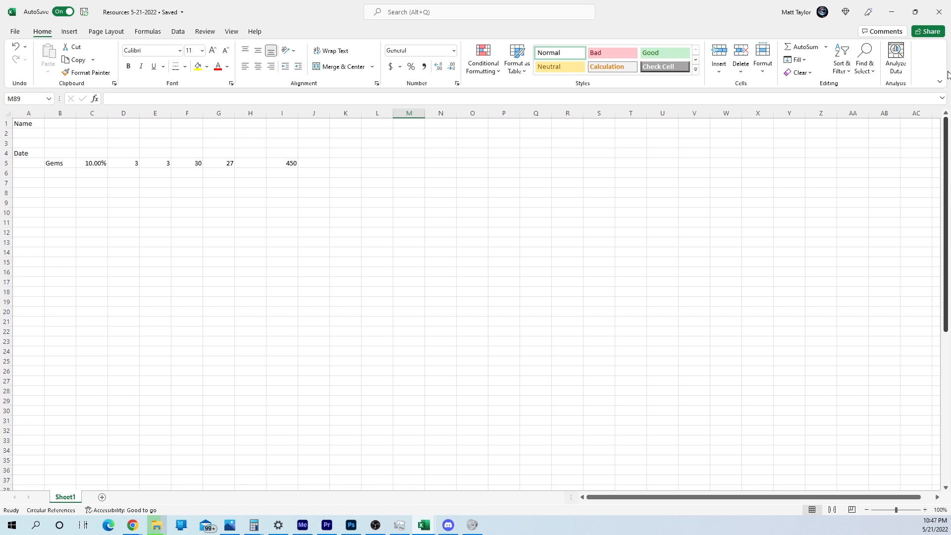
left_click_drag(948, 72, 947, 73)
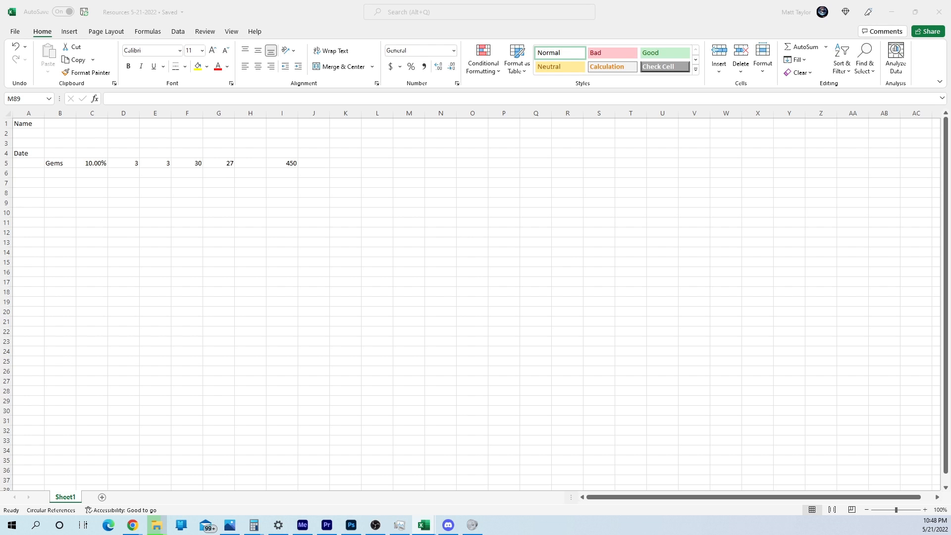
Step: Enter =SUM(G5*I5) in cell J5 to multiply the G5 result by the value in I5
left_click(315, 164)
left_click(312, 163)
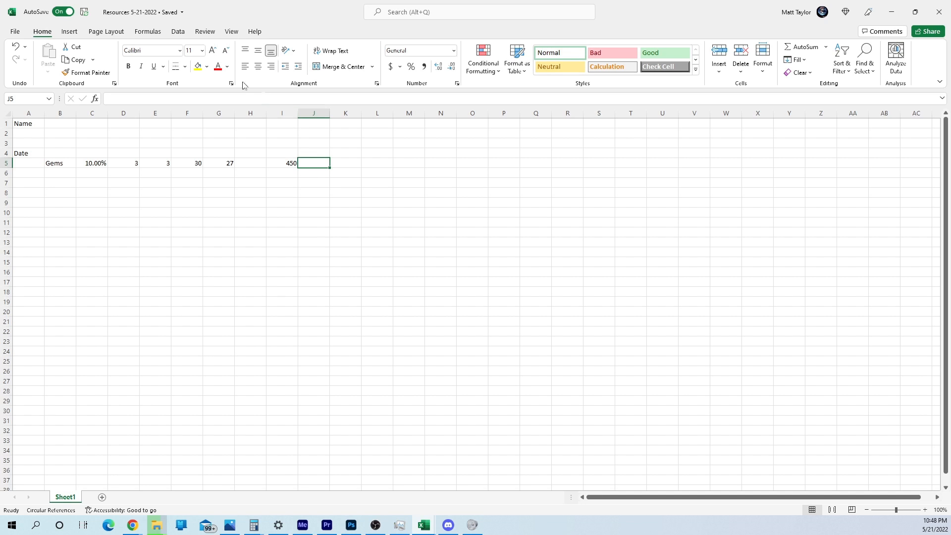
left_click(95, 99)
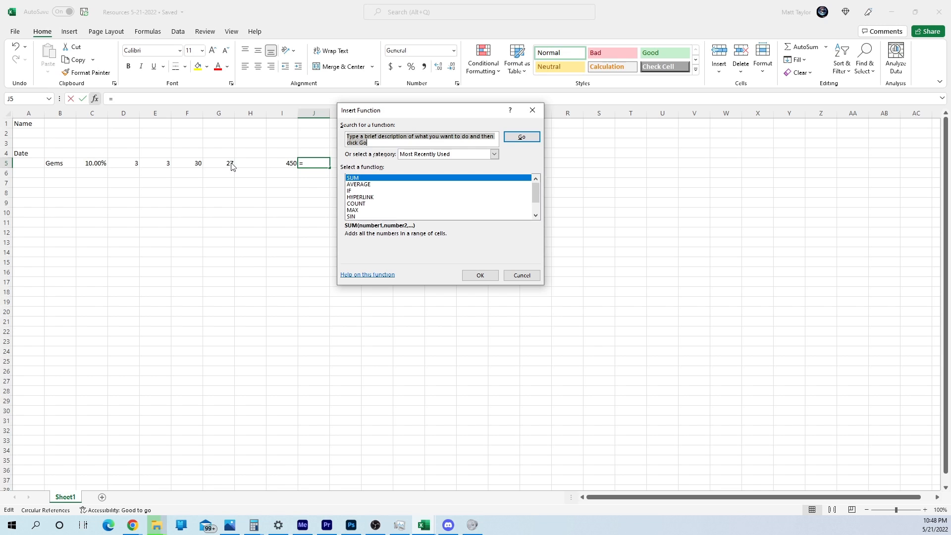
left_click(481, 276)
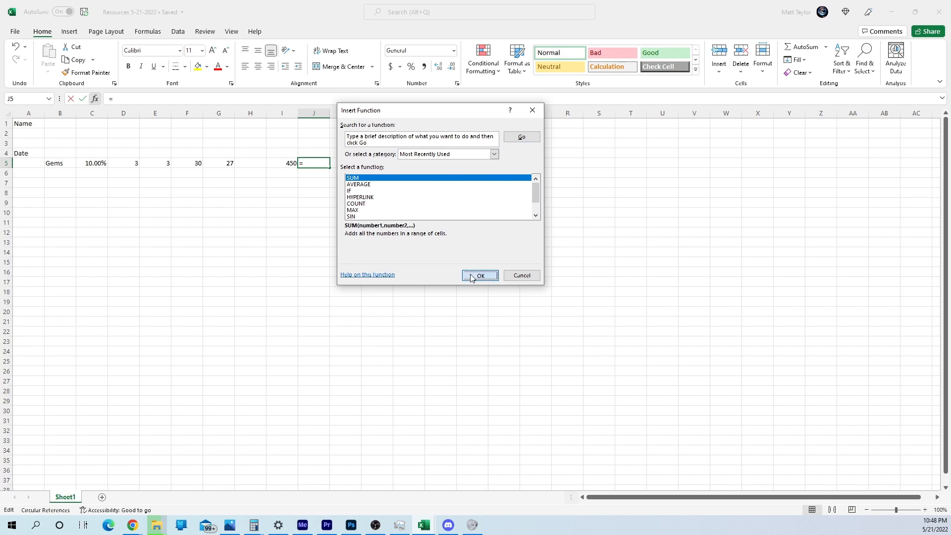
left_click(227, 166)
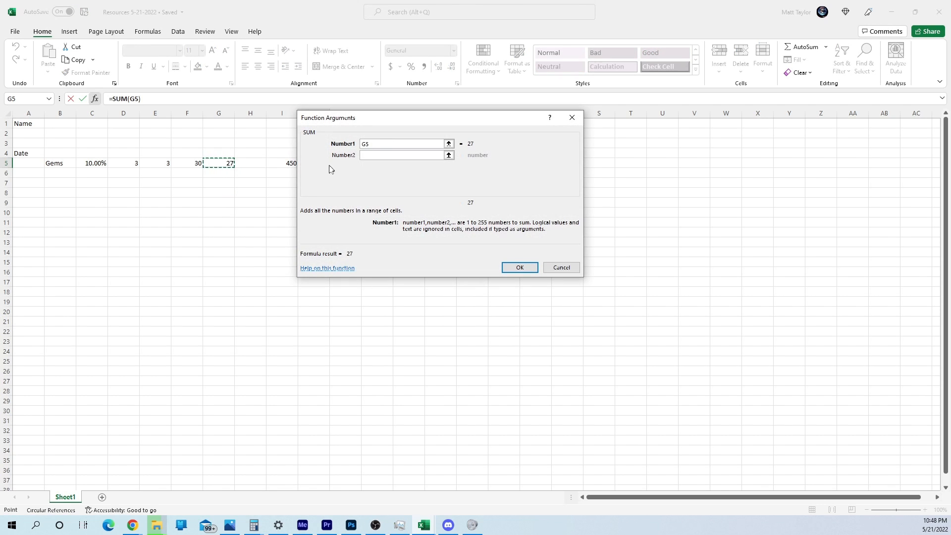
left_click(392, 143)
type("*")
left_click_drag(385, 119, 275, 181)
left_click(287, 164)
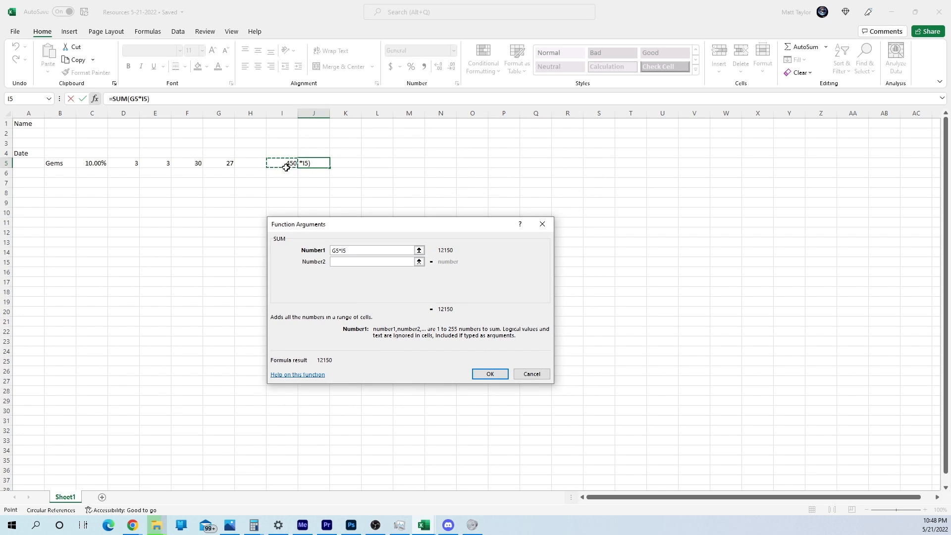
key("Return")
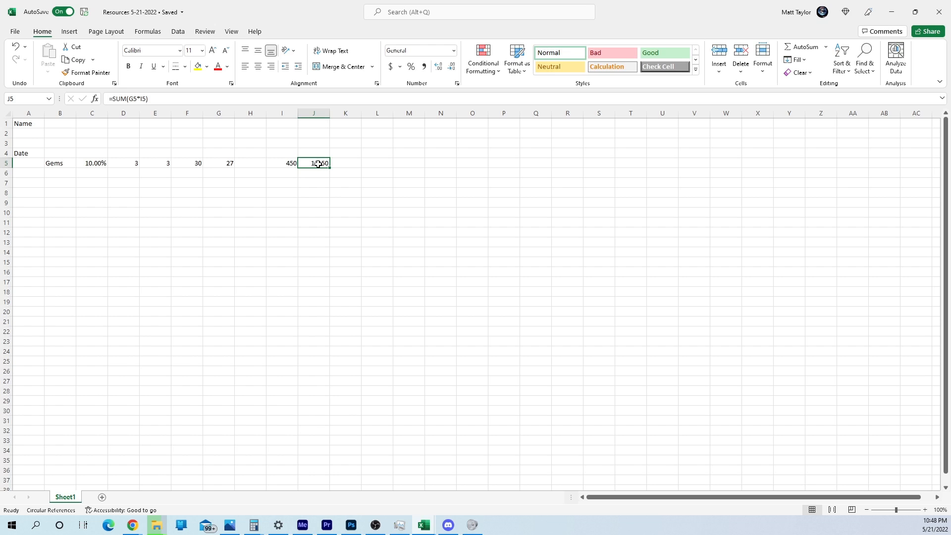
Step: Format cell J5 with the comma style and no decimal places
left_click(424, 66)
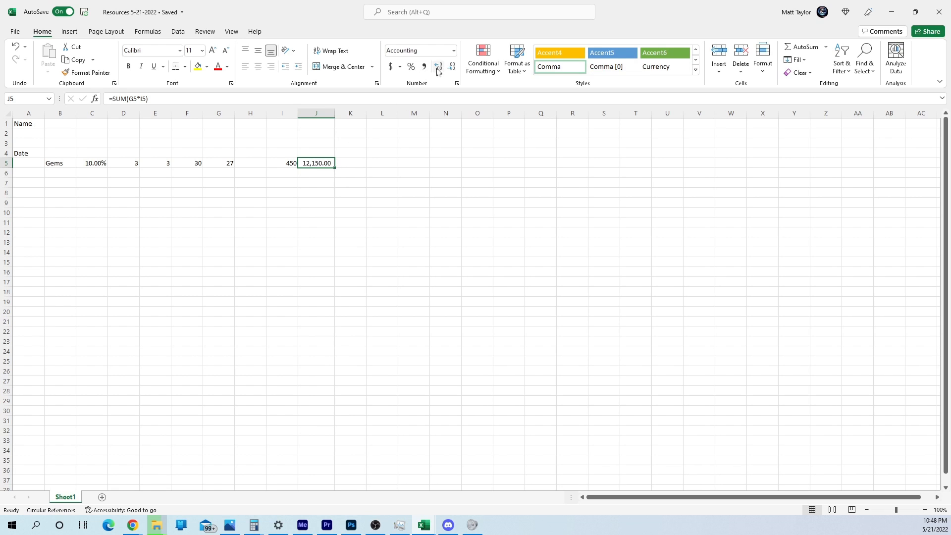
left_click(451, 70)
left_click(451, 70)
left_click(382, 202)
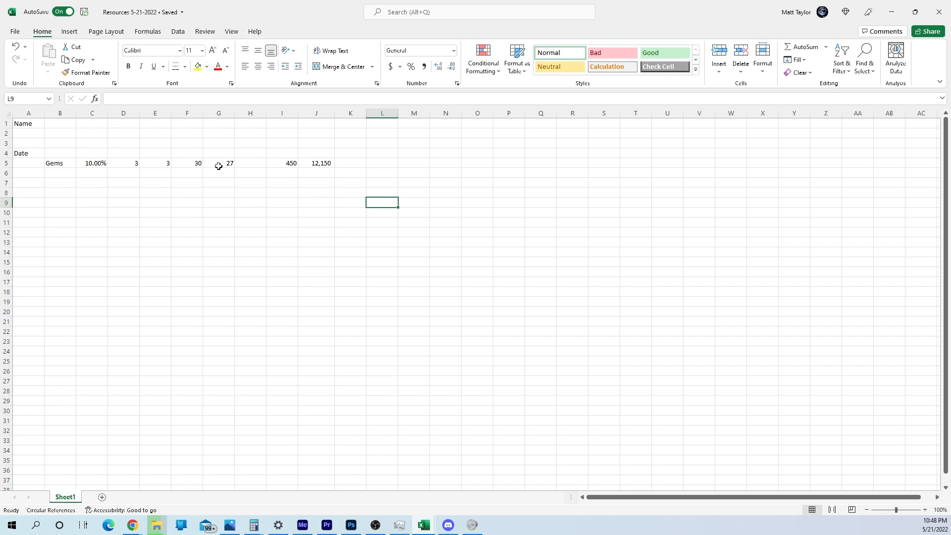
left_click(57, 164)
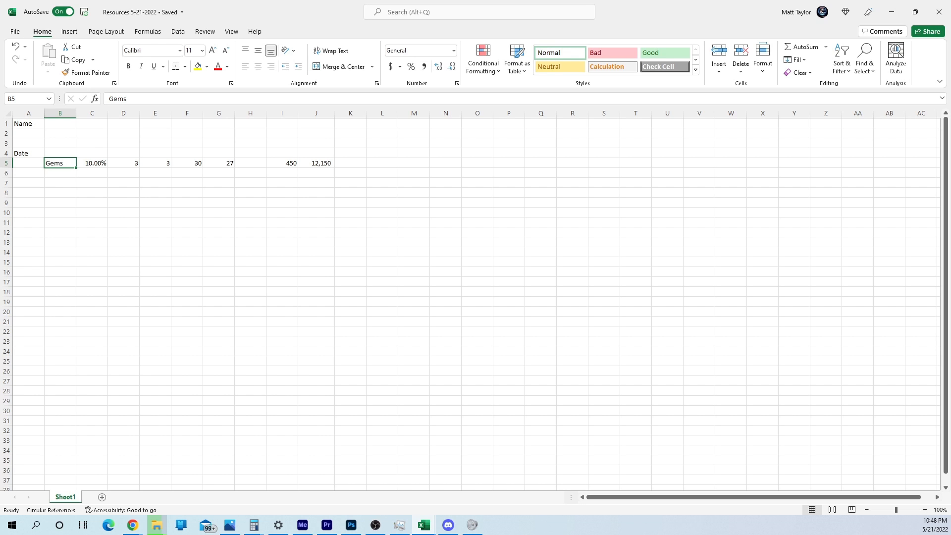
key("alt+Tab")
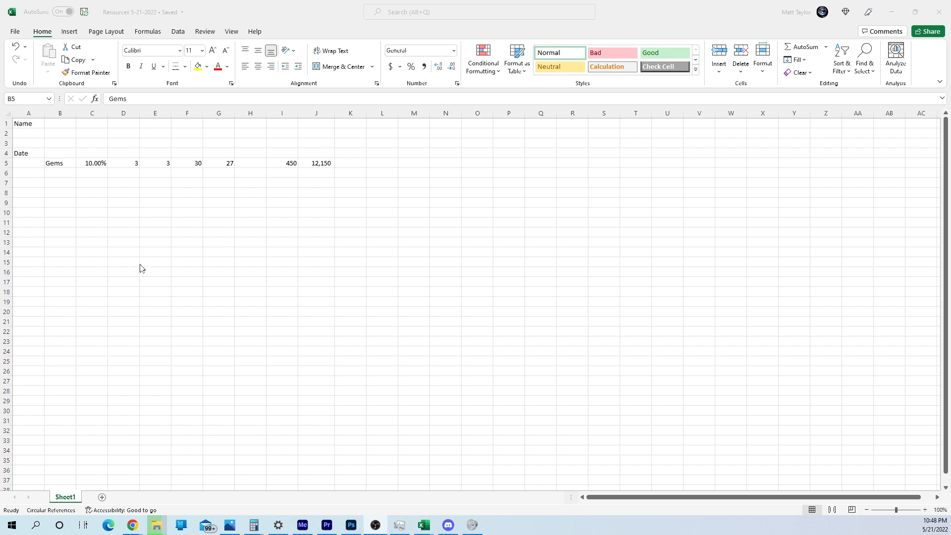
key("alt+Tab")
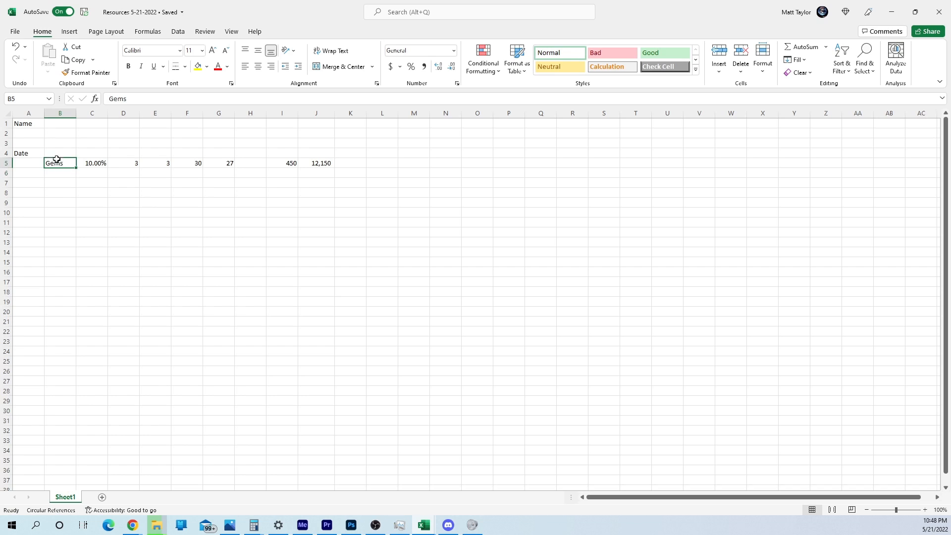
Step: Copy the Gems row B5:J5 and paste it into each of rows 6 to 12, starting in column B
left_click_drag(55, 163, 317, 163)
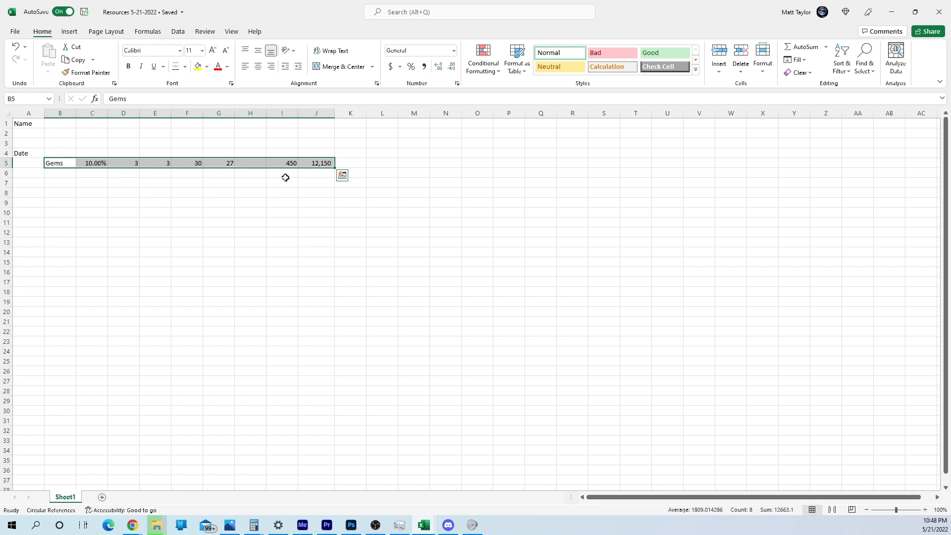
key("ctrl+c")
left_click(61, 175)
key("ctrl+v")
left_click(64, 183)
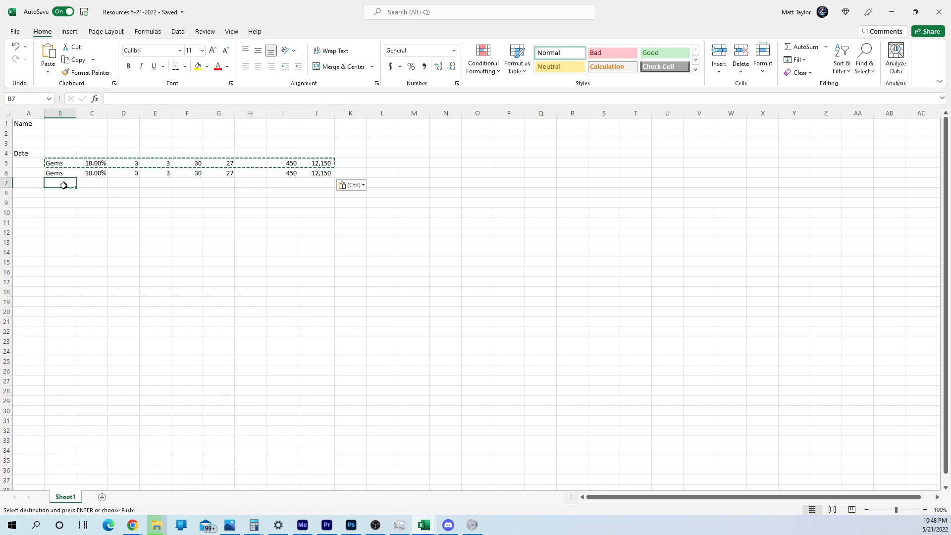
key("ctrl+v")
left_click(67, 192)
key("ctrl+v")
left_click(66, 202)
key("ctrl+v")
left_click(68, 213)
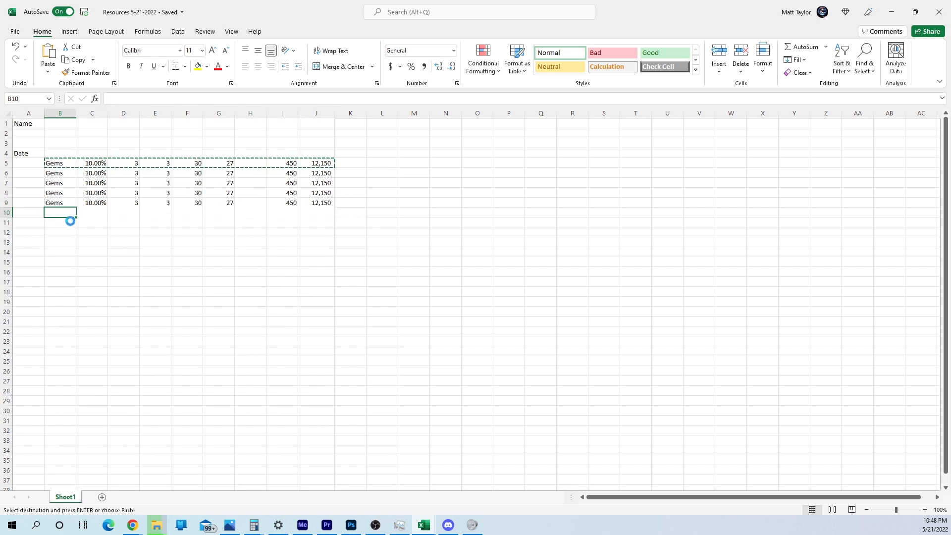
key("ctrl+v")
left_click(68, 229)
key("ctrl+v")
left_click(64, 223)
key("ctrl+v")
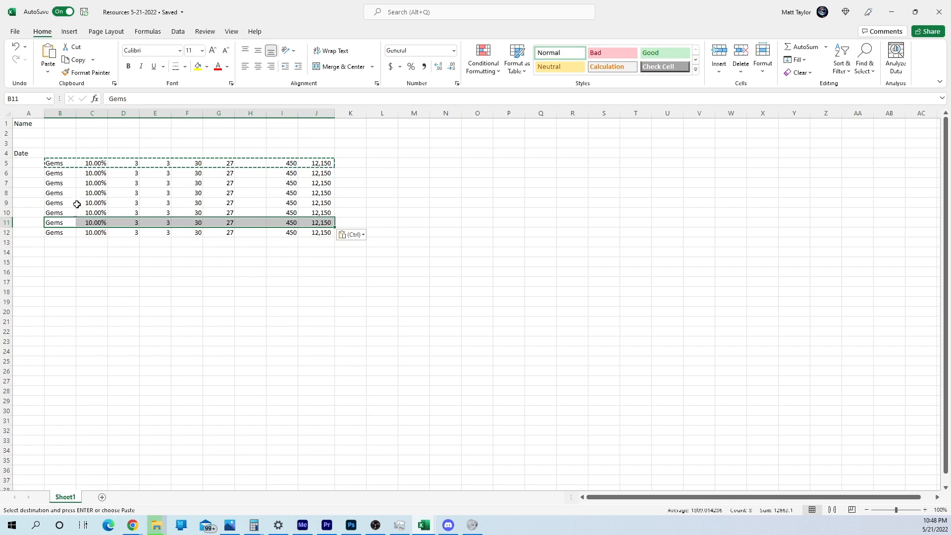
Step: Paste the copied Gems row into rows 13 and 14 as well, starting in column B
left_click(56, 166)
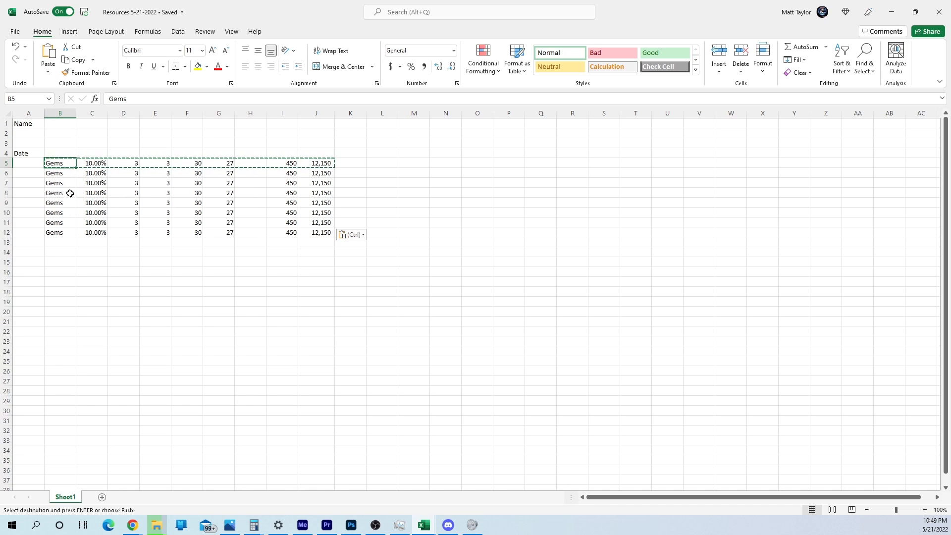
left_click(60, 242)
key("ctrl+v")
left_click(64, 251)
key("ctrl+v")
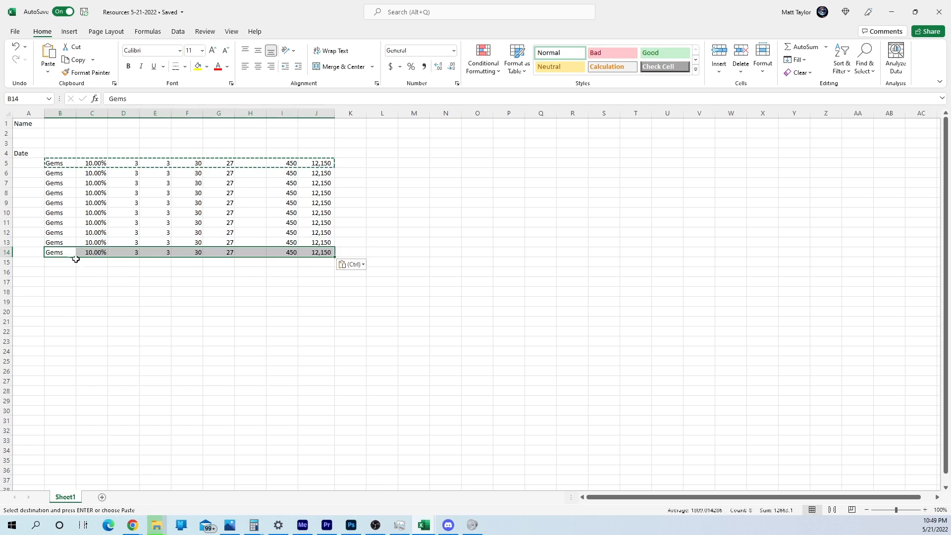
Step: Clear the percentages from cells C5:C14
left_click(92, 271)
left_click_drag(94, 163, 94, 251)
key("Delete")
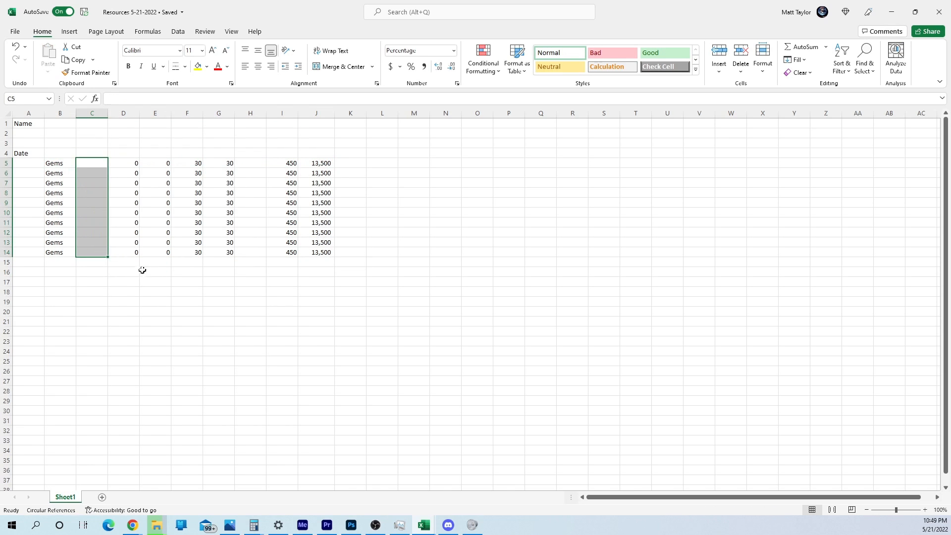
left_click(140, 272)
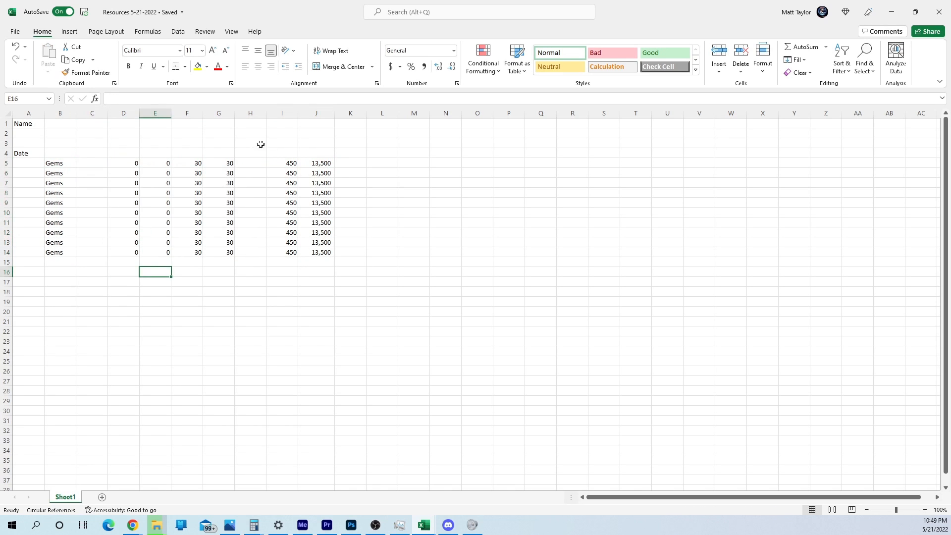
Step: Clear the quantities from cells F5:F14 of the Gems rows
left_click(199, 162)
left_click(233, 164)
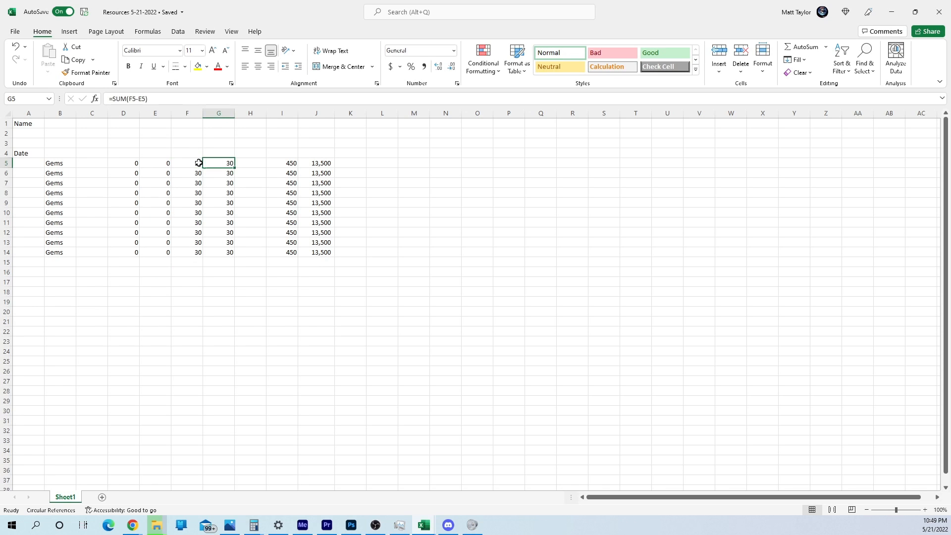
left_click(196, 164)
left_click_drag(196, 164, 197, 254)
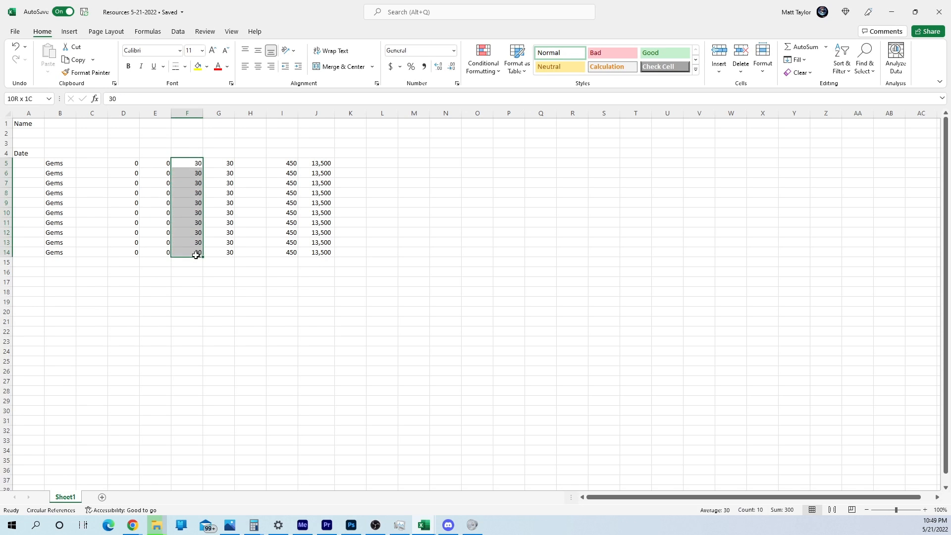
key("Delete")
left_click(100, 164)
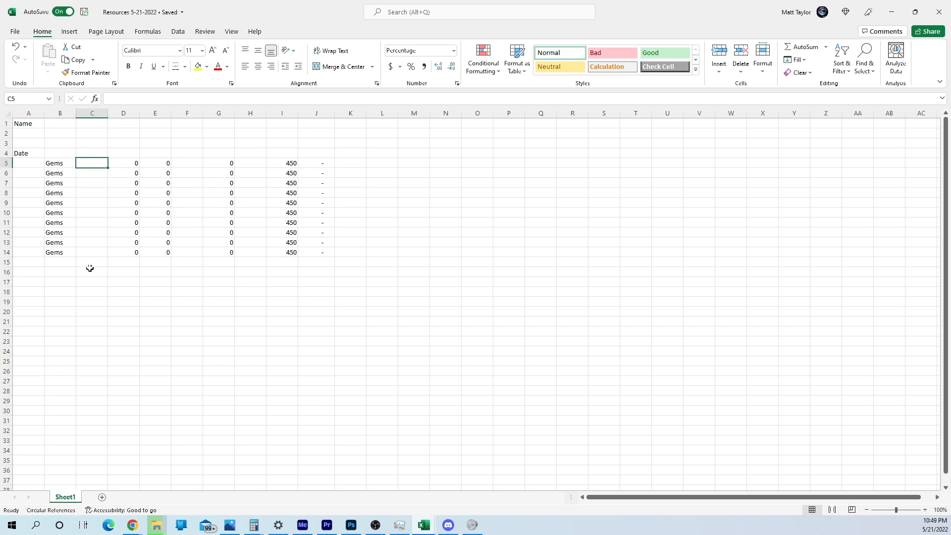
scroll(60, 262, "down", 1)
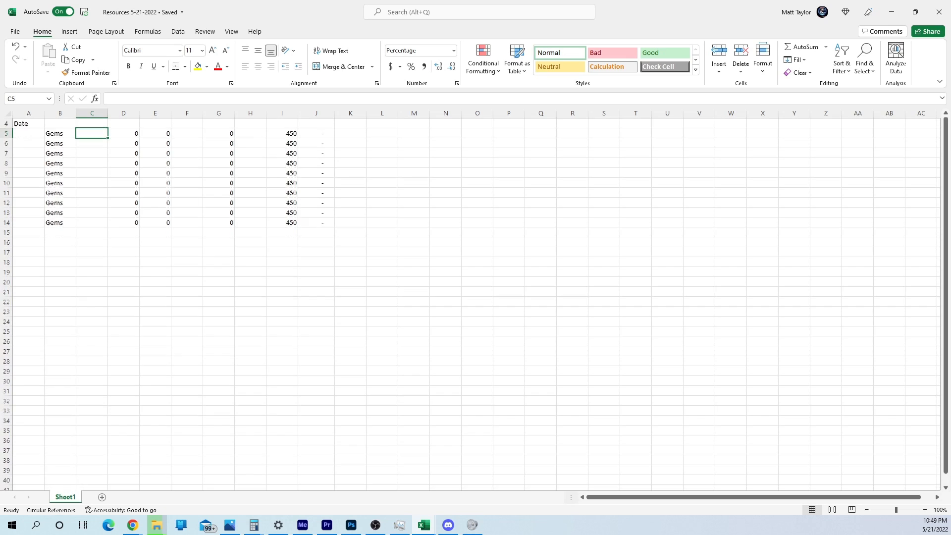
scroll(198, 222, "up", 1)
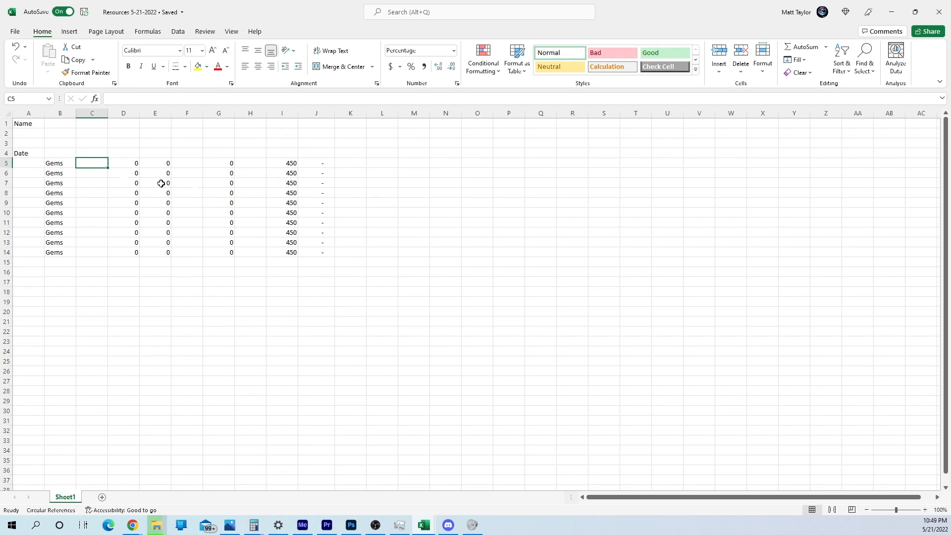
left_click(55, 163)
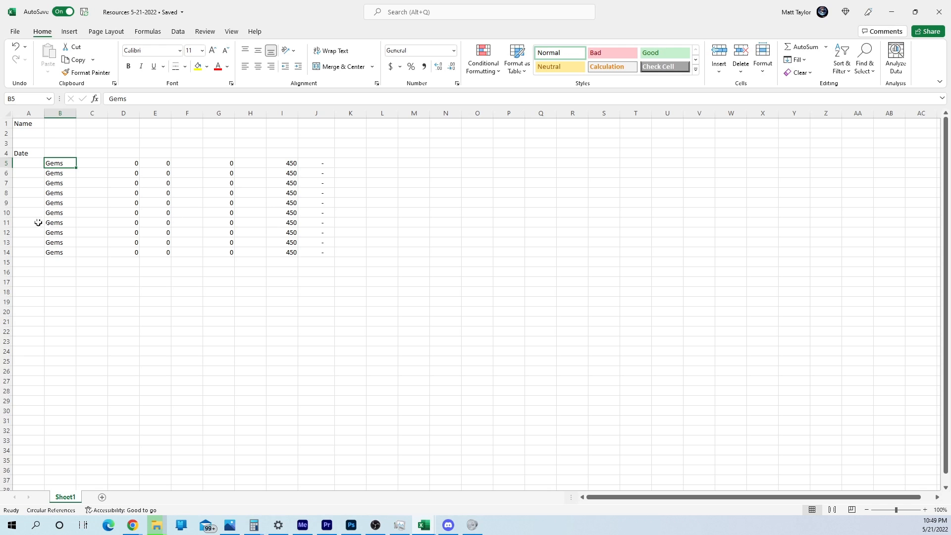
scroll(476, 302, "down", 1)
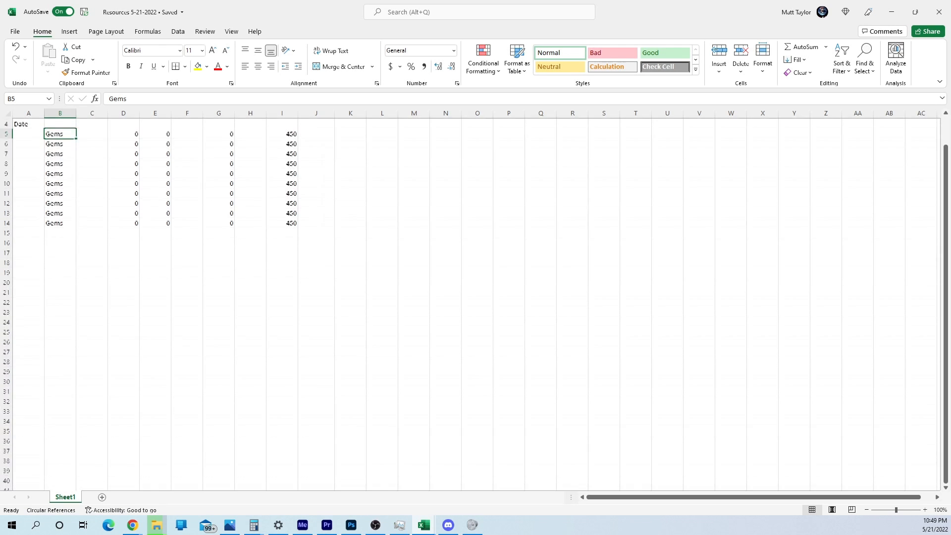
scroll(476, 302, "up", 1)
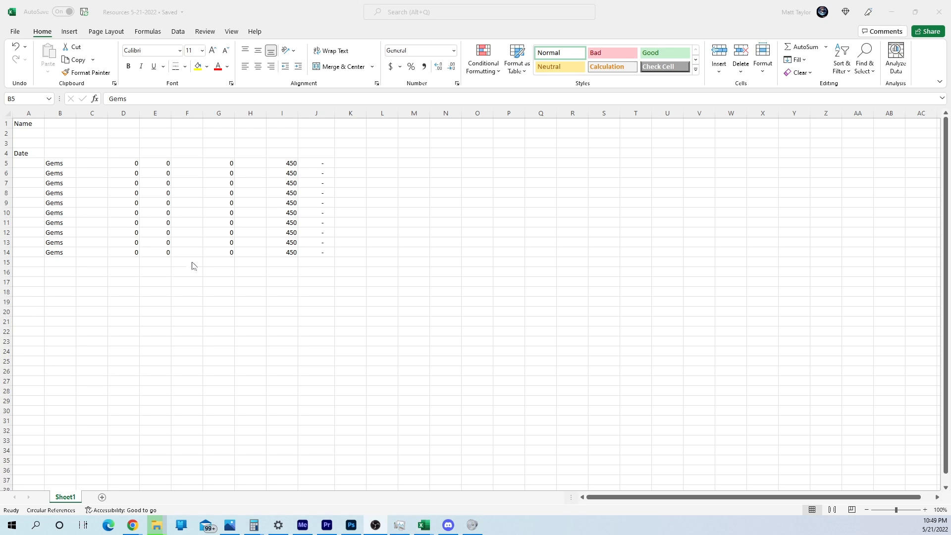
key("alt+Tab")
left_click(214, 253)
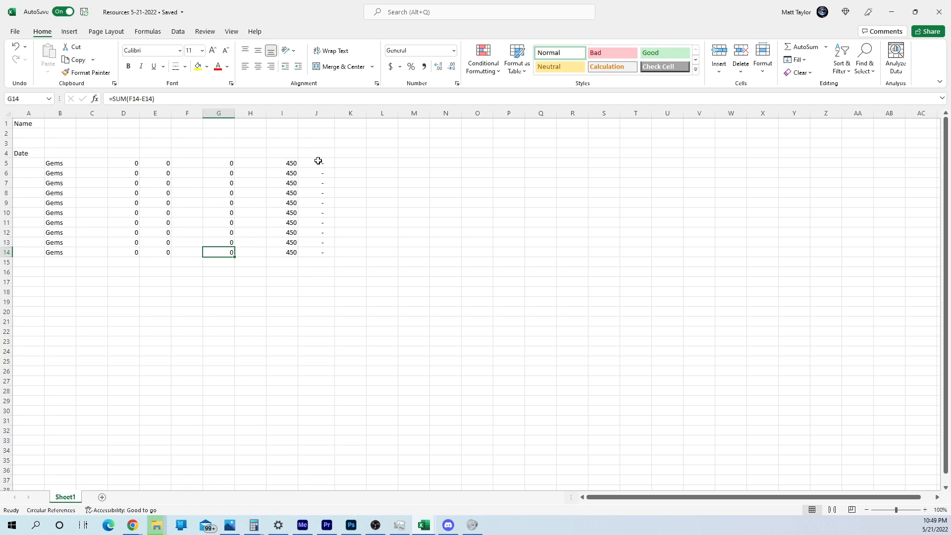
Step: Undo the clearing of the quantities in F5:F14 and clear those cells again
left_click_drag(319, 163, 324, 254)
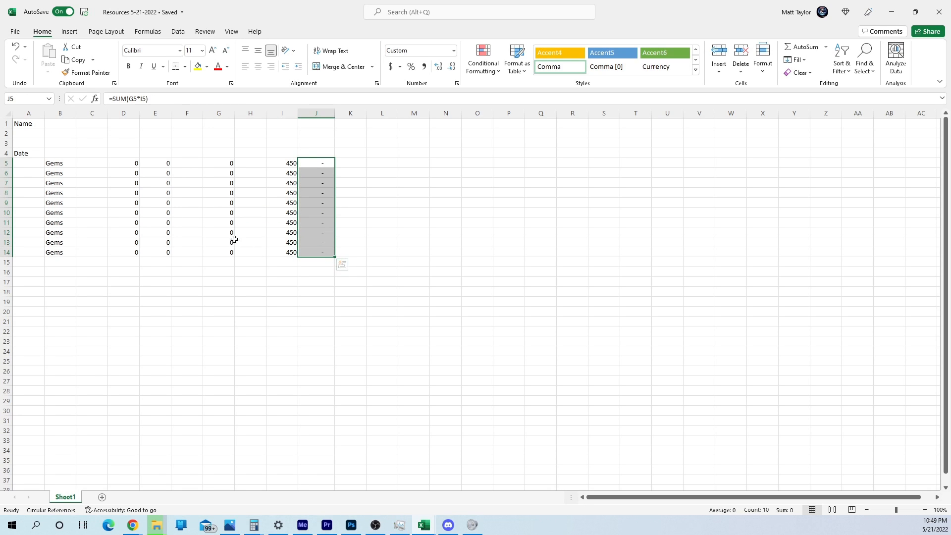
key("Return")
key("ctrl+z")
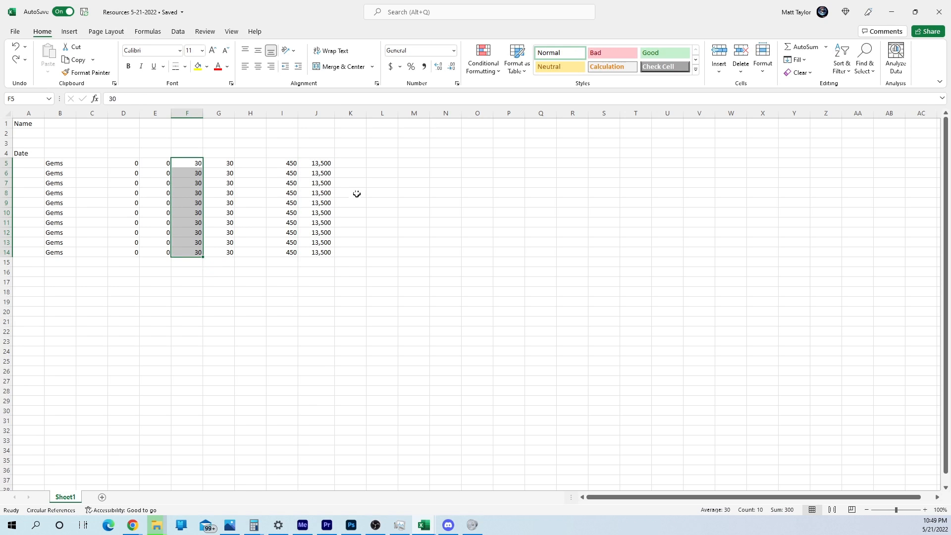
key("Delete")
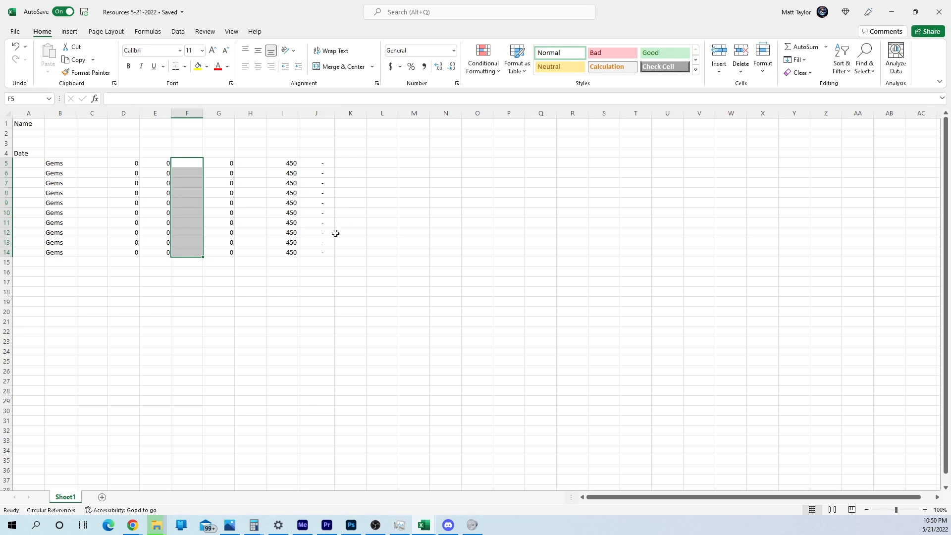
left_click_drag(80, 163, 93, 244)
key("ctrl+shift+5")
left_click(89, 161)
left_click_drag(89, 161, 91, 251)
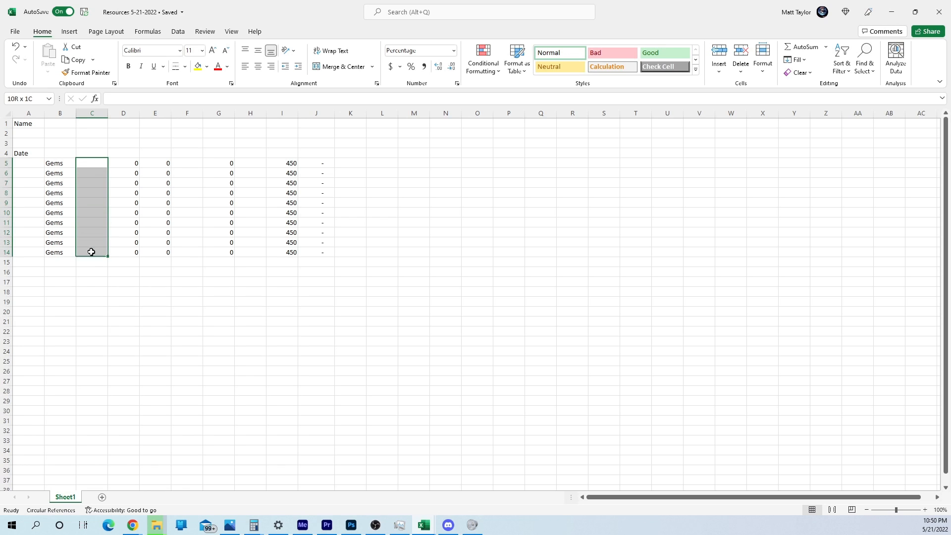
left_click(90, 262)
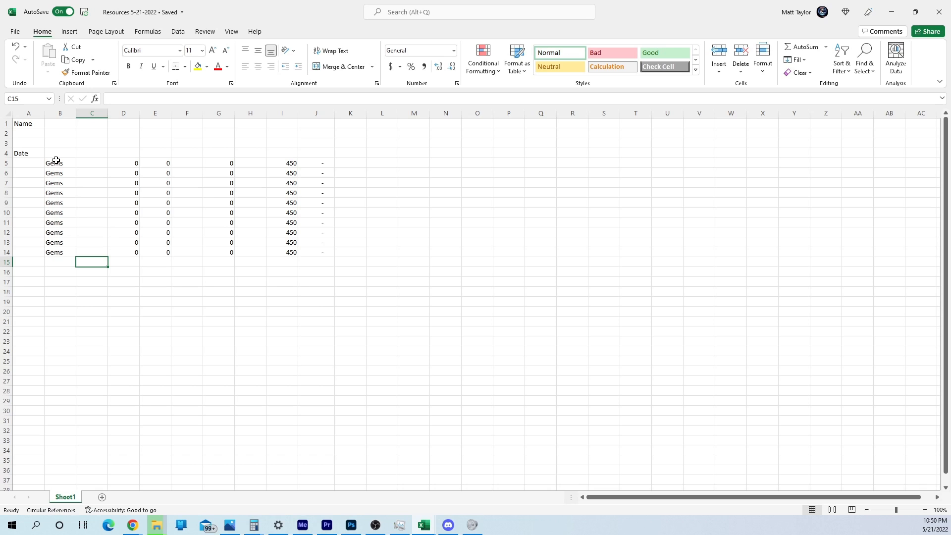
Step: Copy the Gems row B5:K5 and paste it into row 16, starting in column B
left_click_drag(55, 160, 337, 162)
key("ctrl+c")
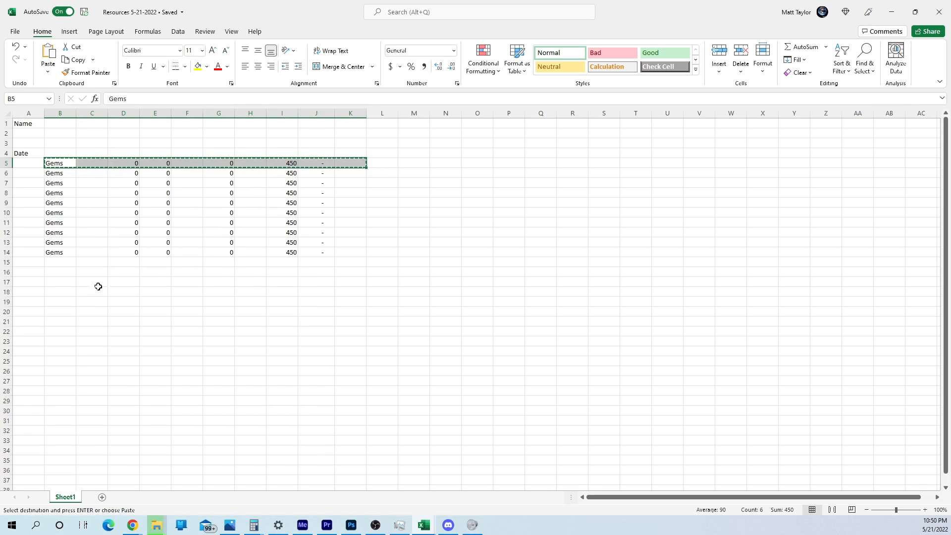
left_click(63, 271)
key("ctrl+v")
left_click(60, 272)
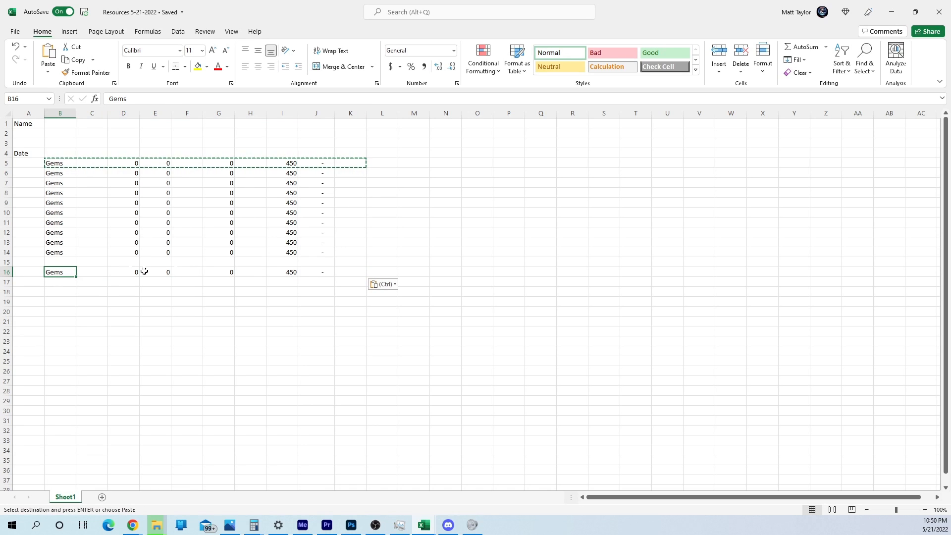
Step: Set the unit value in I16 to 20 and rename the resource in B16 as Food
left_click(280, 272)
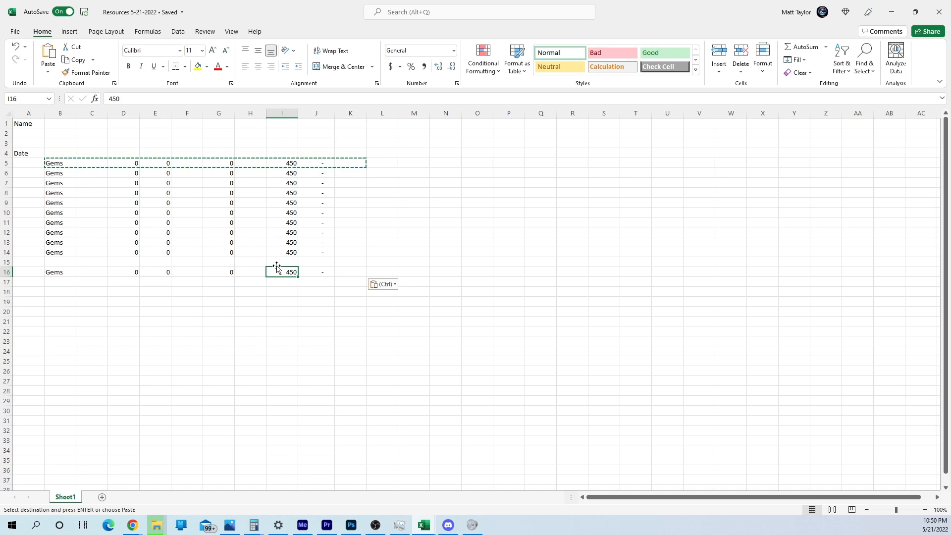
type("20")
key("Return")
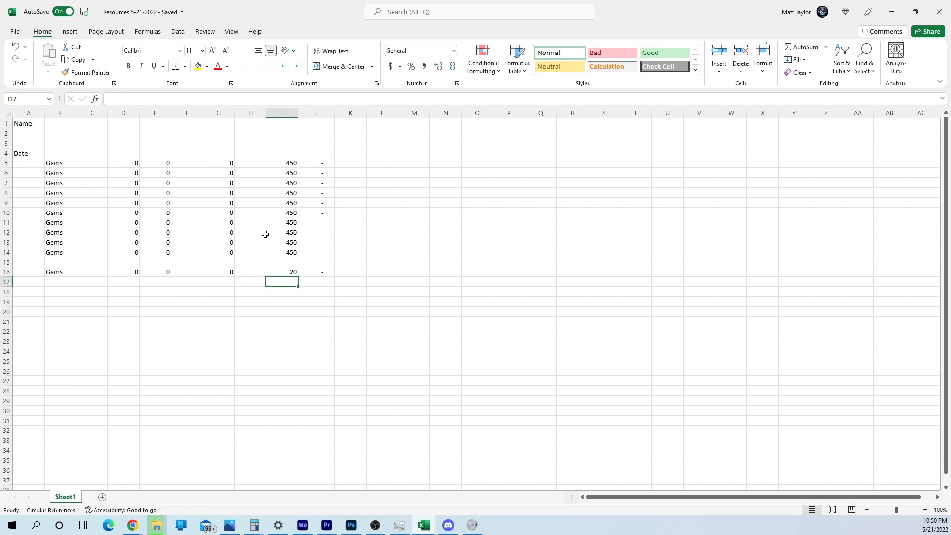
left_click(62, 272)
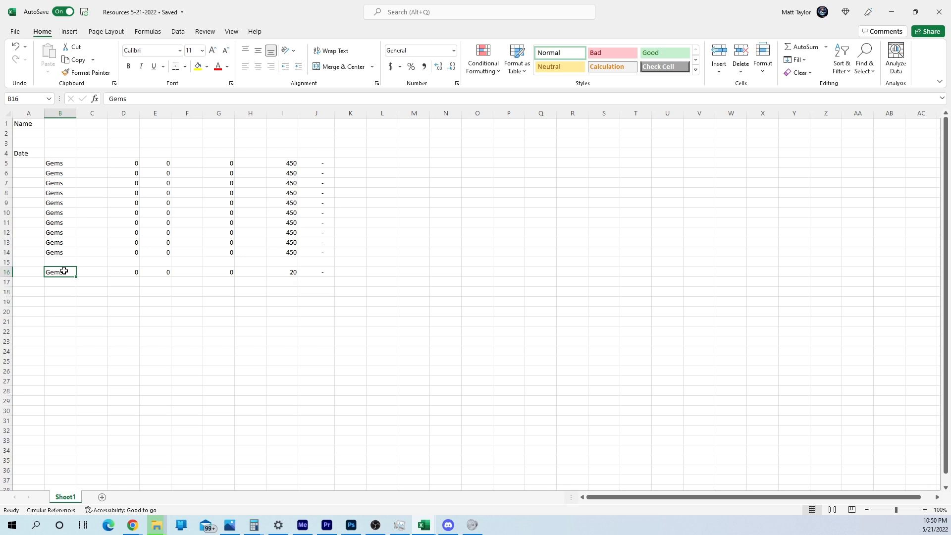
type("Food")
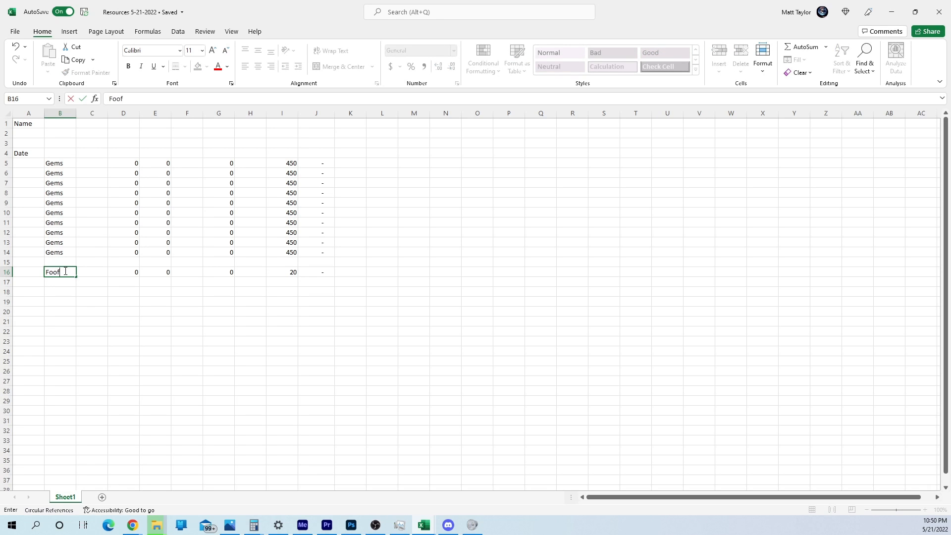
left_click(109, 282)
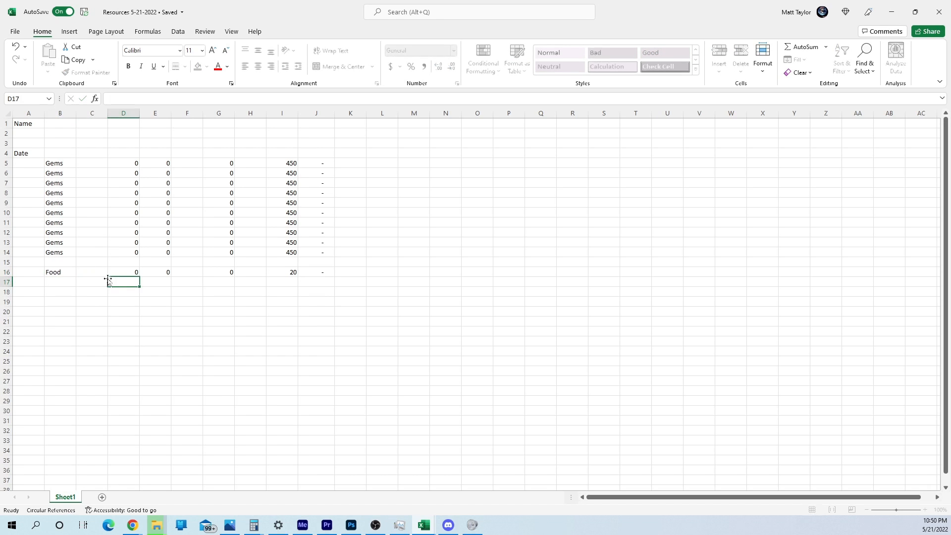
Step: Examine the Food row's cells, including the formulas in D16 and J16
left_click(85, 264)
key("Down")
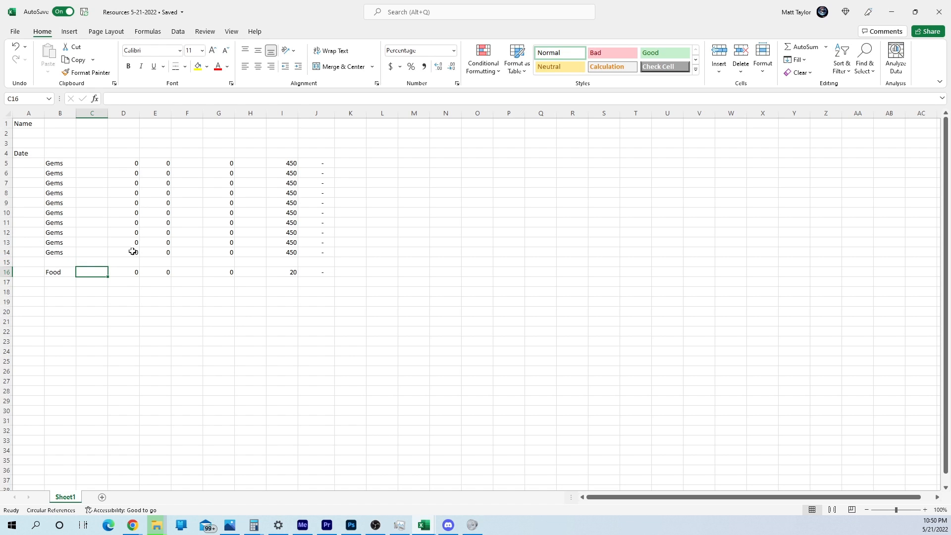
key("Right")
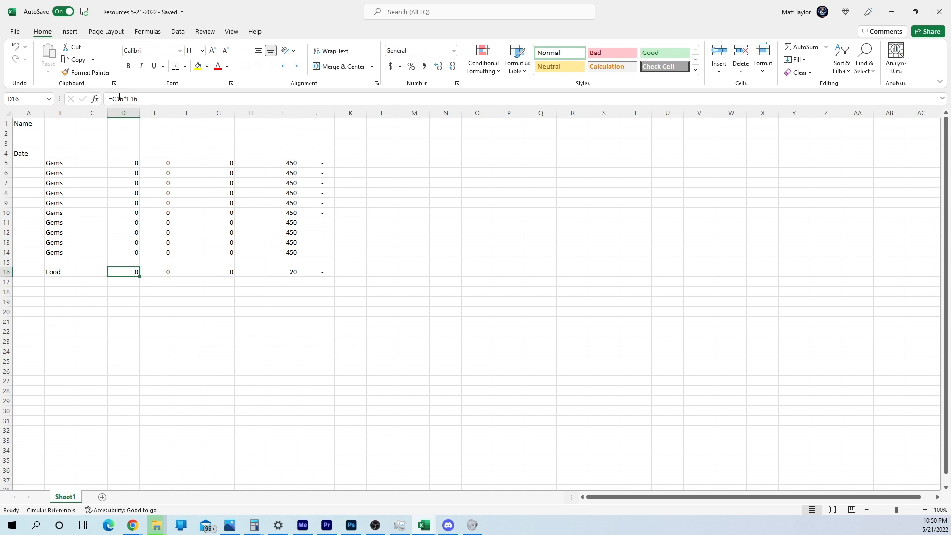
key("F2")
key("Return")
left_click(180, 271)
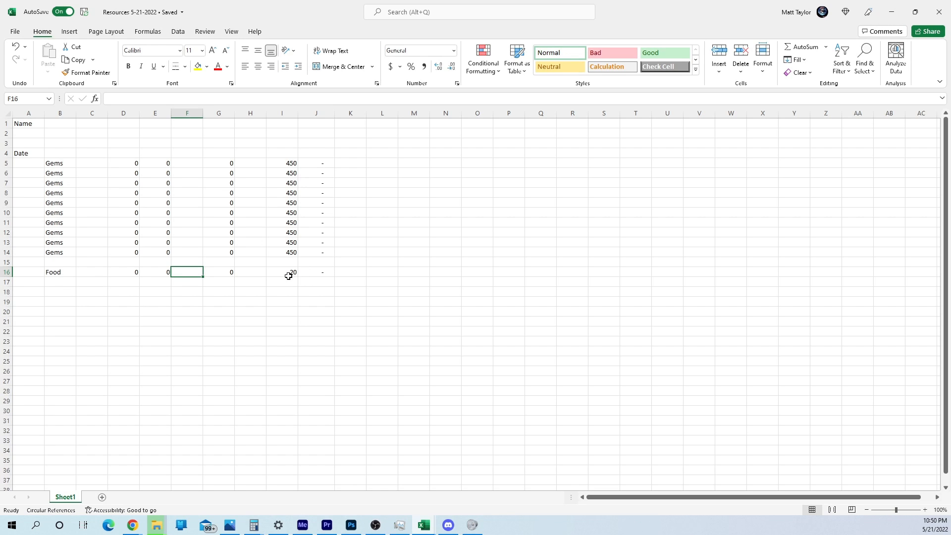
left_click(316, 272)
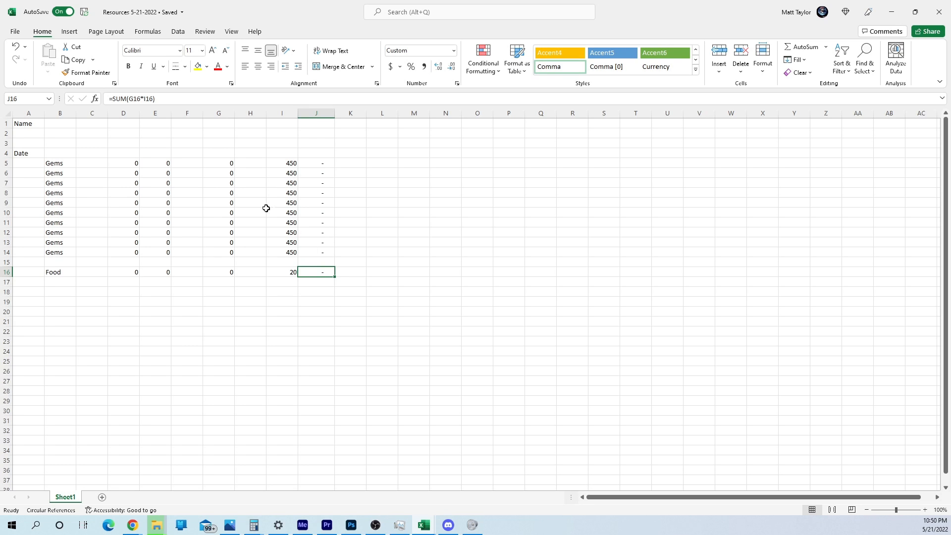
Step: Move the whole totals column J over to column K and check the formula in K5
left_click(314, 113)
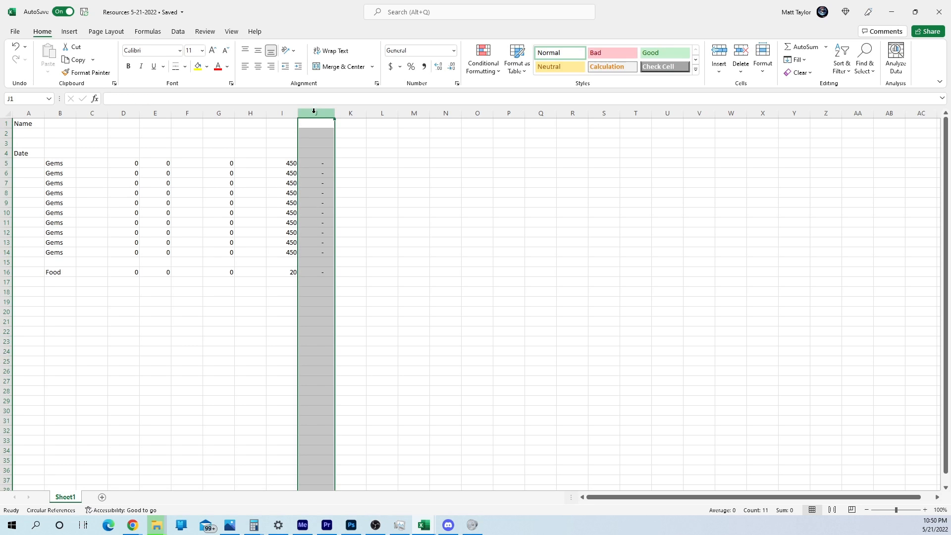
right_click(318, 130)
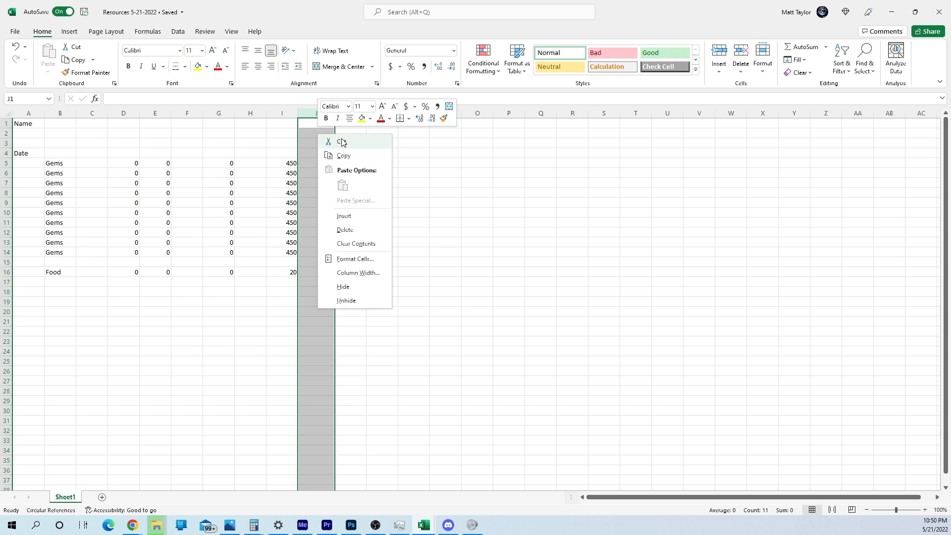
left_click(339, 140)
left_click(352, 113)
key("ctrl+v")
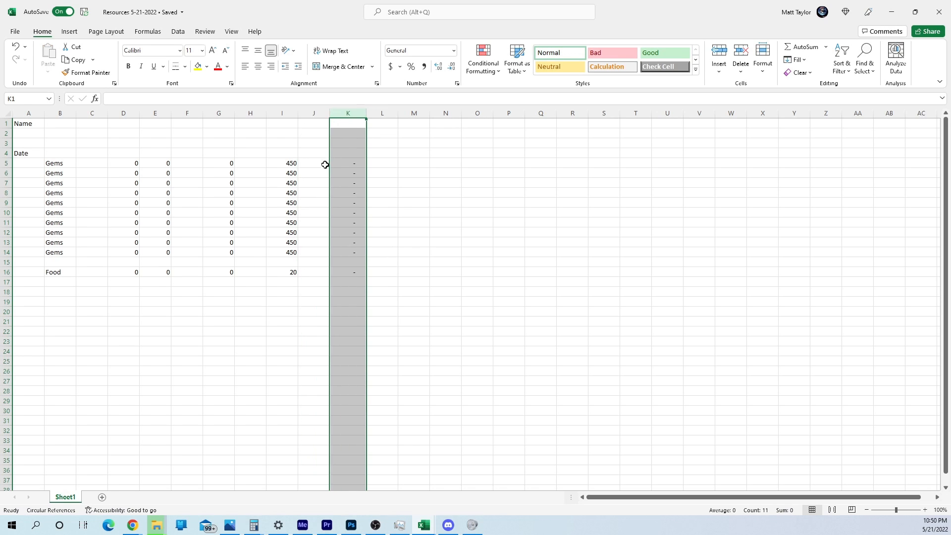
left_click(319, 163)
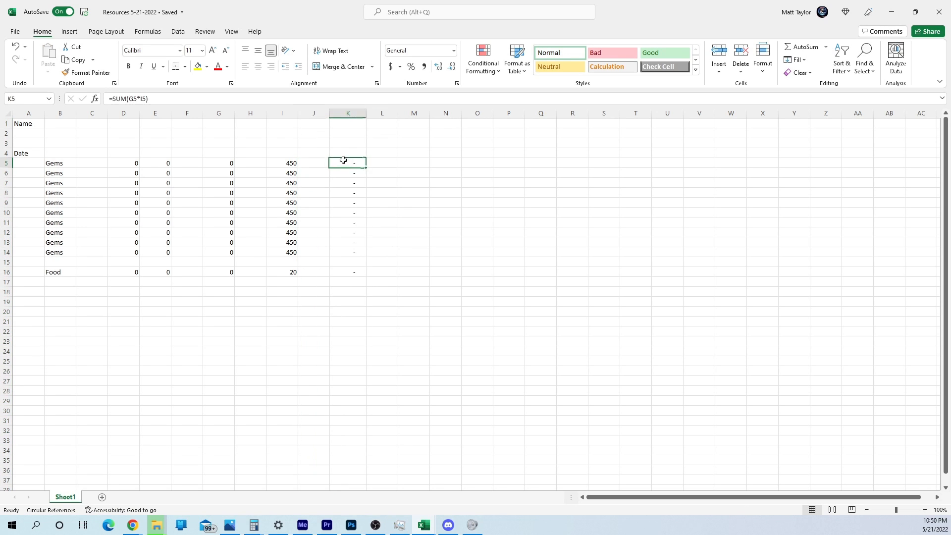
double_click(344, 163)
key("Return")
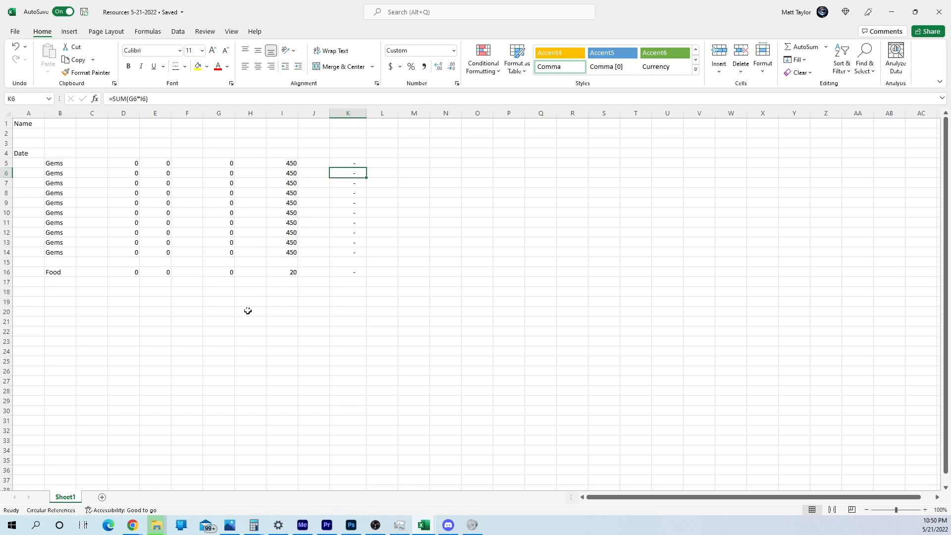
Step: Enter 1 in cell J16 of the Food row
left_click(308, 272)
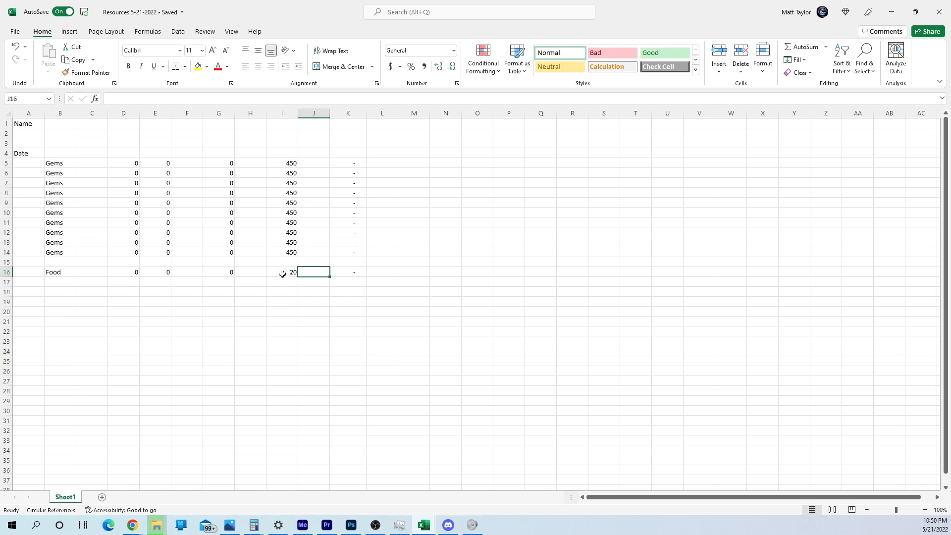
type("1")
key("Return")
Step: Change the Food row's total formula in K16 to =SUM(G16/I16*J16)
scroll(250, 305, "down", 1)
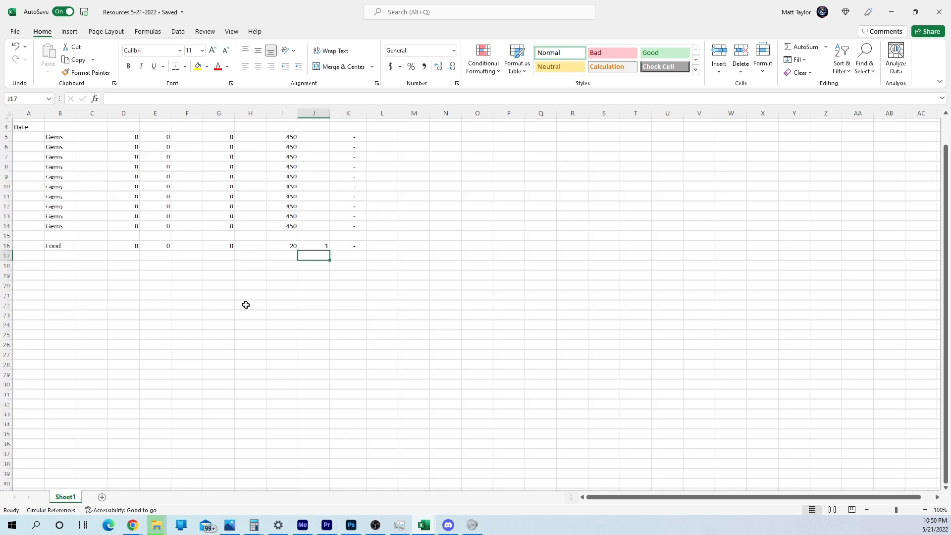
key("Up")
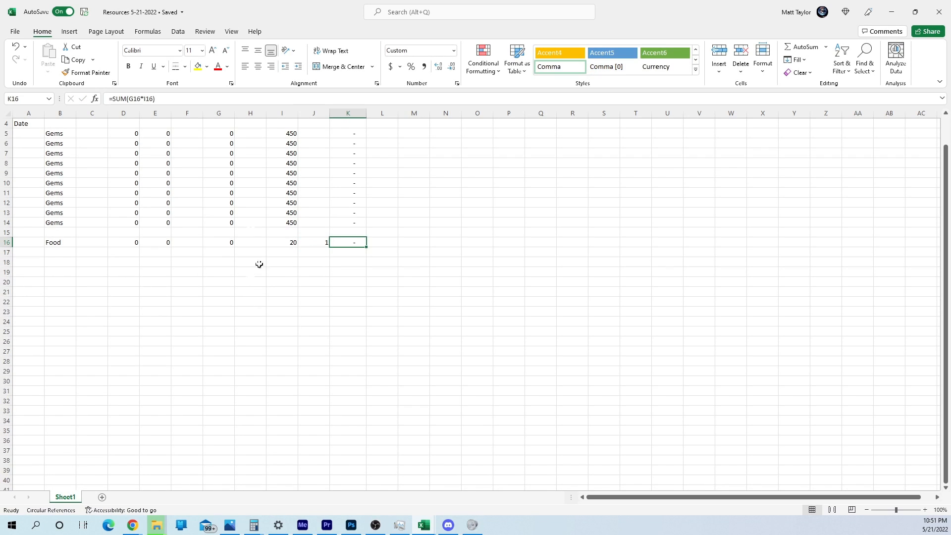
key("Right")
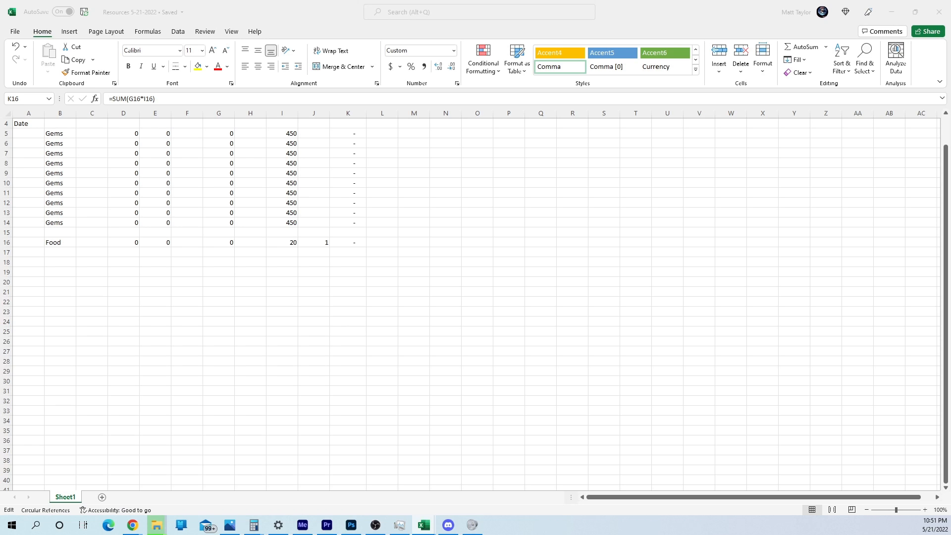
double_click(349, 242)
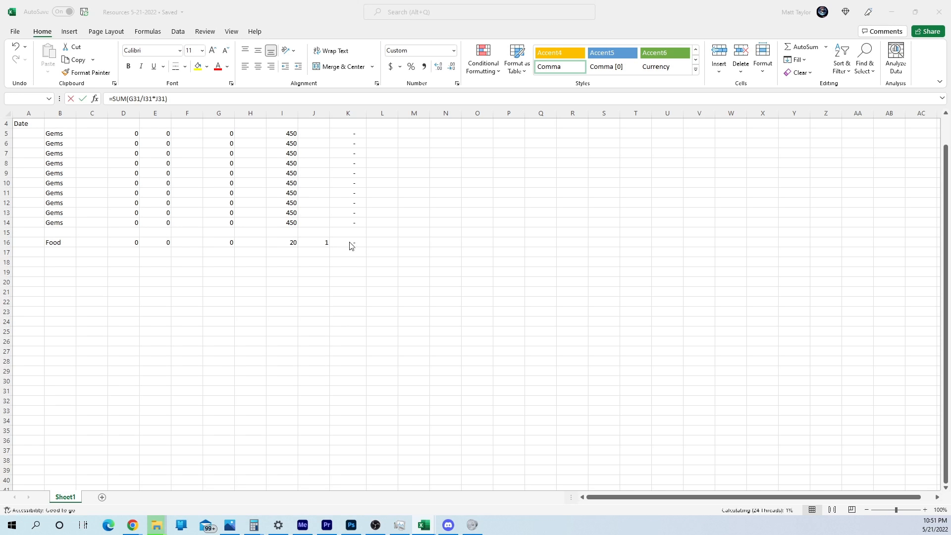
left_click(346, 244)
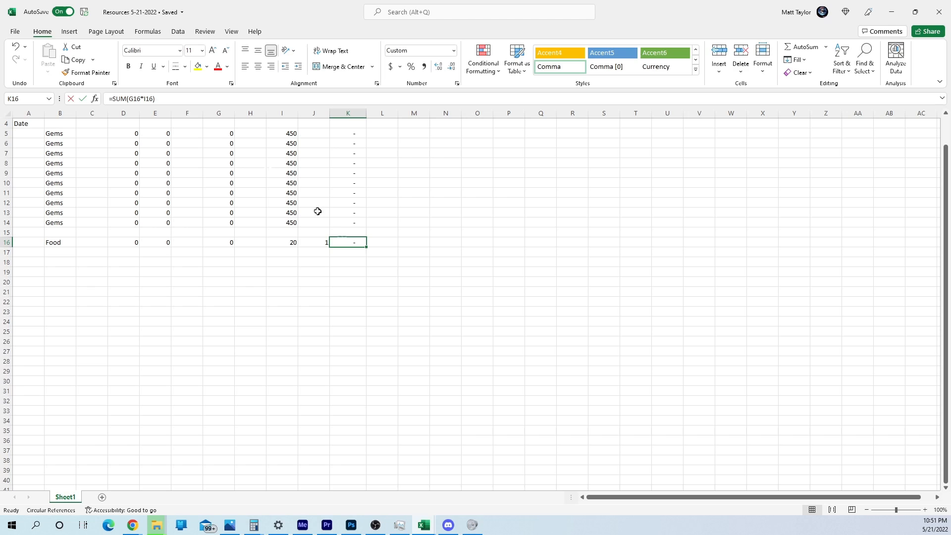
left_click(142, 96)
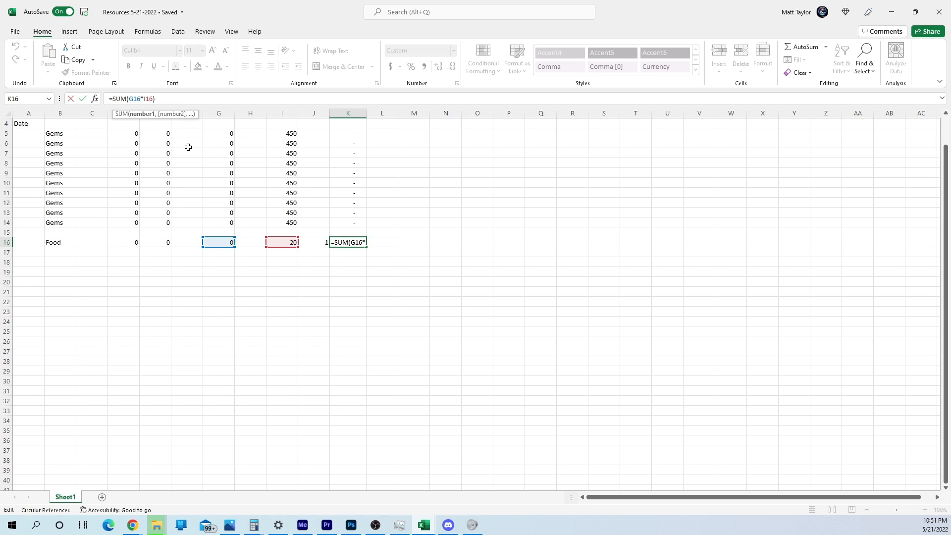
type("/")
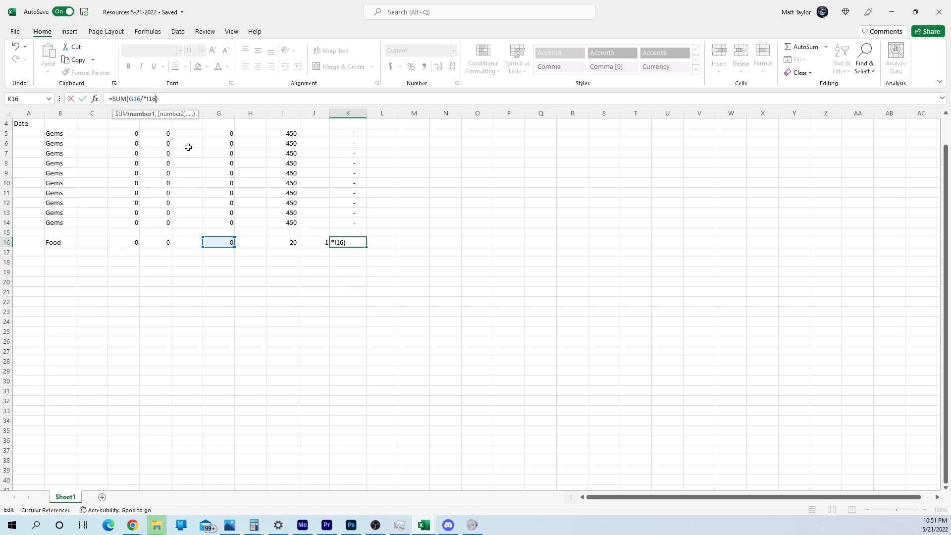
key("BackSpace")
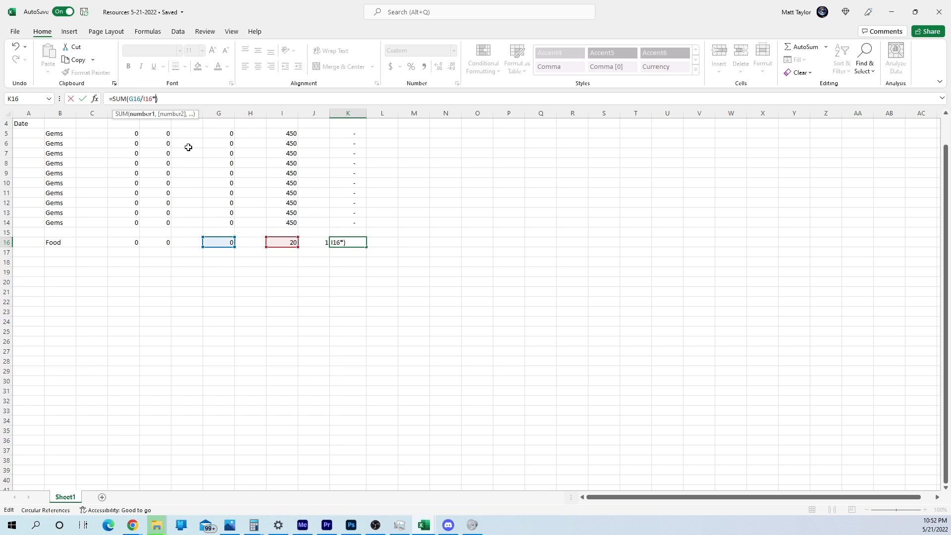
left_click(307, 243)
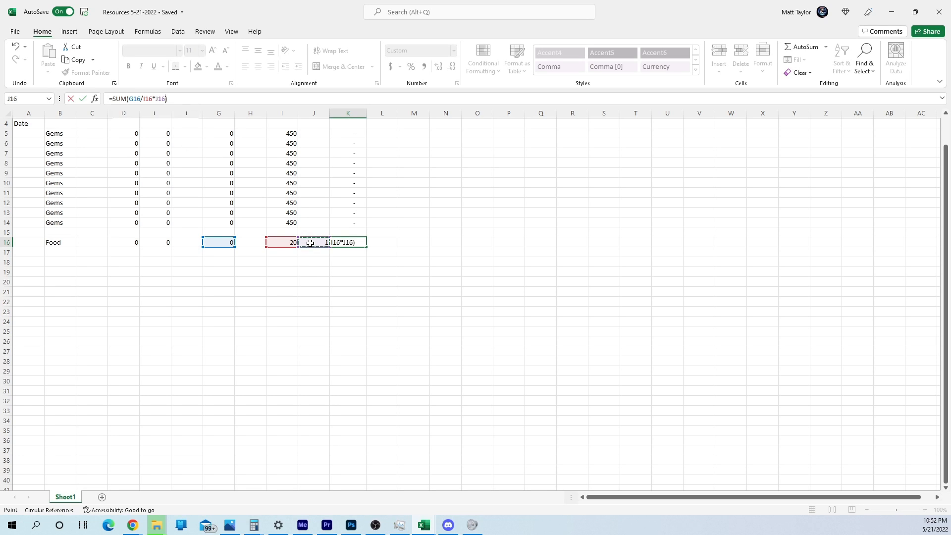
key("Return")
Step: Enter a quantity of 300000 in cell F16 of the Food row
left_click(202, 243)
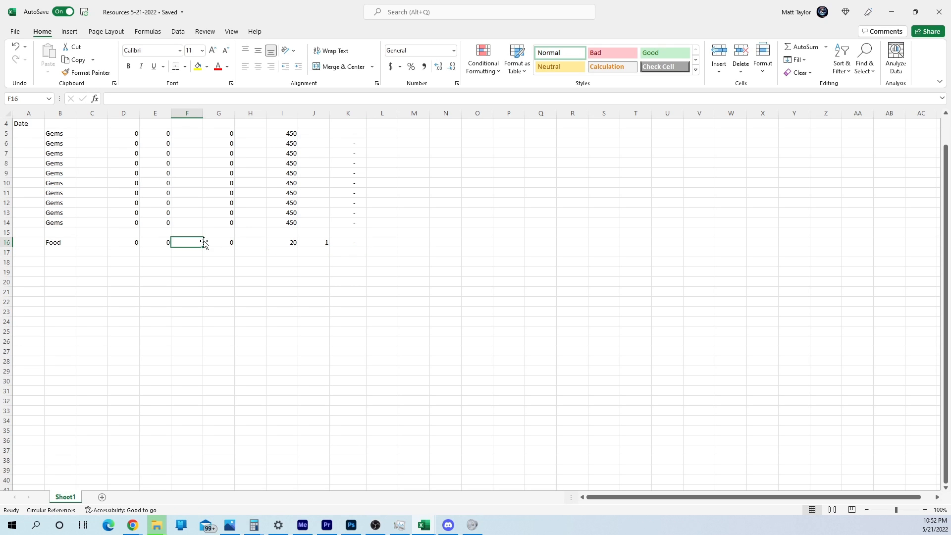
type("30")
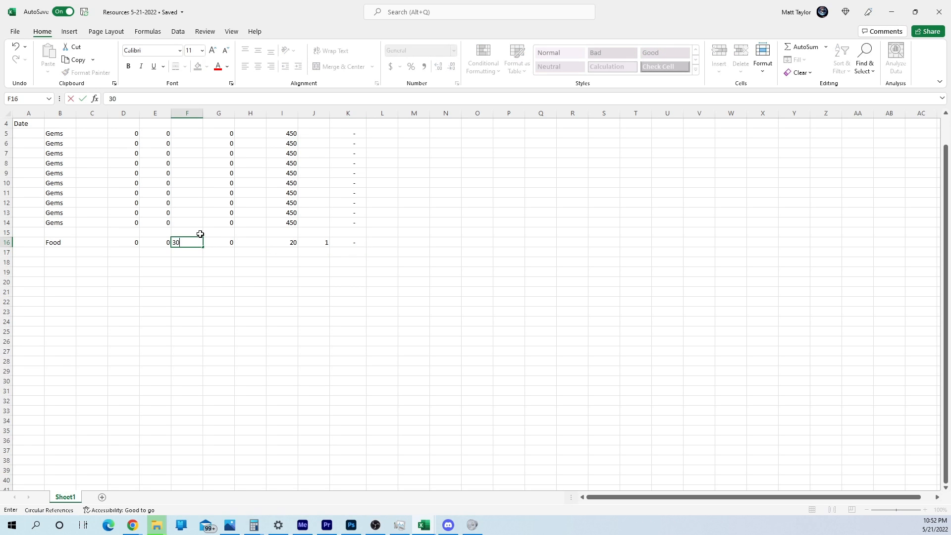
type("0000")
key("Return")
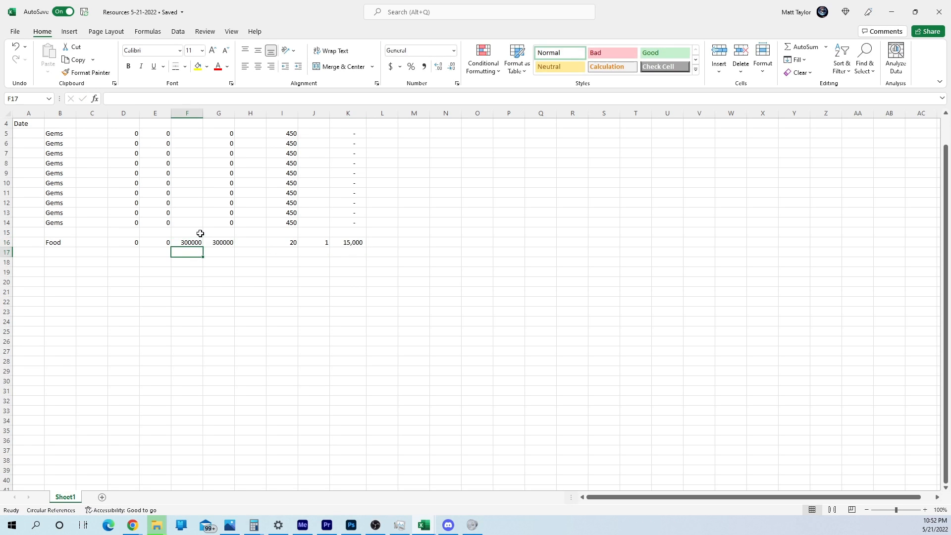
Step: Format the Food quantities in F16 and G16 with thousands separators and no decimal places
scroll(194, 217, "up", 1)
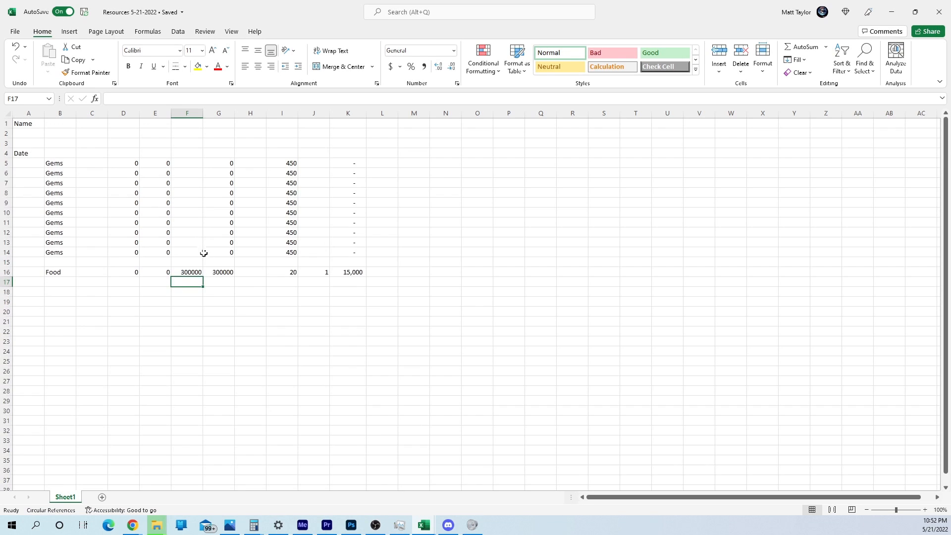
mouse_move(191, 272)
left_mouse_down()
mouse_move(196, 410)
mouse_move(192, 272)
left_mouse_up()
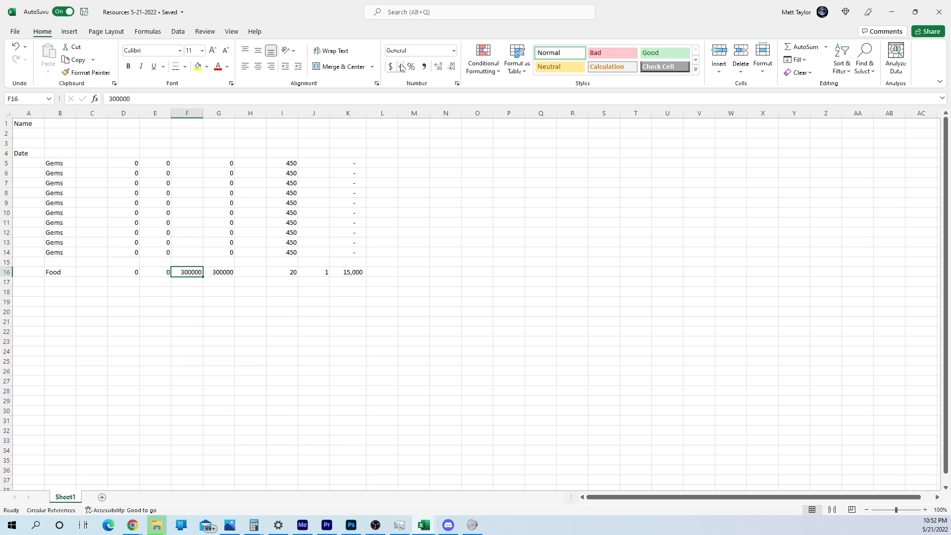
left_click(424, 67)
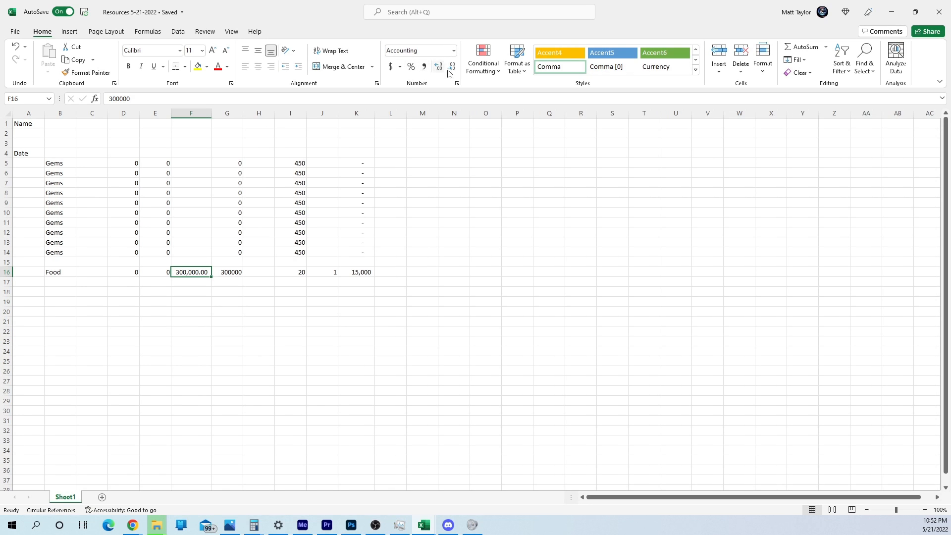
left_click(451, 66)
left_click(451, 67)
left_click(229, 268)
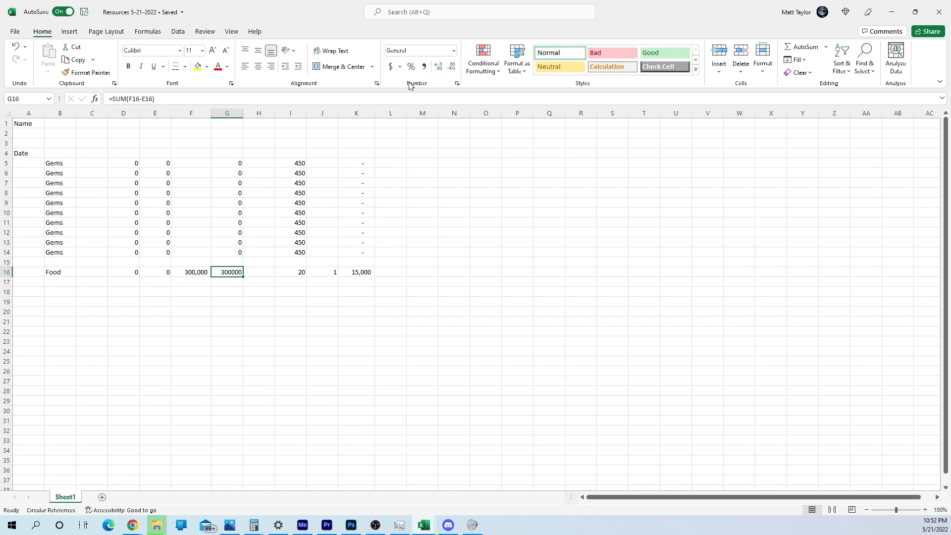
left_click(424, 67)
left_click(452, 67)
left_click(451, 66)
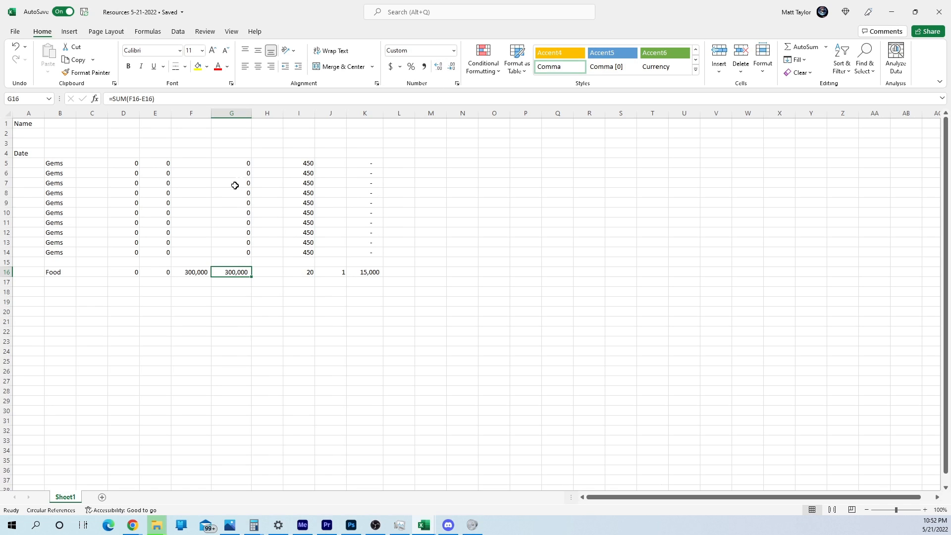
Step: Test the Gems rows with quantities 30, 45, 60 and 90 in F5:F8, and clear those cells
left_click(241, 159)
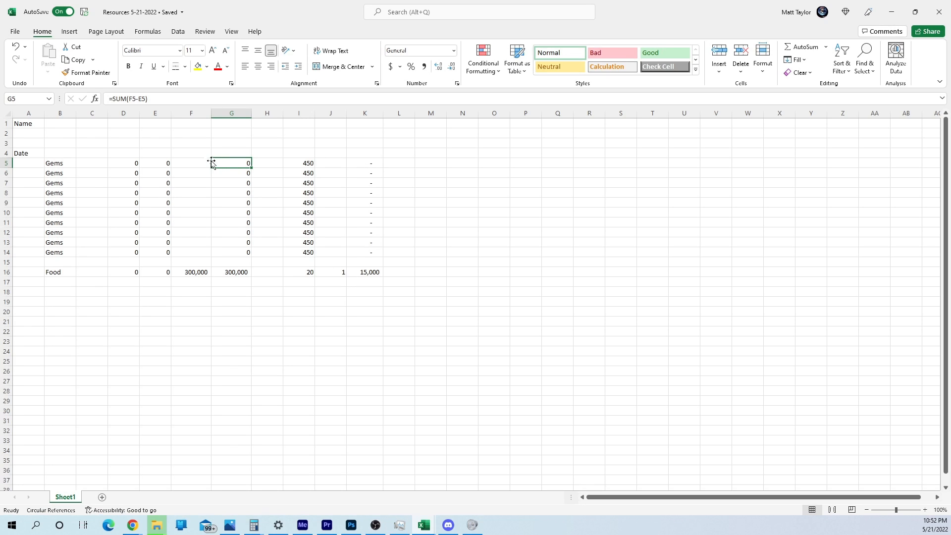
left_click(195, 161)
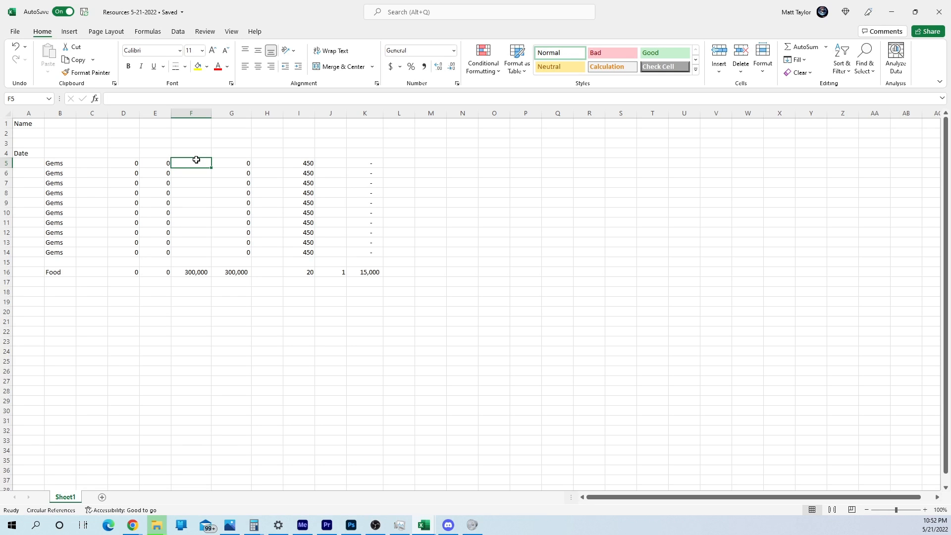
type("30")
key("Return")
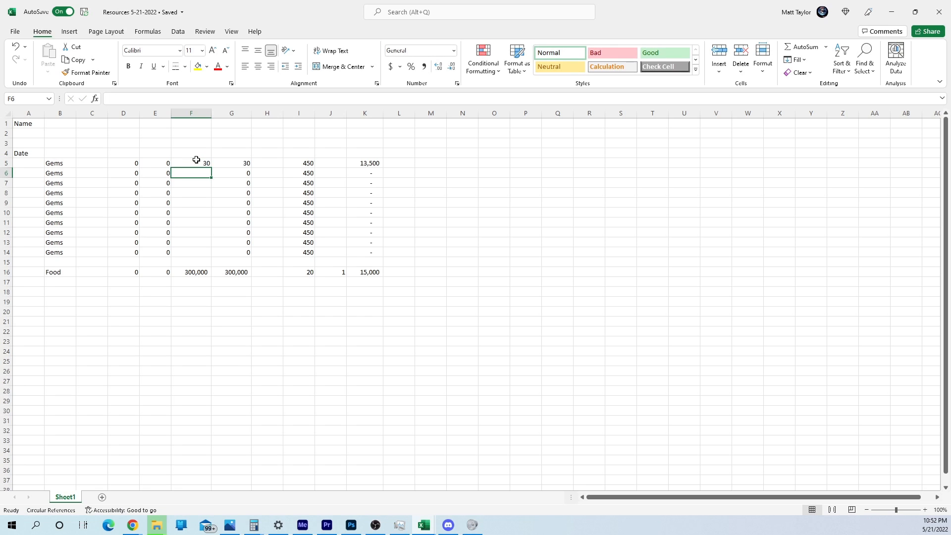
type("45")
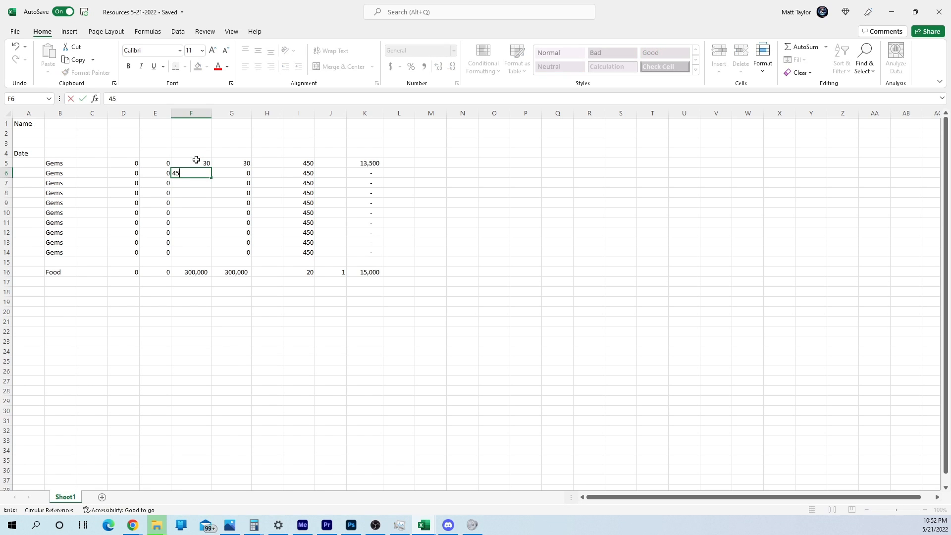
key("Return")
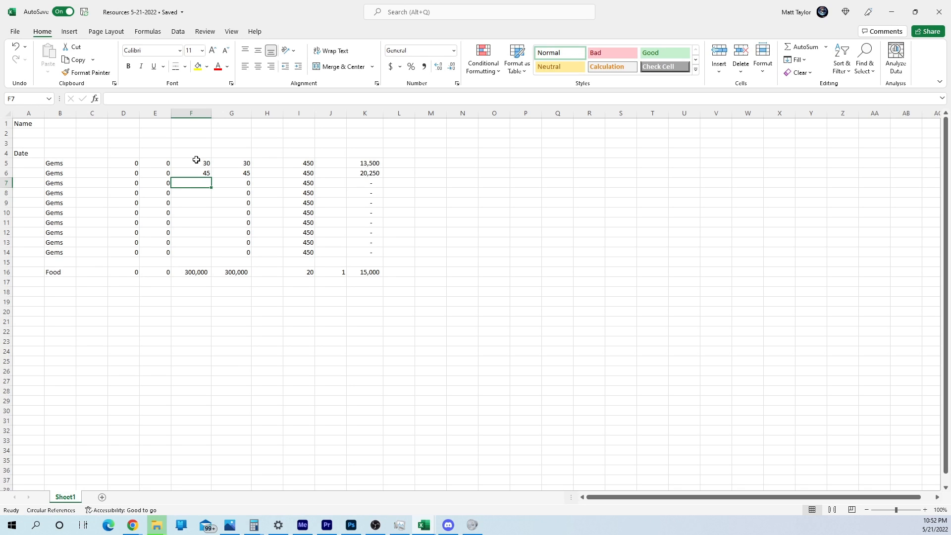
type("60")
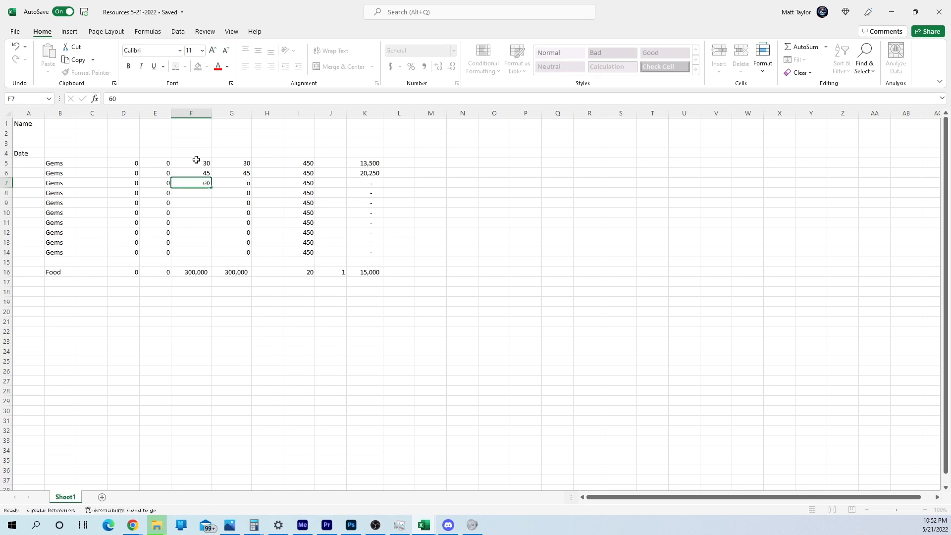
key("Return")
type("90")
key("Return")
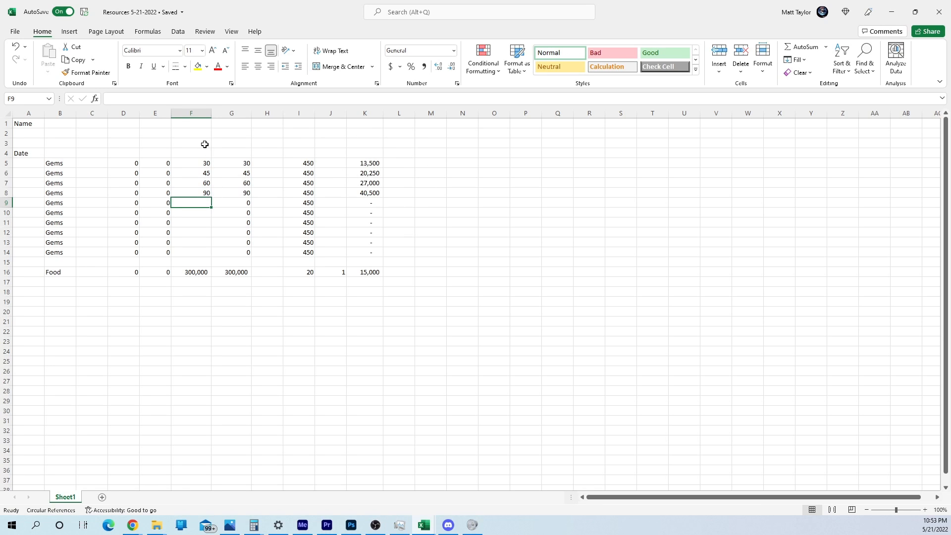
left_click_drag(202, 158, 211, 191)
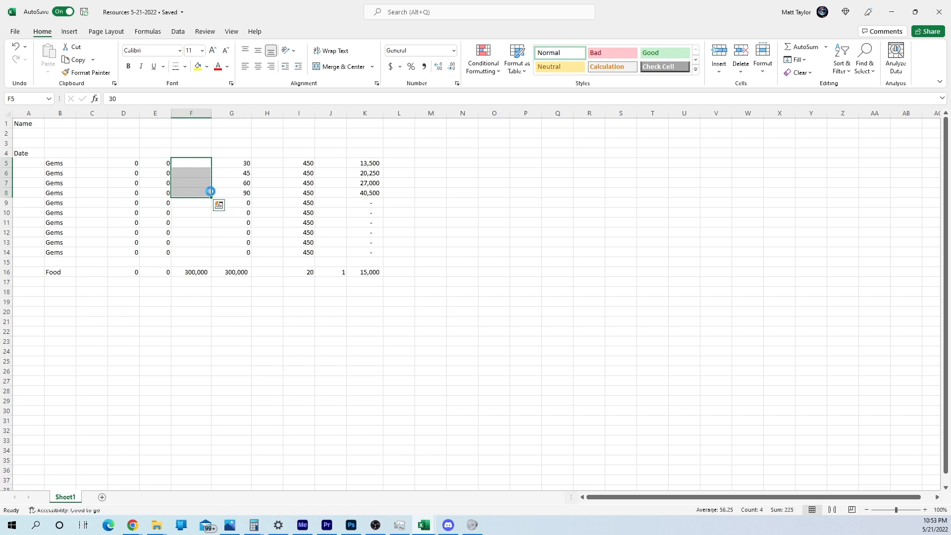
key("Delete")
Step: Copy the Food row B16:K16 into each of rows 17 to 21
left_click_drag(50, 272, 377, 268)
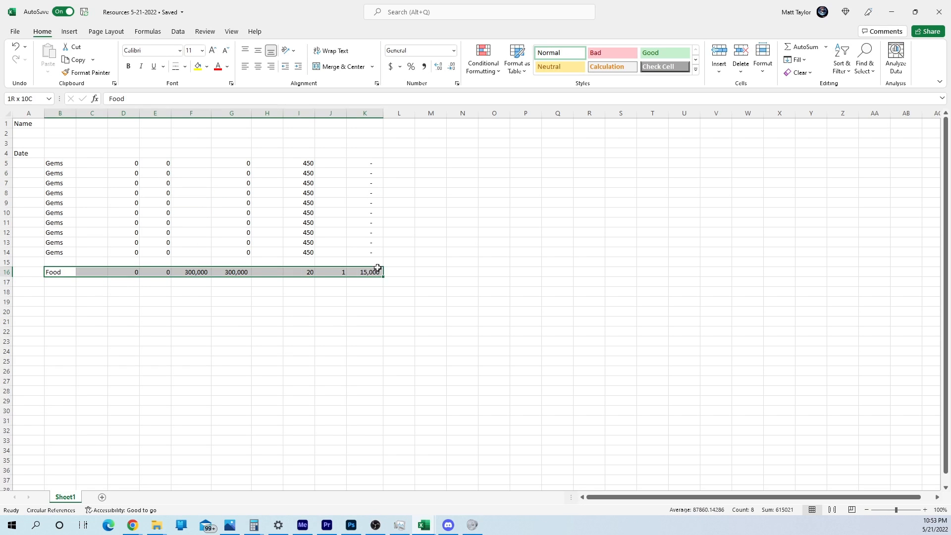
key("ctrl+c")
left_click(53, 280)
key("ctrl+v")
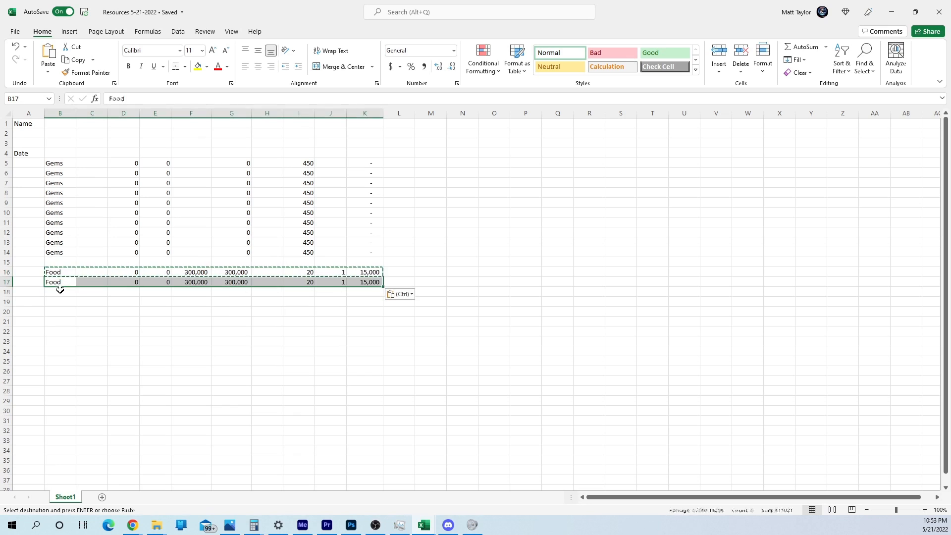
left_click(60, 292)
key("ctrl+v")
left_click(63, 302)
key("ctrl+v")
left_click(71, 314)
key("ctrl+v")
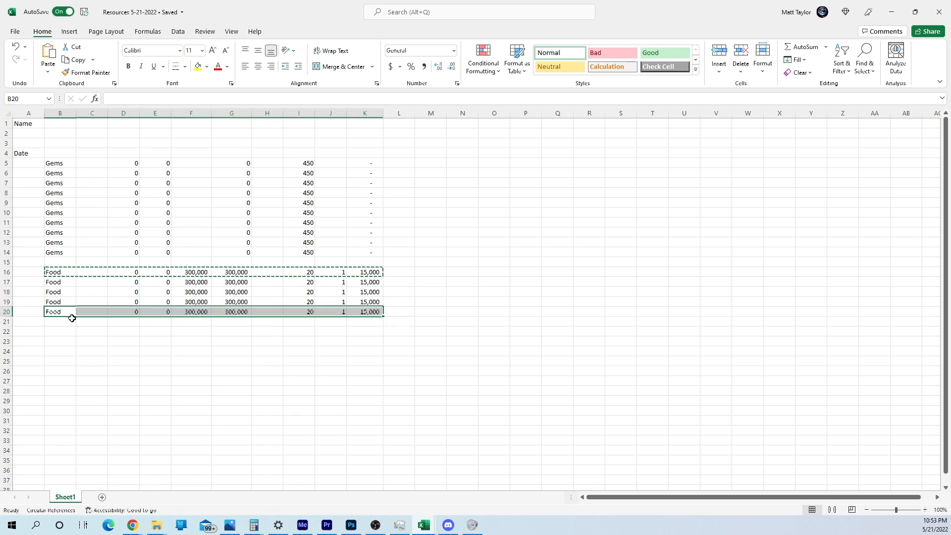
left_click(70, 321)
key("ctrl+v")
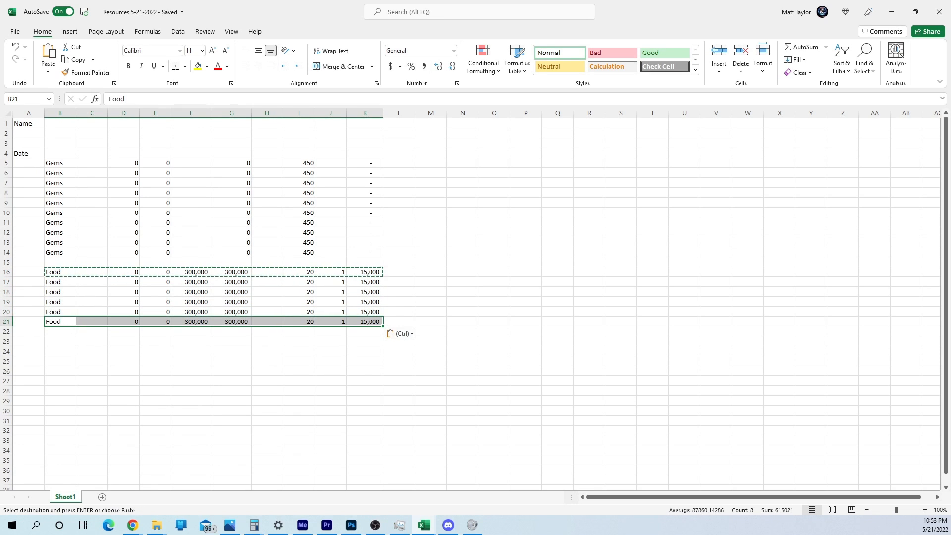
Step: Paste the copied Food row into rows 22 to 25 as well, completing a ten-row Food block
scroll(259, 292, "down", 2)
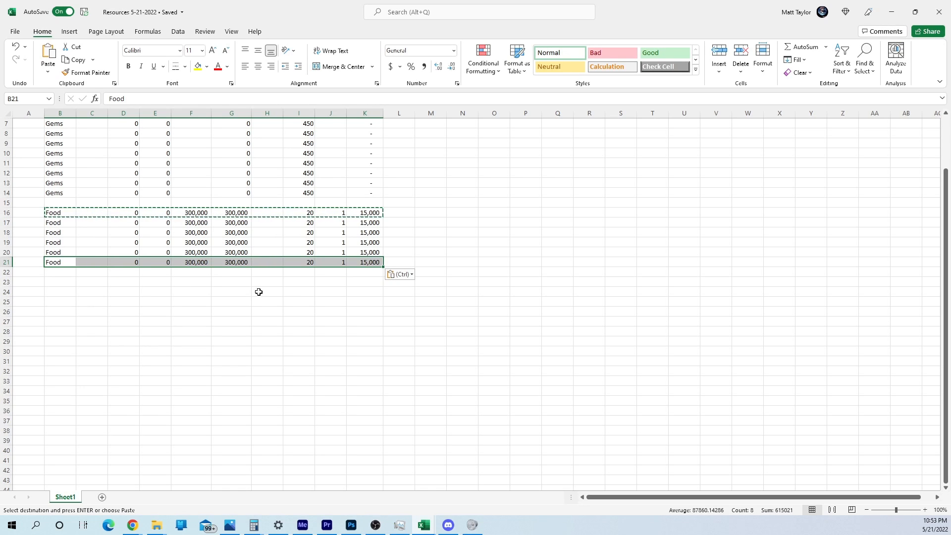
left_click(287, 292)
left_click(56, 221)
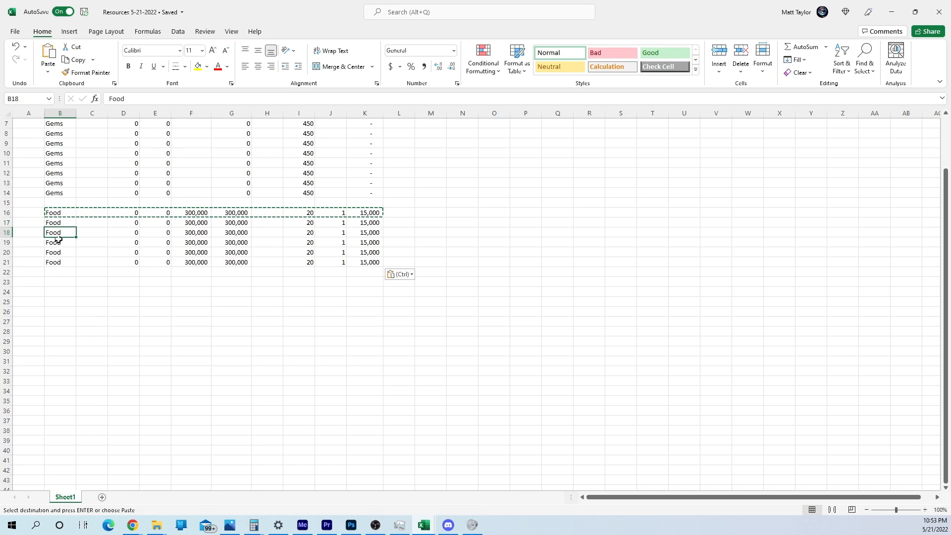
left_click(58, 261)
left_click(59, 273)
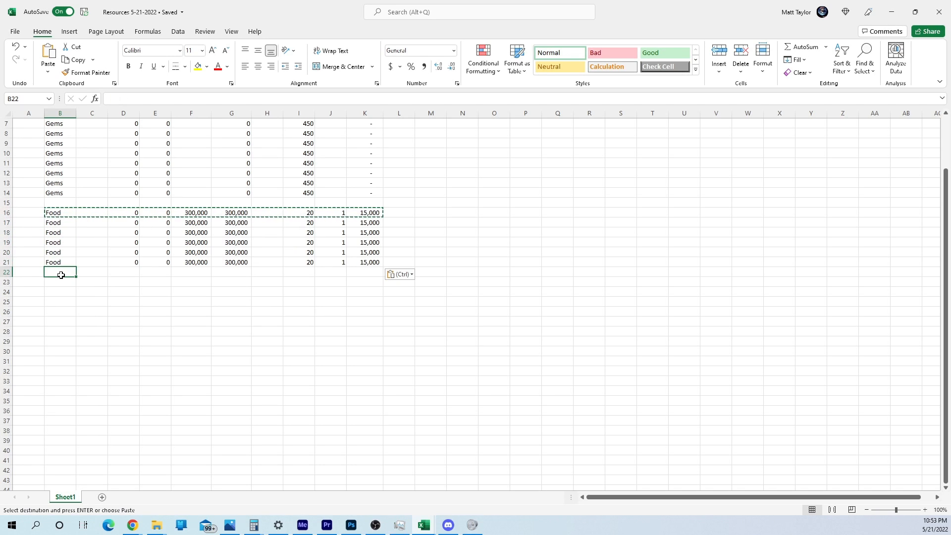
key("ctrl+v")
left_click(61, 281)
key("ctrl+v")
left_click(68, 292)
key("ctrl+v")
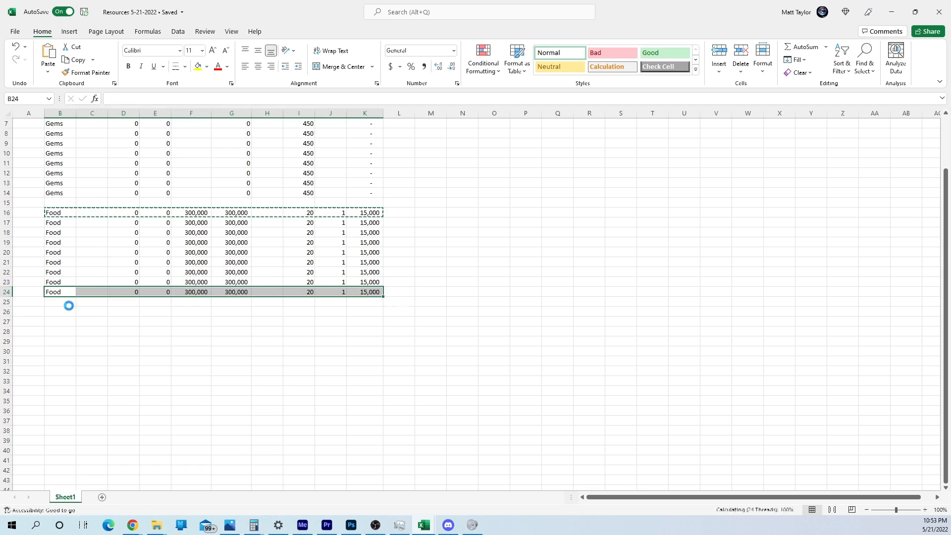
left_click(71, 303)
key("ctrl+v")
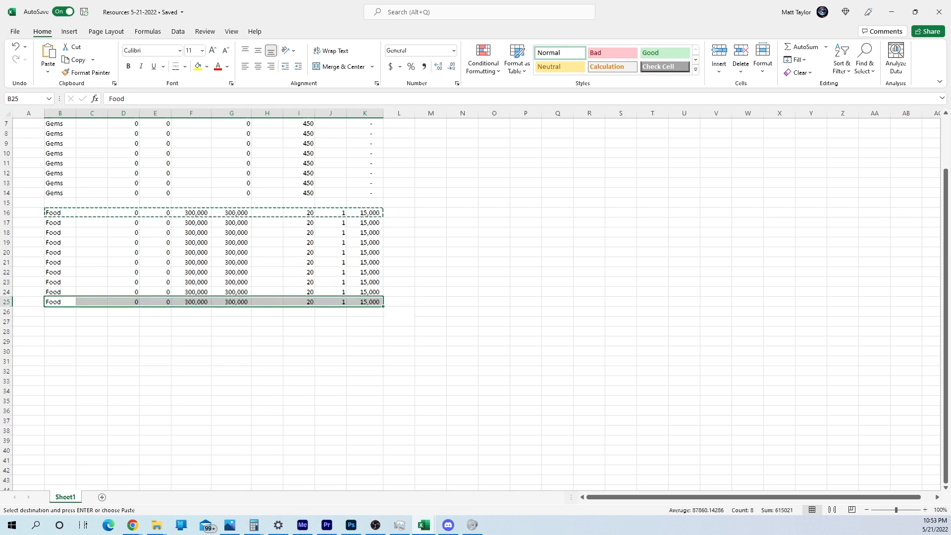
scroll(76, 307, "down", 2)
scroll(75, 307, "down", 7)
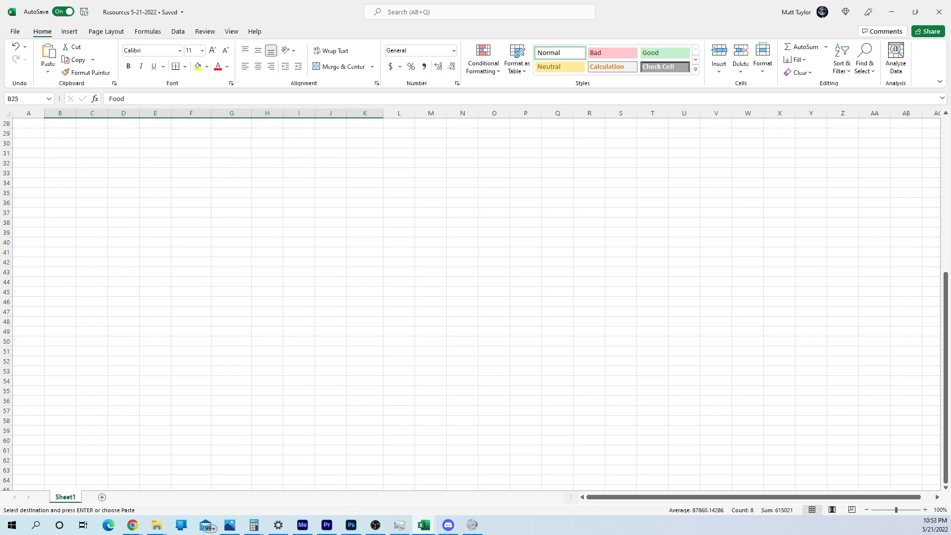
Step: Paste the copied Food row into each of rows 27 to 31, starting in column B
scroll(76, 307, "up", 5)
scroll(70, 245, "up", 5)
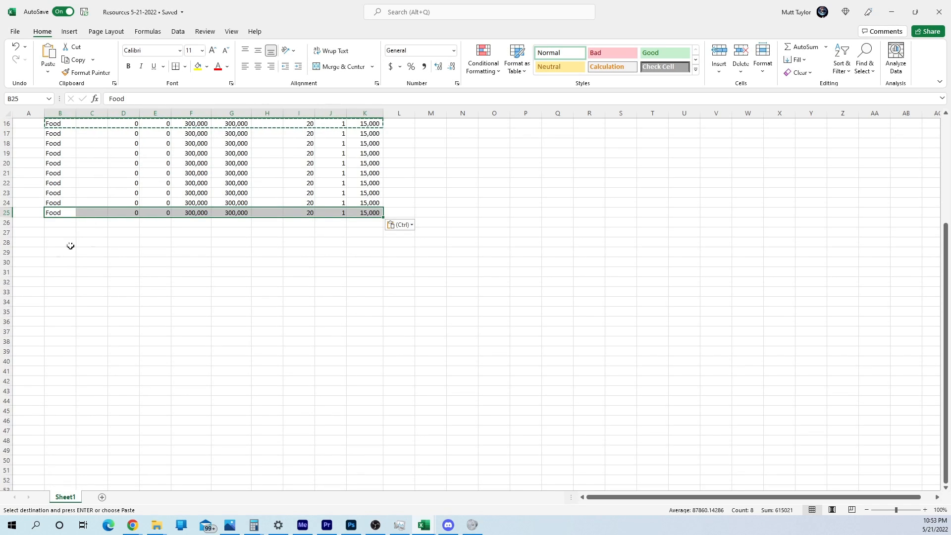
left_click(126, 321)
left_click(64, 314)
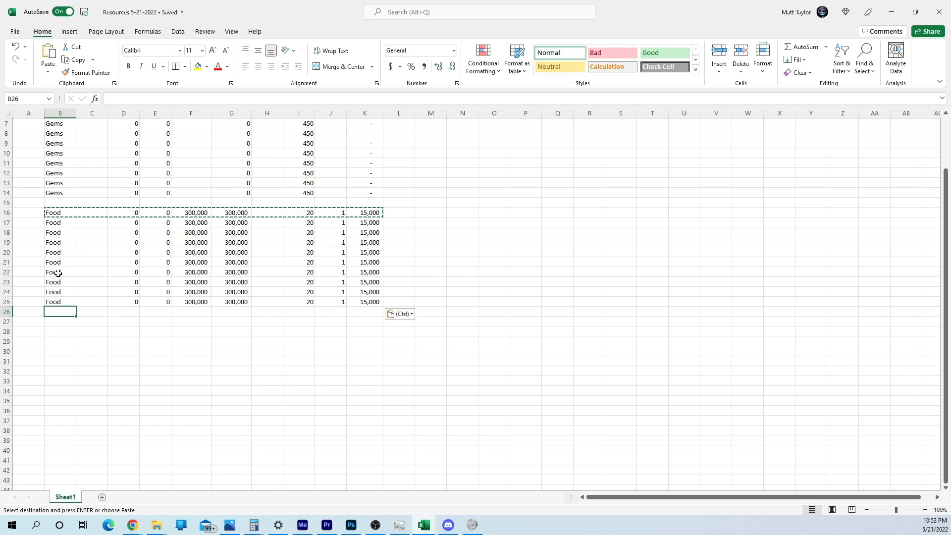
left_click(65, 321)
key("ctrl+v")
left_click(60, 332)
key("ctrl+v")
left_click(62, 341)
key("ctrl+v")
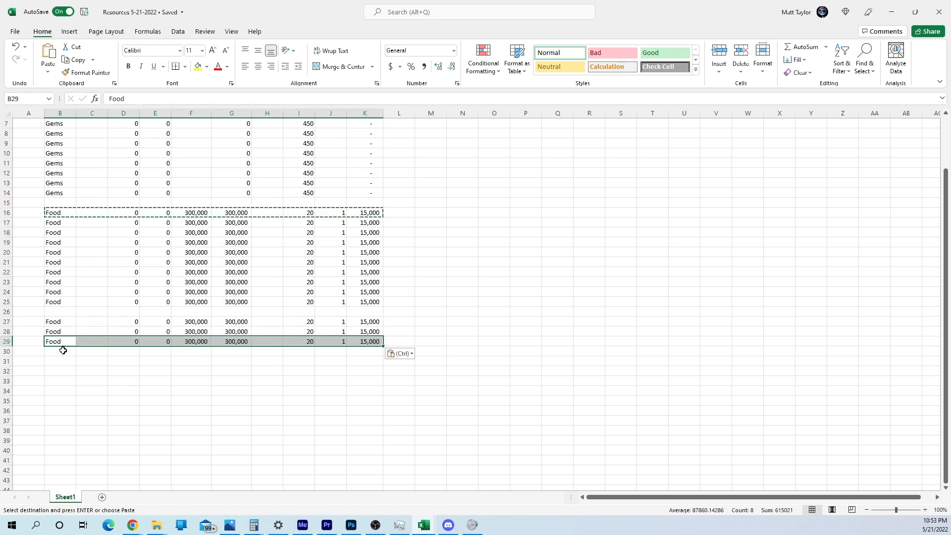
left_click(63, 352)
key("ctrl+v")
left_click(64, 361)
key("ctrl+v")
Step: Paste the copied Food row into rows 32 to 36 as well, completing a second ten-row block
left_click(67, 370)
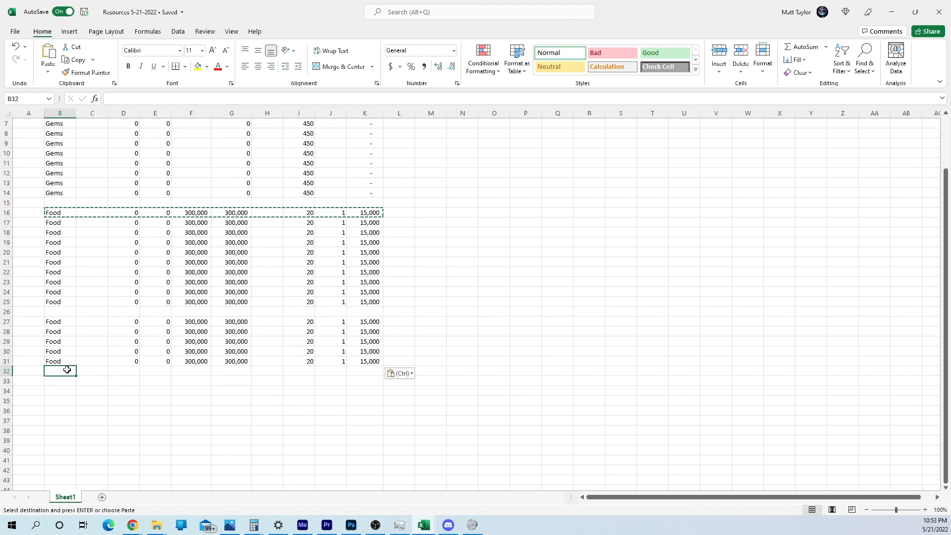
key("ctrl+v")
left_click(64, 381)
key("ctrl+v")
left_click(66, 391)
key("ctrl+v")
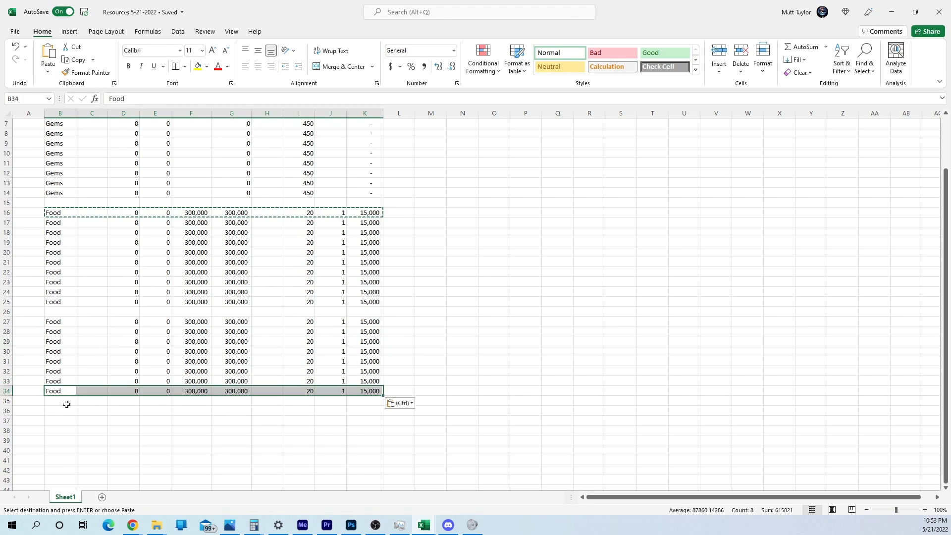
left_click(67, 405)
key("ctrl+v")
left_click(64, 411)
key("ctrl+v")
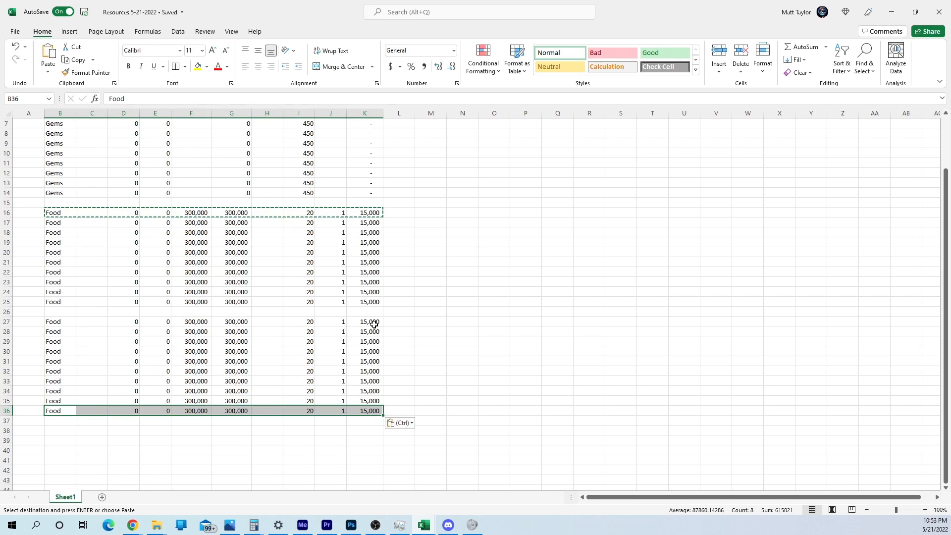
Step: Move the second Food block B27:K36 up one row so it starts at B26, closing the gap
left_click_drag(374, 322, 62, 410)
right_click(61, 411)
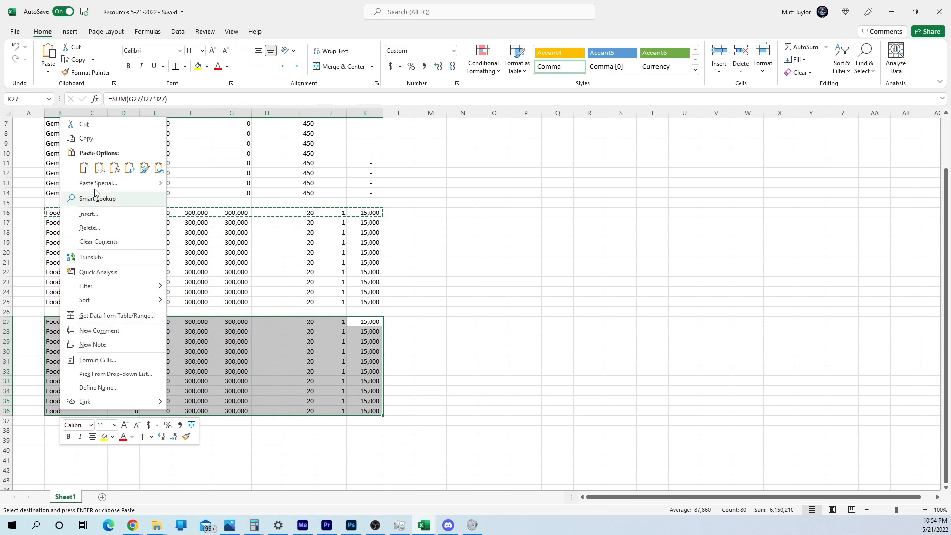
left_click(106, 127)
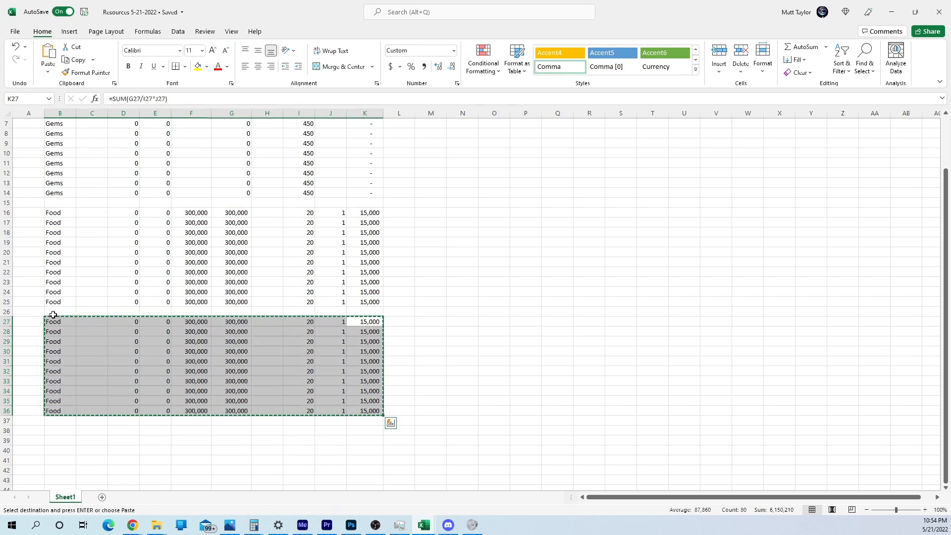
left_click(57, 311)
key("ctrl+v")
left_click(424, 303)
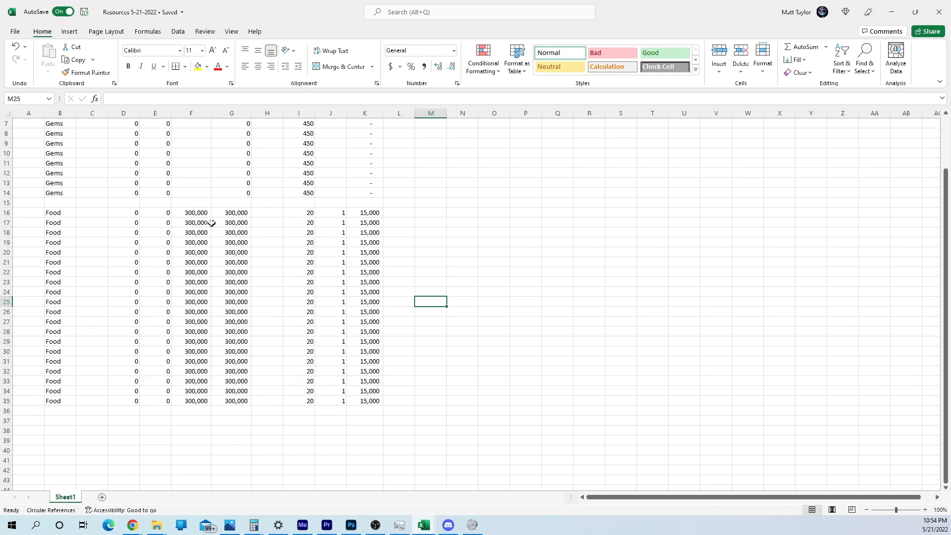
Step: Test the first Food row with a 15% deduction in C16, and clear that cell
left_click(86, 213)
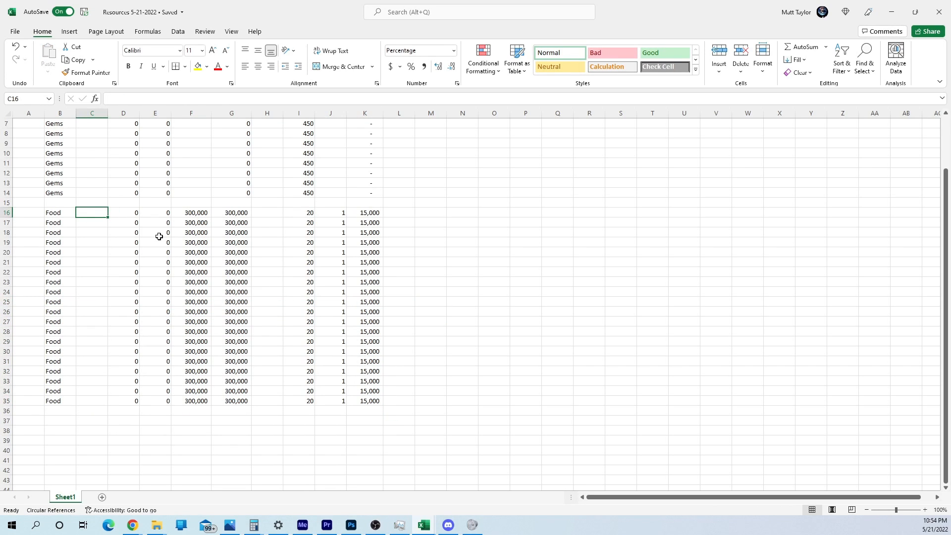
type("15")
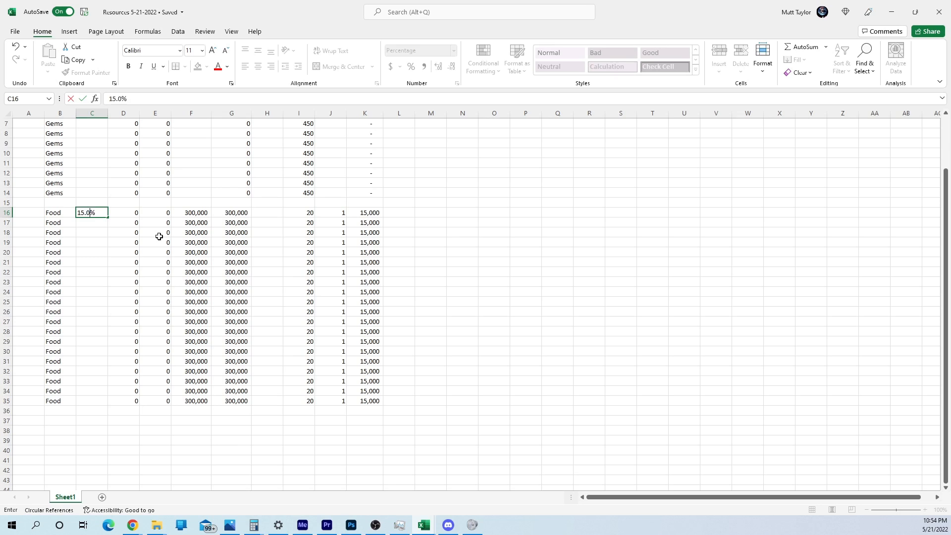
key("Return")
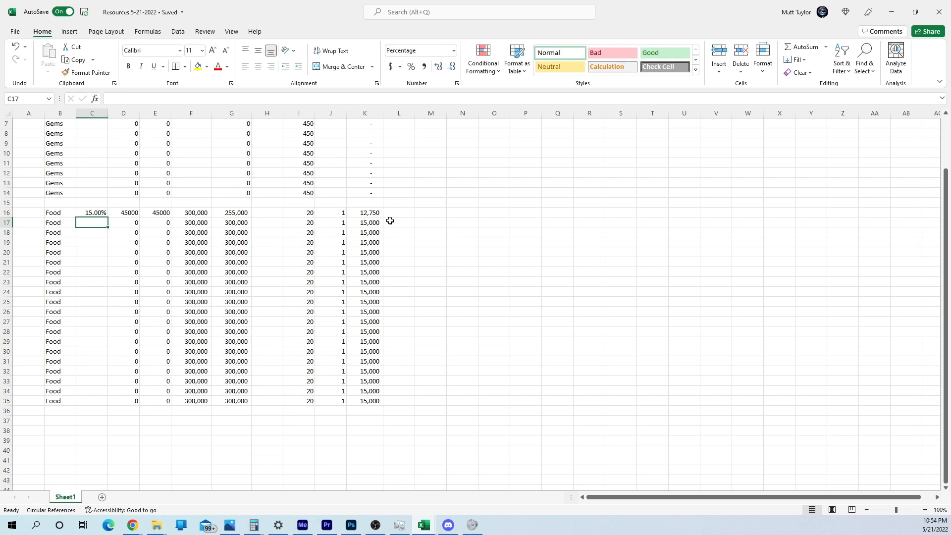
left_click(92, 215)
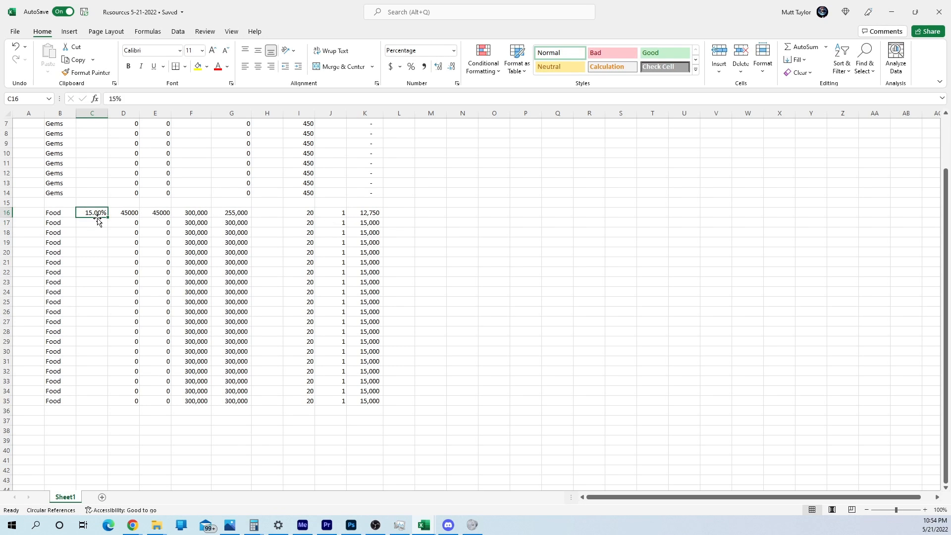
key("Delete")
Step: Clear the Food quantities in F16:F35 and enter 60,000 in F16
left_click_drag(194, 214, 194, 400)
key("Delete")
left_click(188, 213)
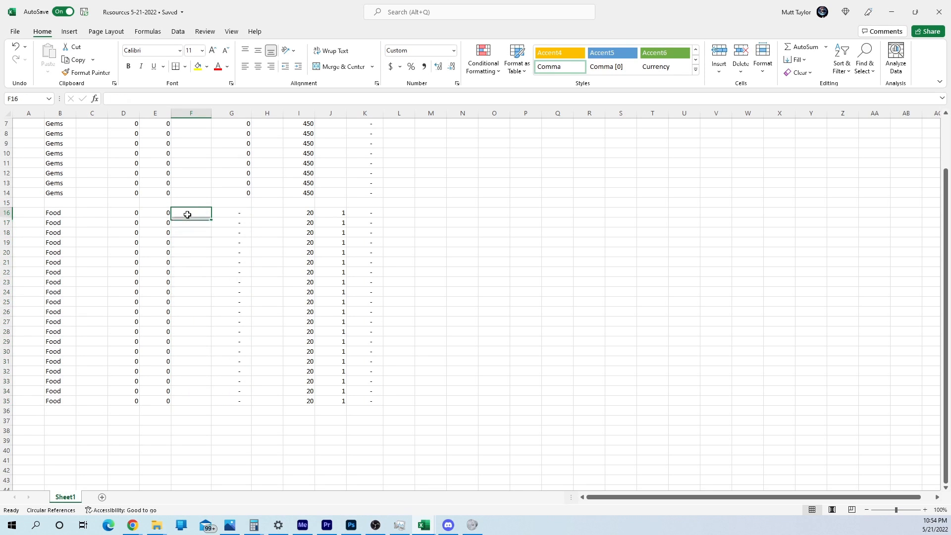
scroll(187, 225, "up", 2)
scroll(189, 231, "down", 1)
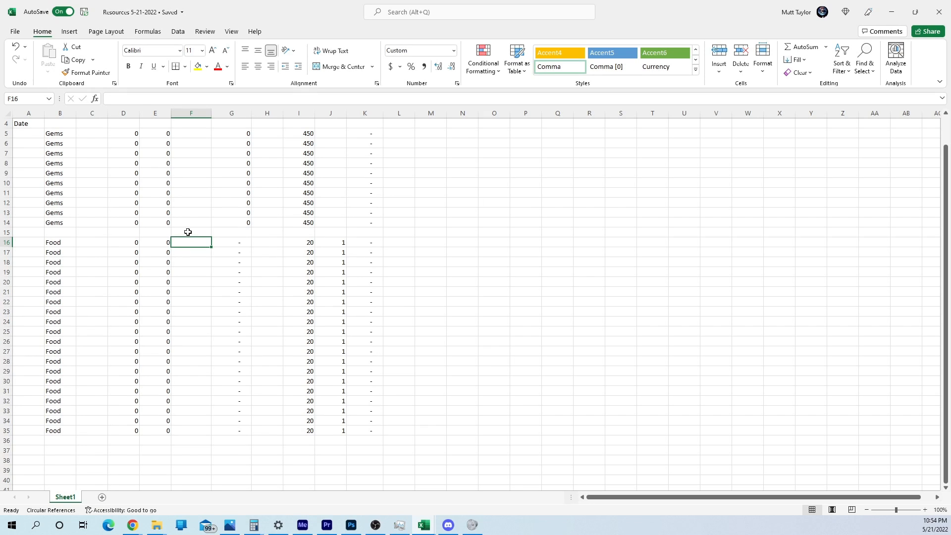
type("6000")
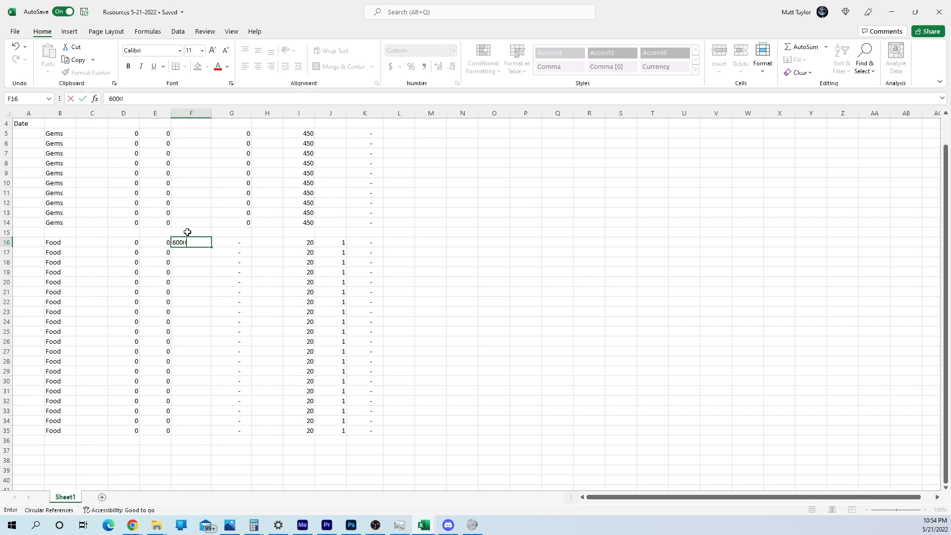
key("Return")
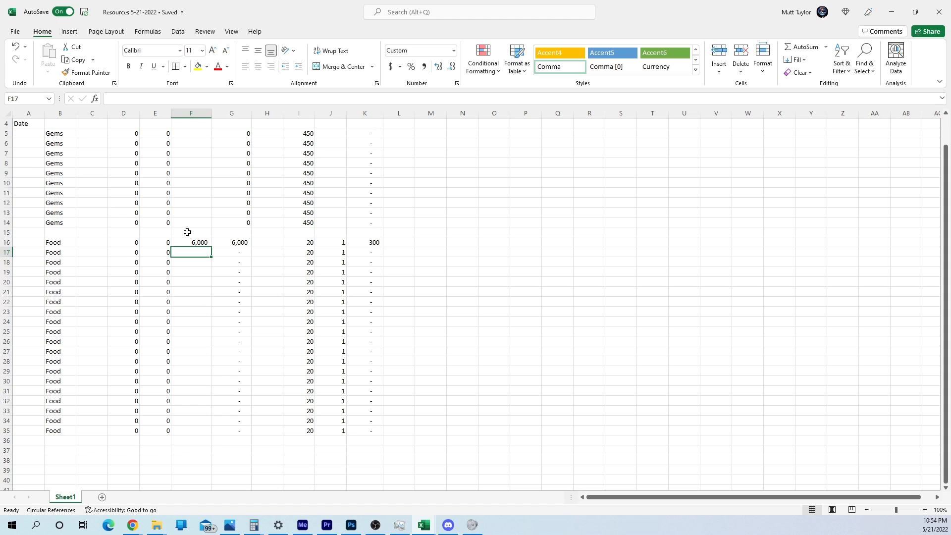
key("Up")
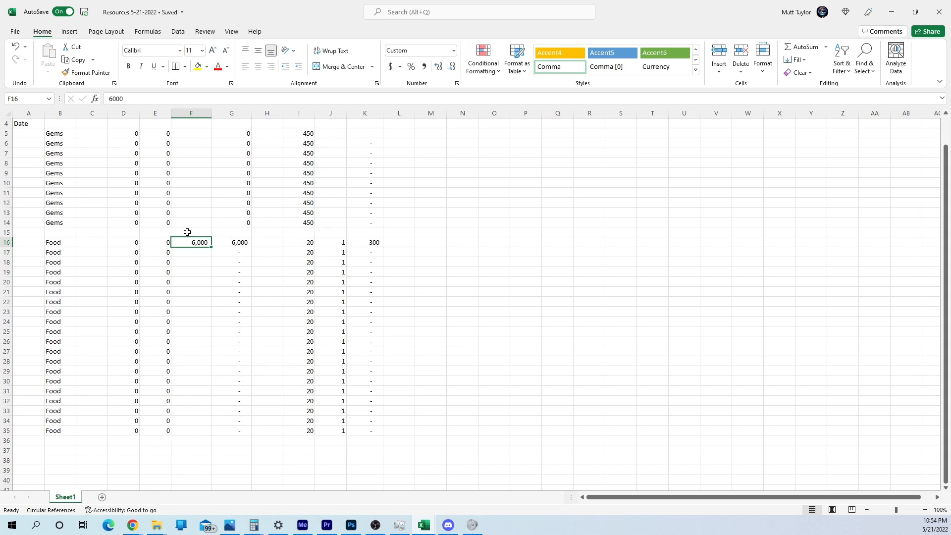
type("6")
type("0,000")
key("Return")
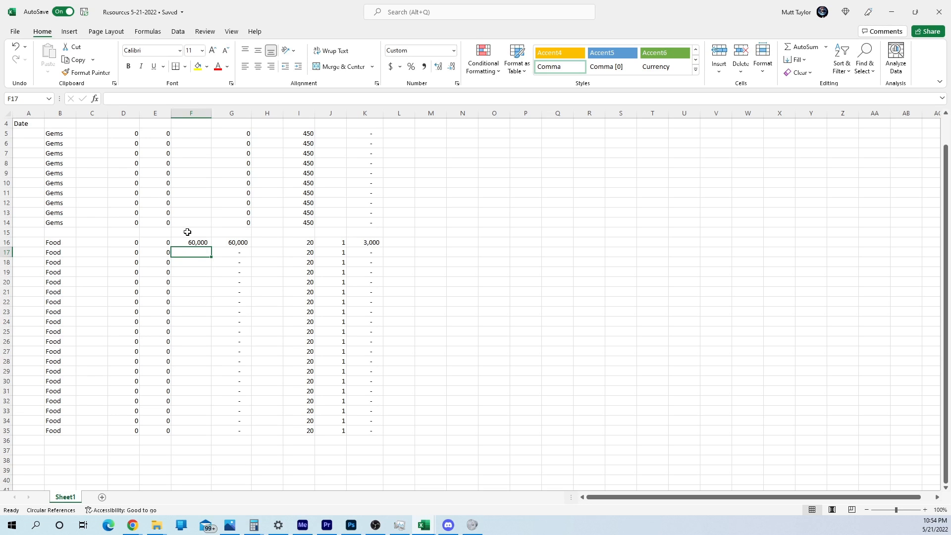
Step: Enter the Food quantities 180,000, 240,000, 300,000 and 360,000 in F17:F20
type("180000")
key("Return")
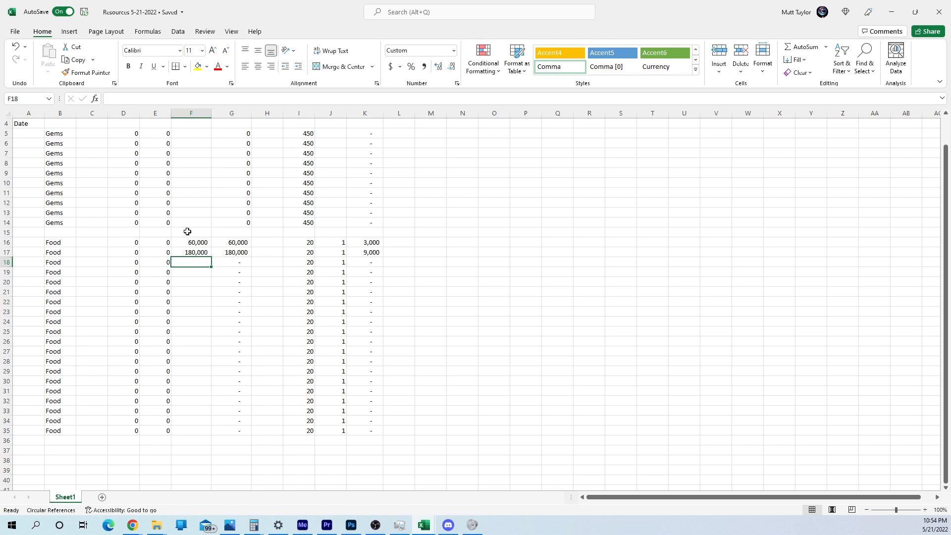
type("240000")
key("Return")
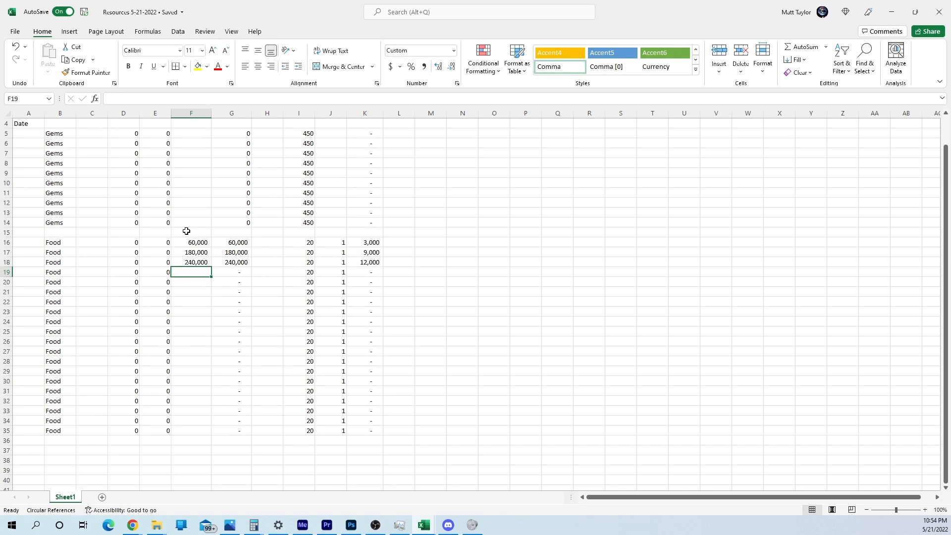
type("30000")
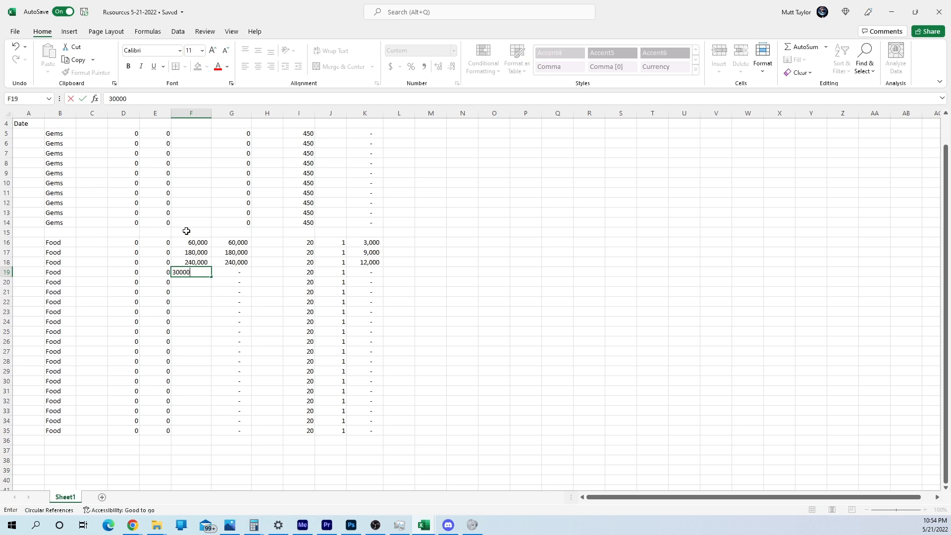
key("Return")
key("Up")
type("300,000")
key("Return")
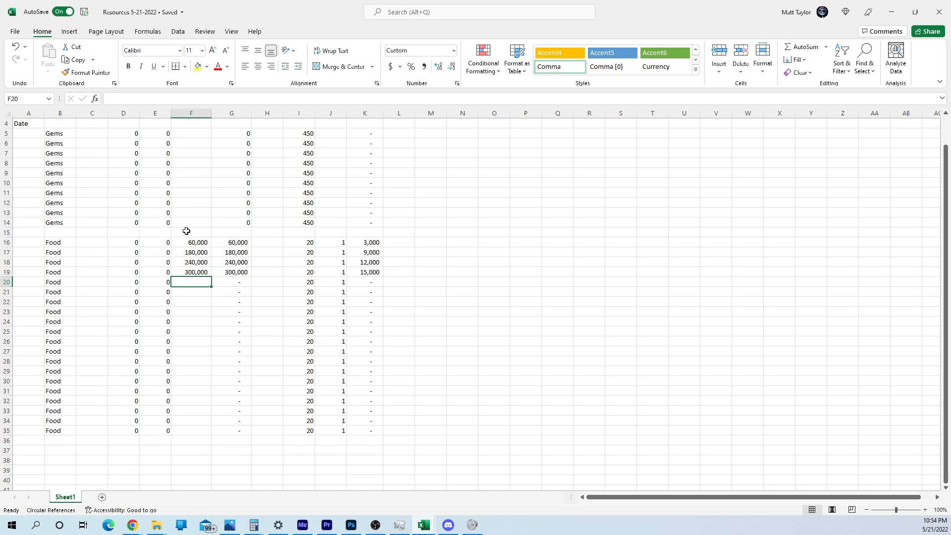
type("360000")
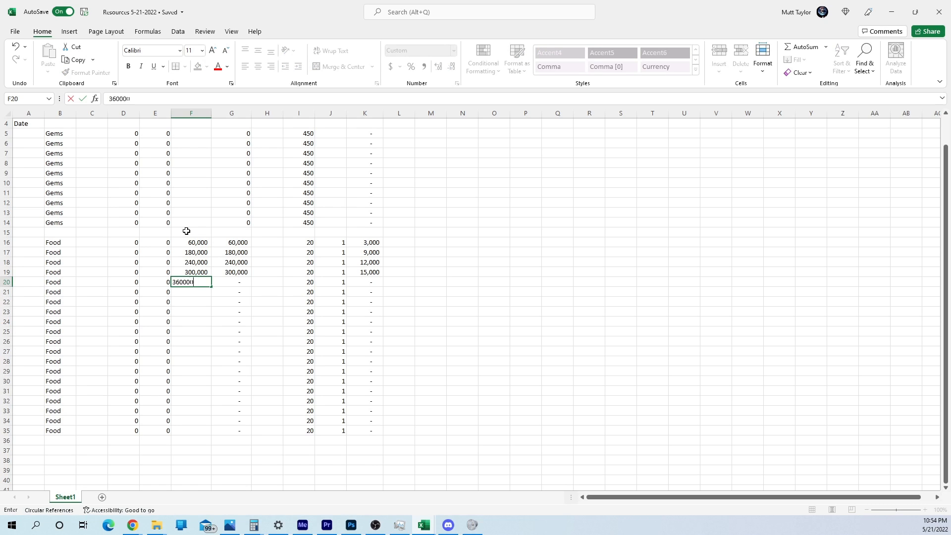
key("Return")
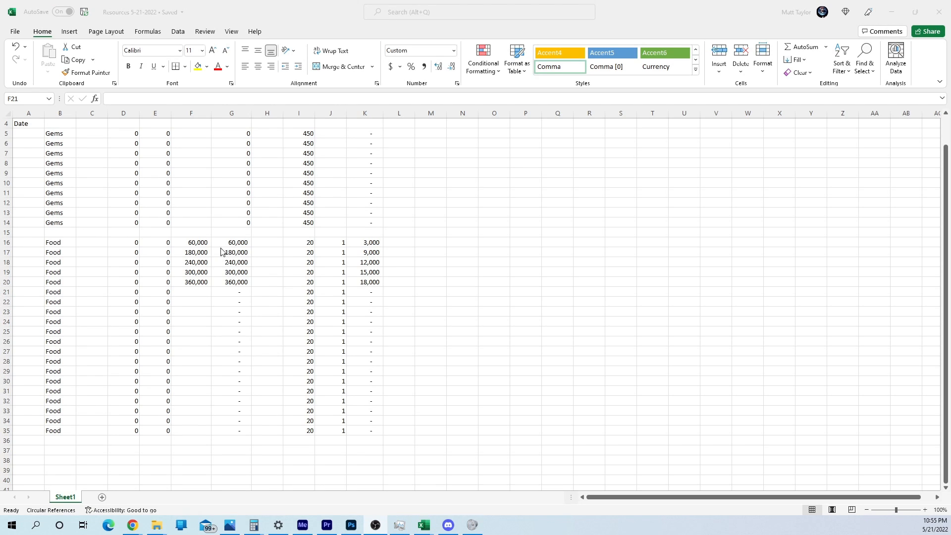
left_click(447, 300)
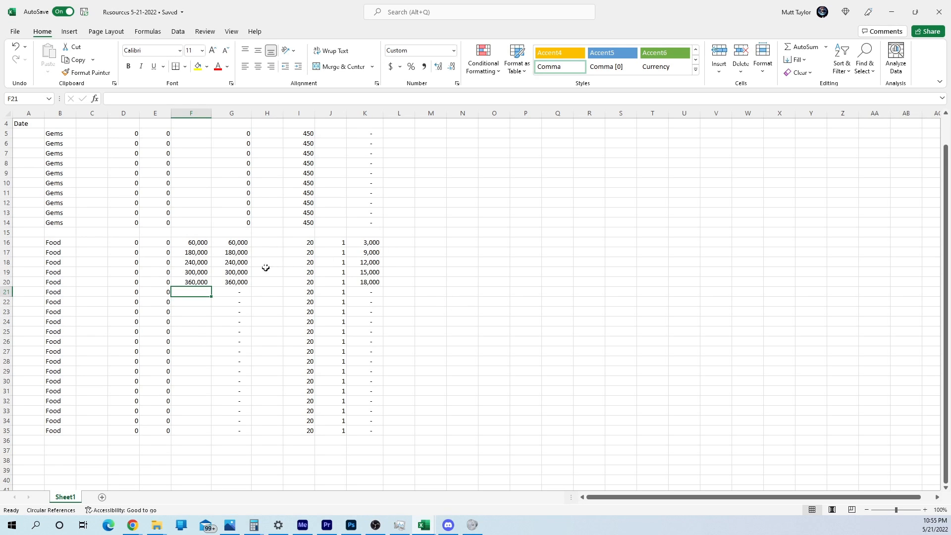
left_click(102, 241)
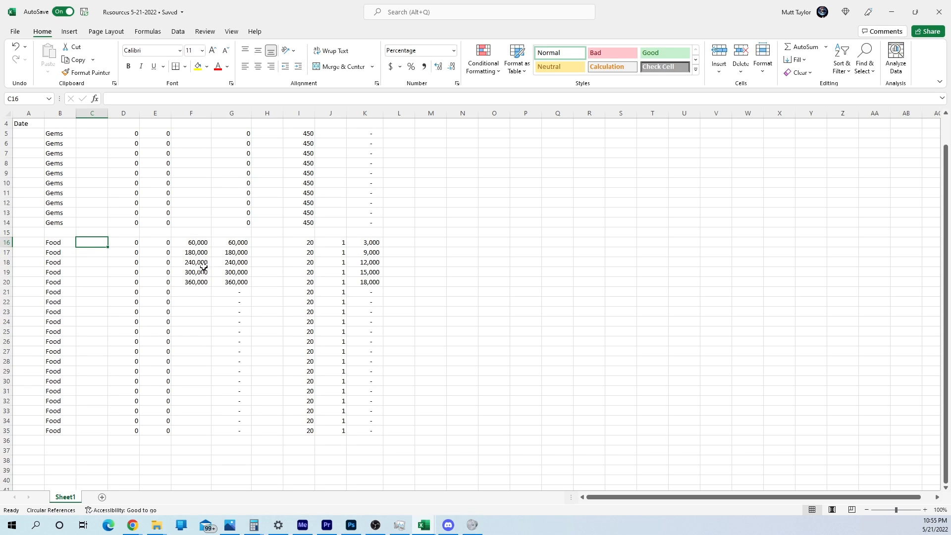
left_click(197, 295)
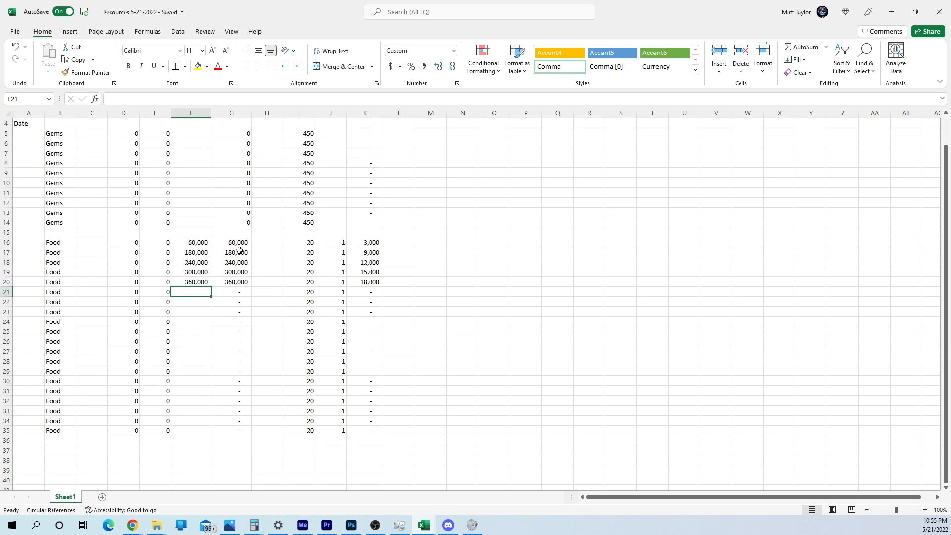
Step: Enter 60 in the empty cells N16 and N17 as scratch values, and clear both cells
left_click(462, 240)
type("60")
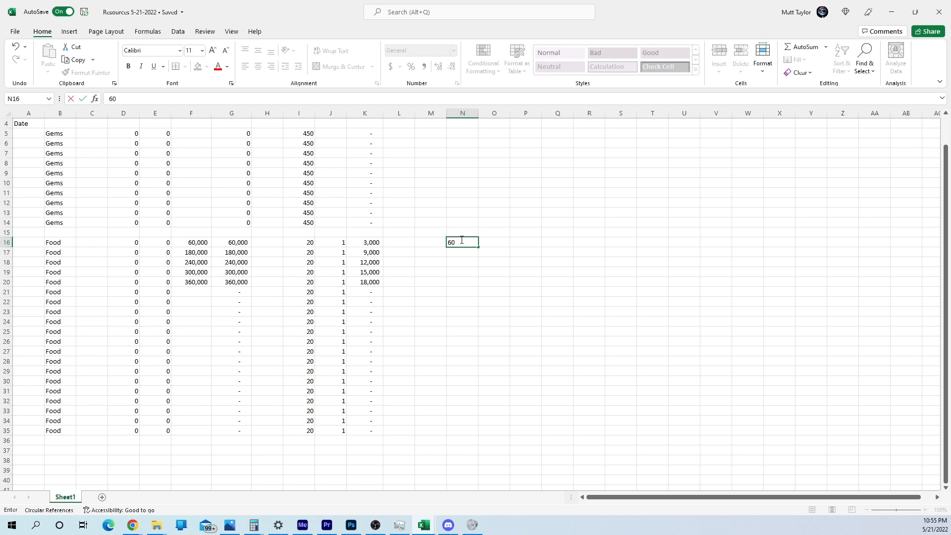
key("Return")
type("60")
key("Return")
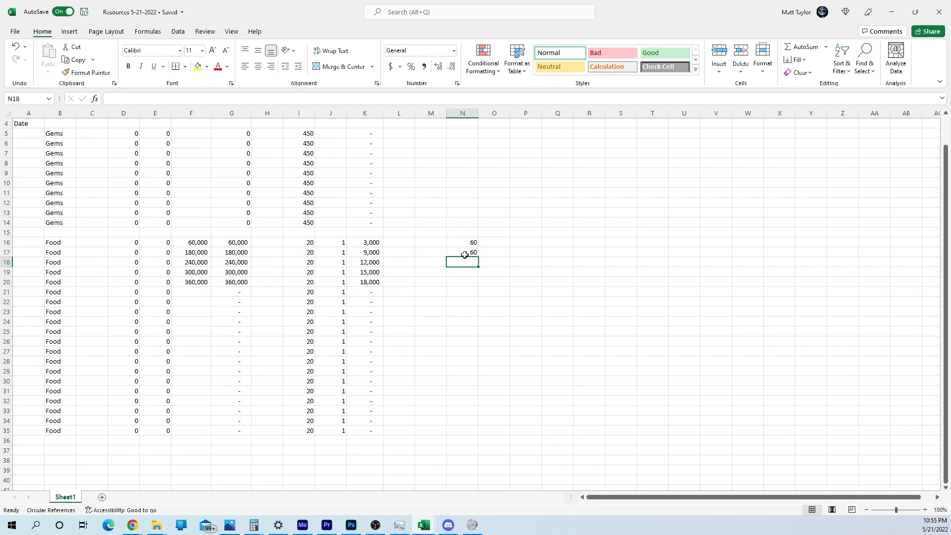
left_click_drag(464, 255, 463, 243)
key("Delete")
Step: Change the Food quantities to 120,000 in F17 and 180,000 in F18
left_click(187, 251)
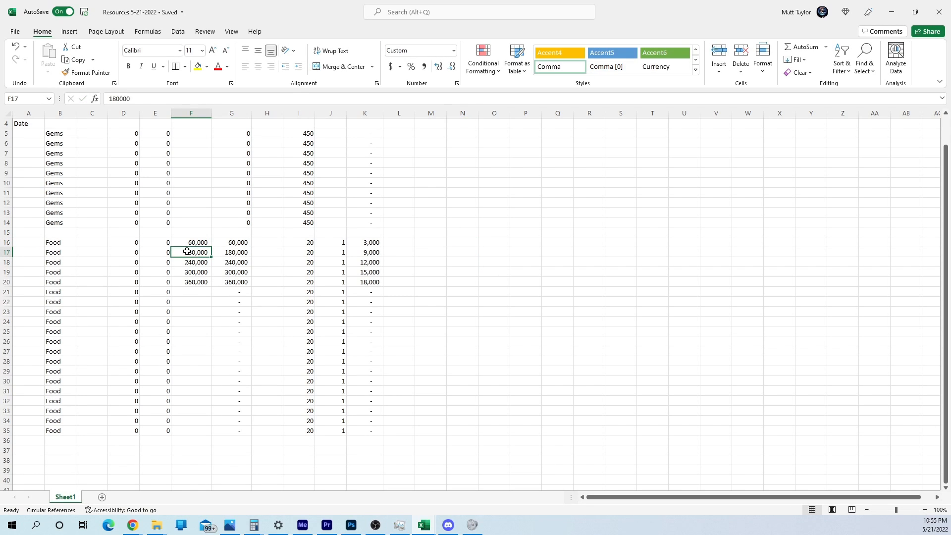
type("120,000")
key("Return")
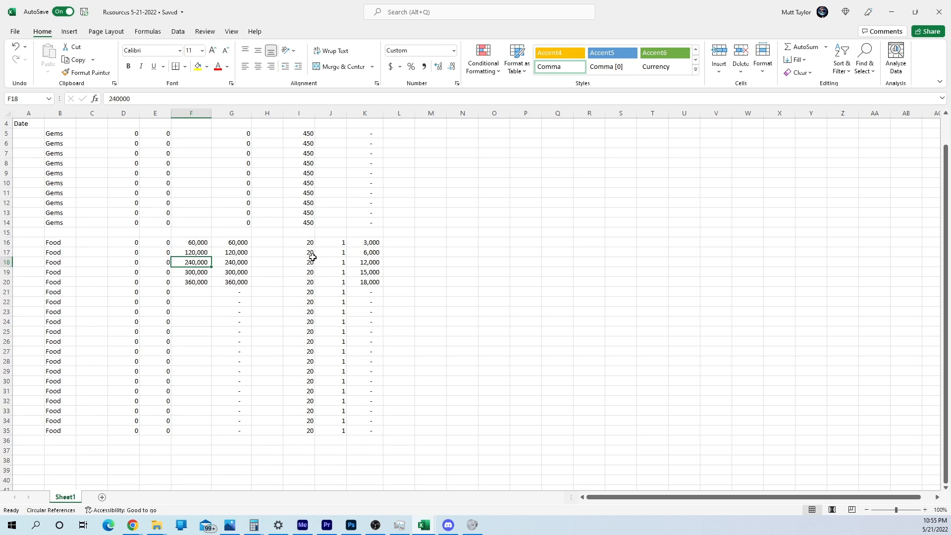
type("180,000")
key("Return")
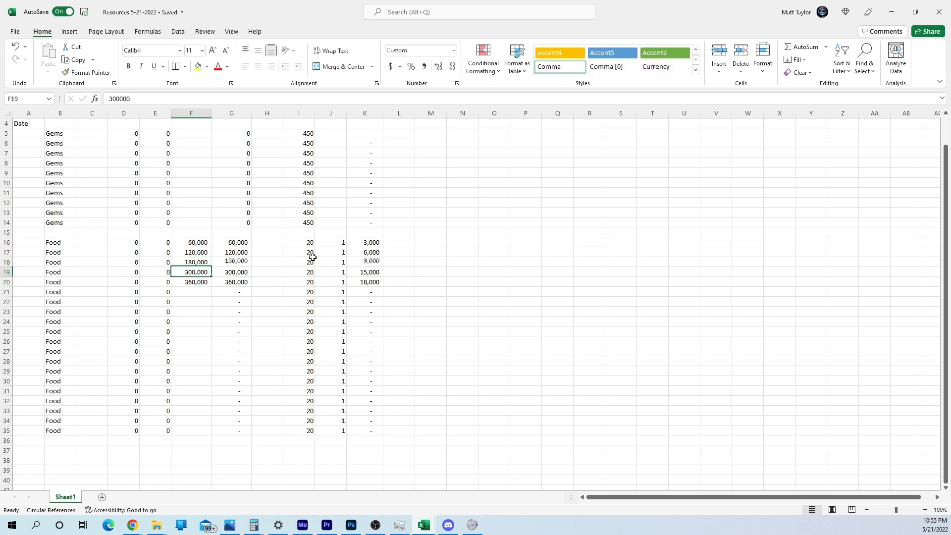
Step: Change the Food quantity in F19 to 240,000
type("24000")
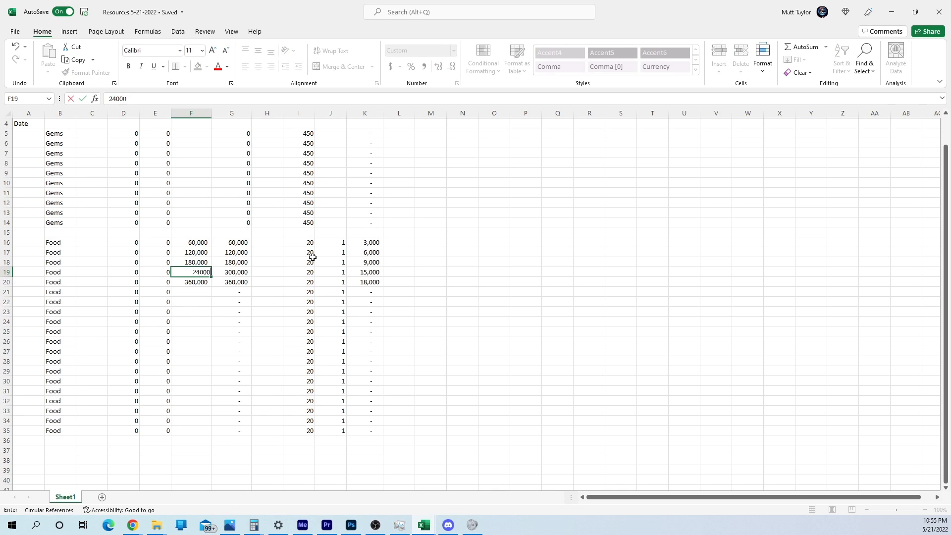
key("Return")
key("Up")
type("0")
key("Up")
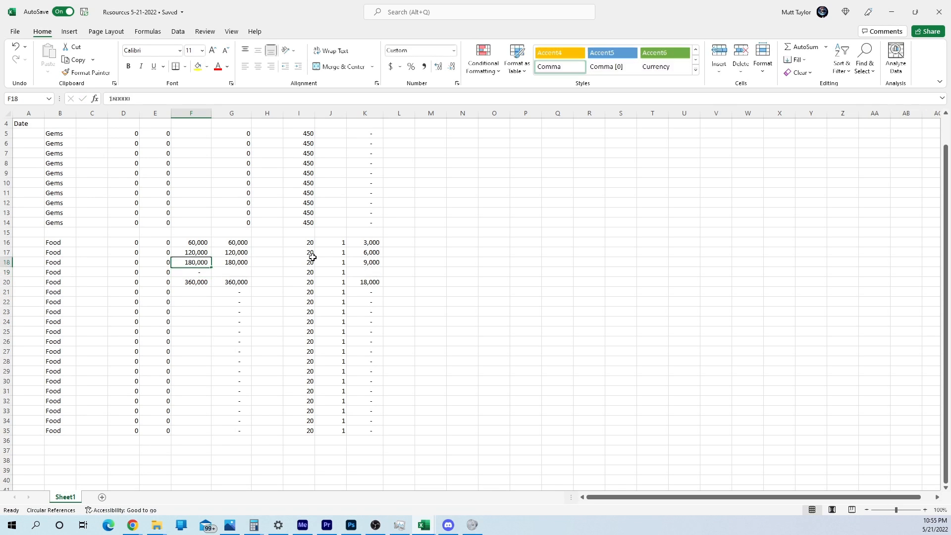
key("Down")
type("24,000")
key("Return")
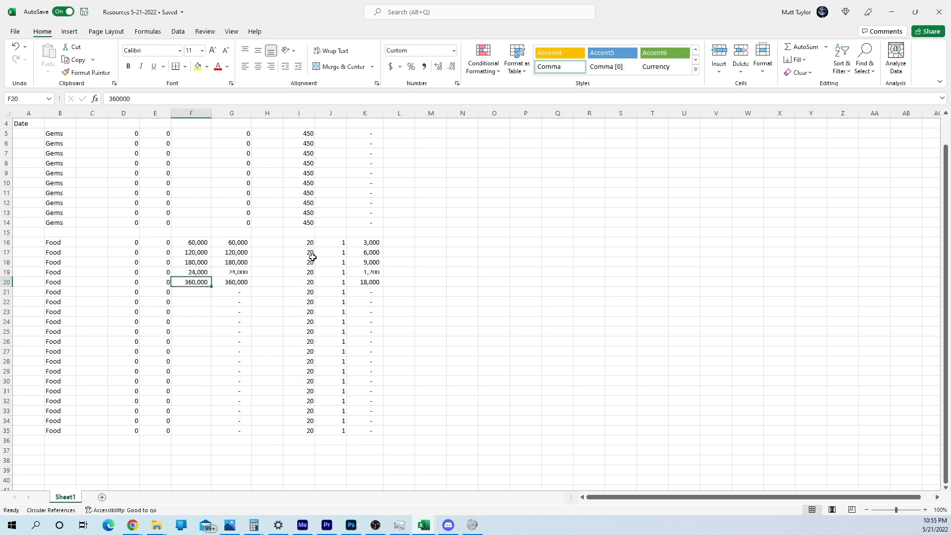
key("Up")
type("24")
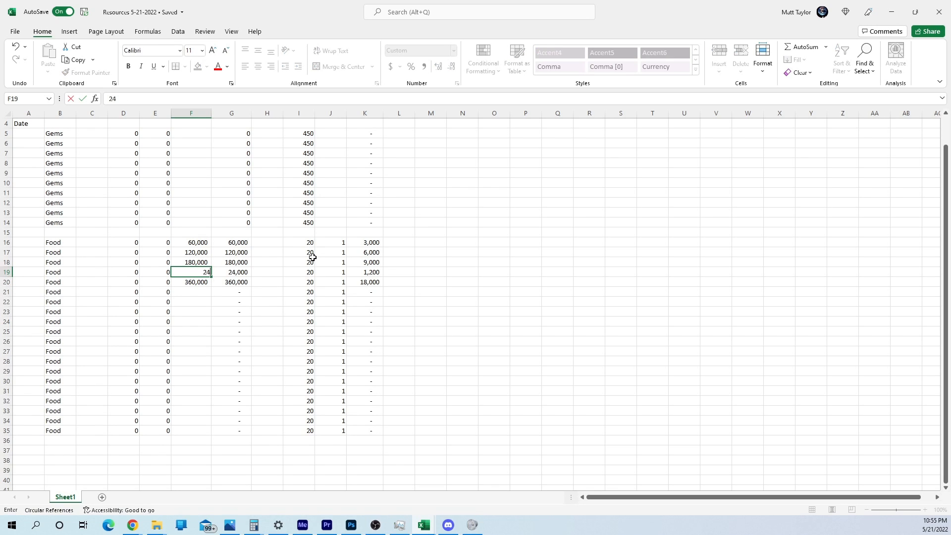
type("0,00")
key("Return")
Step: Set the Food quantity in F20 to 300,000 and enter 360,000 in F21
type("3")
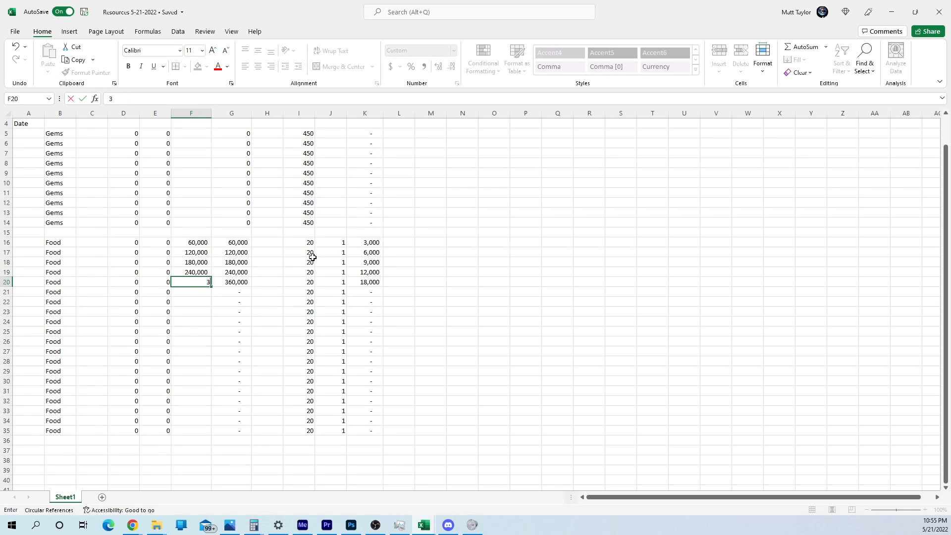
type("0000")
key("Return")
key("Up")
type("30")
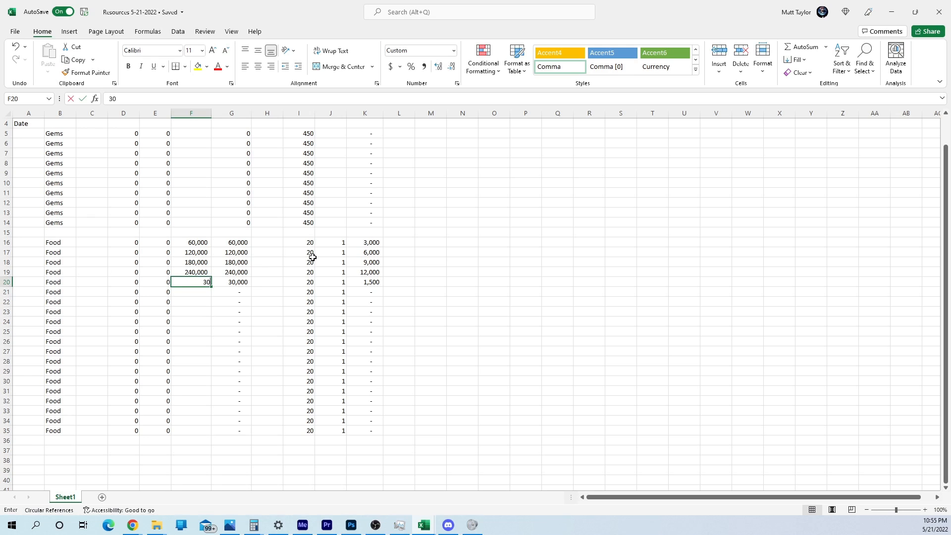
type("0,000")
key("Return")
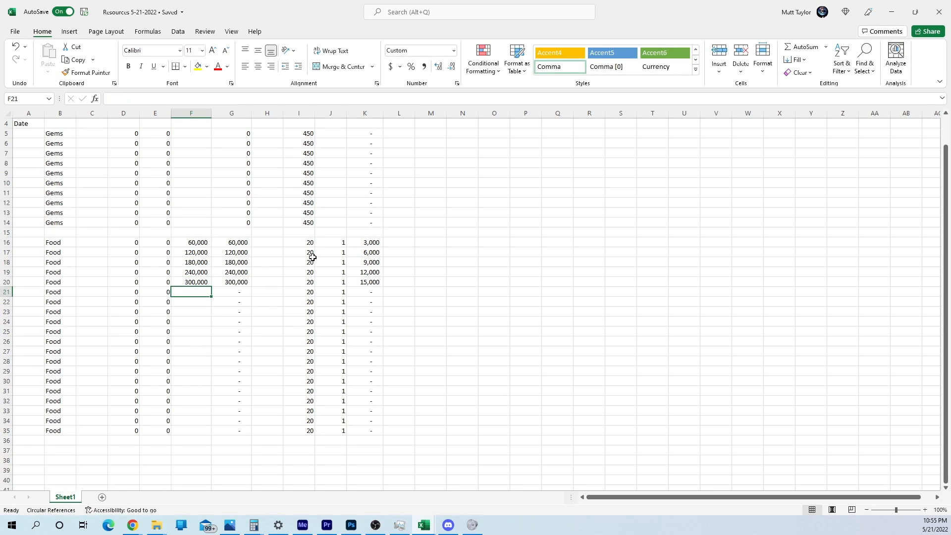
type("6")
type("600")
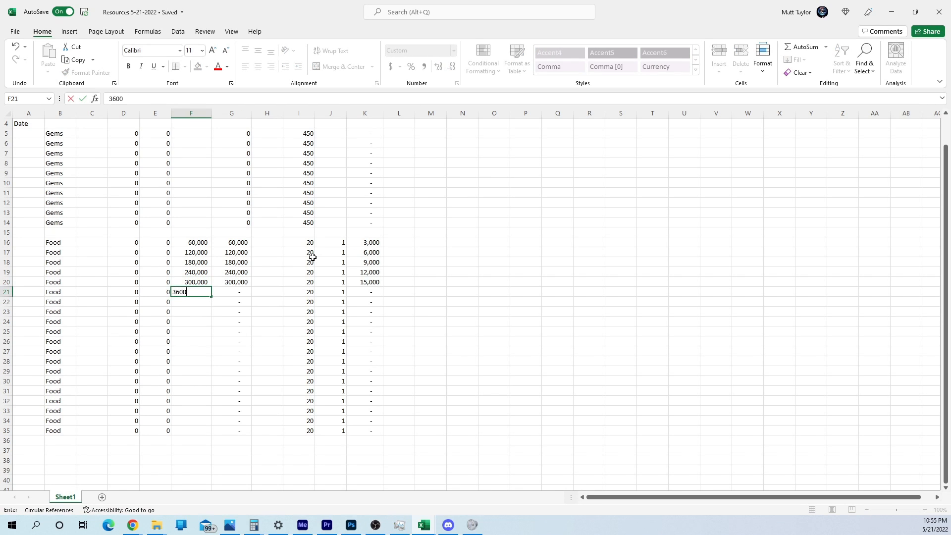
type("00")
key("Return")
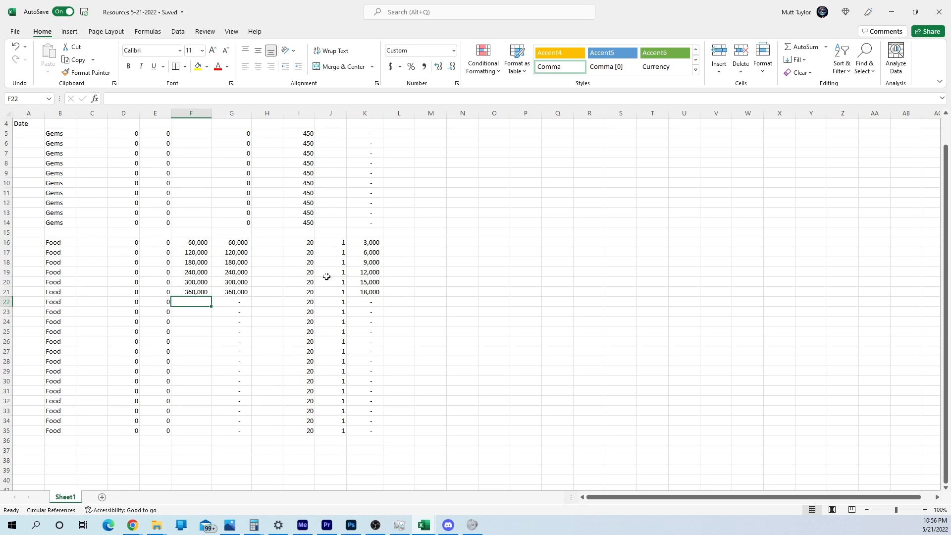
Step: Clear the Food quantities in F16:F21 and copy the Food block B16:K35 to the rows starting at B37
left_click_drag(192, 302, 191, 233)
key("Delete")
scroll(211, 299, "down", 1)
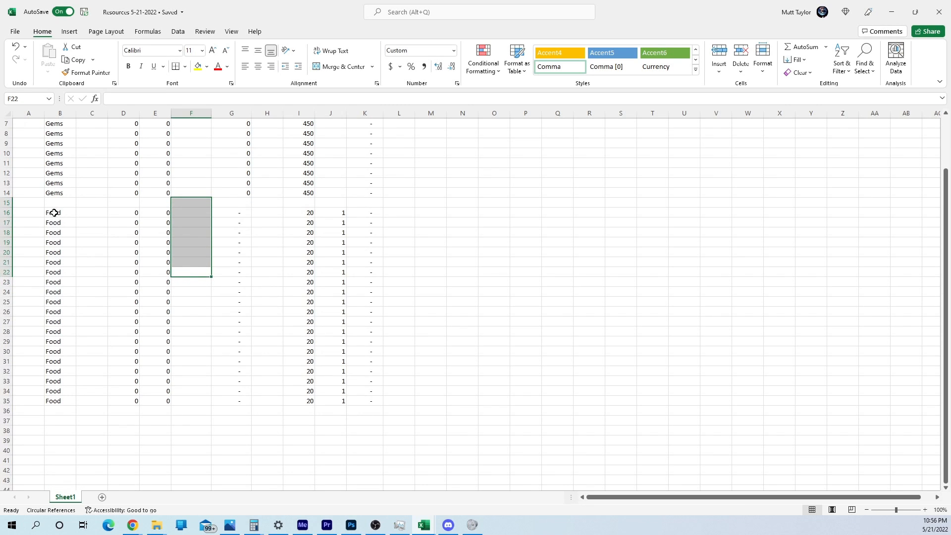
left_click_drag(53, 212, 365, 402)
key("ctrl+c")
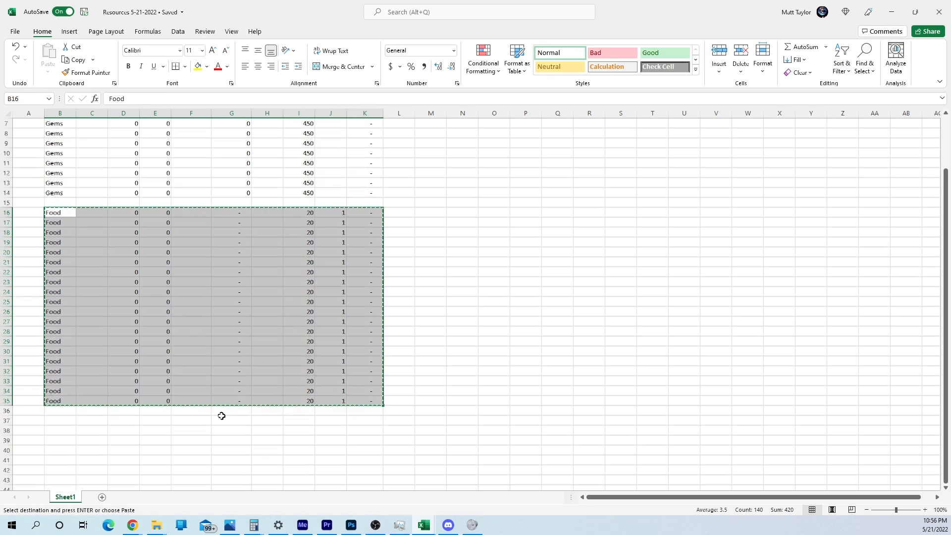
scroll(221, 416, "down", 1)
left_click(56, 391)
scroll(102, 399, "down", 1)
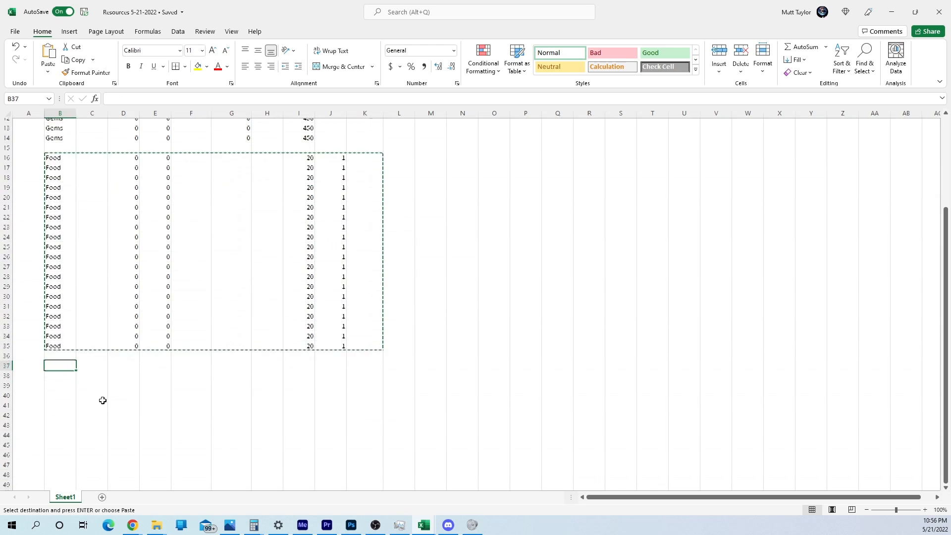
key("ctrl+v")
Step: Relabel the copied block's resource as Wood in B37 and fill it through B56
scroll(70, 355, "down", 2)
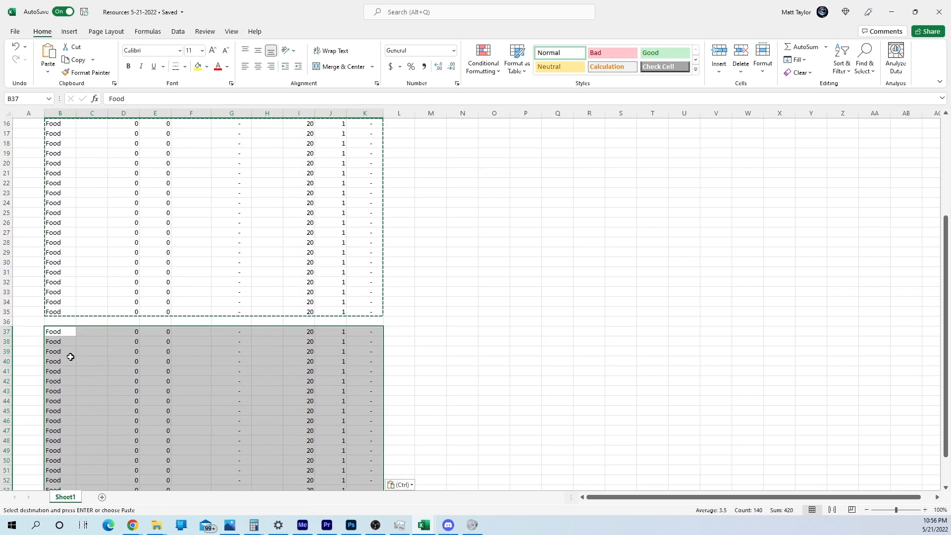
left_click(58, 303)
type("Wooo")
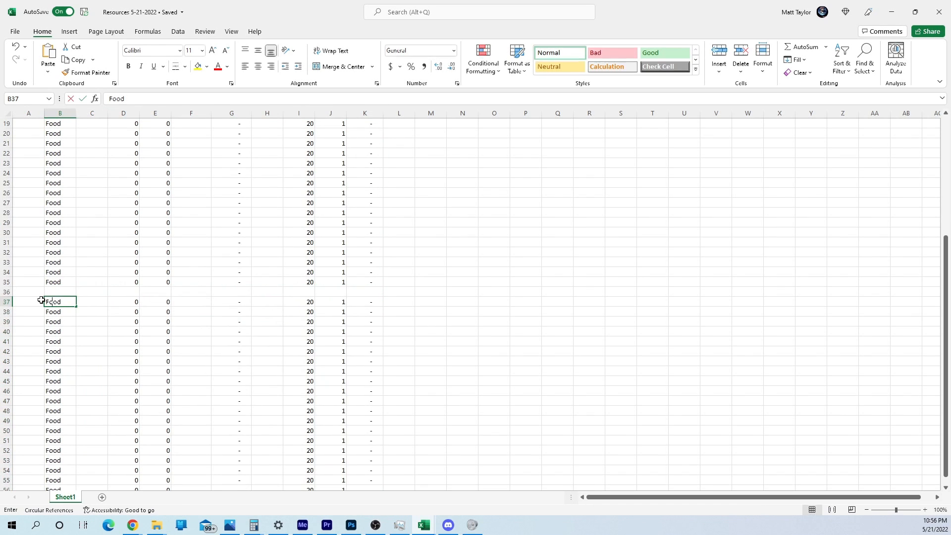
type("d")
key("Return")
key("Up")
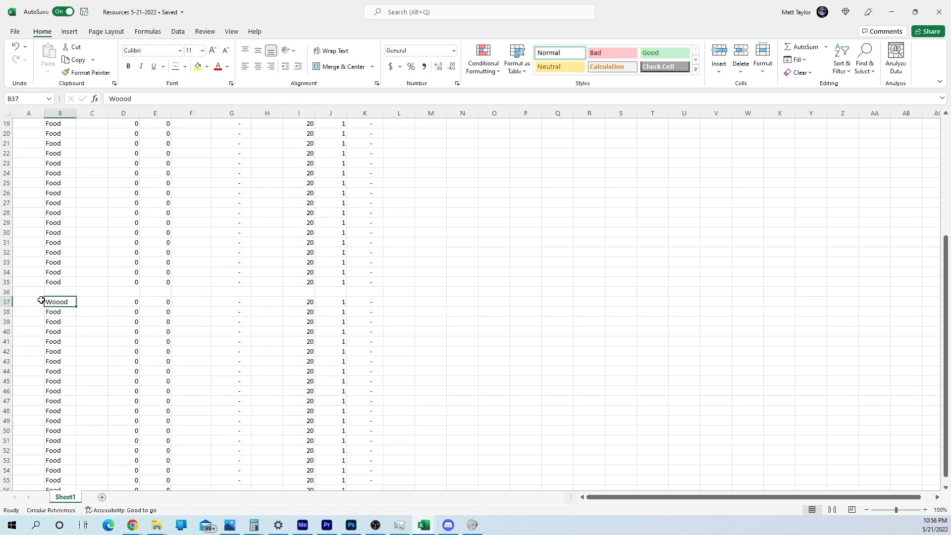
type("woo")
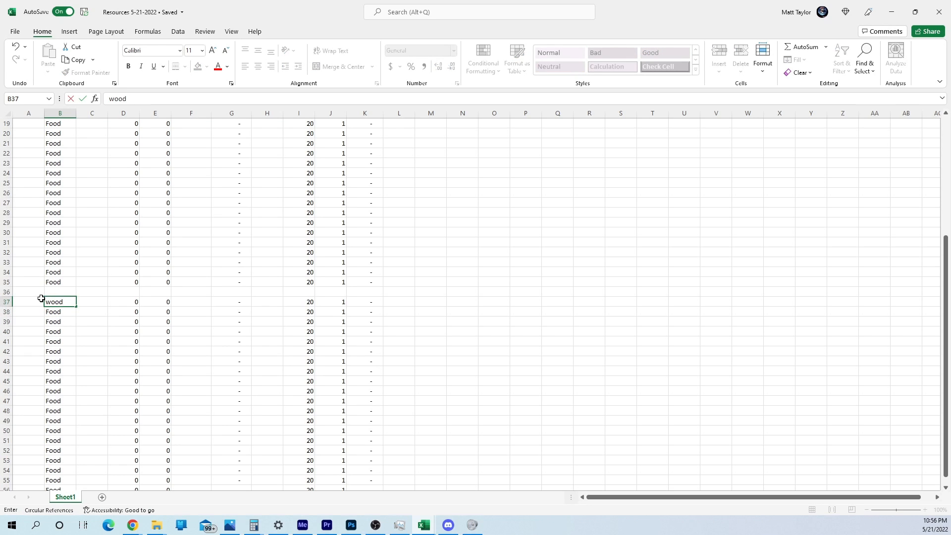
key("BackSpace")
key("BackSpace")
key("BackSpace")
type("Wood")
scroll(161, 339, "down", 3)
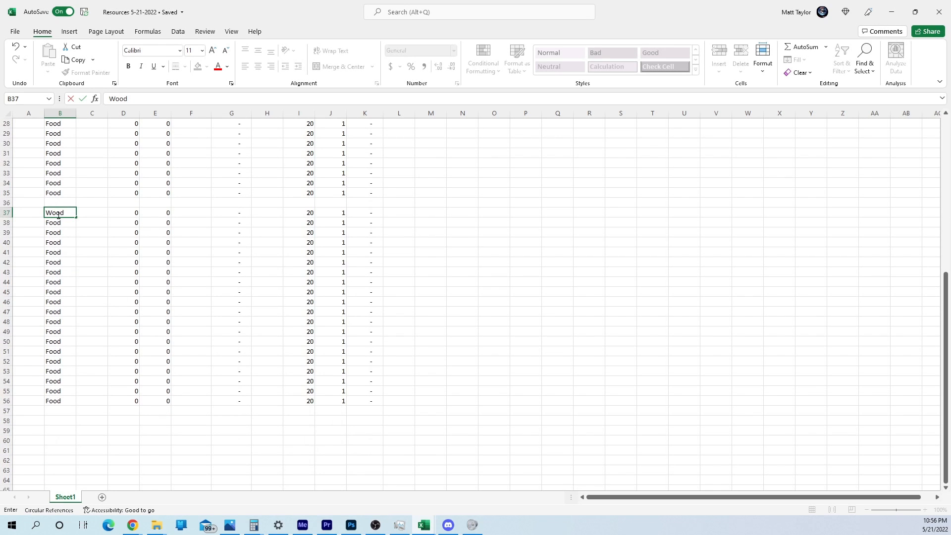
left_click_drag(76, 218, 60, 402)
scroll(213, 381, "up", 1)
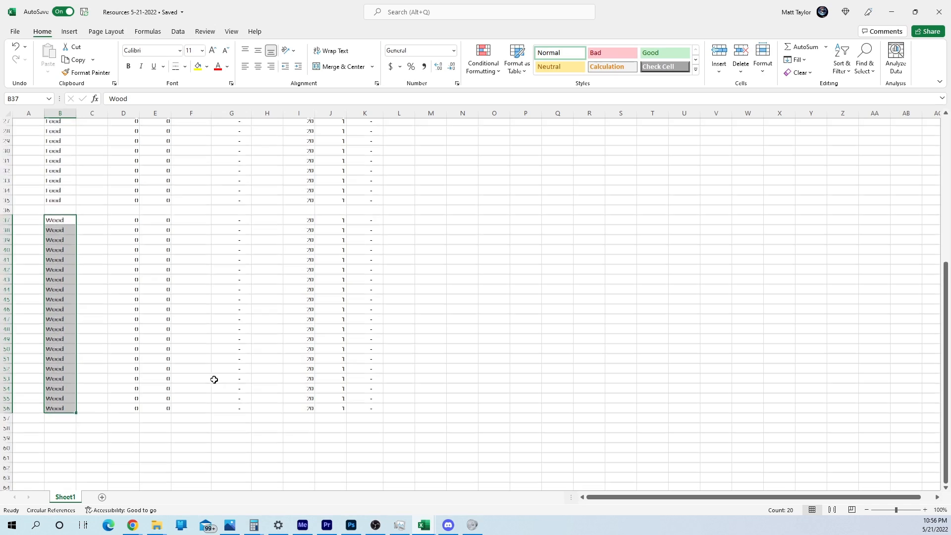
scroll(214, 379, "up", 2)
scroll(218, 368, "down", 4)
scroll(218, 368, "up", 10)
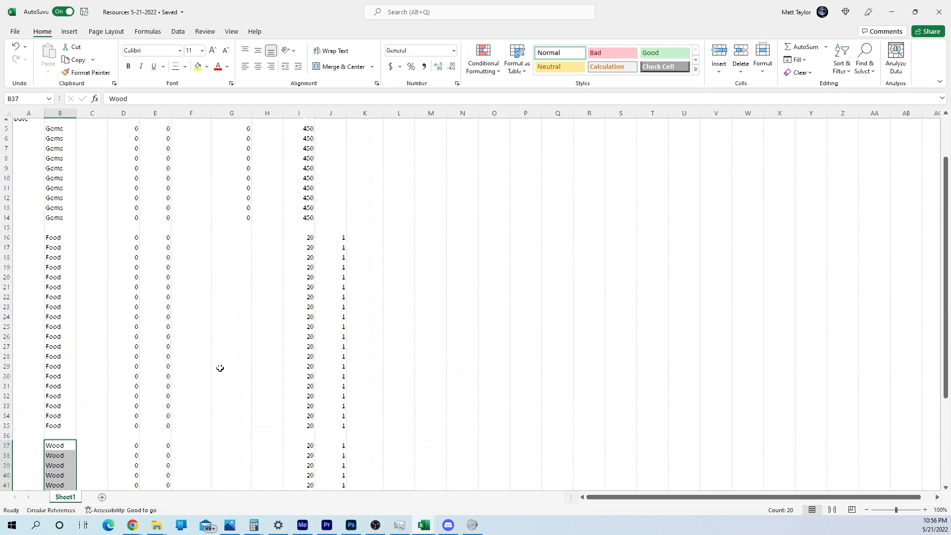
scroll(220, 368, "down", 9)
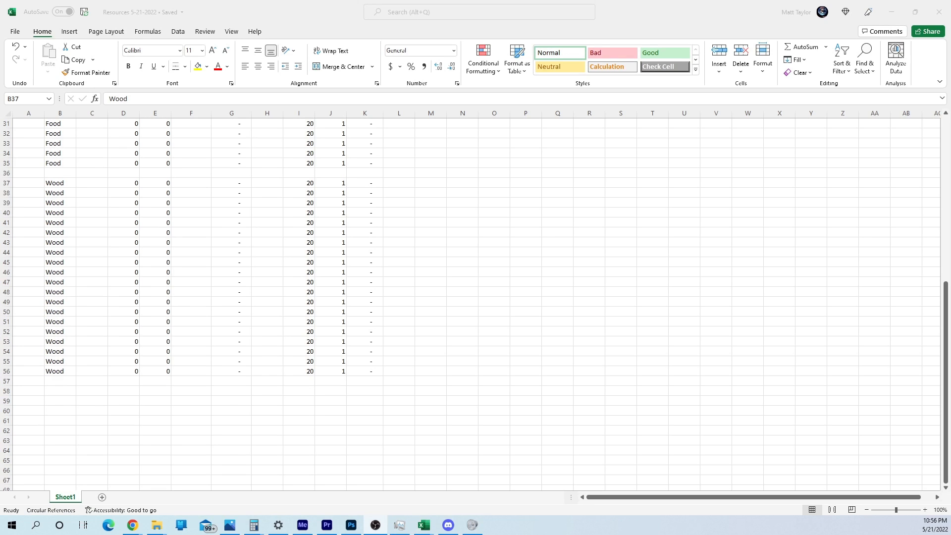
Step: Copy the Wood block B37:K56 to the rows starting at B58
left_click(61, 190)
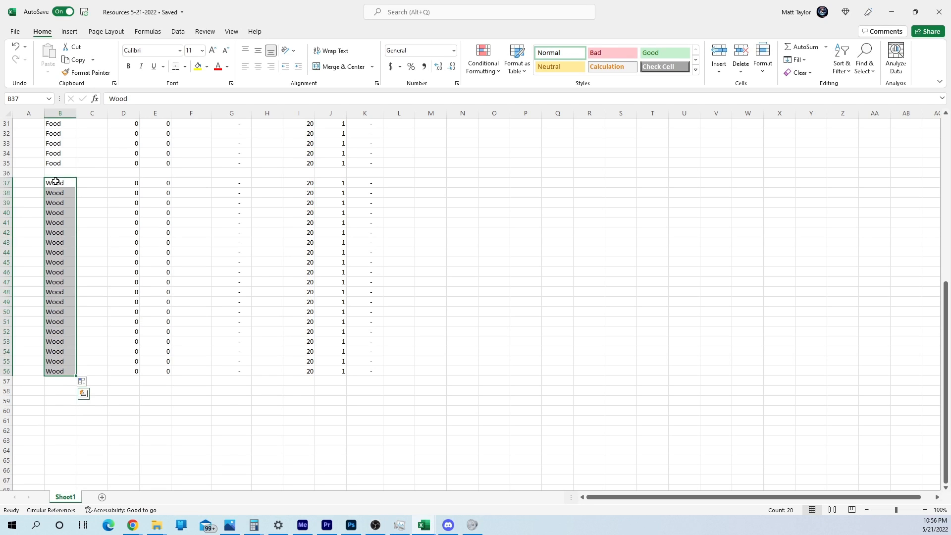
left_click(312, 384)
left_click_drag(370, 372, 57, 187)
key("ctrl+c")
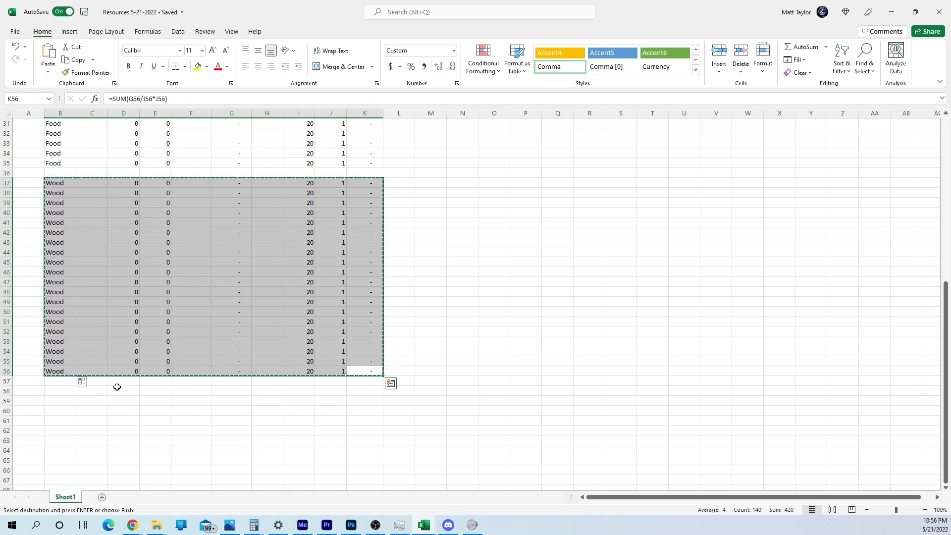
left_click(59, 391)
key("ctrl+v")
Step: Set the multiplier in J58:J77 of the newly copied block to 5 in every row
scroll(145, 411, "down", 2)
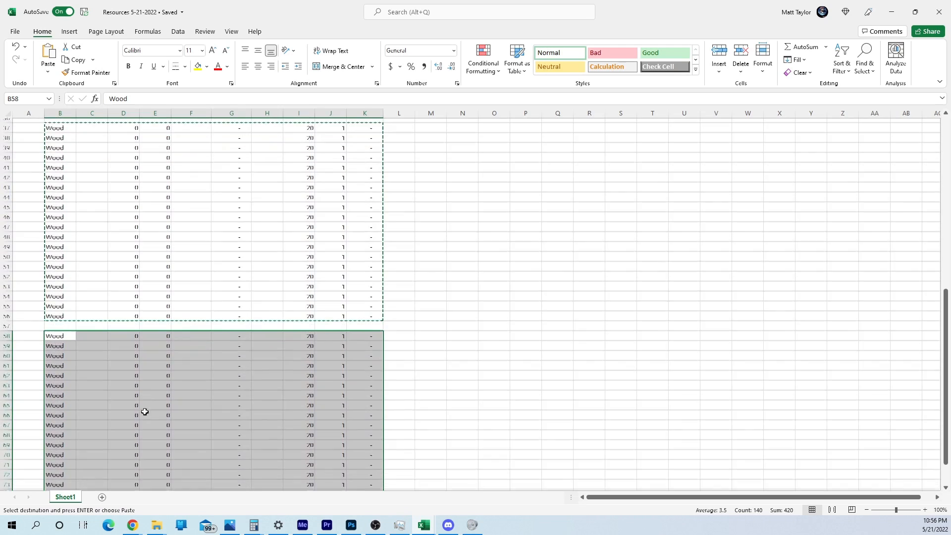
left_click(344, 331)
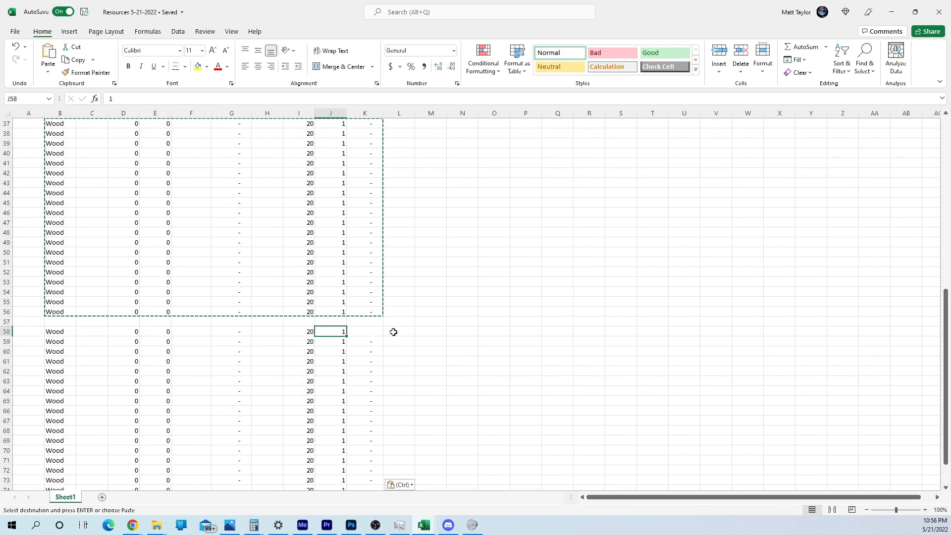
type("5")
key("Return")
type("5")
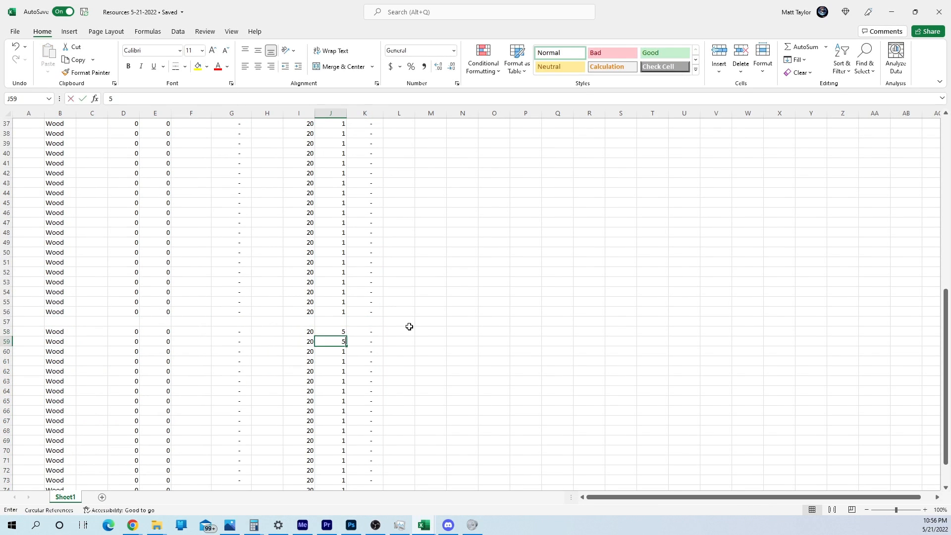
key("Return")
type("5 5 5 5 5 5 5")
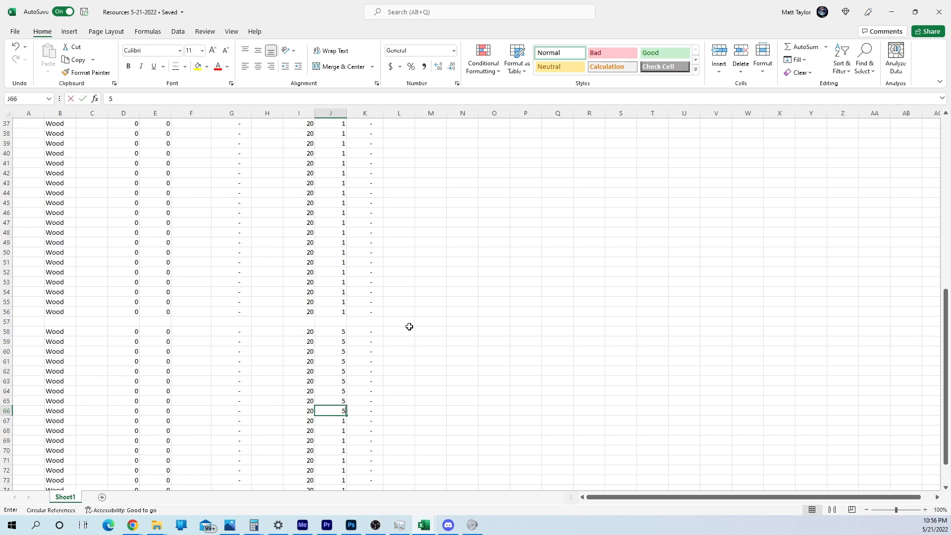
key("Return")
type("5 5 5 5 5 5")
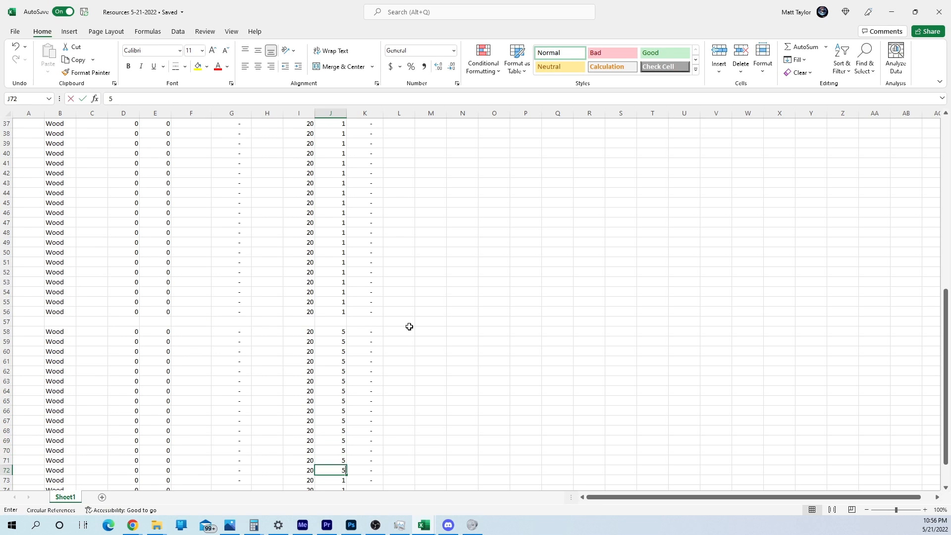
key("Return")
type("5 5")
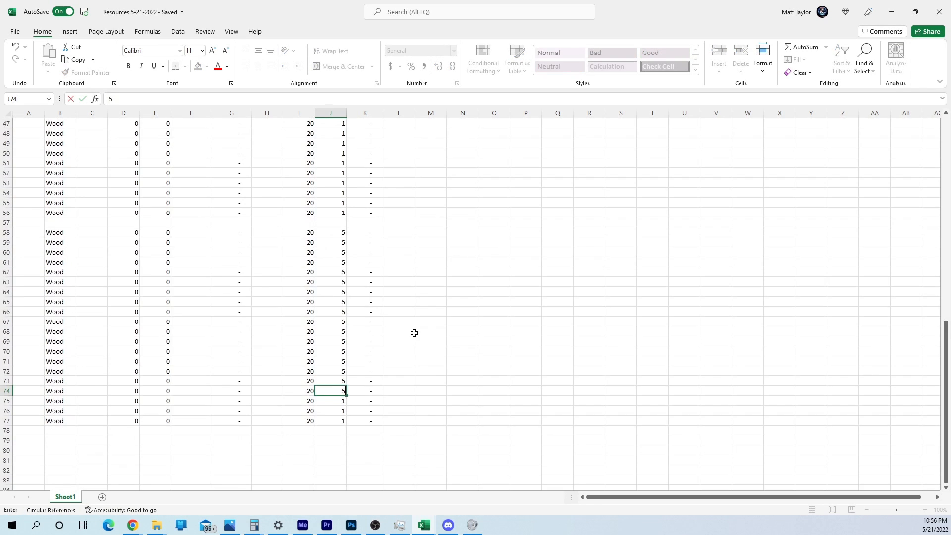
key("Return")
type("5 5 5")
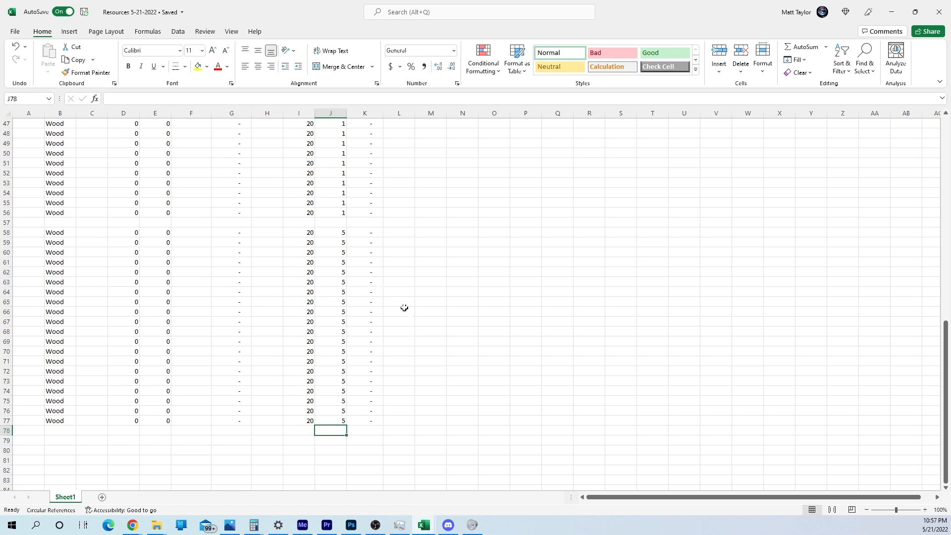
Step: Relabel the last block's resource as Stone in B58 and fill it through B77
left_click(51, 234)
type("S")
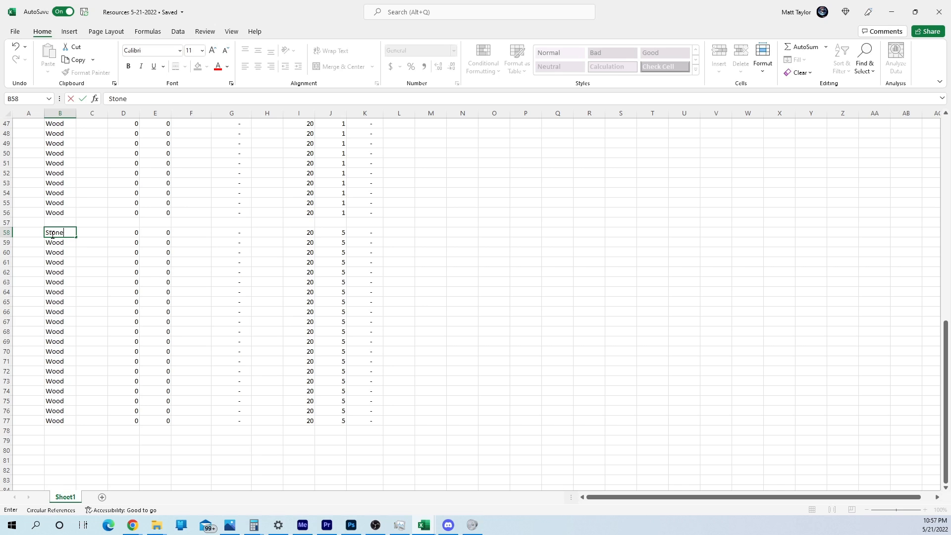
type("tone")
key("Return")
left_click(72, 232)
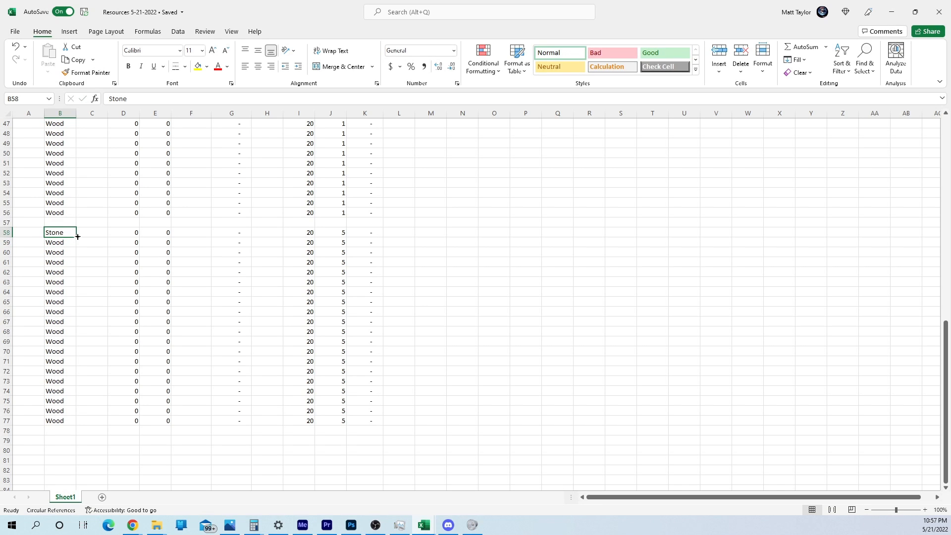
left_click_drag(78, 237, 78, 425)
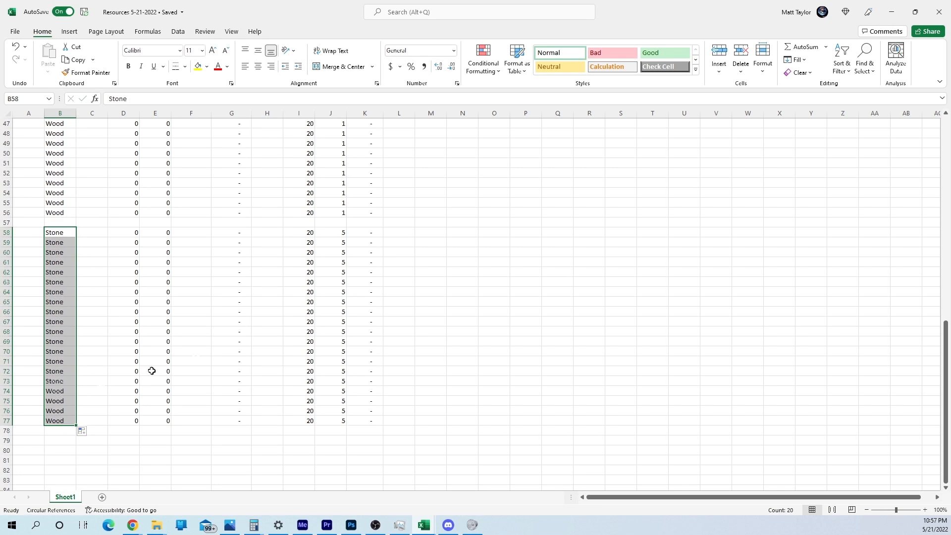
left_click(195, 242)
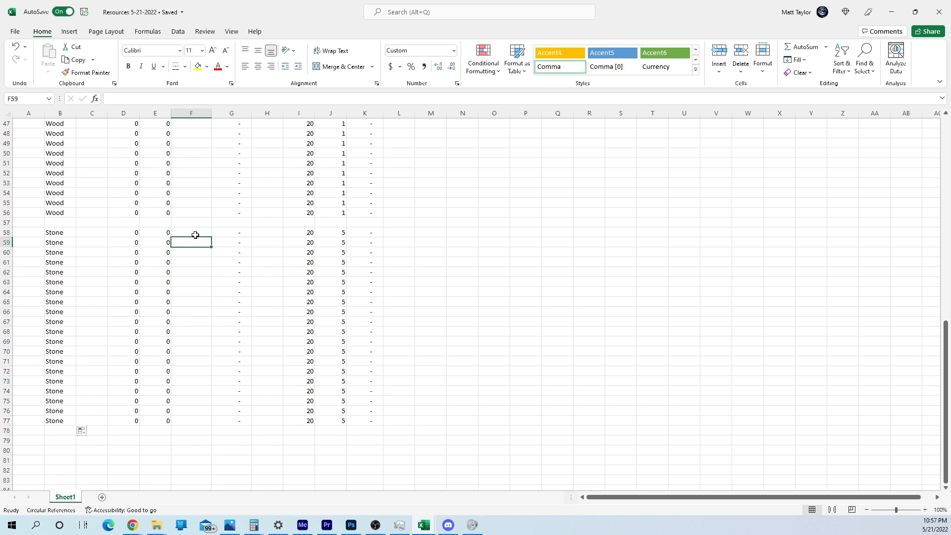
left_click(195, 235)
scroll(213, 237, "up", 2)
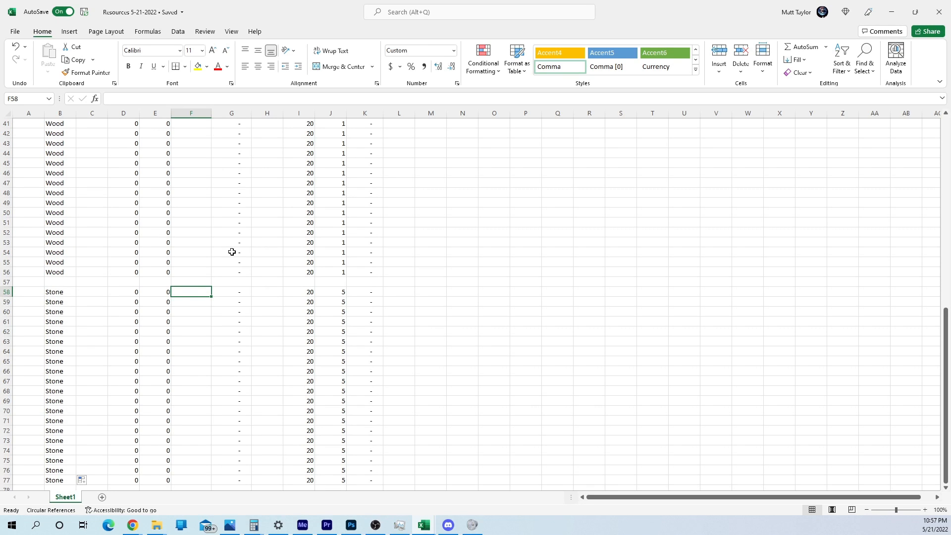
type("2")
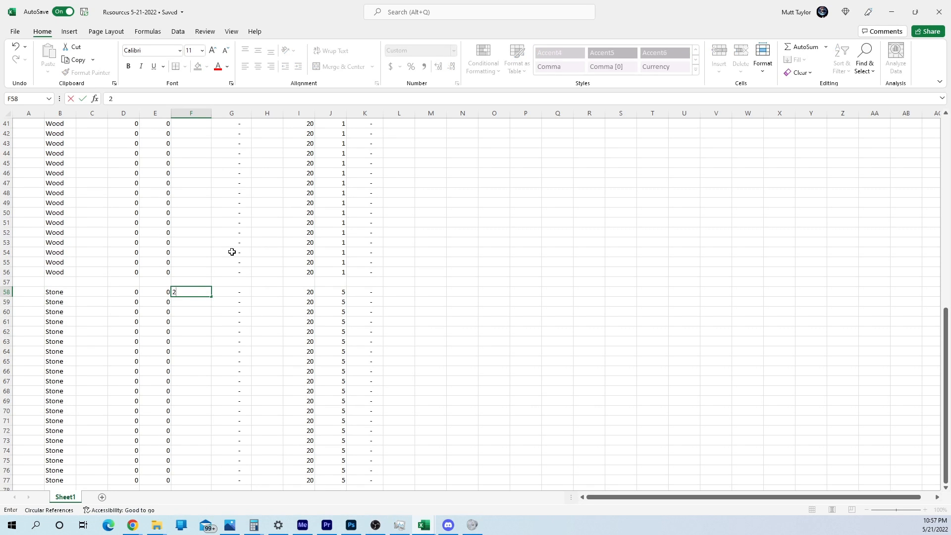
key("Return")
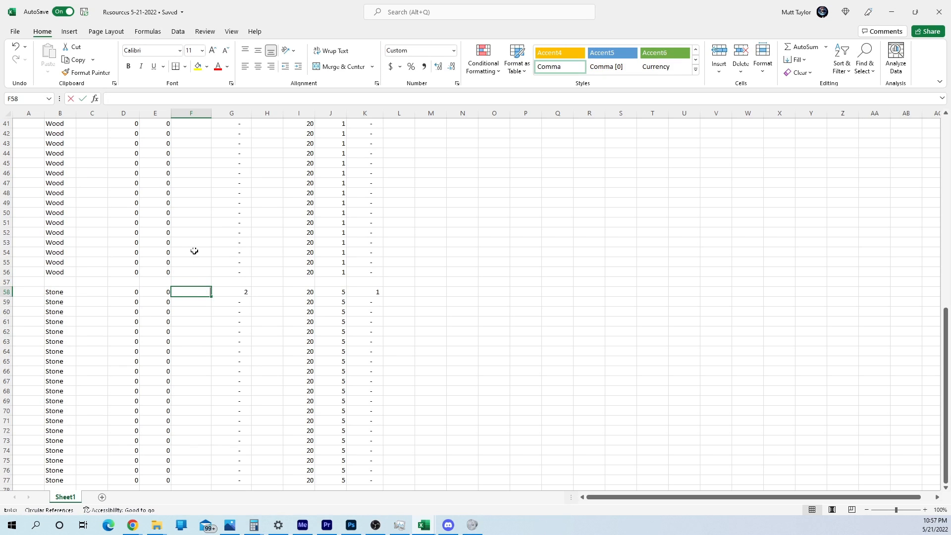
left_click_drag(195, 201, 196, 197)
key("Down")
key("Down")
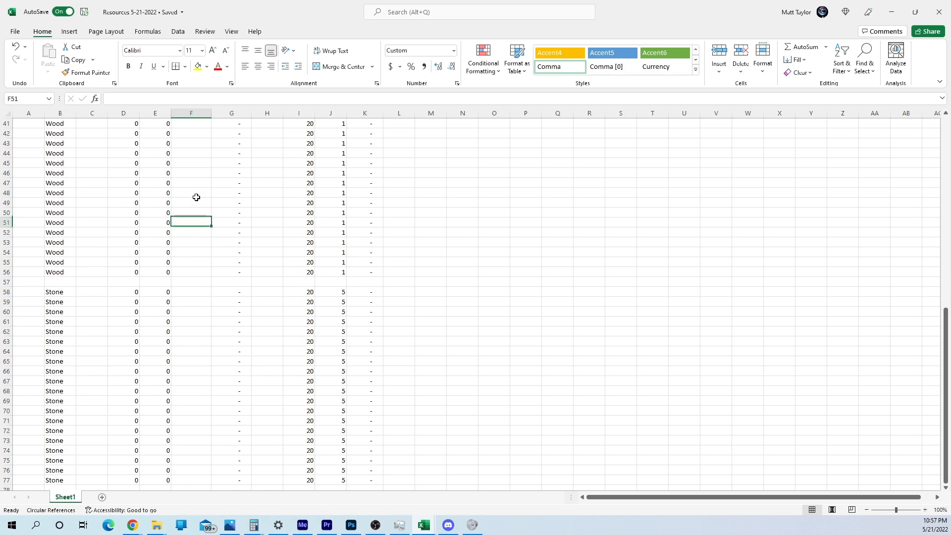
Step: Enter 360,000 in column F of the last Wood row, F56
left_click(198, 271)
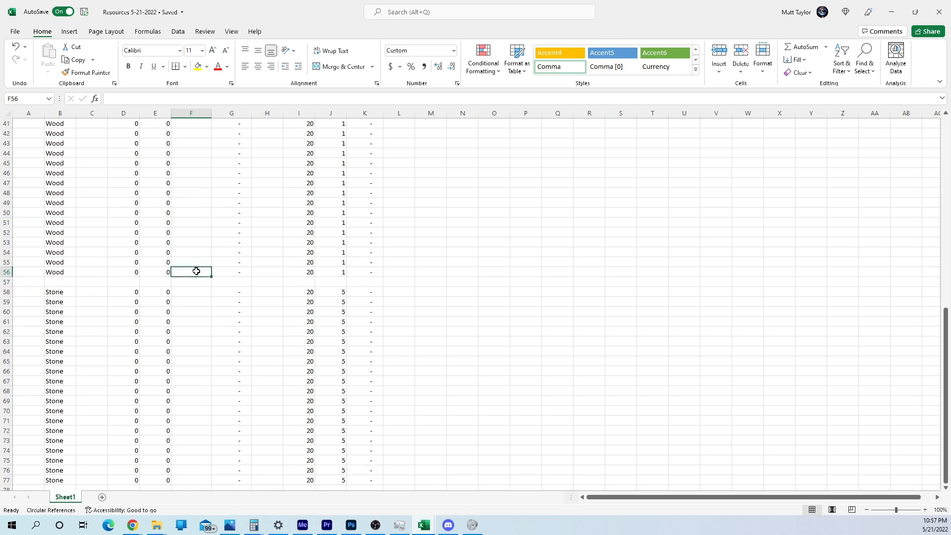
type("3600000")
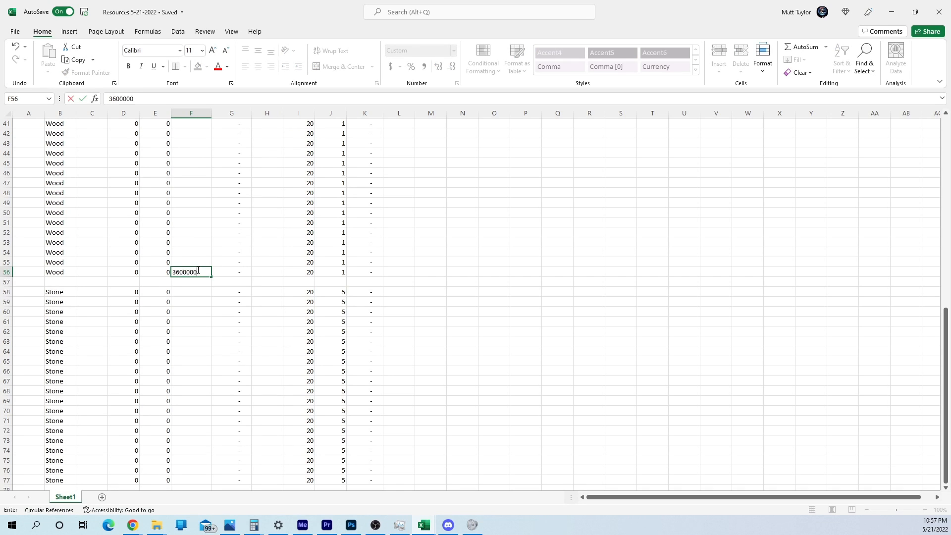
key("Return")
left_click(198, 271)
type("360,0")
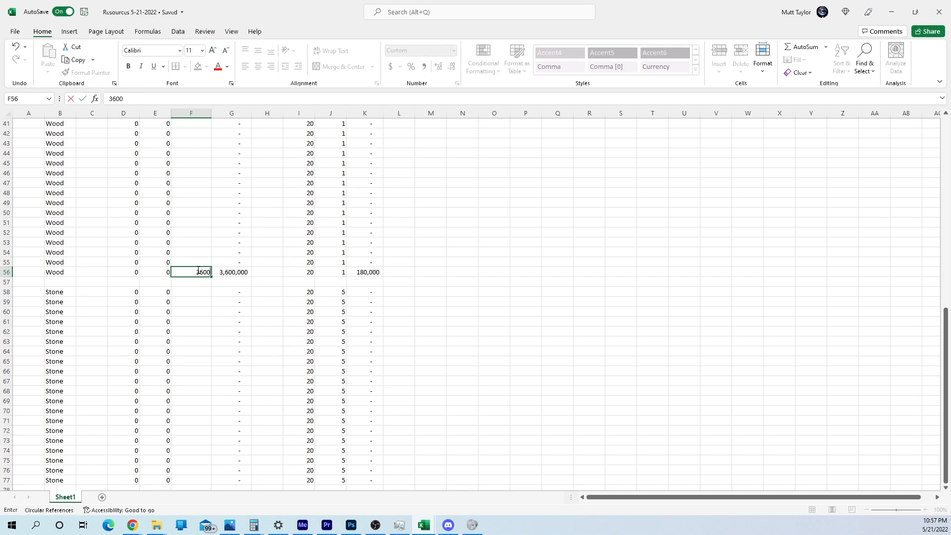
type("00")
key("Up")
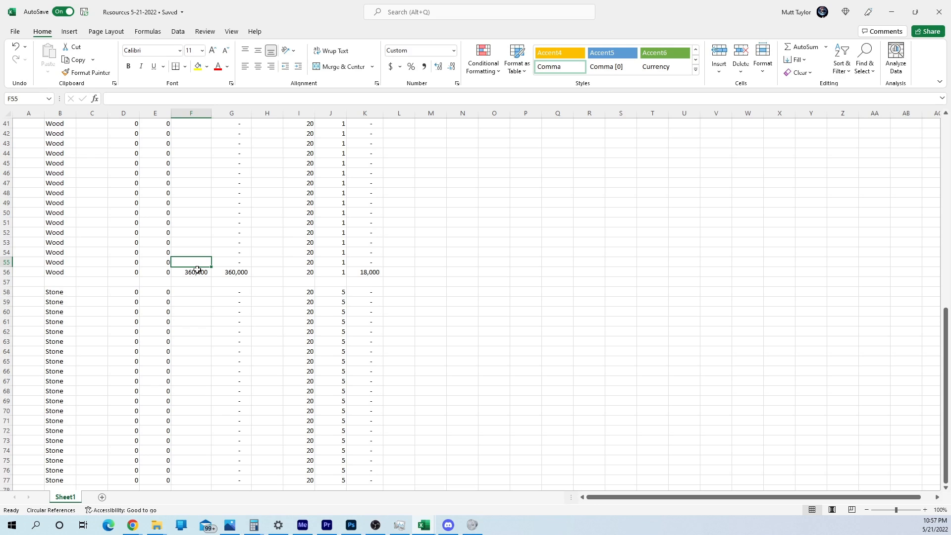
type("30000")
key("Up")
key("Down")
key("Down")
key("Up")
type("30")
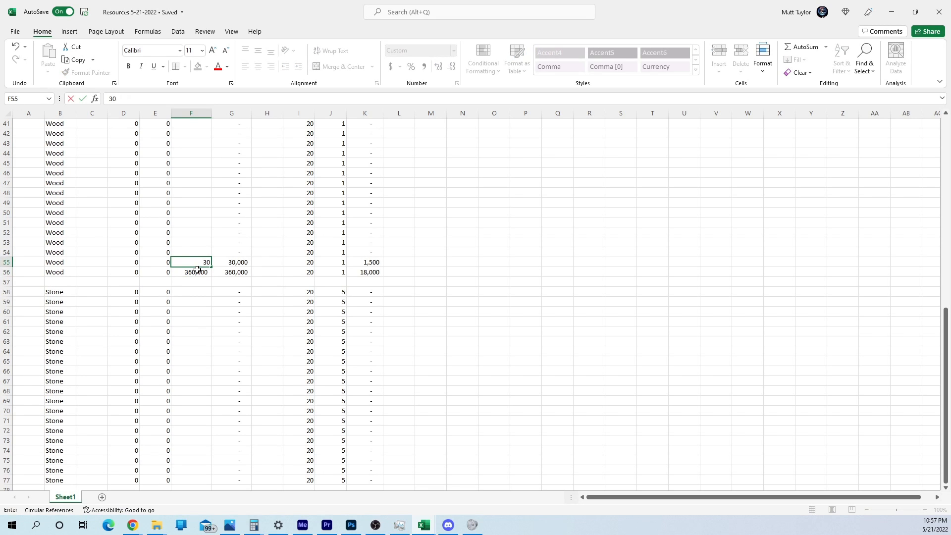
type("000")
key("Up")
key("Down")
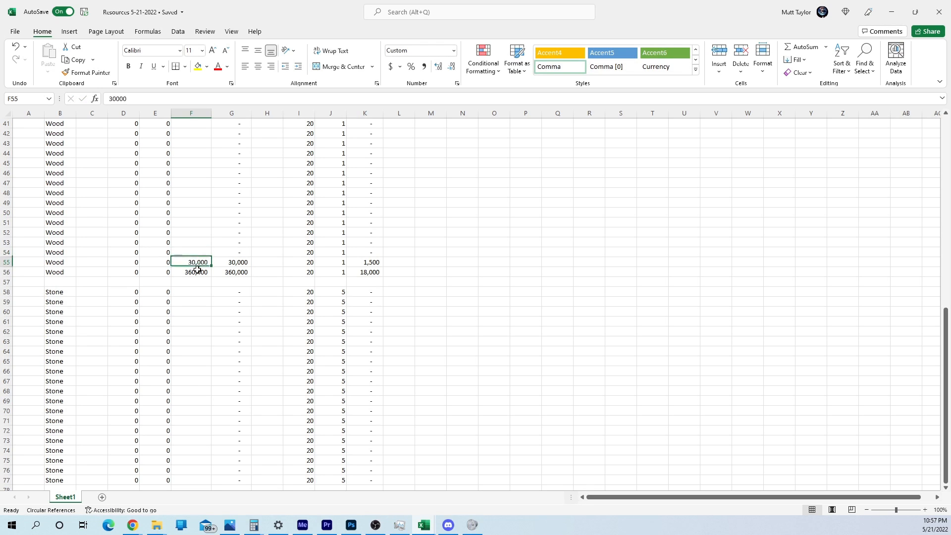
Step: Enter 300,000 in F55 and 240,000 in F54 of the Wood block
type("30")
type("0,00")
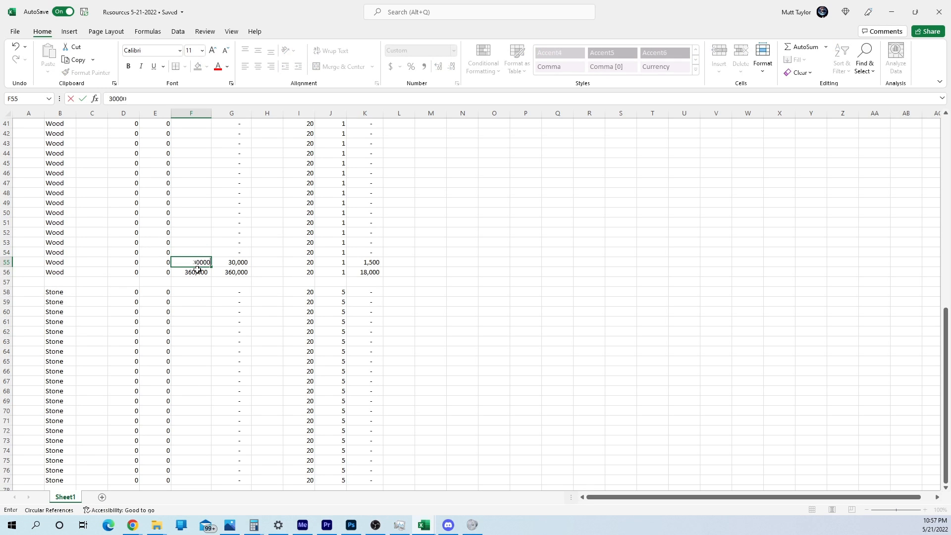
type("0")
key("Up")
type("2")
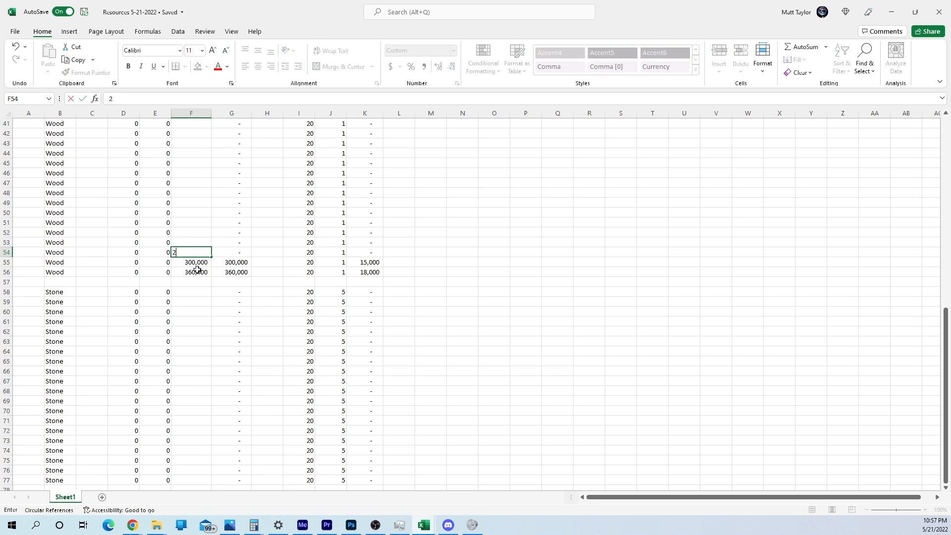
type("40,00")
key("Up")
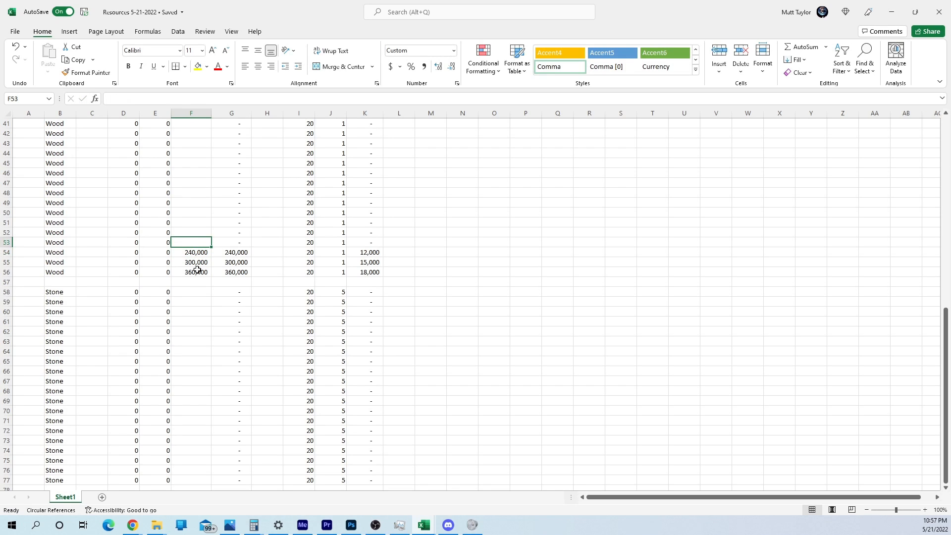
Step: Enter 160,000 in F53 of the Wood block
type("12000")
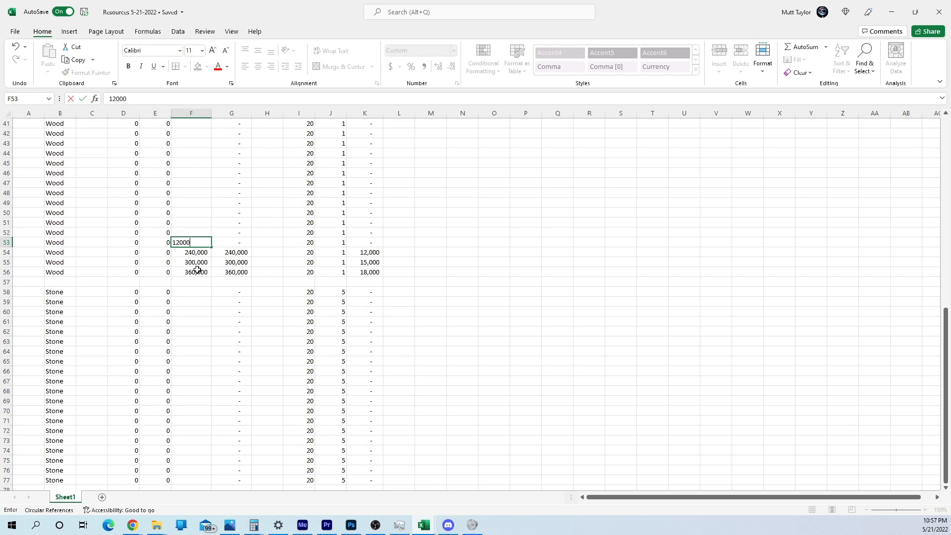
key("BackSpace")
key("BackSpace")
key("BackSpace")
type("000")
key("Up")
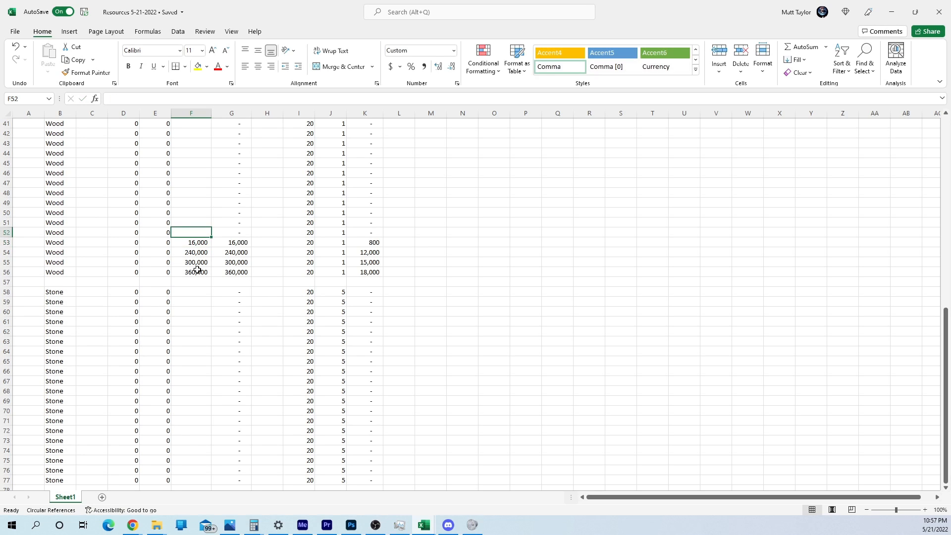
key("Down")
type("16")
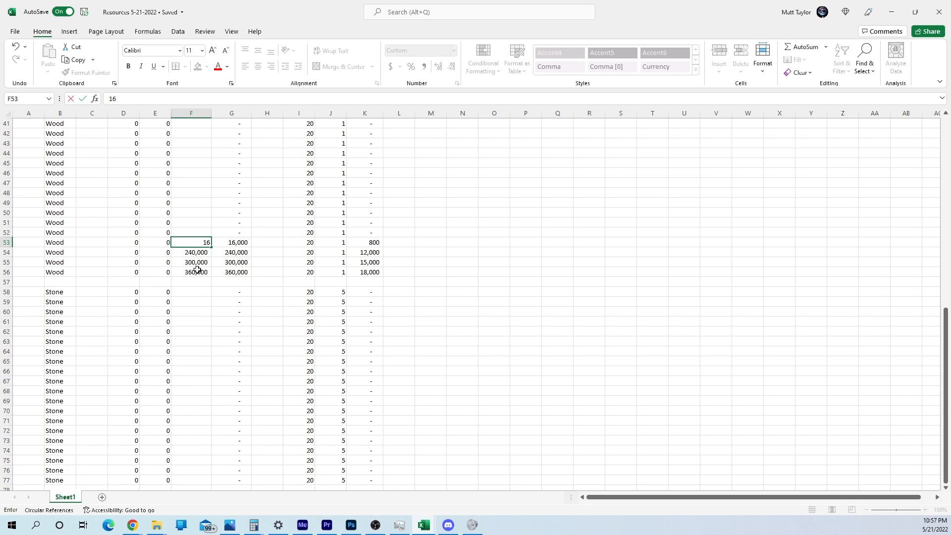
type("0,000")
key("Up")
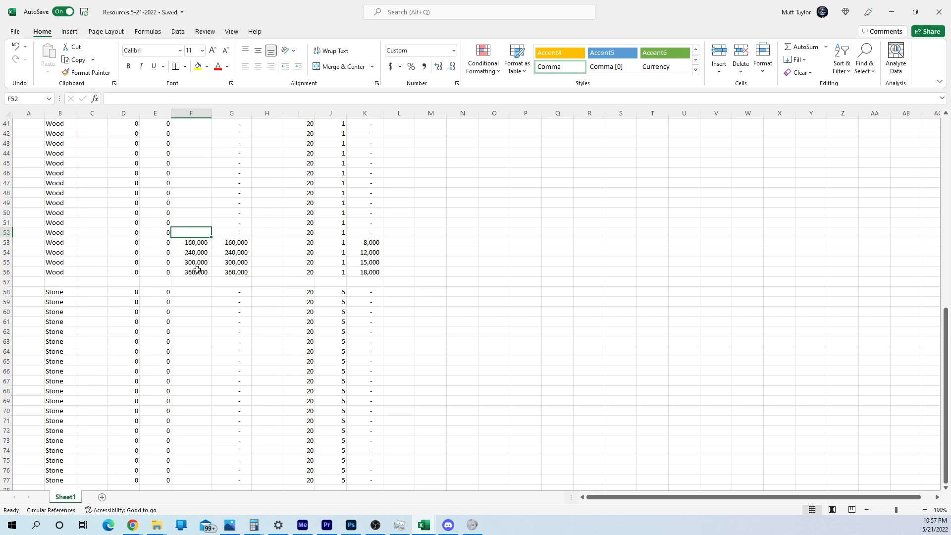
Step: Try 60,000 in F52 and clear the Wood amounts in F52:F53
type("60000")
key("Up")
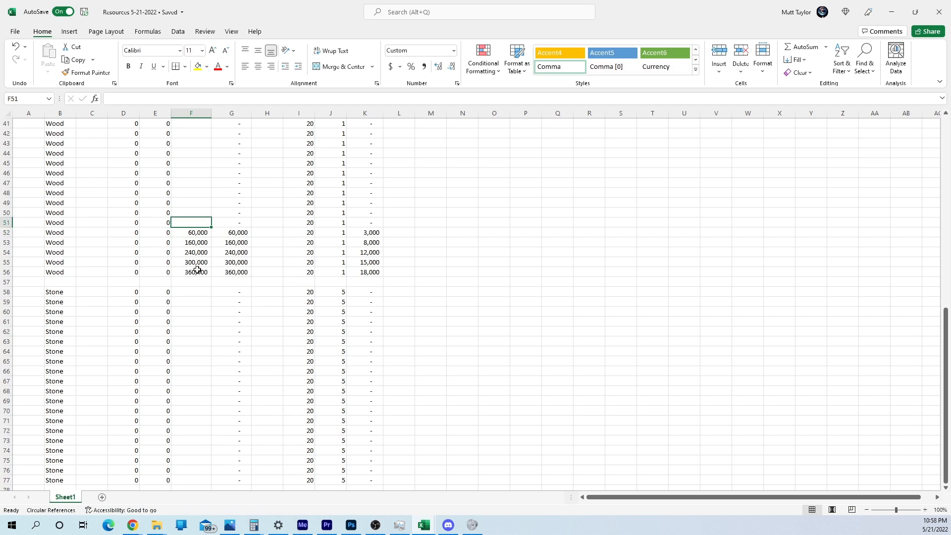
key("Down")
type("60")
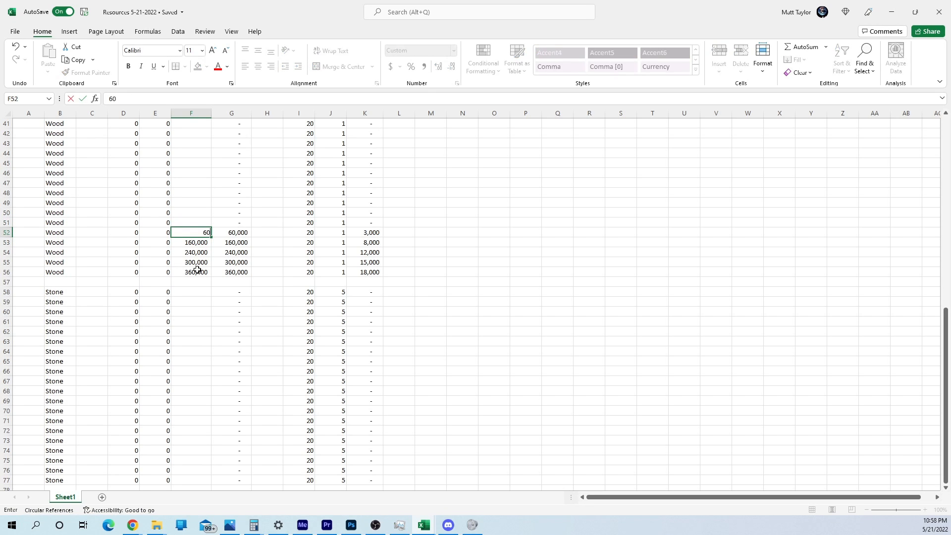
key("Down")
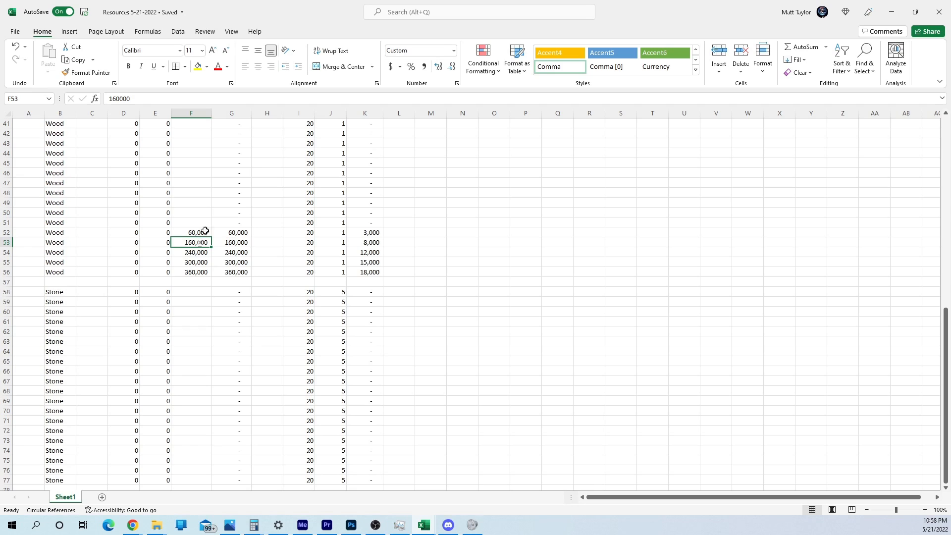
left_click_drag(198, 232, 195, 243)
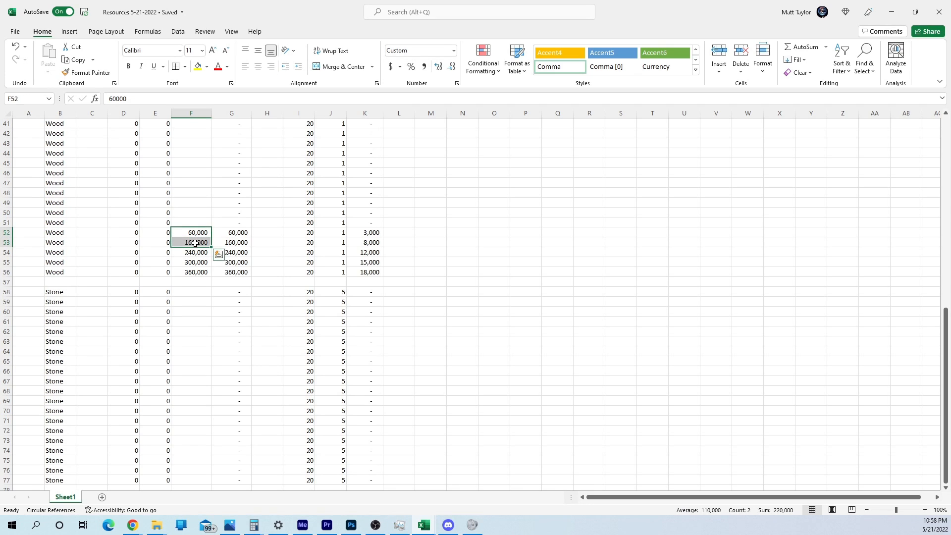
key("Delete")
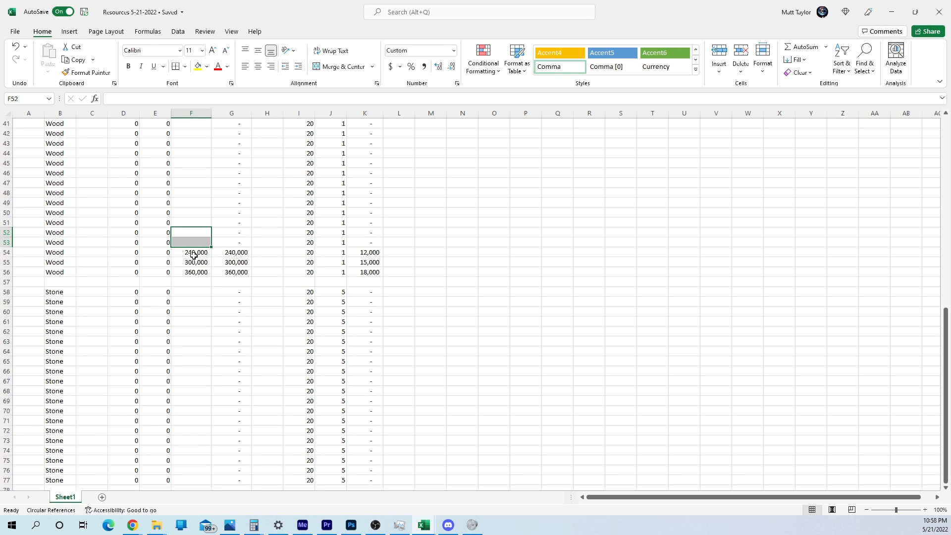
Step: Enter 180,000 in F53, 120,000 in F52 and 60,000 in F51 of the Wood block
left_click(196, 241)
type("18")
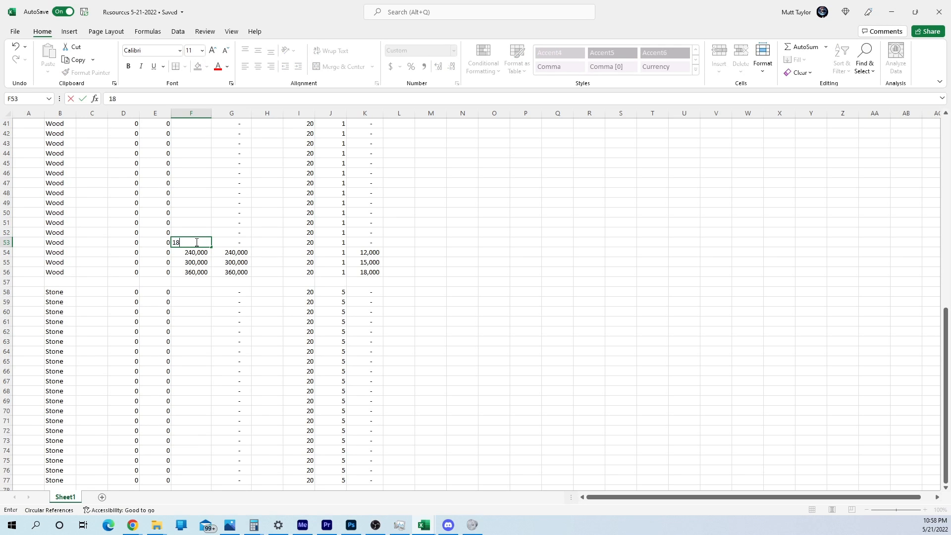
type("0,00")
key("Up")
type("120000")
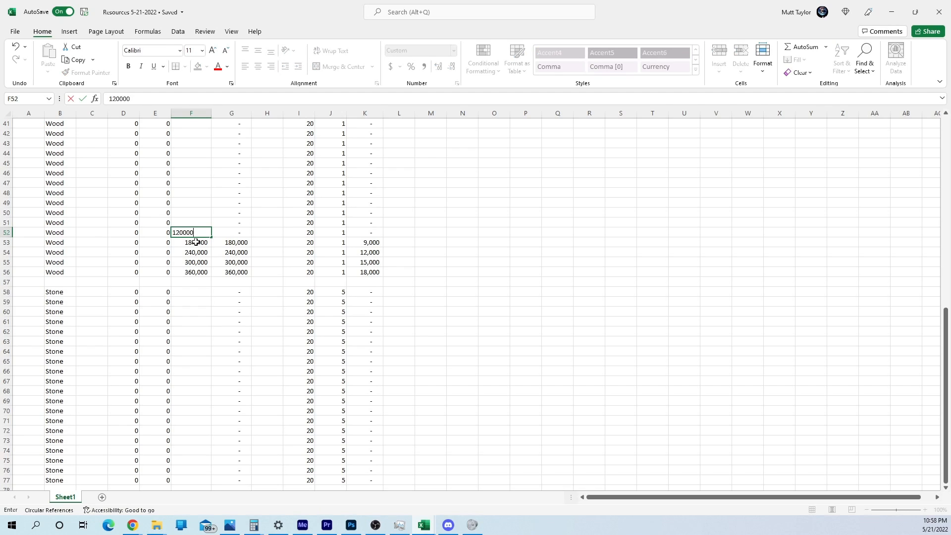
key("Up")
type("60000")
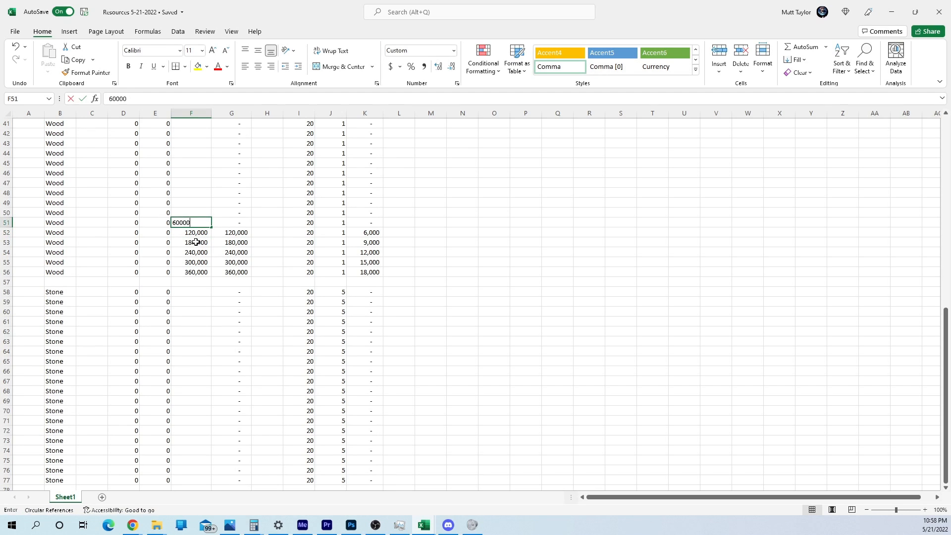
key("Up")
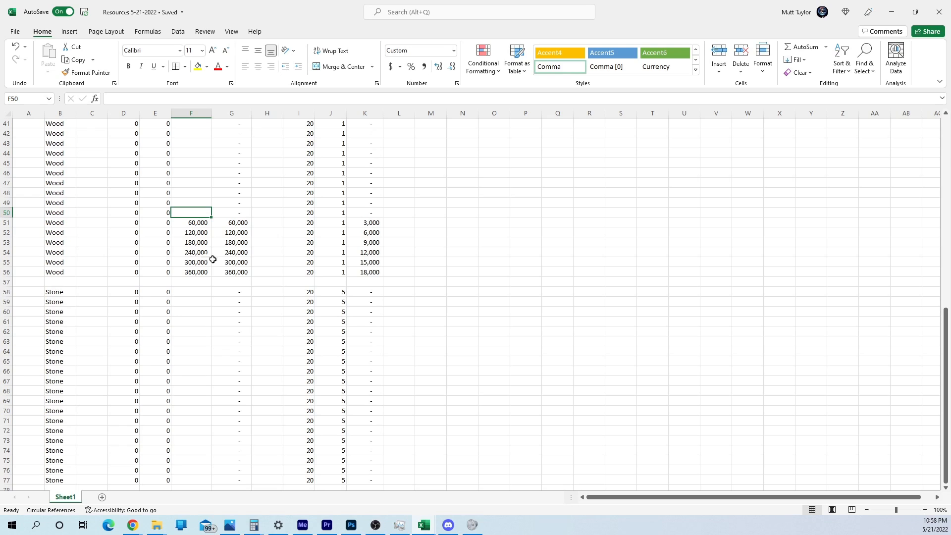
Step: Try 240,000 and 24,000 as the amount in the first Stone row, F58
left_click(204, 293)
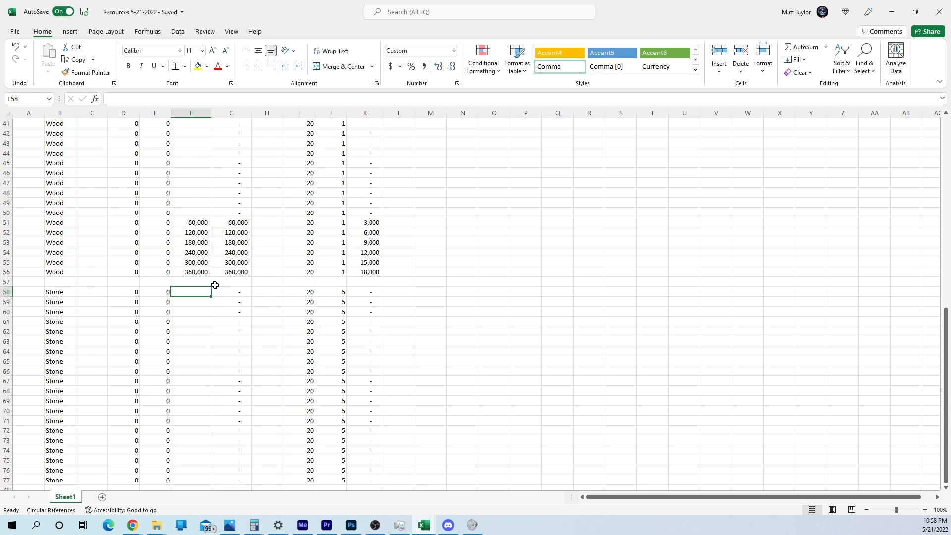
type("240")
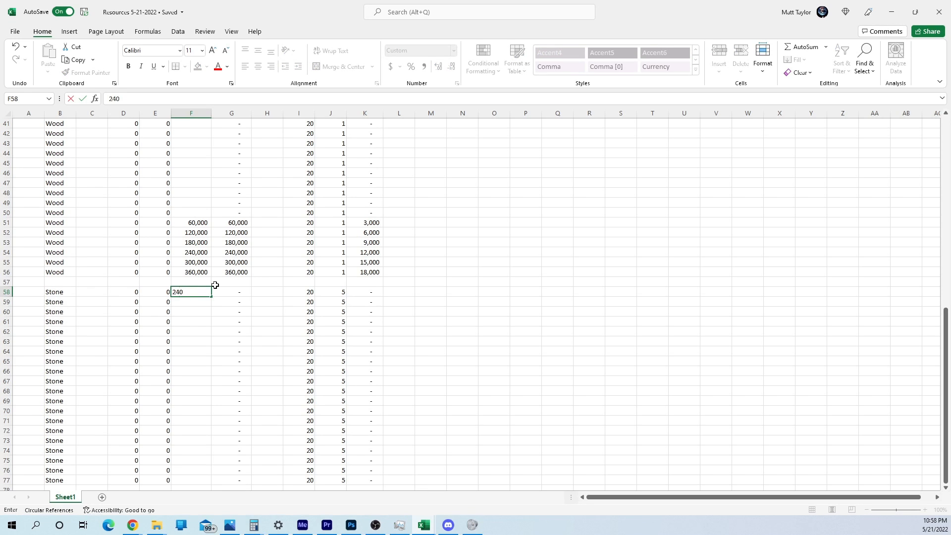
key("BackSpace")
key("BackSpace")
key("BackSpace")
type("240,000")
key("Return")
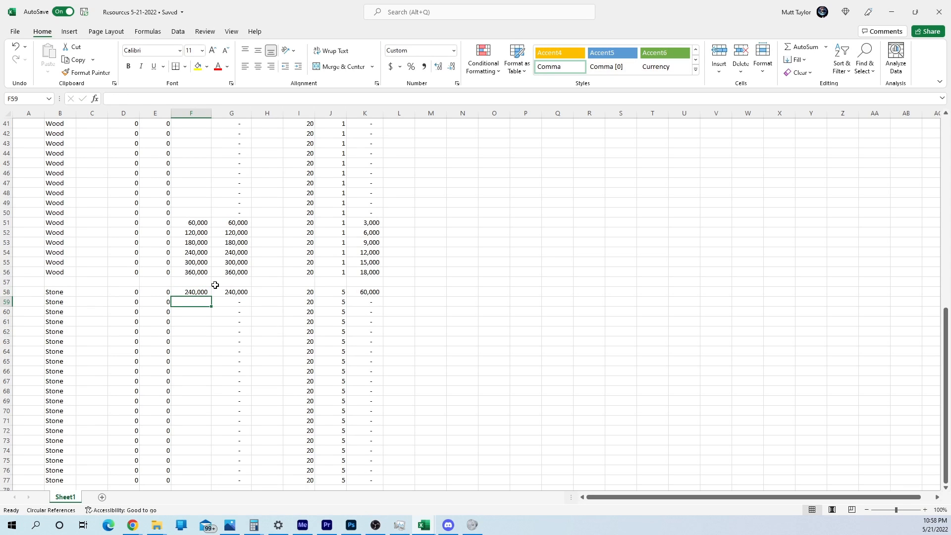
key("Up")
type("24,0")
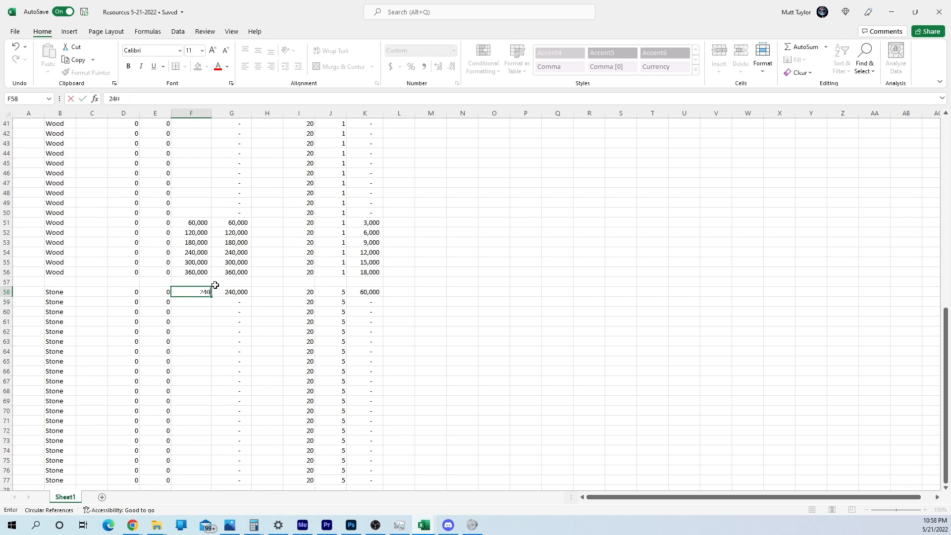
type("00")
key("Return")
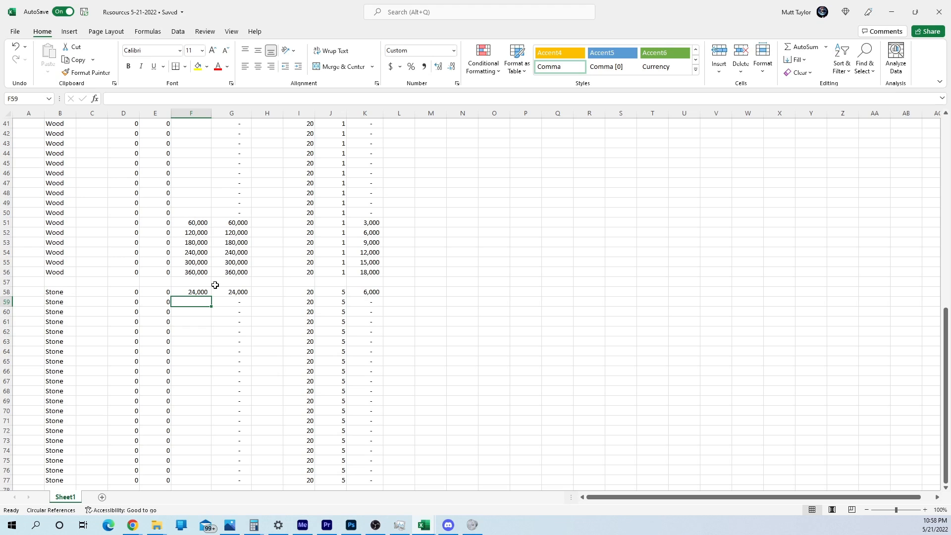
Step: Set the amount in the first Stone row, F58, to 12,000
key("Up")
type("12,00")
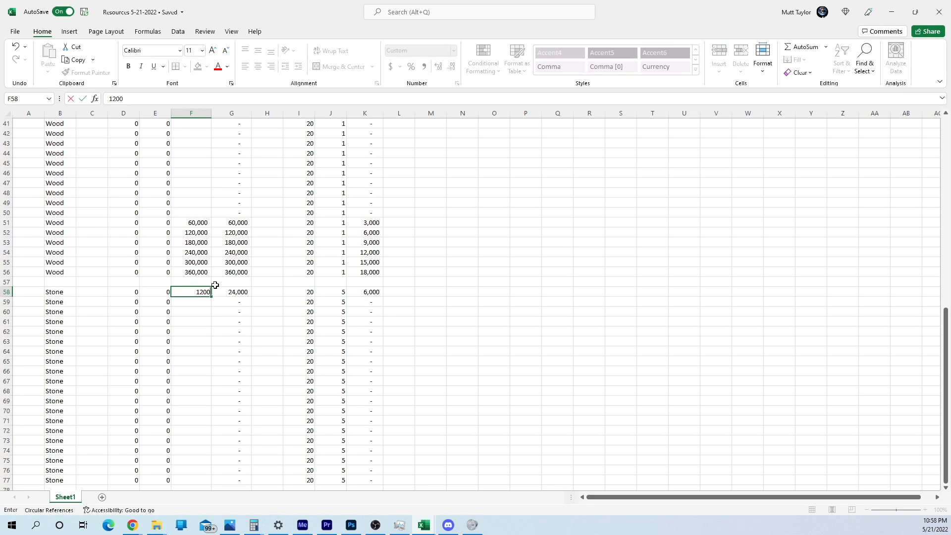
type("0")
key("Return")
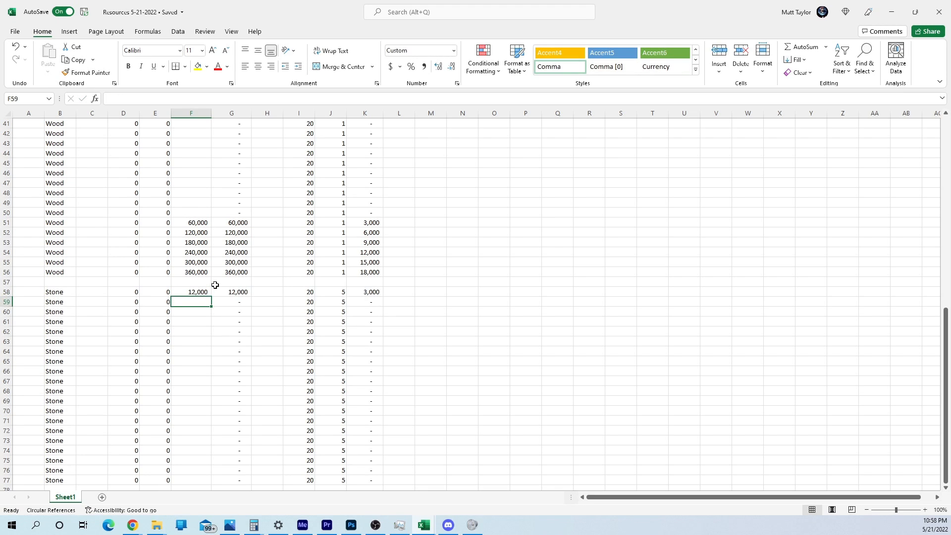
Step: Enter 24,000, 36,000, 48,000 and 60,000 as the Stone amounts in cells F59 to F62
type("24000")
key("Return")
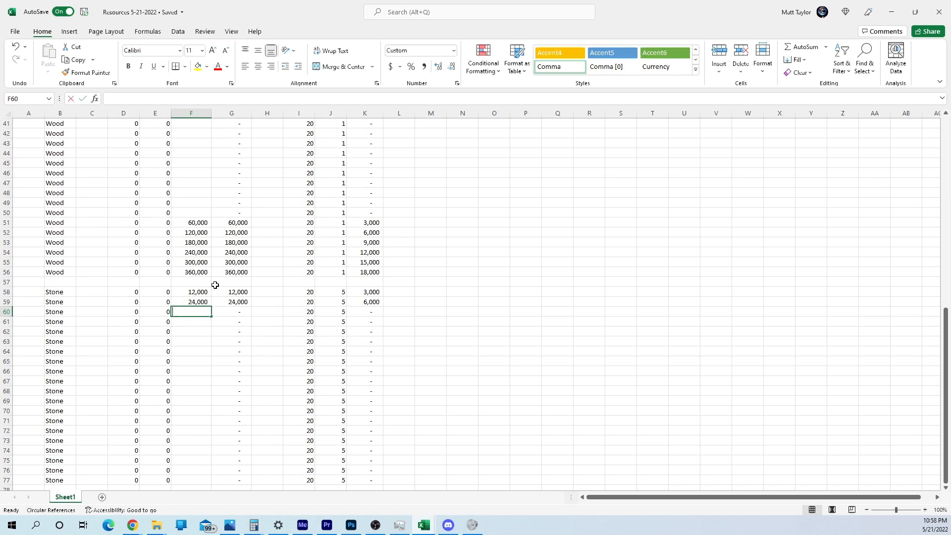
type("36000")
key("Return")
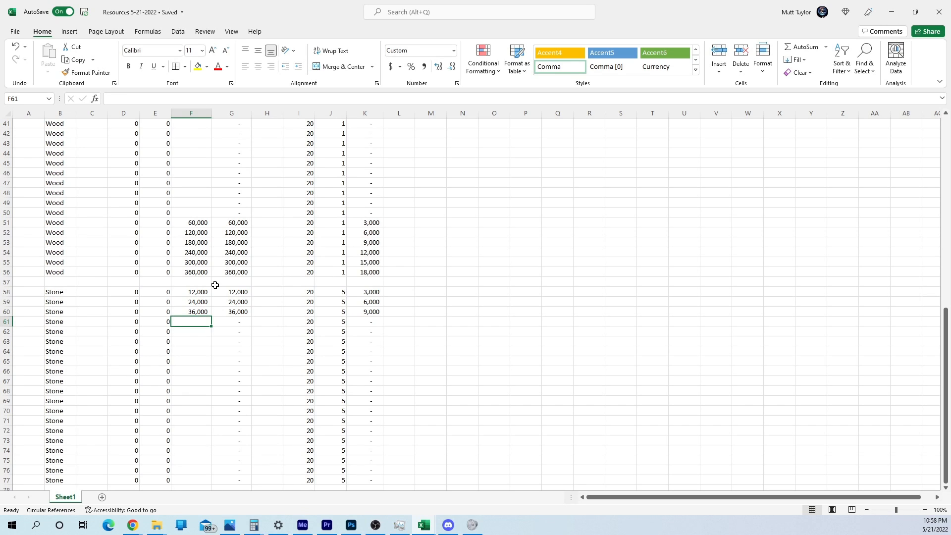
type("48000")
key("Return")
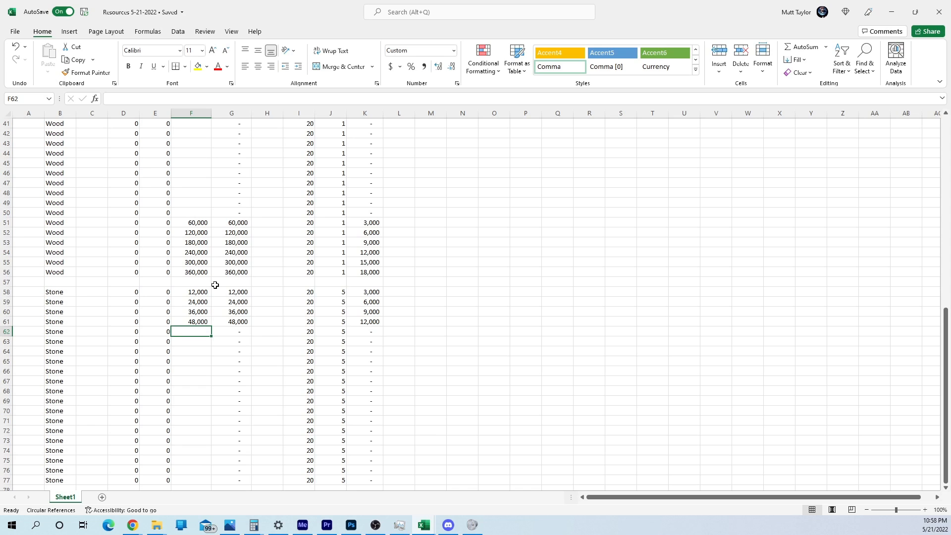
type("6000")
key("Return")
key("Up")
type("6")
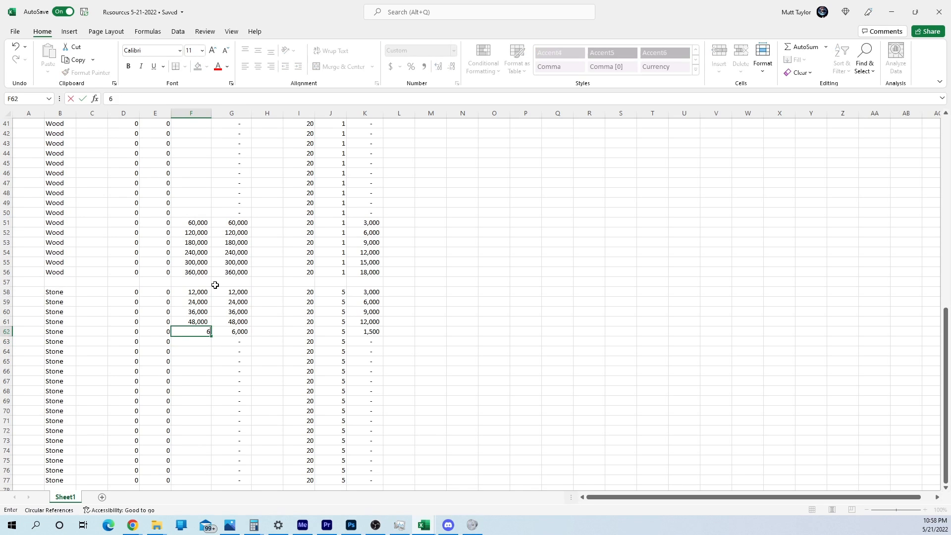
type("0,000")
key("Return")
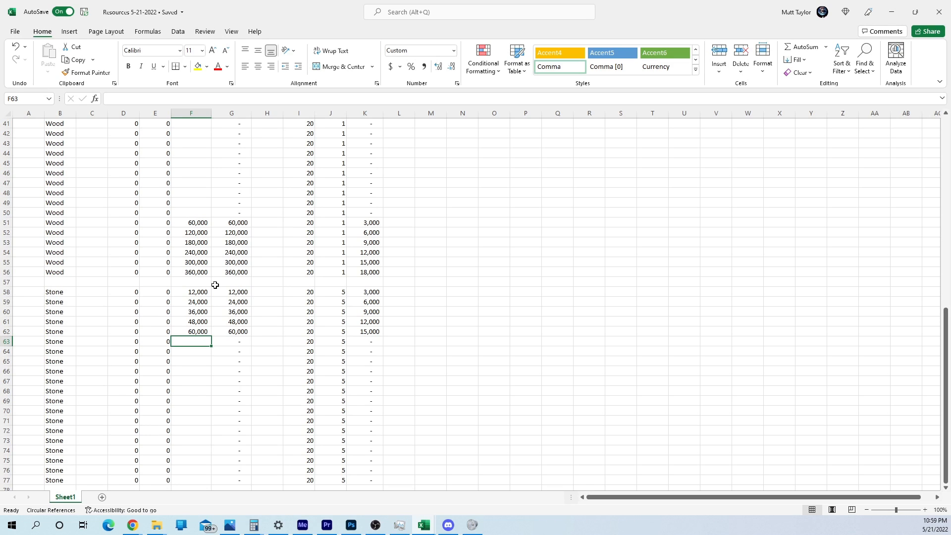
Step: Try 62,000, 63,000 and 64,000 as the Stone amount in cell F63
type("62000")
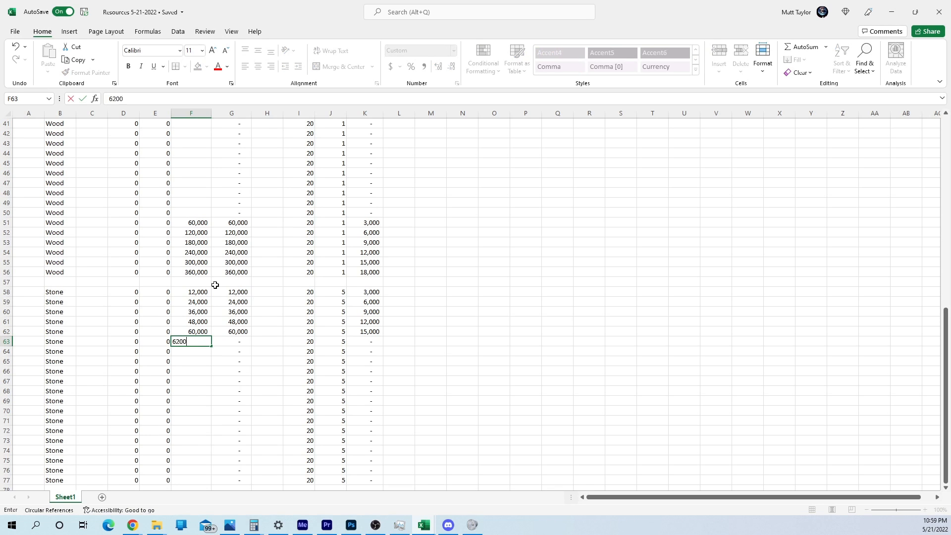
key("Return")
key("Up")
type("63,000")
key("Return")
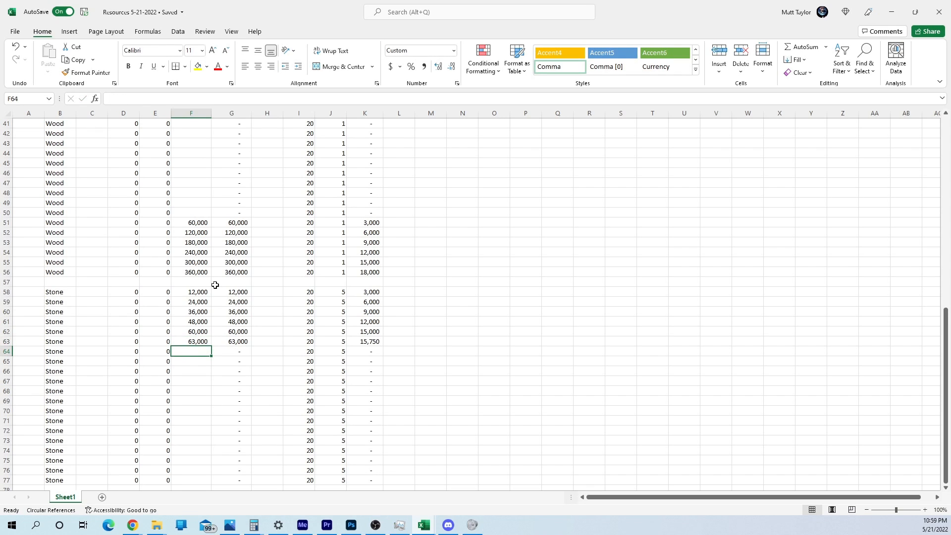
key("Up")
type("64,00")
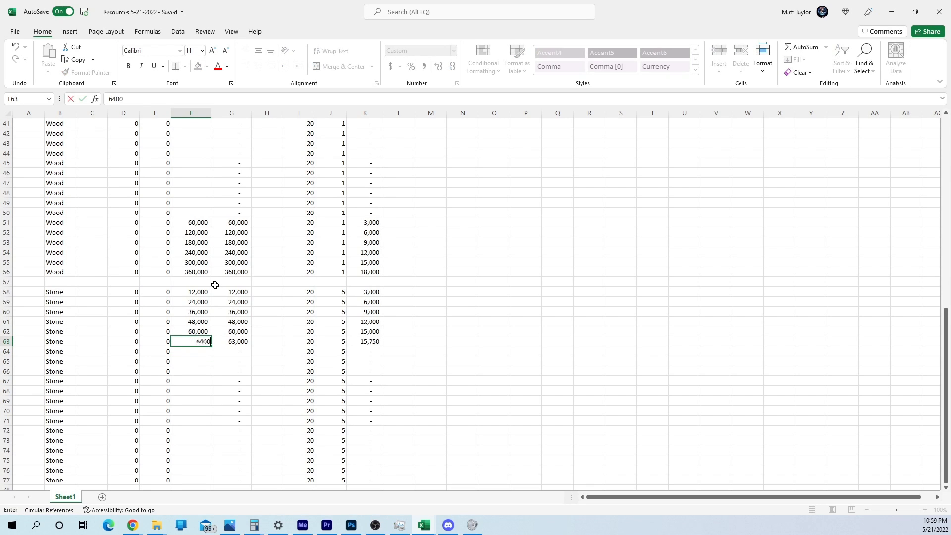
type("0")
key("Return")
Step: Set the Stone amount in cell F63 to 72,000
key("Up")
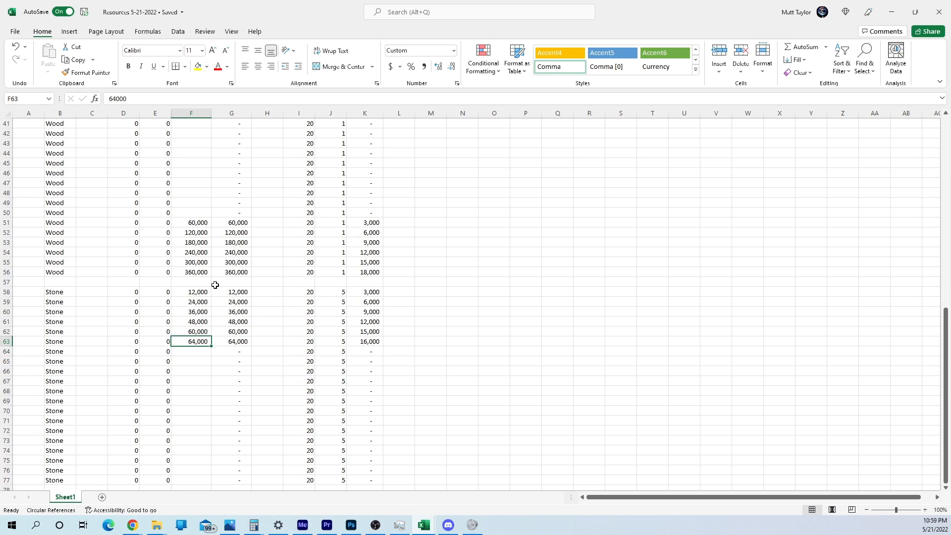
type("720000")
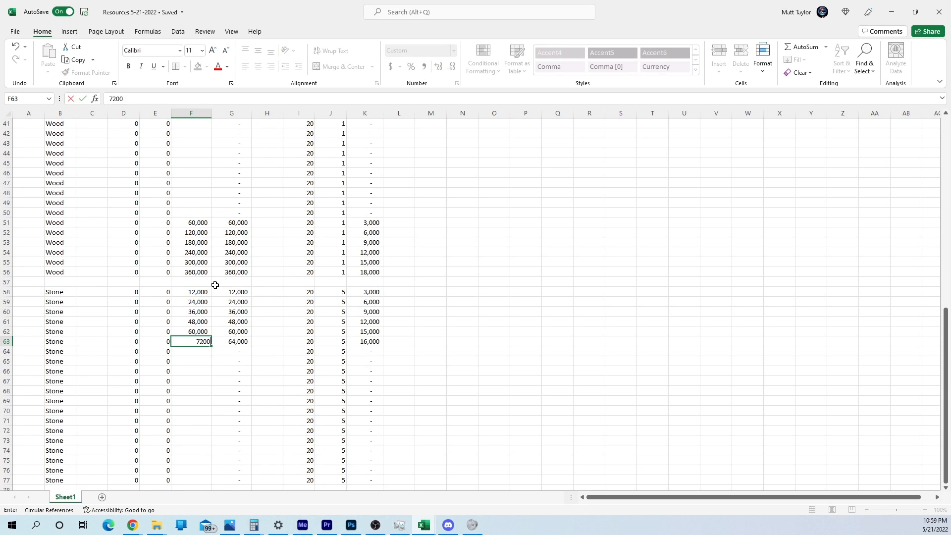
key("Return")
key("Up")
type("72,000")
key("Return")
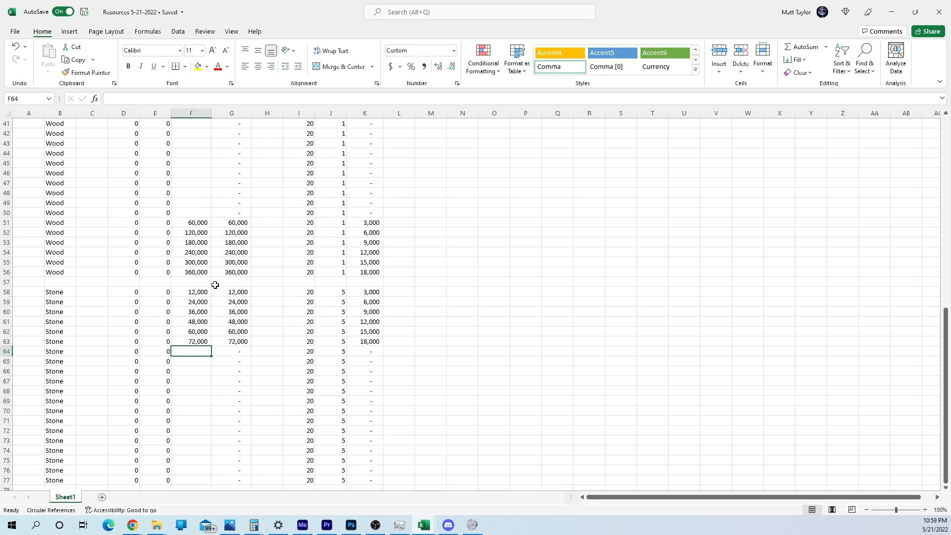
Step: Copy the Stone block B58:K77 and paste it below, starting at cell B79
scroll(196, 198, "down", 2)
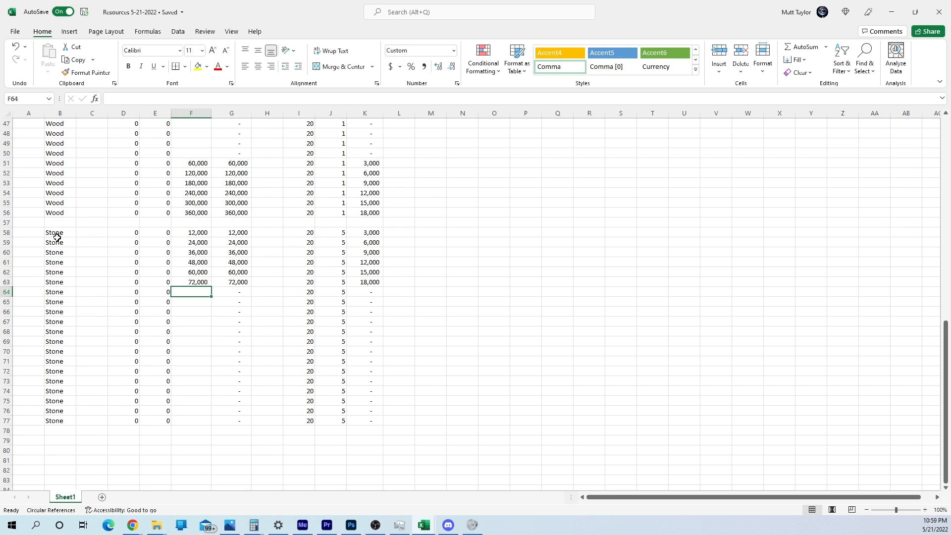
left_click_drag(57, 237, 380, 418)
key("ctrl+c")
scroll(369, 407, "down", 2)
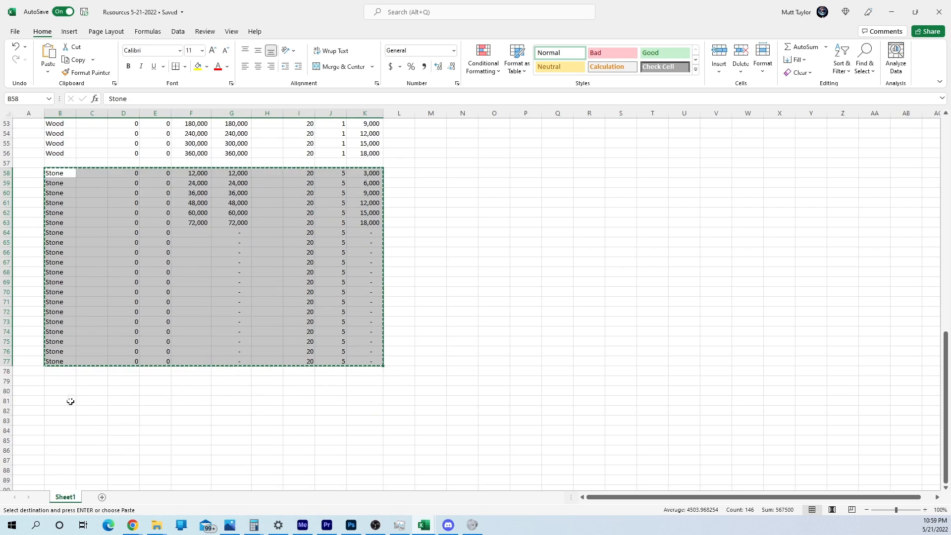
left_click(67, 383)
key("ctrl+v")
scroll(205, 386, "down", 1)
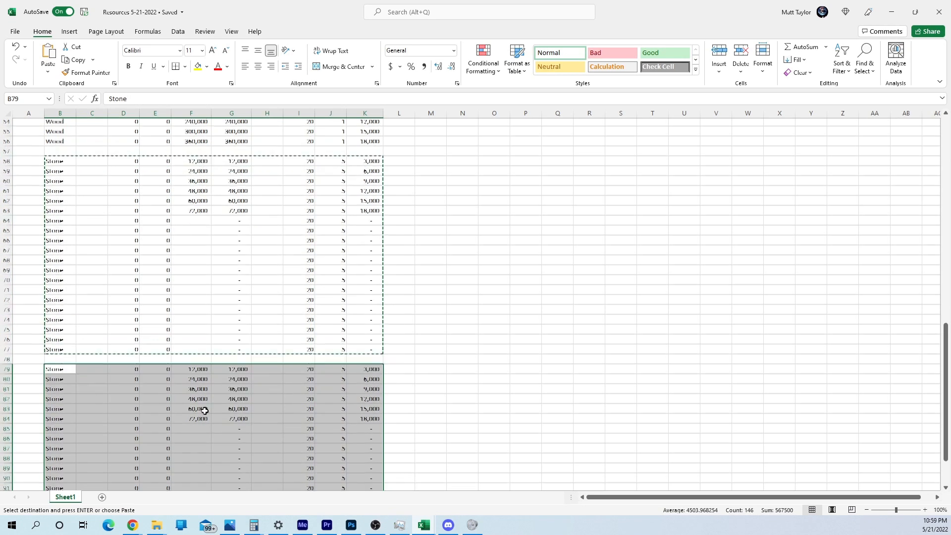
Step: Set cells J79, J80 and J81 in the pasted block to 10
left_click(204, 390)
scroll(164, 420, "down", 1)
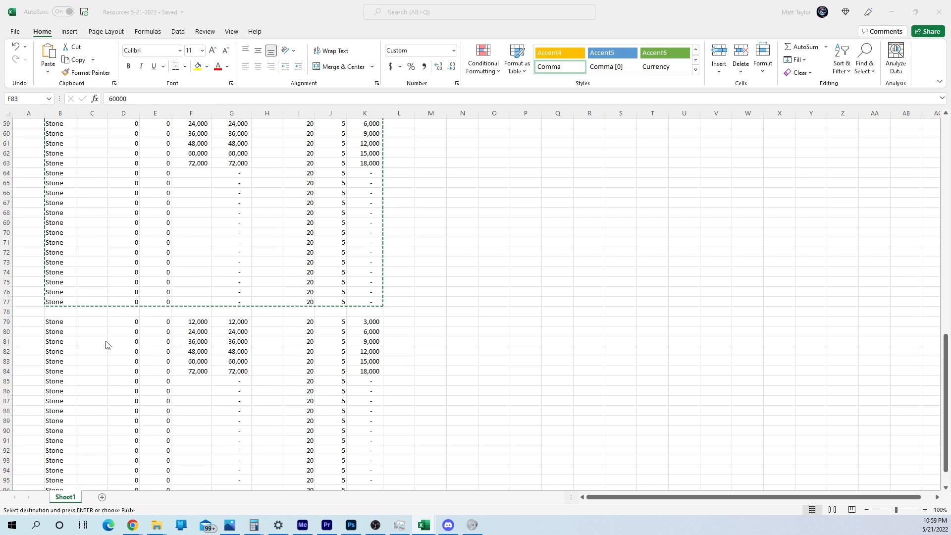
left_click(344, 320)
type("10")
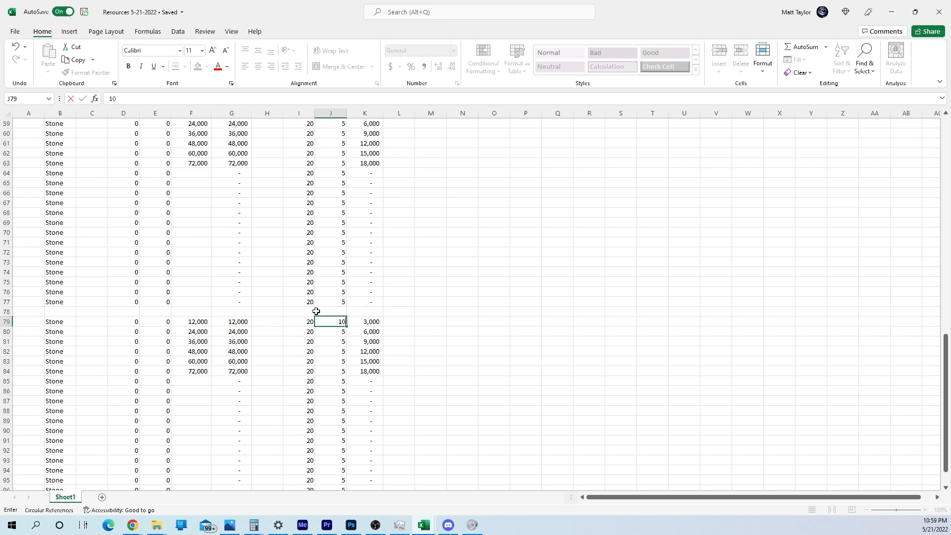
key("Return")
type("10")
key("Return")
type("10")
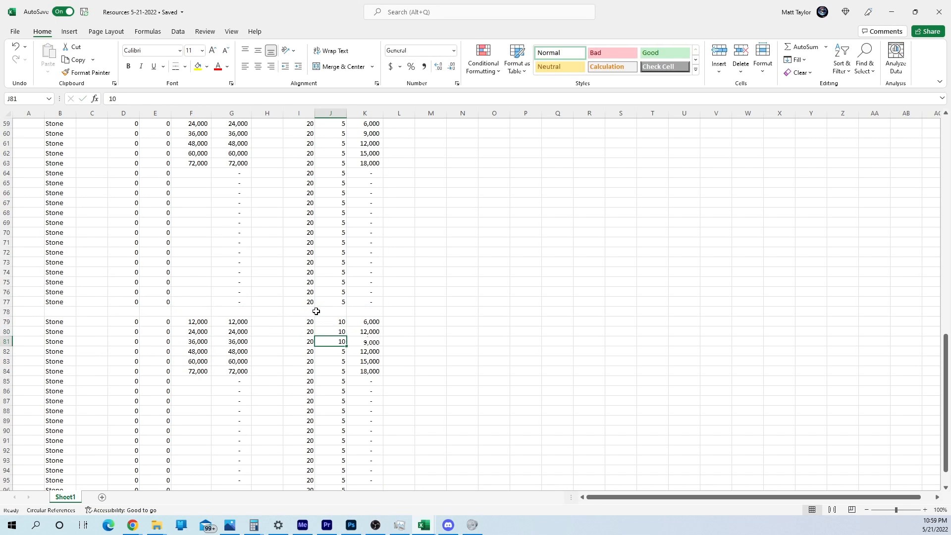
key("Return")
Step: Rename the resource in cell B79 to Iron and fill the name down through B98
scroll(316, 311, "down", 1)
left_click(61, 292)
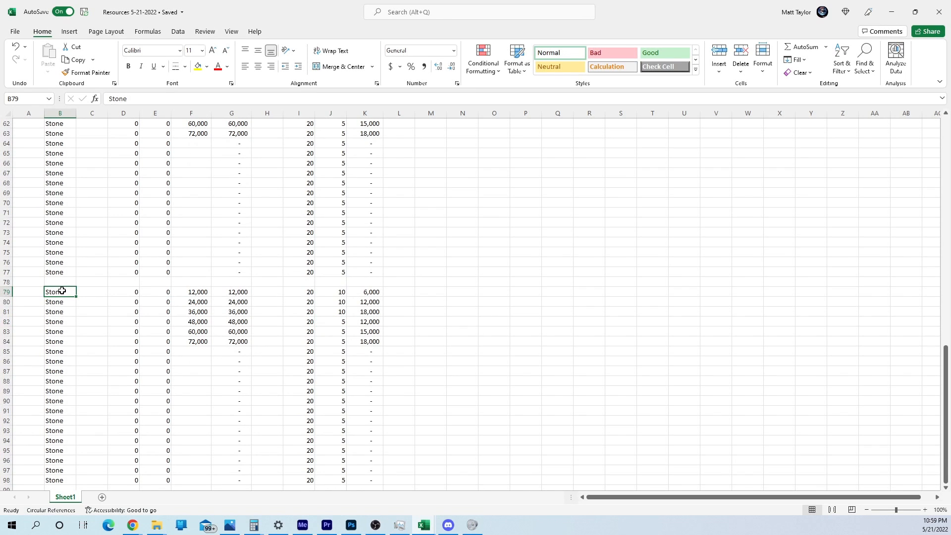
type("I")
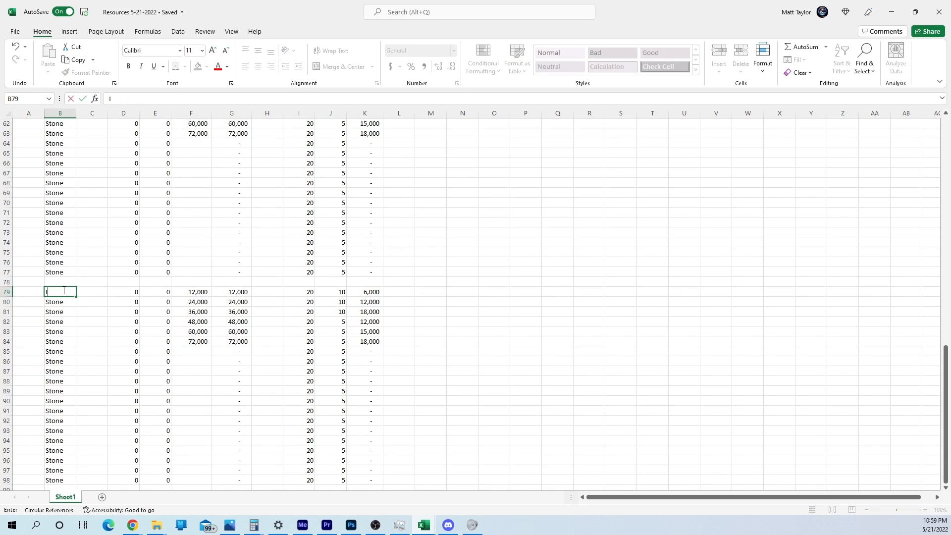
type("orn")
key("BackSpace")
key("BackSpace")
scroll(70, 265, "down", 3)
key("Up")
key("Up")
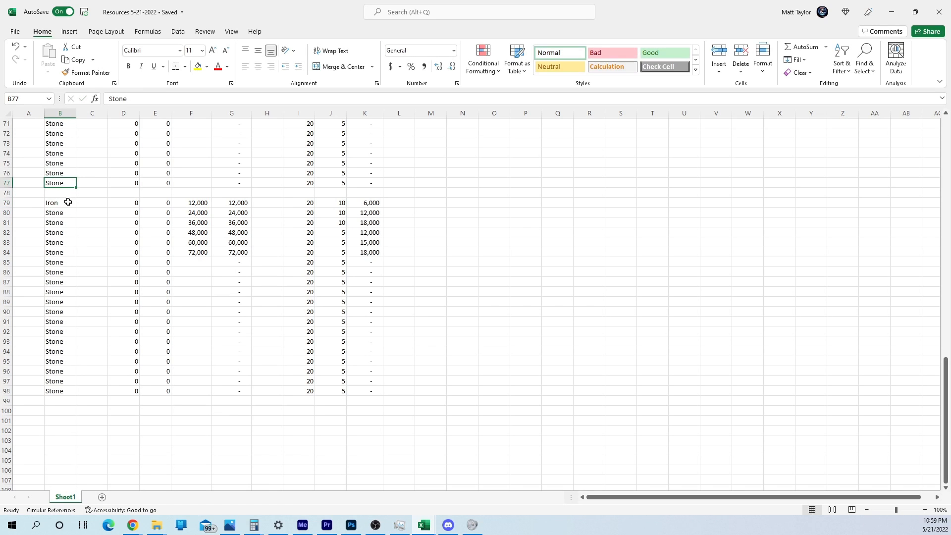
left_click(69, 204)
left_click_drag(77, 208, 62, 392)
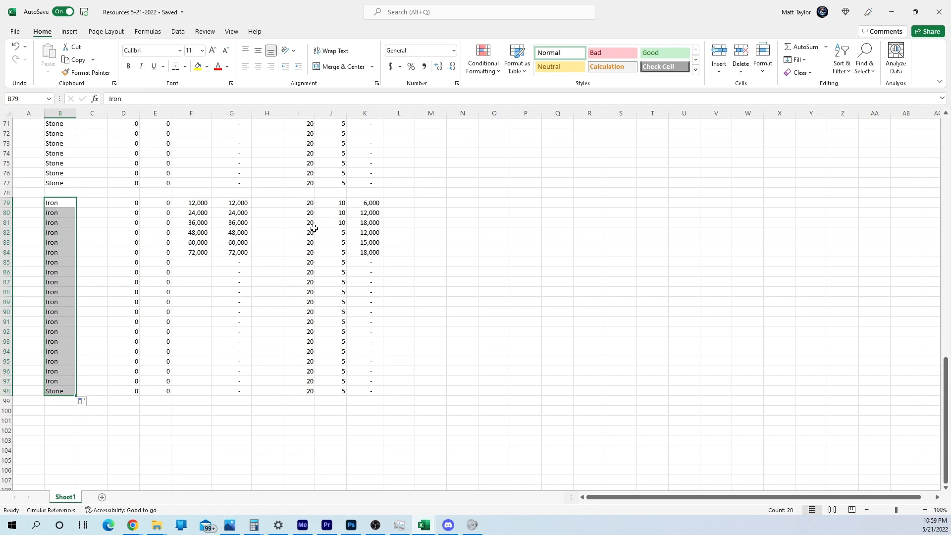
Step: Copy the 10 from cell J80 into the remaining Iron rows, J82 through J98
left_click(370, 213)
left_click(339, 211)
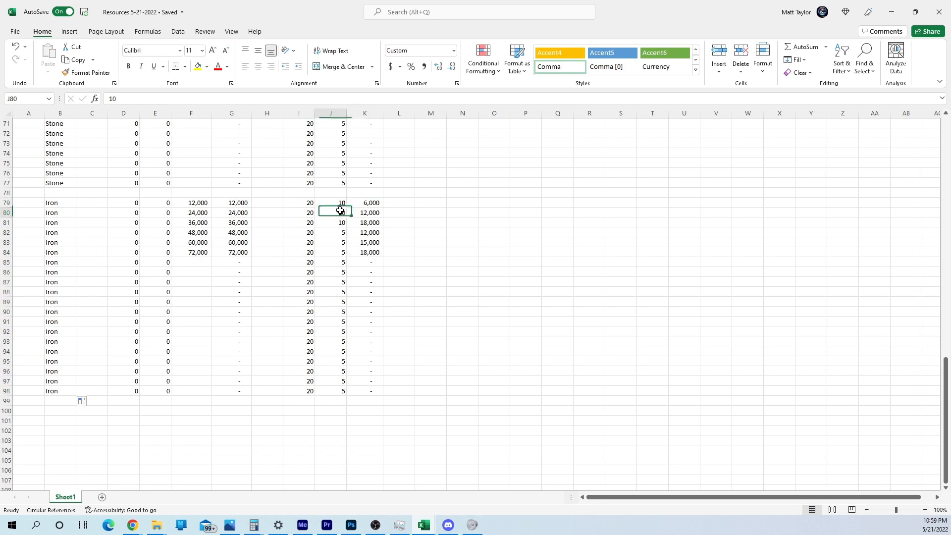
key("ctrl+c")
key("Down")
key("Down")
key("ctrl+v")
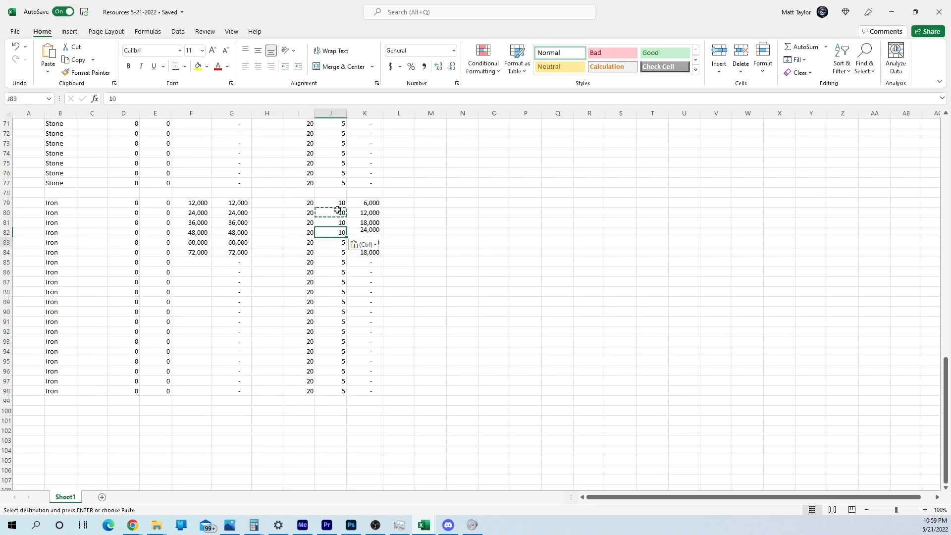
key("Down")
key("ctrl+v")
key("Down")
key("ctrl+v")
key("Down")
key("ctrl+v")
key("Down")
key("ctrl+v")
key("Down")
key("ctrl+v")
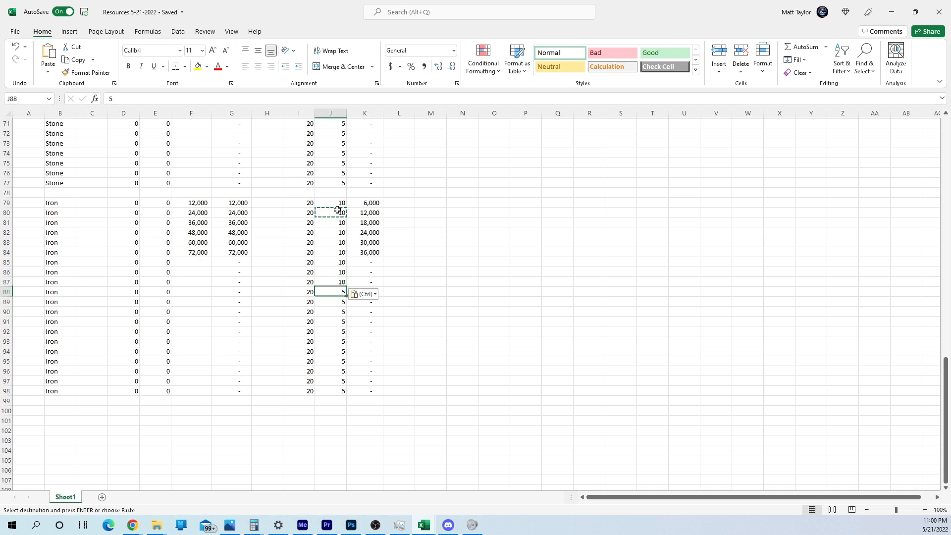
key("Down")
key("ctrl+v")
key("Down")
key("ctrl+v")
key("Down")
key("ctrl+v")
key("Down")
key("ctrl+v")
key("Down")
key("ctrl+v")
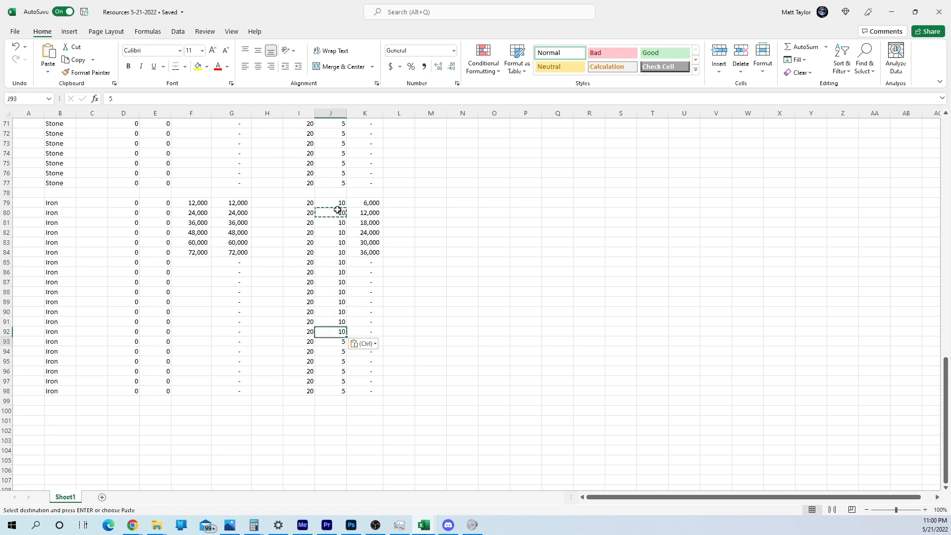
key("Down")
key("ctrl+v")
key("Down")
key("ctrl+v")
key("Down")
key("ctrl+v")
key("Down")
key("ctrl+v")
key("Down")
key("ctrl+v")
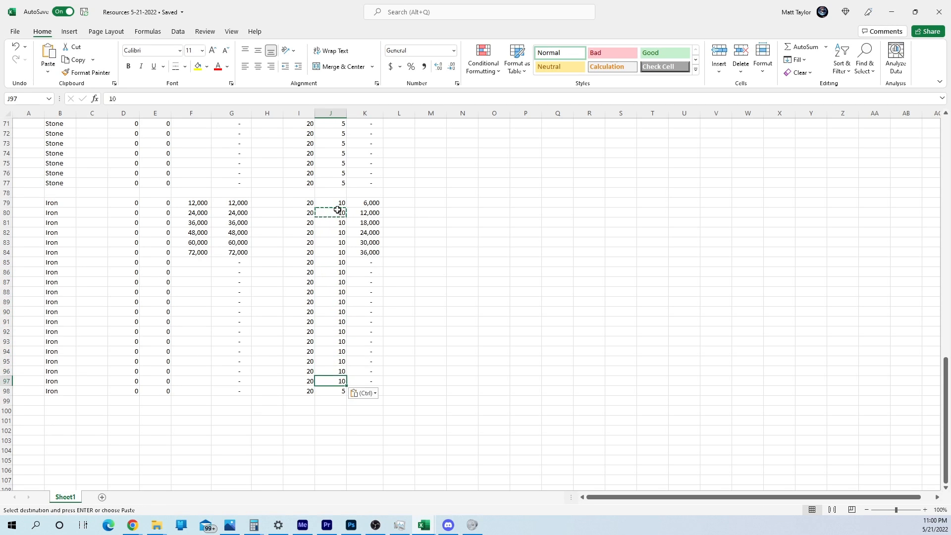
key("Down")
key("ctrl+v")
Step: Set the first Iron amount, in cell F79, to 6,000
scroll(335, 206, "up", 3)
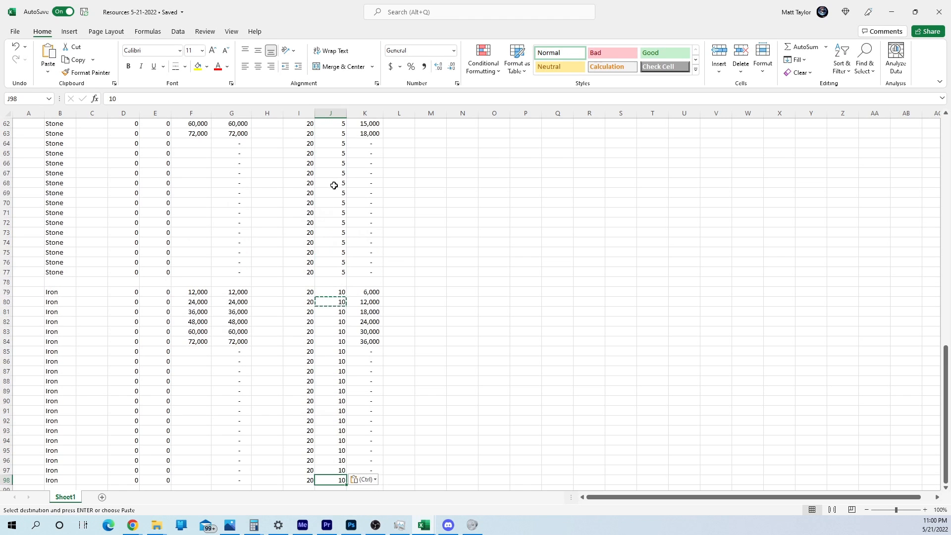
left_click(203, 299)
left_click(202, 293)
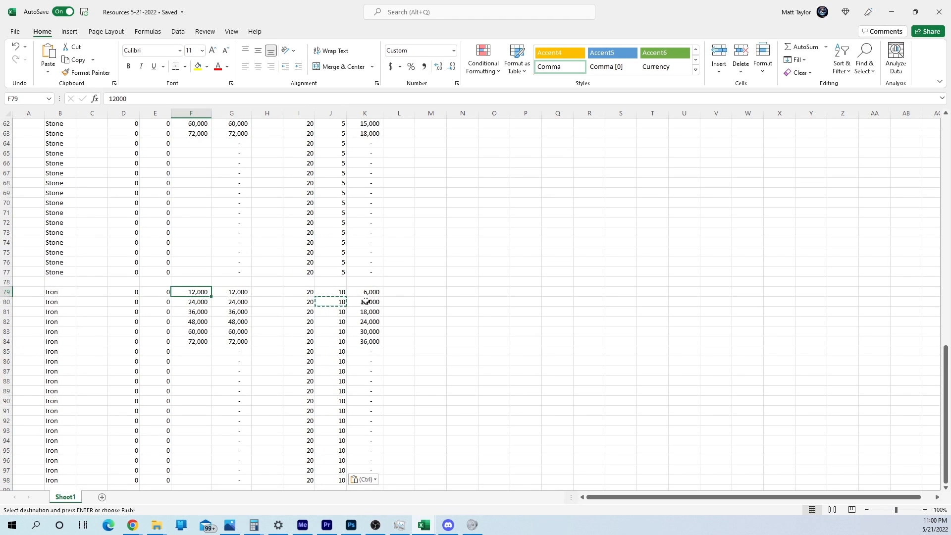
scroll(361, 303, "up", 2)
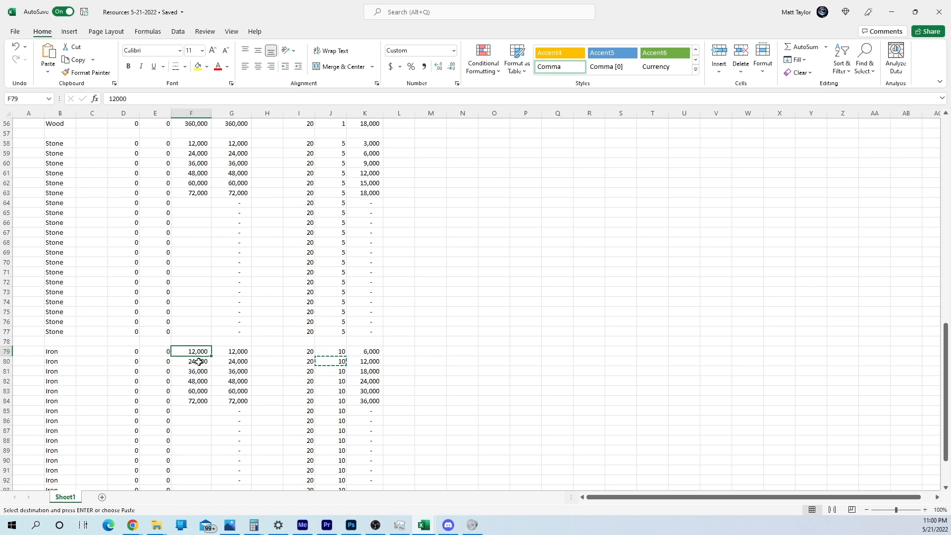
type("6")
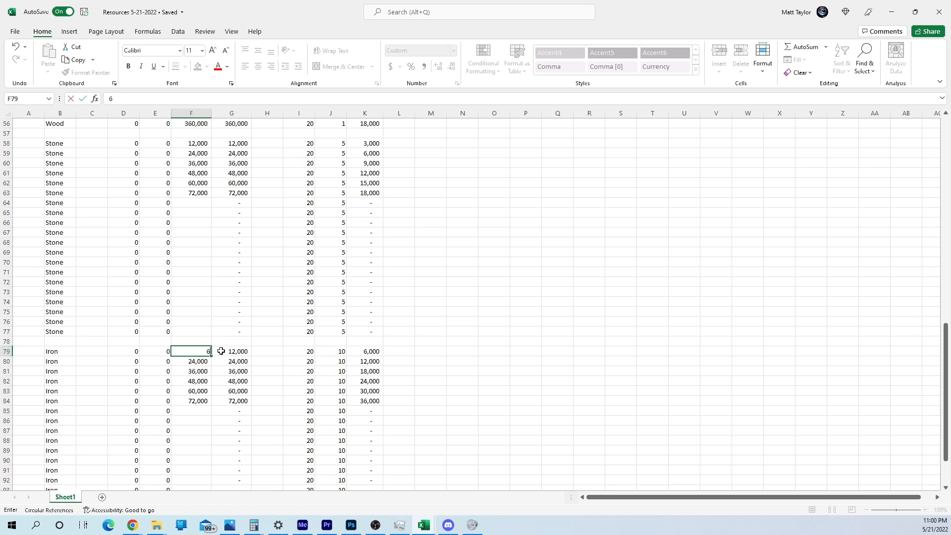
type("0")
key("Return")
key("Up")
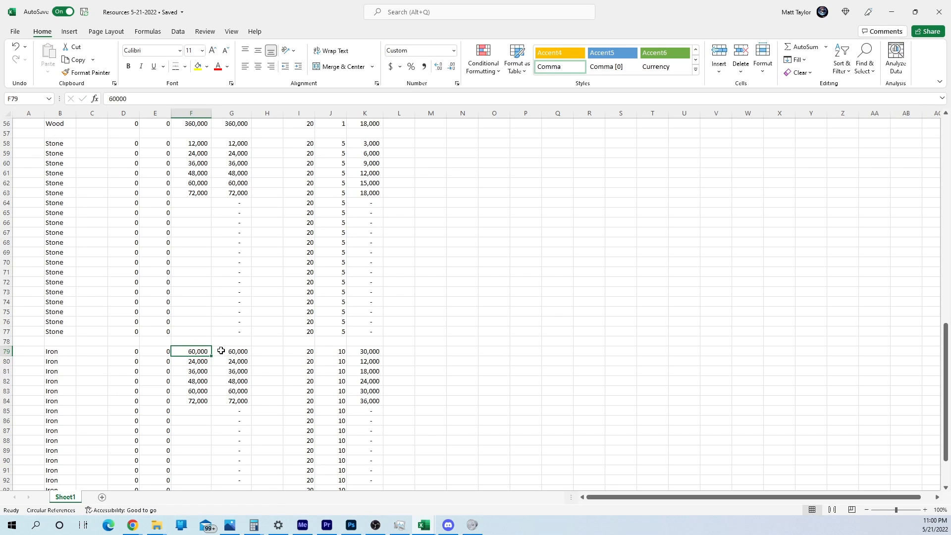
type("5")
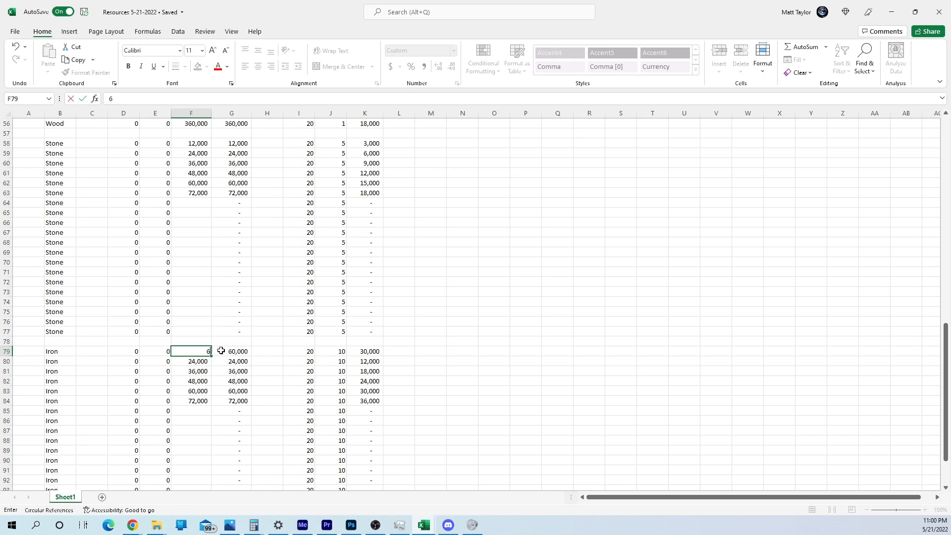
type("00")
key("Return")
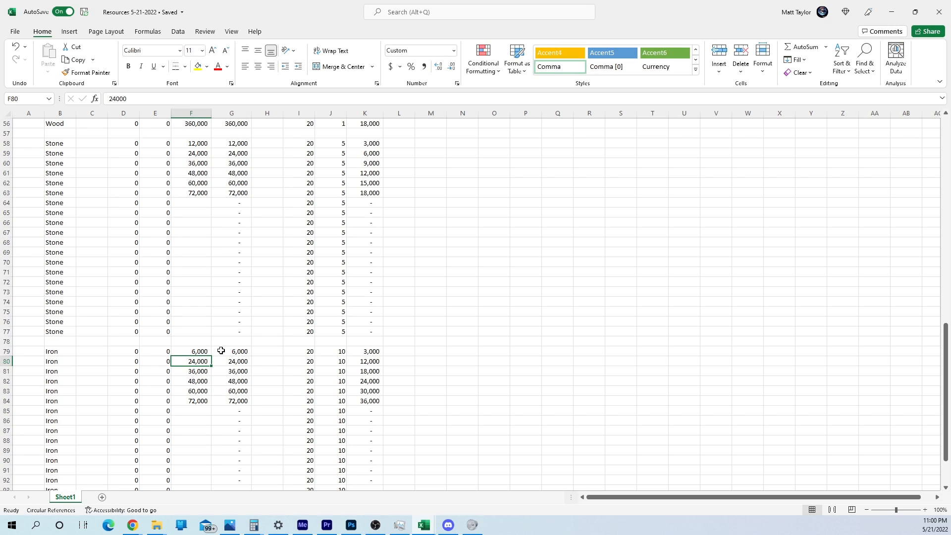
Step: Set the Iron amounts in cells F80 and F81 to 12,000 and 26,000
type("12000")
key("Return")
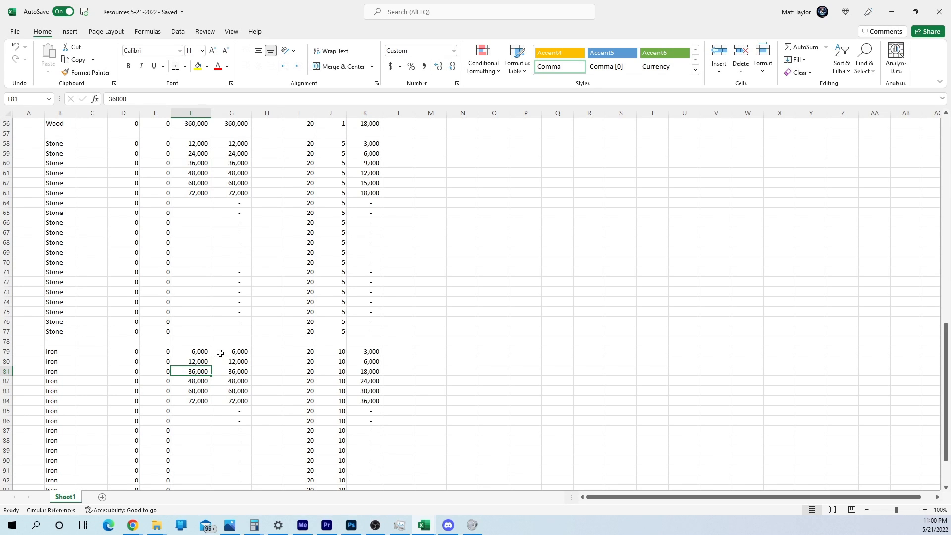
type("26000")
key("Return")
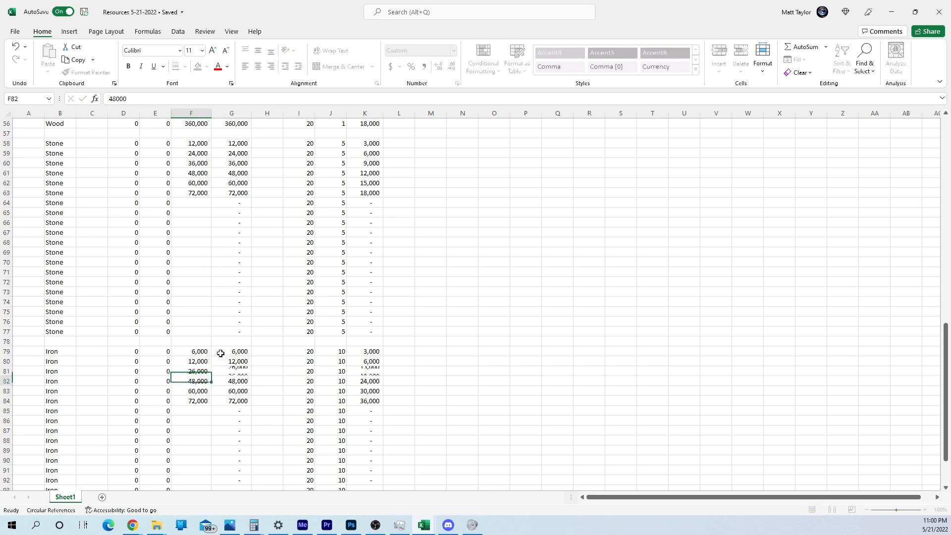
Step: Set the Iron amounts in cells F81 and F82 to 18,000 and 24,000
key("Up")
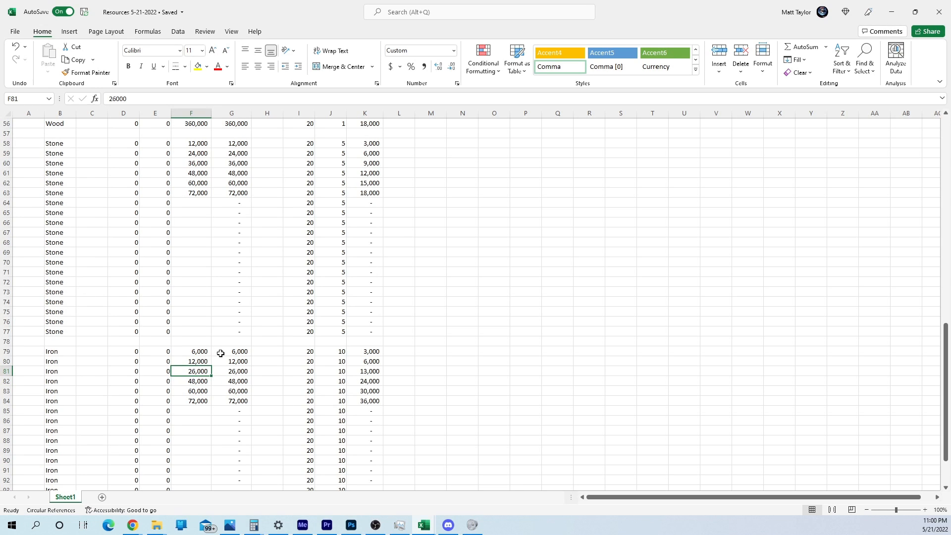
type("18000")
key("Return")
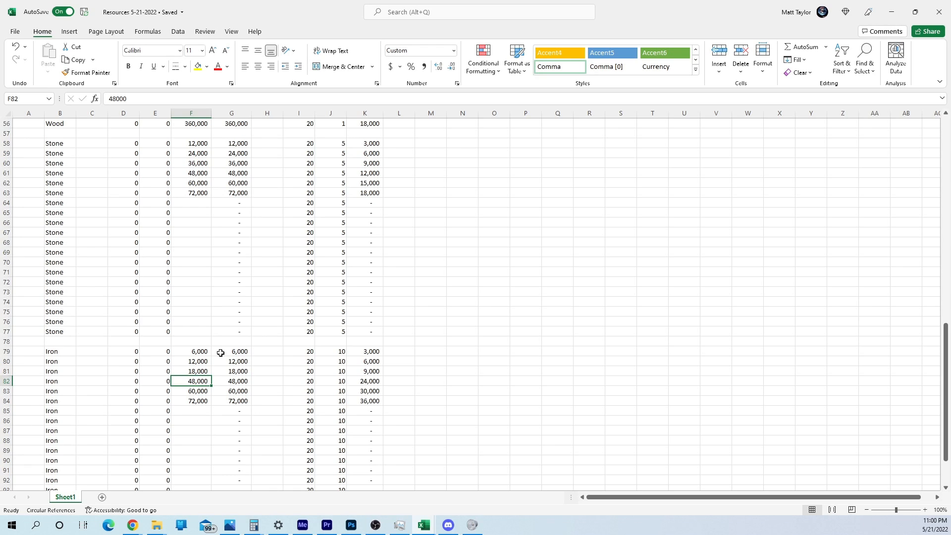
type("240000")
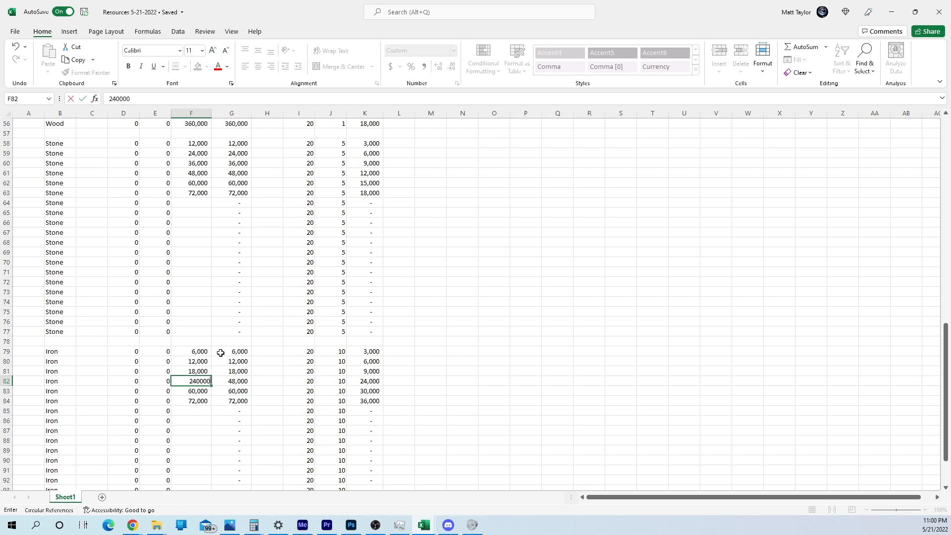
key("Return")
key("Up")
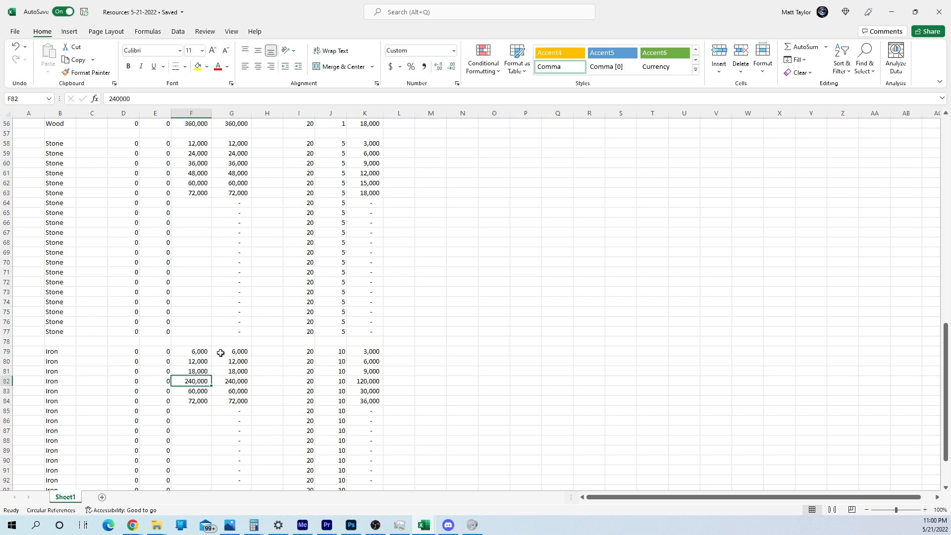
type("24000")
key("Return")
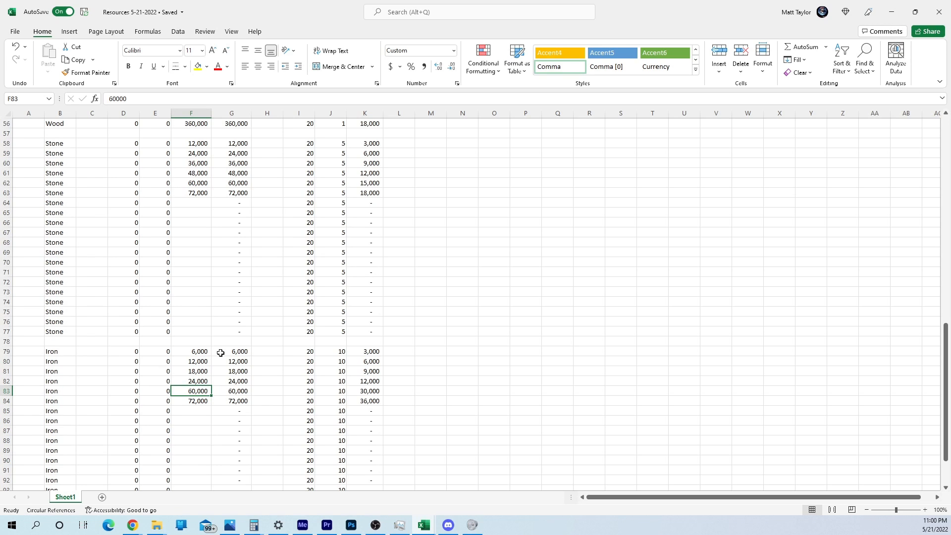
Step: Set the Iron amounts in cells F83 and F84 to 30,000 and 36,000
type("30000")
key("Return")
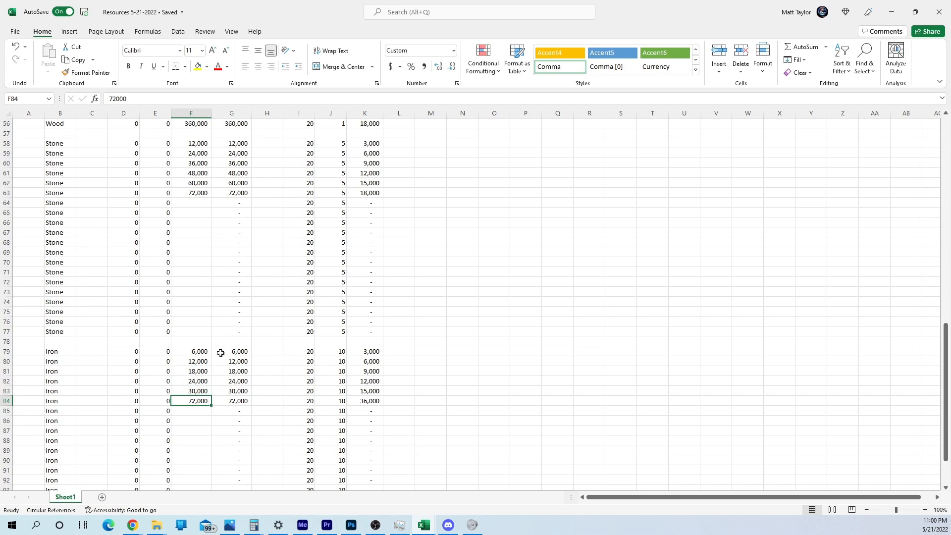
type("36000")
key("Return")
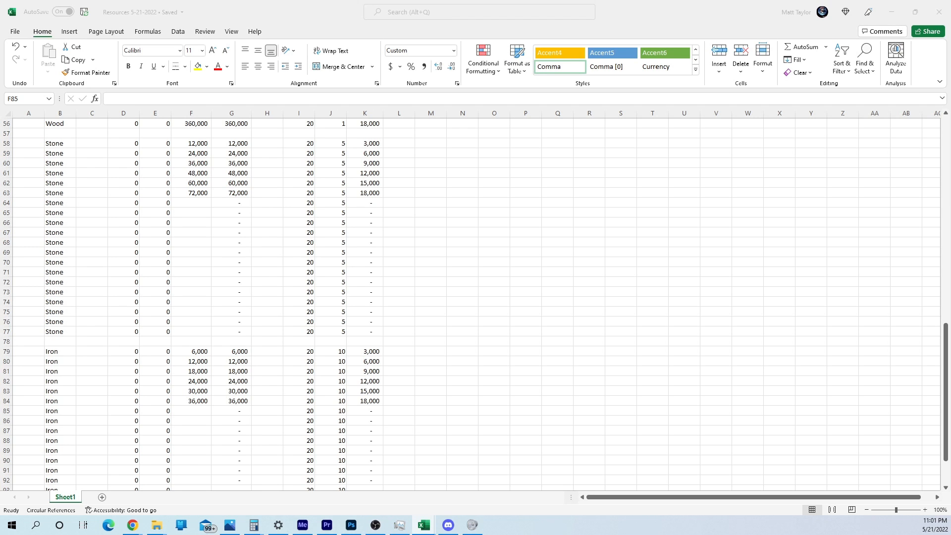
key("alt+Tab")
scroll(406, 336, "down", 5)
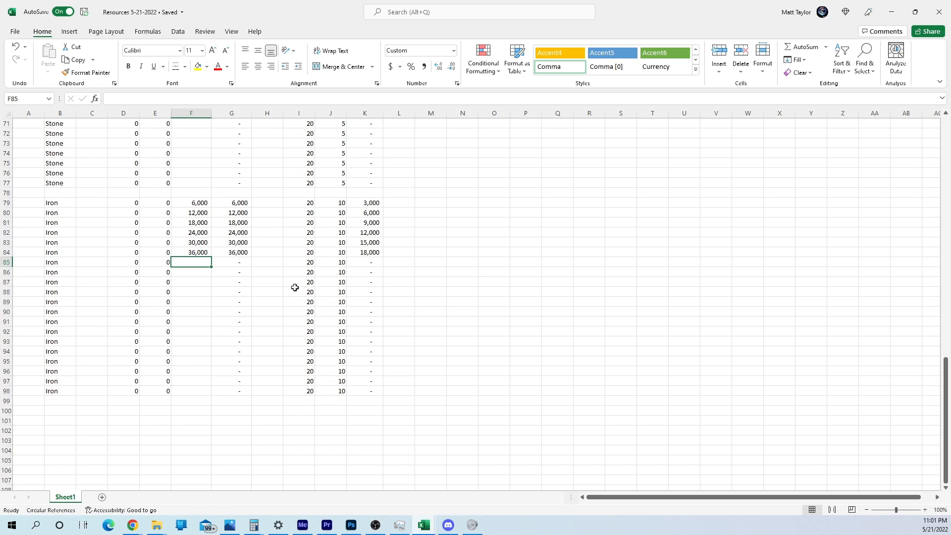
scroll(295, 287, "up", 4)
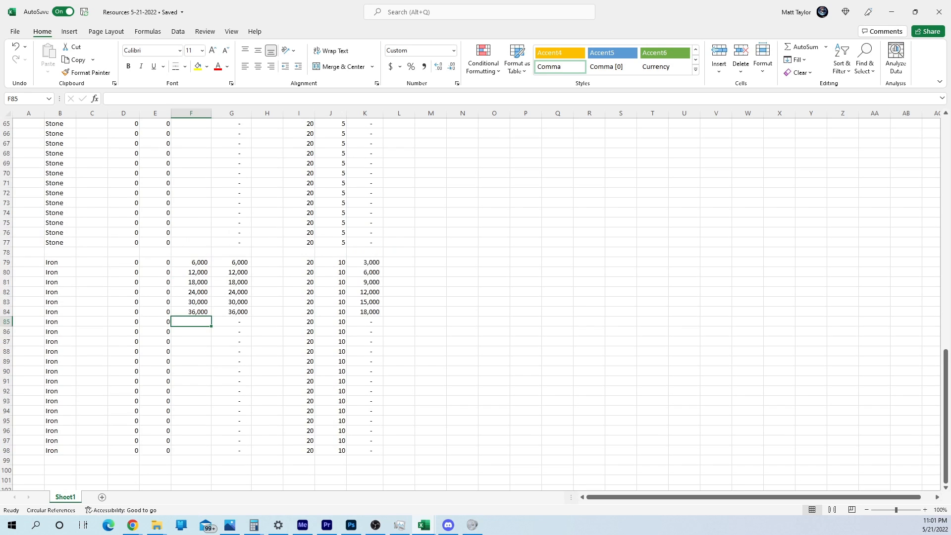
scroll(295, 297, "up", 1)
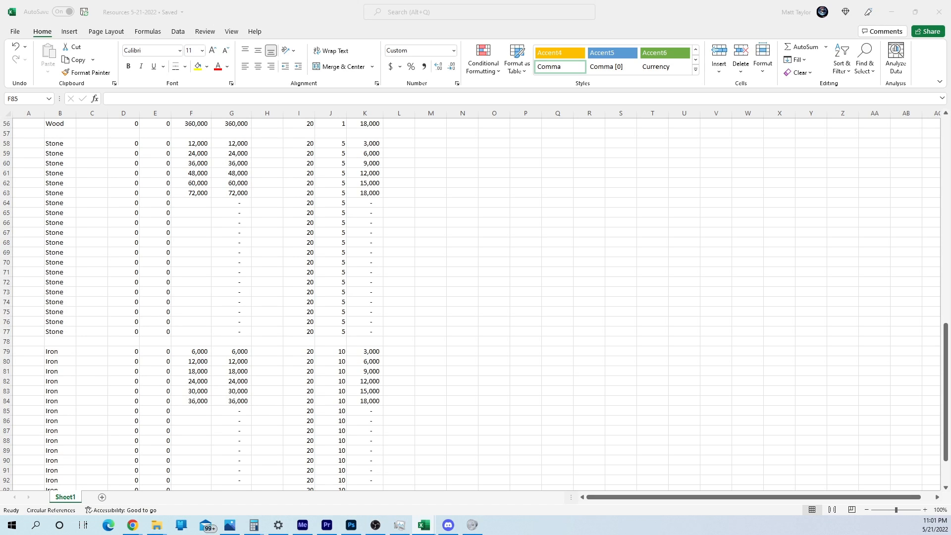
left_click(466, 335)
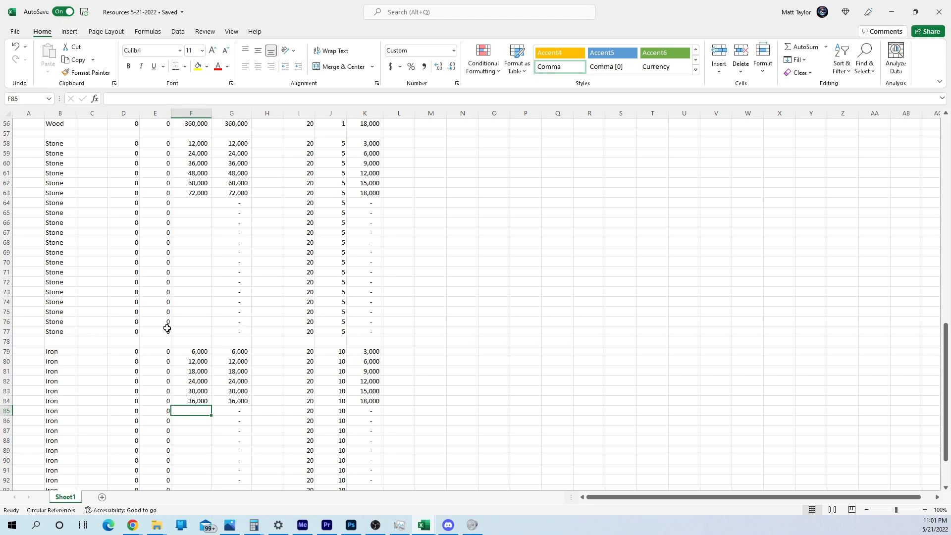
Step: Enter the heading Food in cell B105, a few rows below the Iron block
scroll(401, 321, "down", 3)
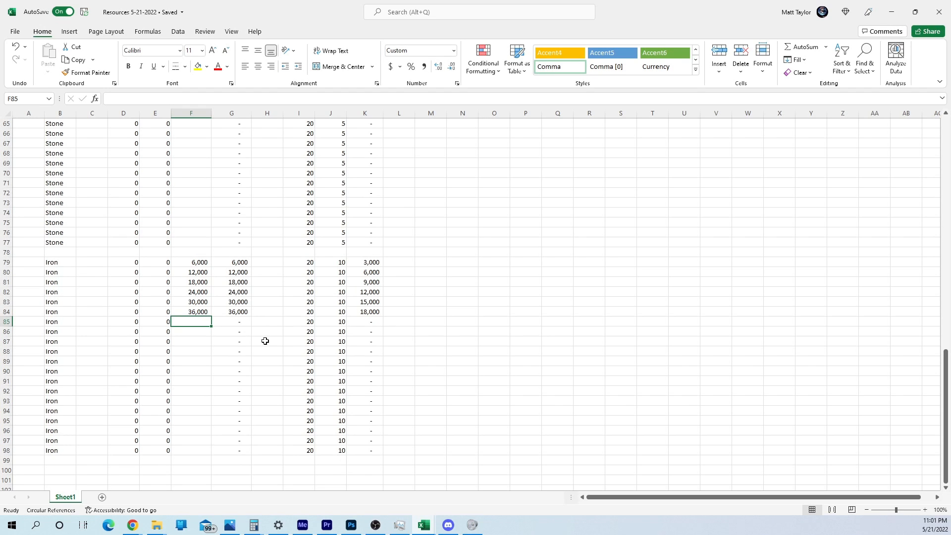
scroll(266, 338, "down", 1)
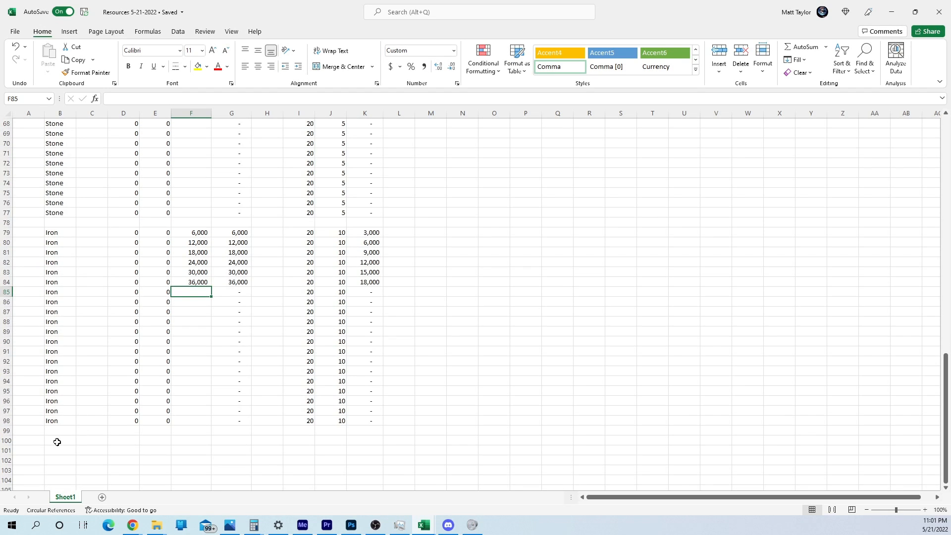
left_click(55, 461)
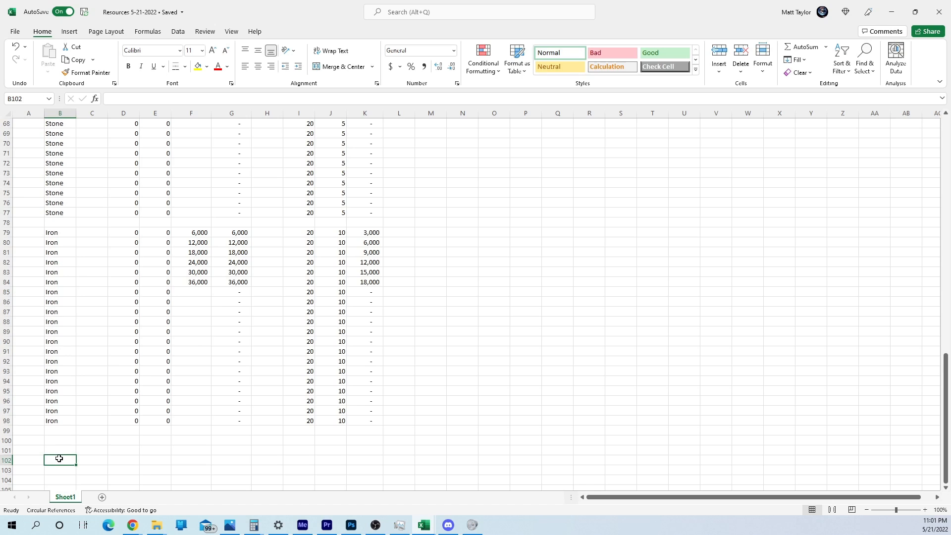
scroll(58, 457, "down", 1)
left_click(63, 439)
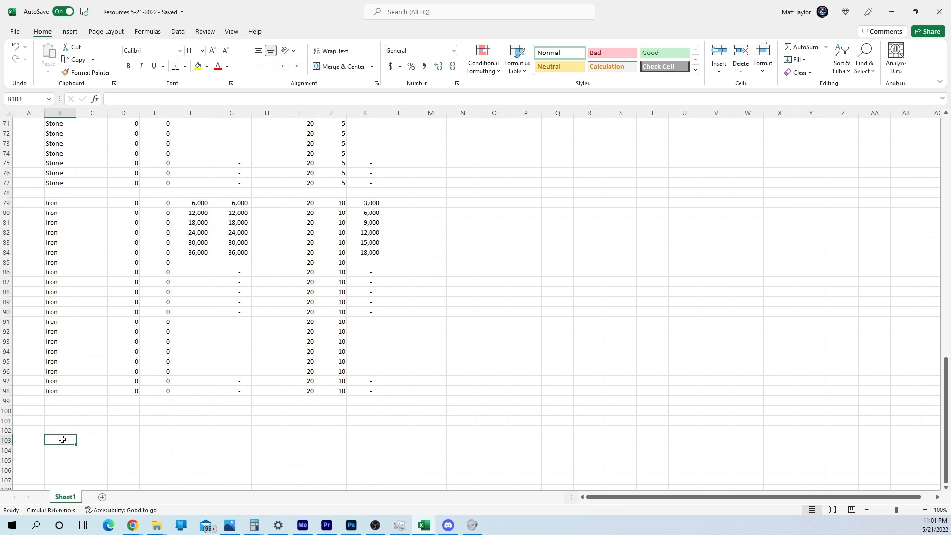
left_click(64, 456)
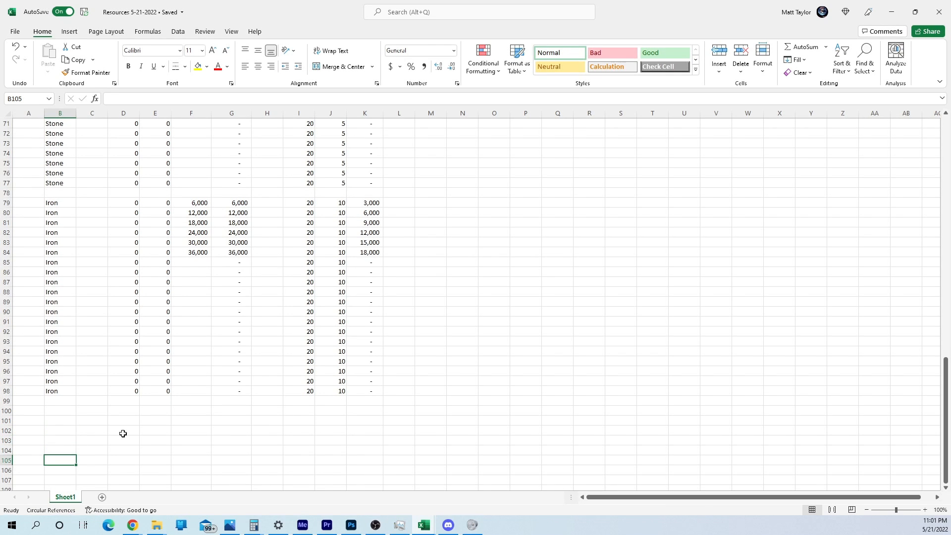
type("Fo")
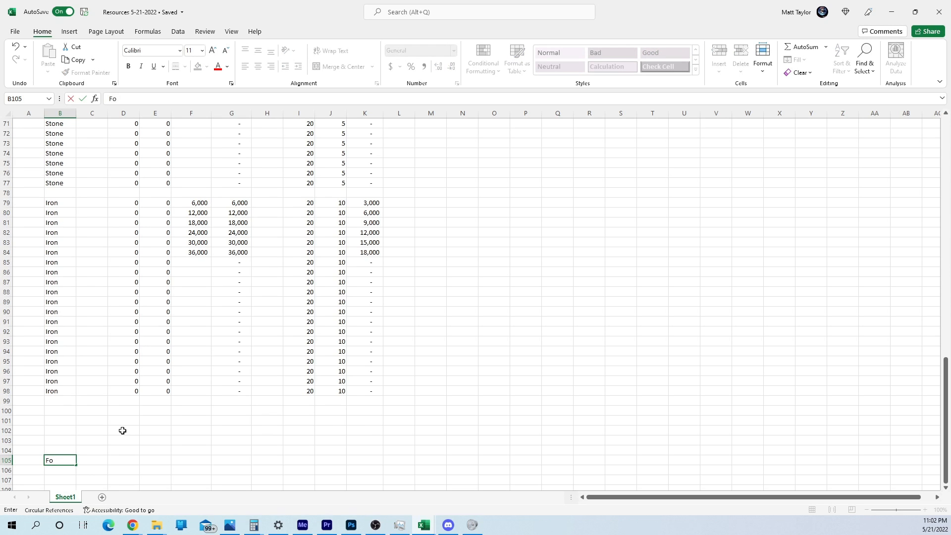
type("ood")
key("Tab")
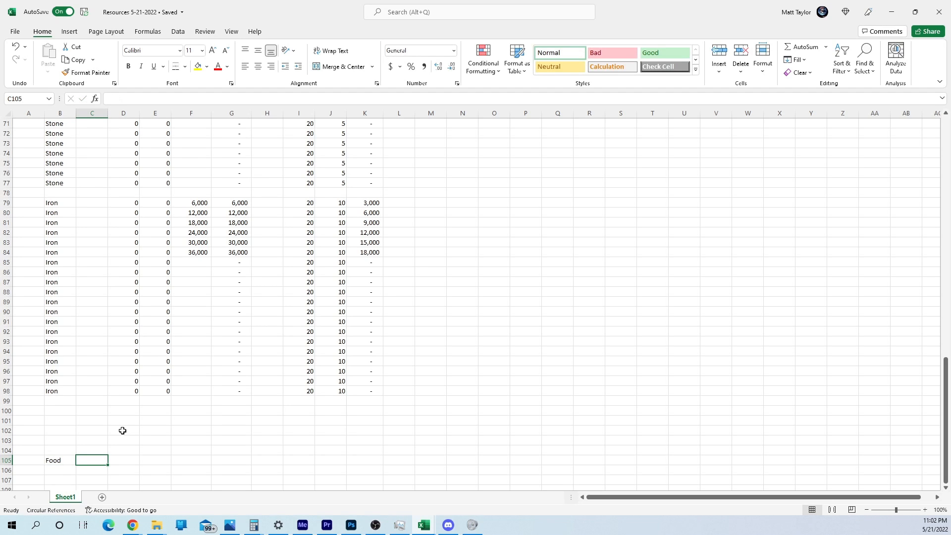
Step: Add the headings Wood, Stone and Iron beside Food in cells C105, D105 and E105
type("Wooo")
key("BackSpace")
key("BackSpace")
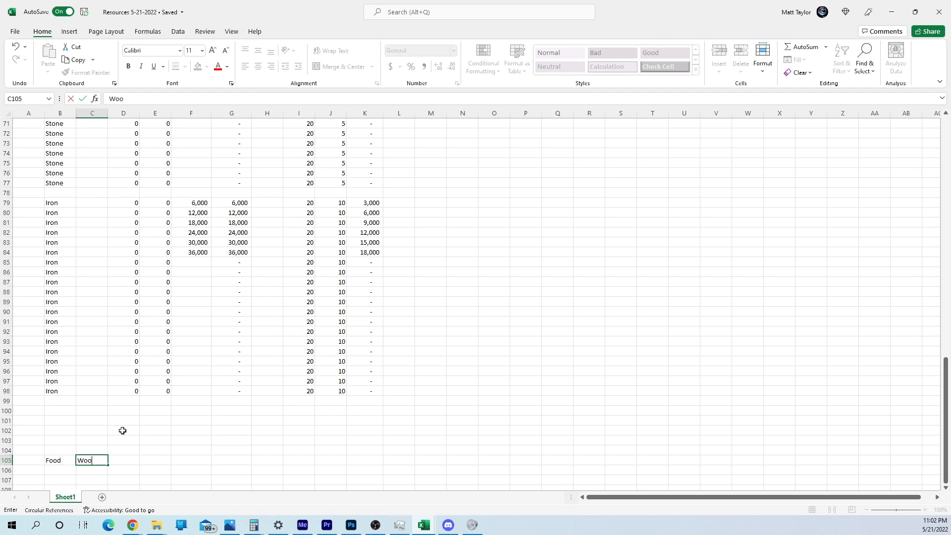
key("Tab")
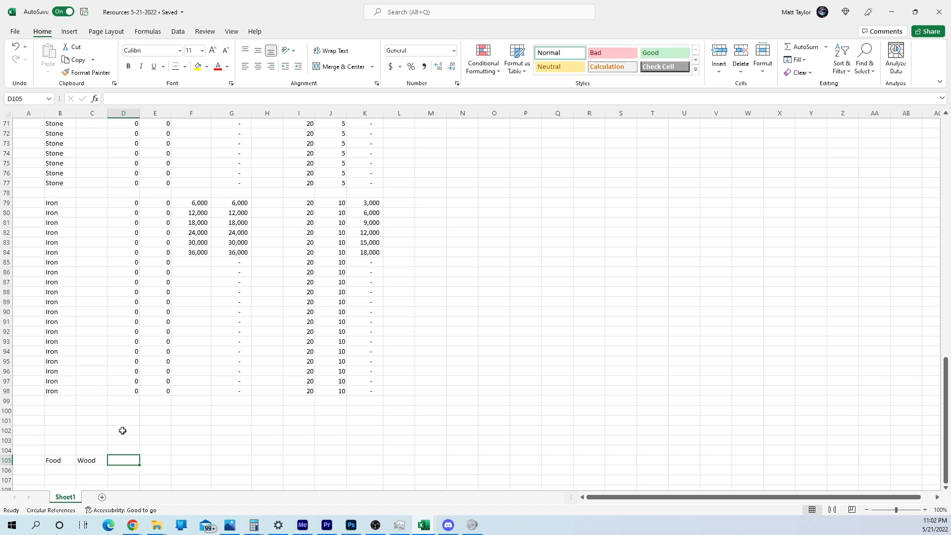
type("Ston")
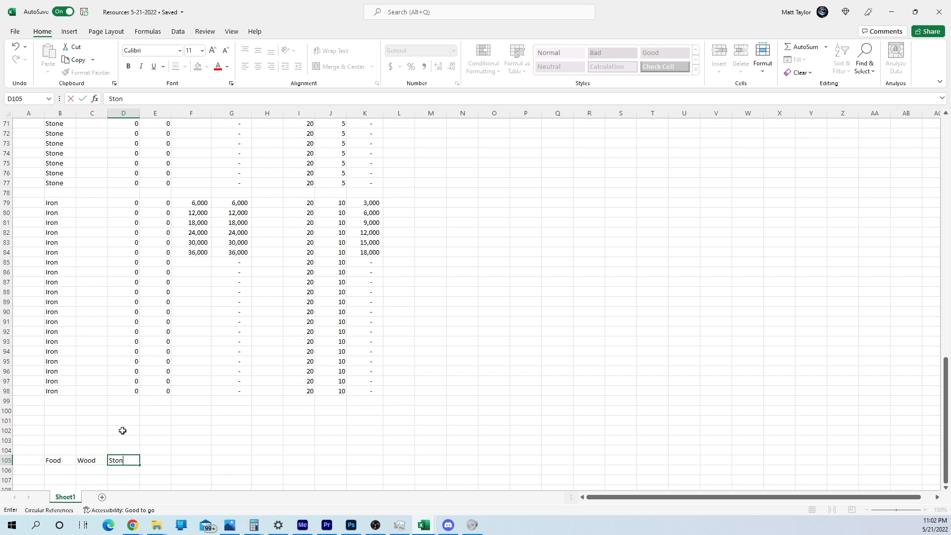
type("e")
key("Tab")
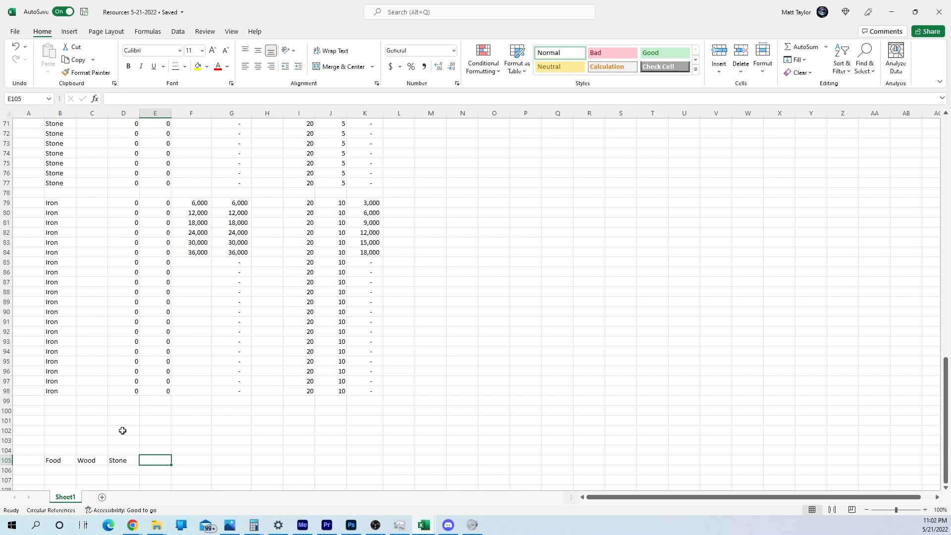
type("Iron")
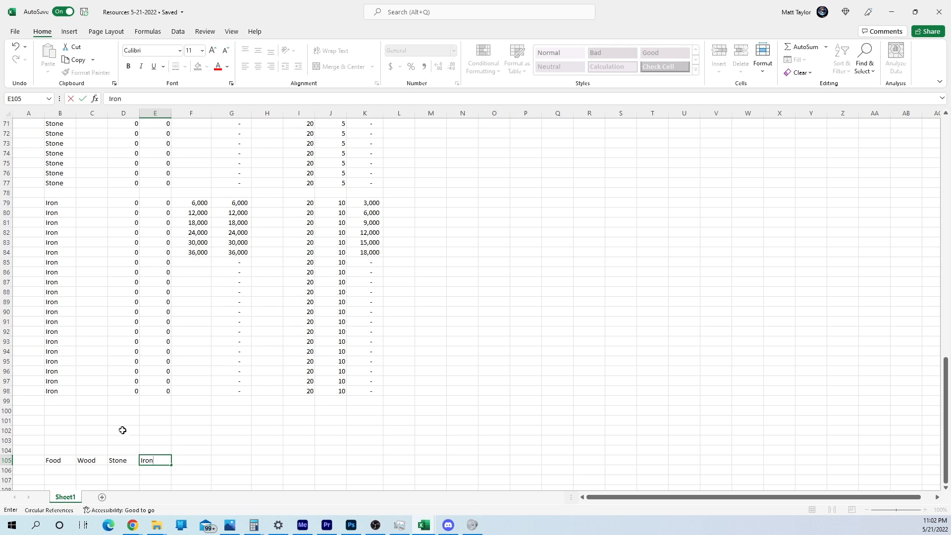
left_click(194, 451)
Step: Select cell B106 under the Food heading and look over the Wood, Stone and Iron blocks above
left_click(69, 471)
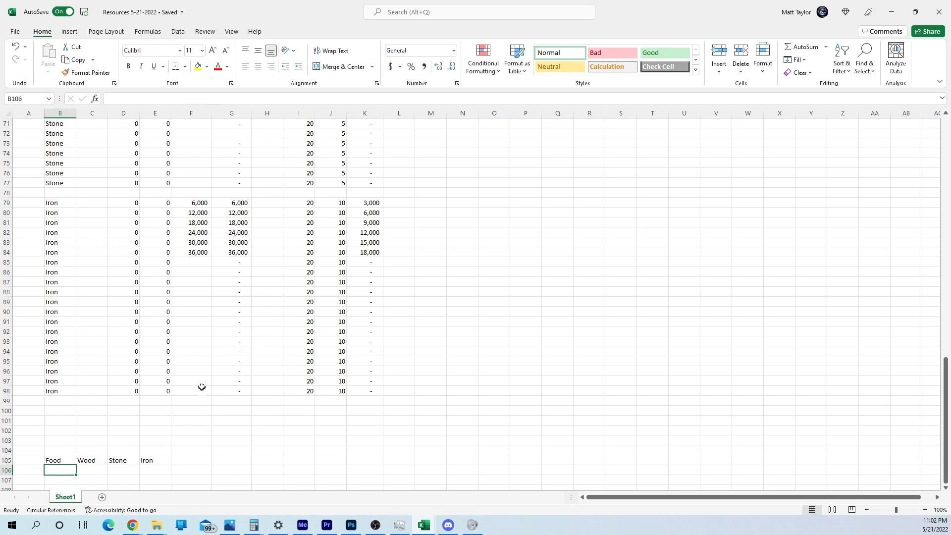
scroll(263, 429, "up", 3)
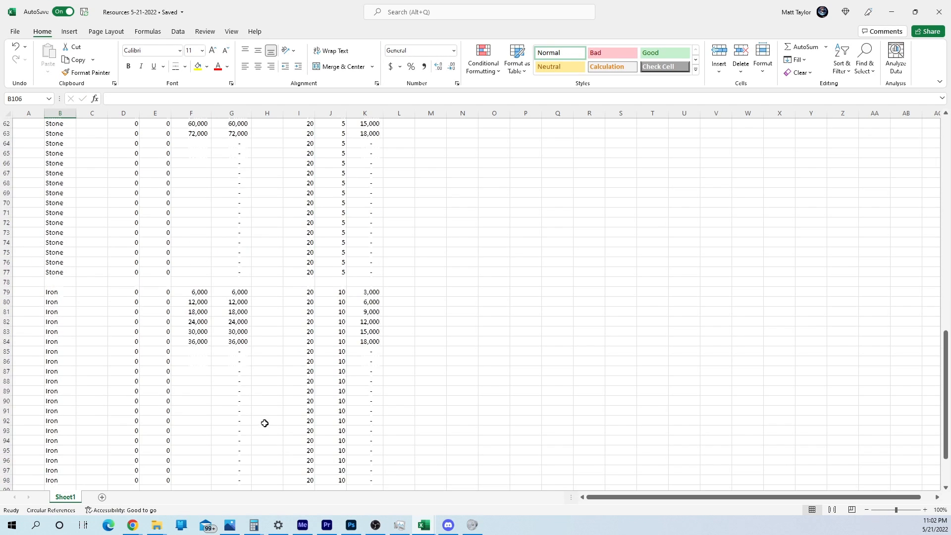
scroll(265, 421, "up", 8)
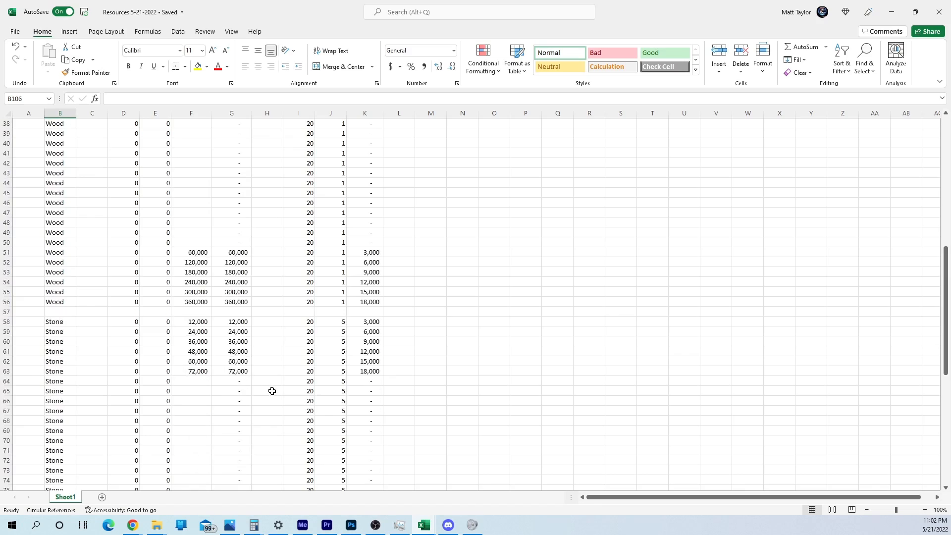
scroll(272, 391, "down", 10)
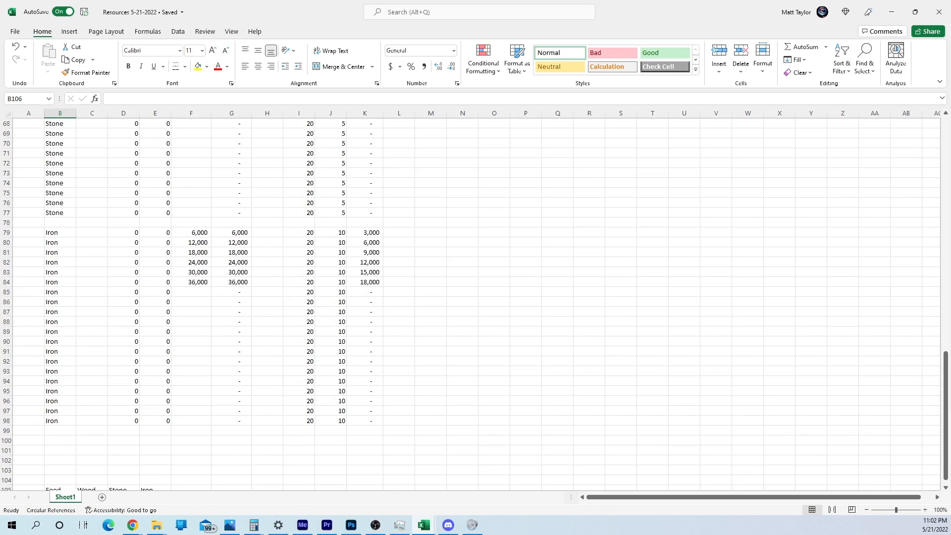
scroll(126, 382, "down", 2)
scroll(131, 361, "up", 5)
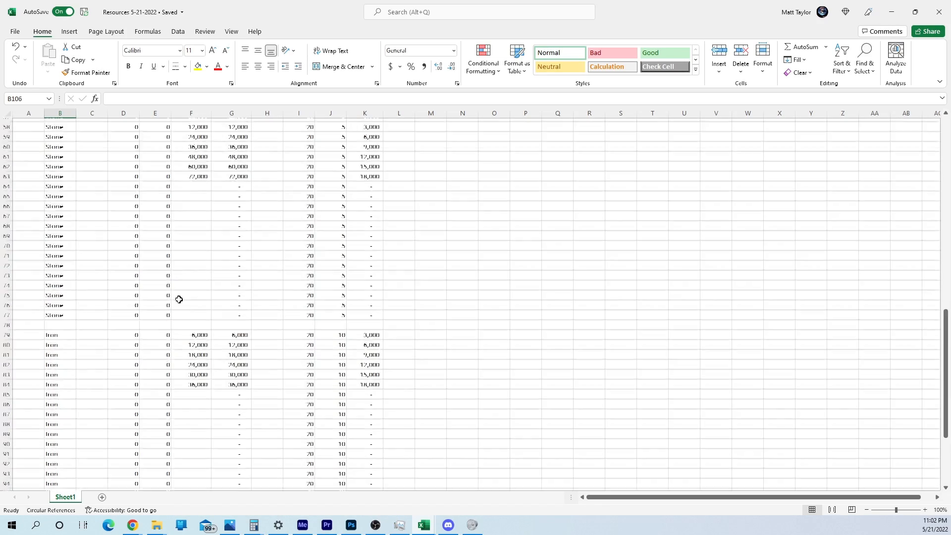
scroll(178, 300, "up", 12)
scroll(181, 305, "down", 7)
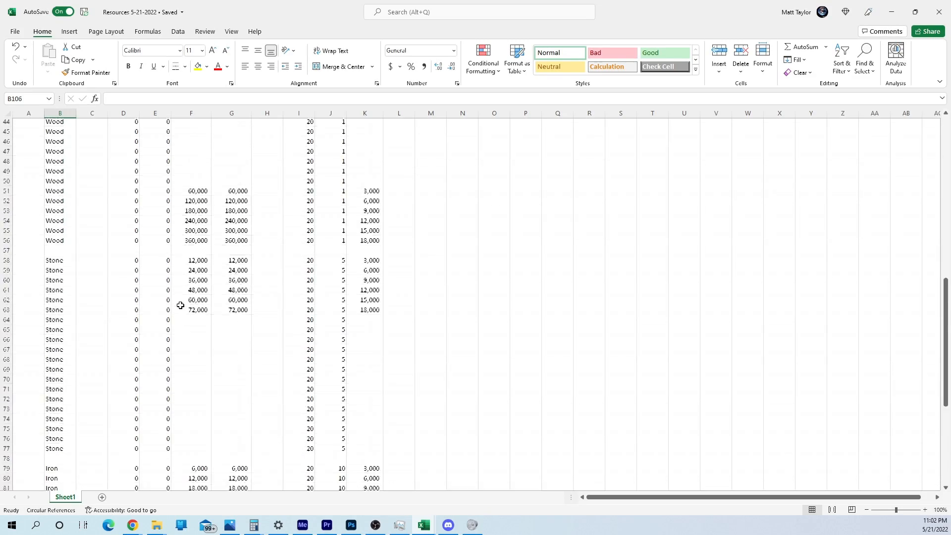
scroll(180, 297, "down", 5)
scroll(148, 223, "up", 3)
scroll(122, 149, "up", 5)
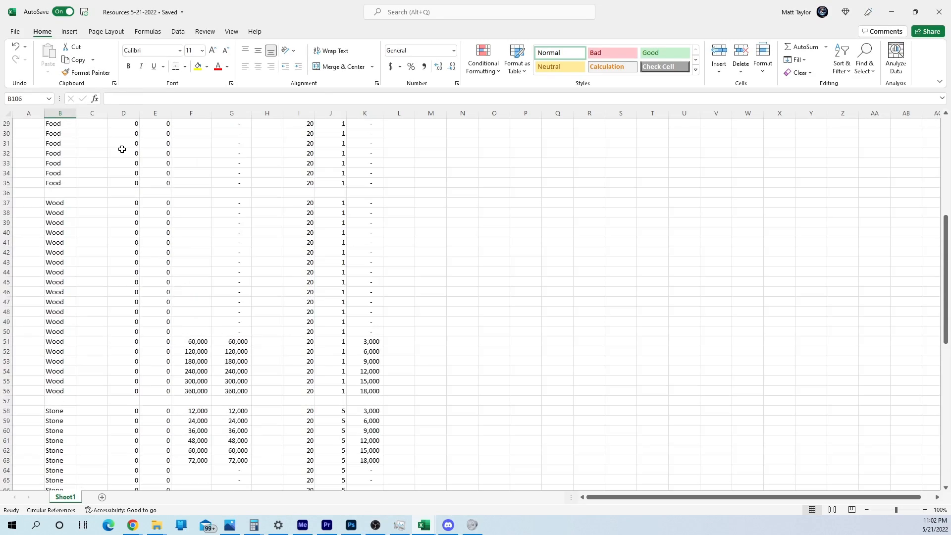
Step: Try to total the Food amounts in cell B106 with a SUM function over range G16:G35
left_click(96, 99)
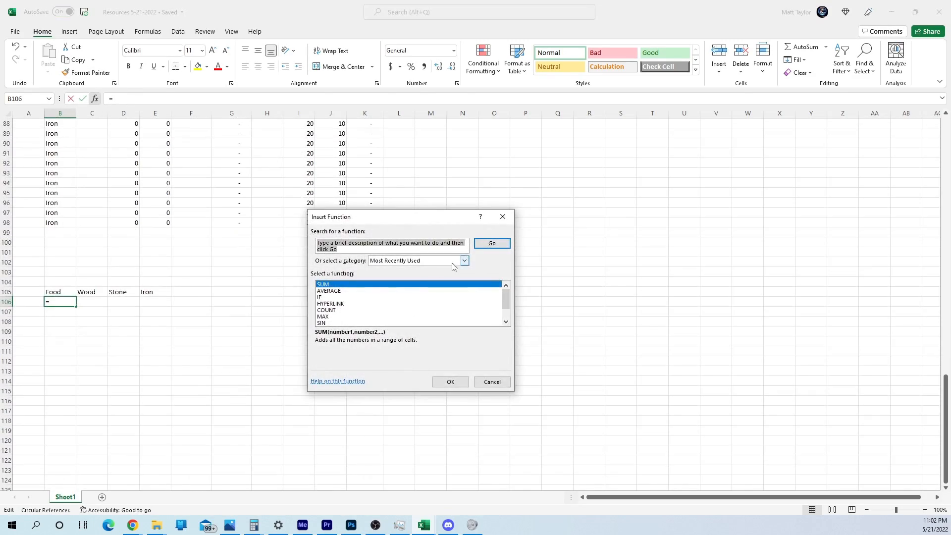
left_click(457, 386)
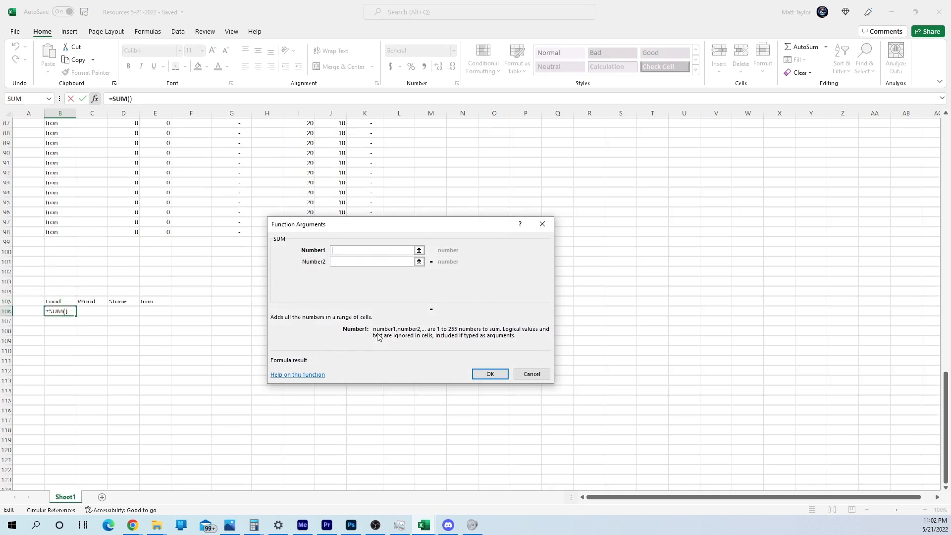
scroll(377, 337, "up", 10)
scroll(378, 337, "up", 10)
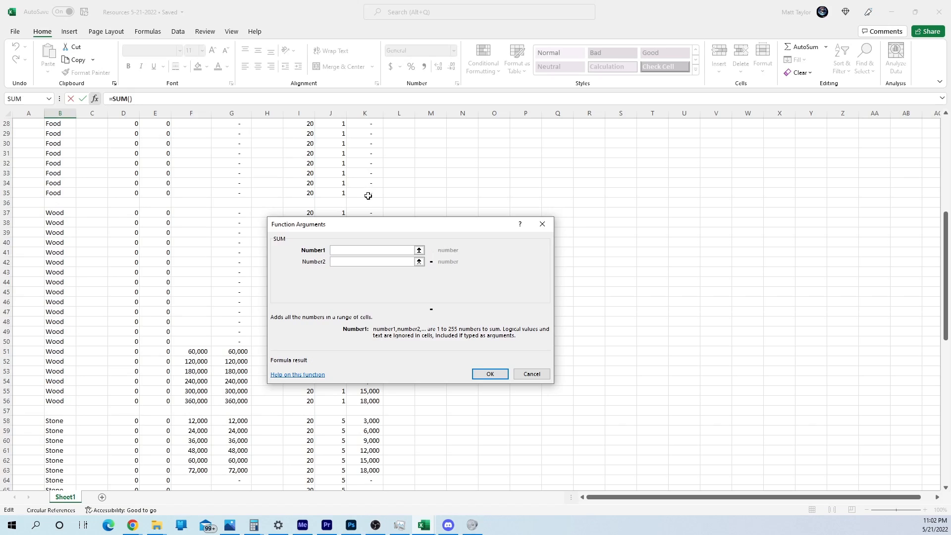
left_click_drag(368, 196, 380, 163)
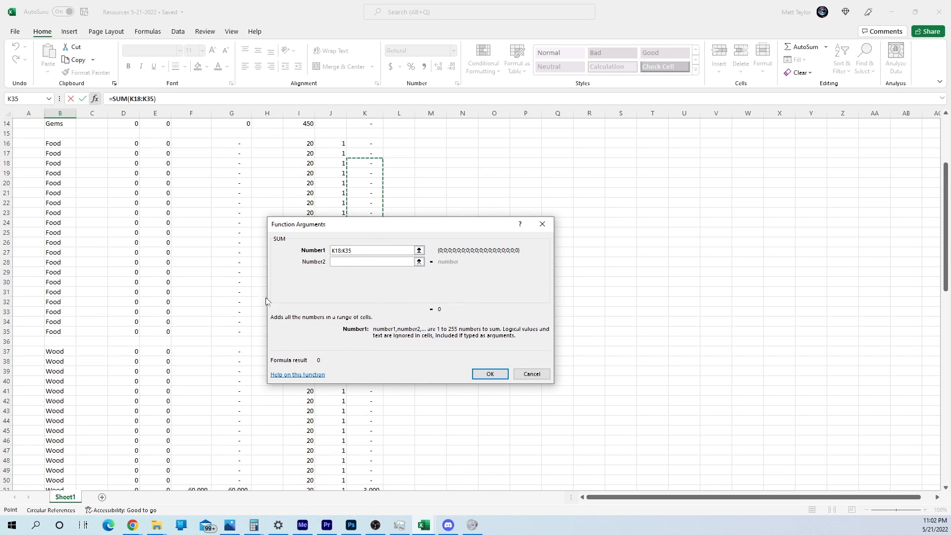
key("BackSpace")
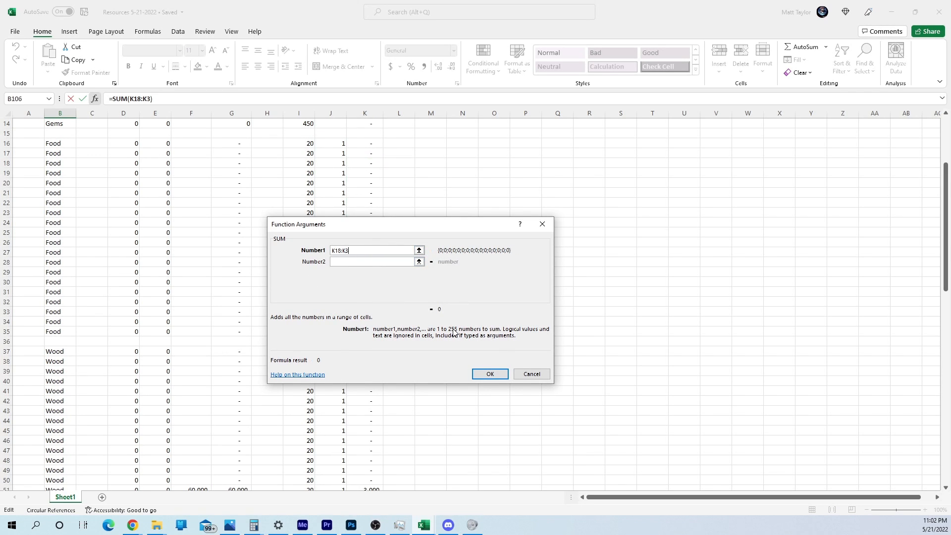
key("BackSpace")
key("BackSpace")
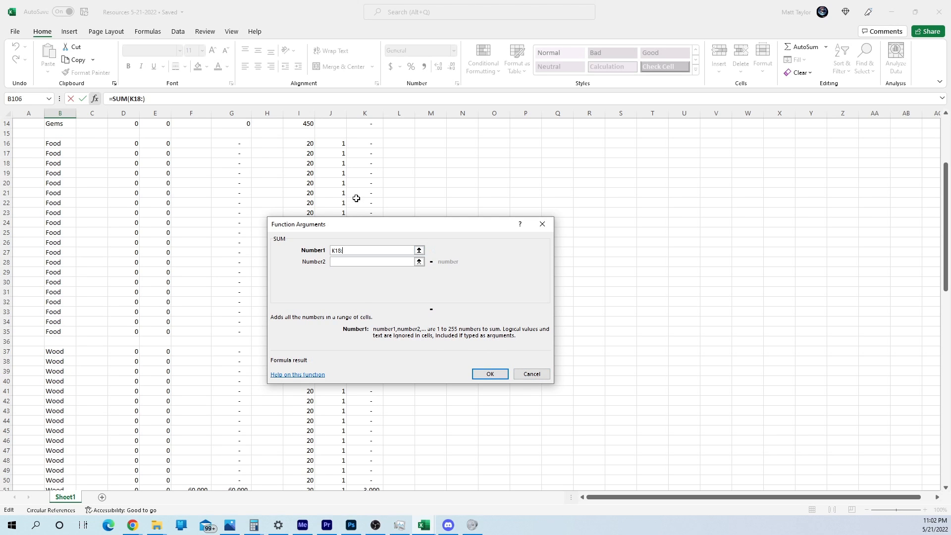
left_click_drag(349, 228, 472, 232)
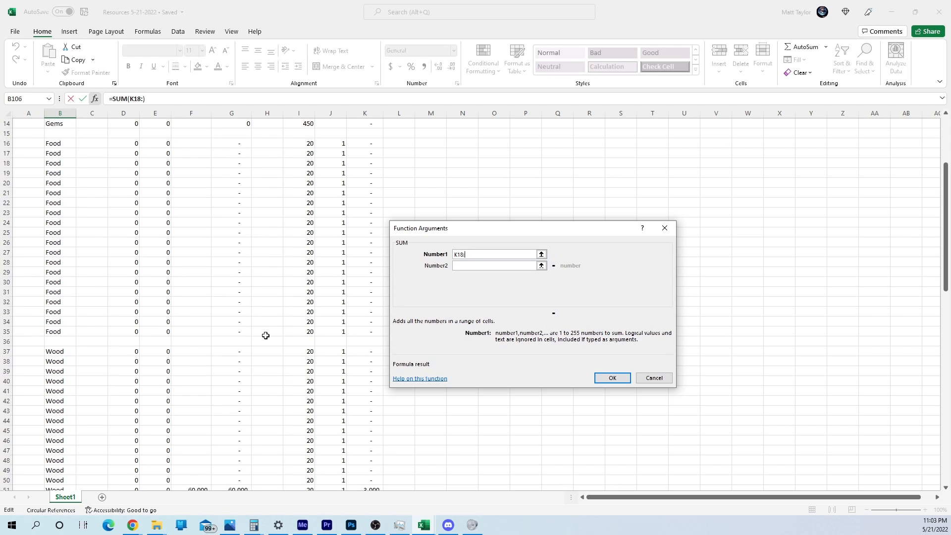
left_click_drag(243, 331, 235, 143)
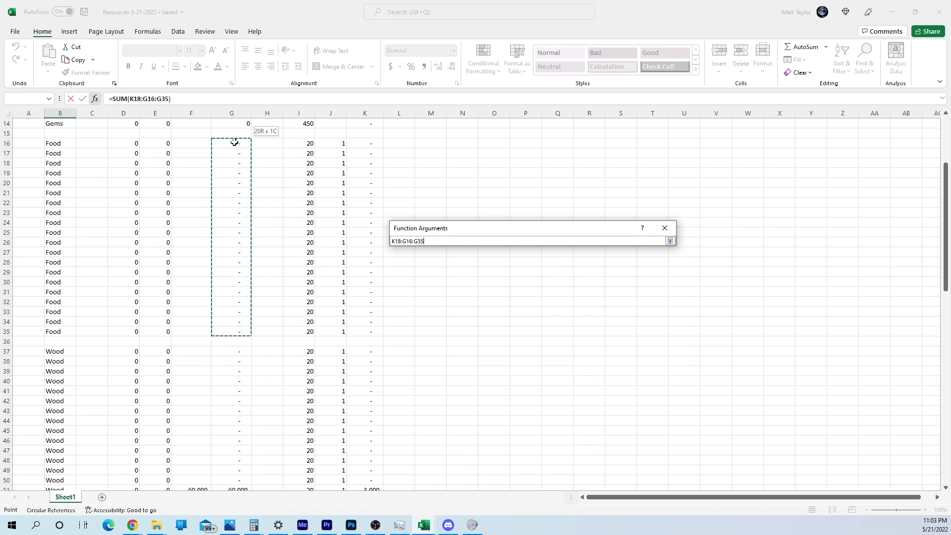
key("Return")
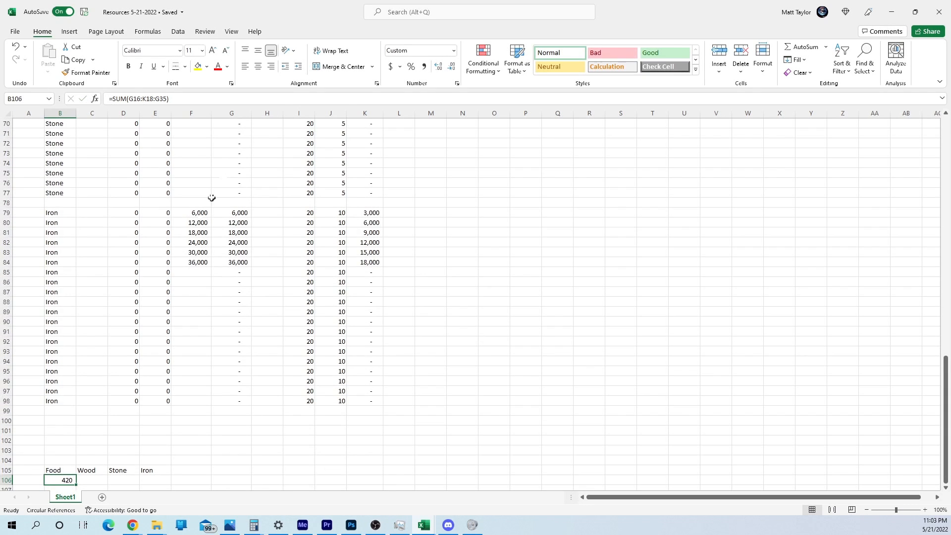
Step: Check the Food rows against the formula in cell B106 and examine which ranges it references
scroll(191, 226, "up", 20)
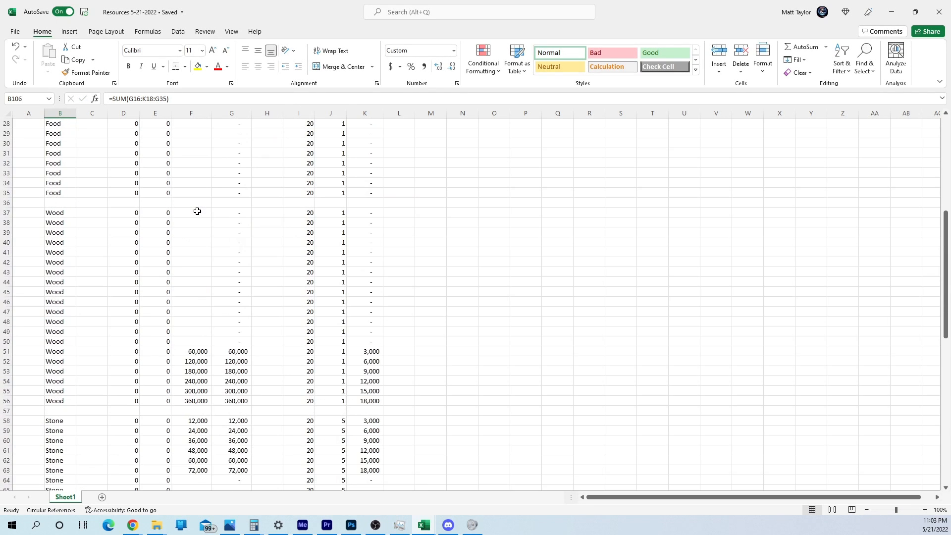
scroll(199, 203, "up", 3)
scroll(203, 208, "down", 7)
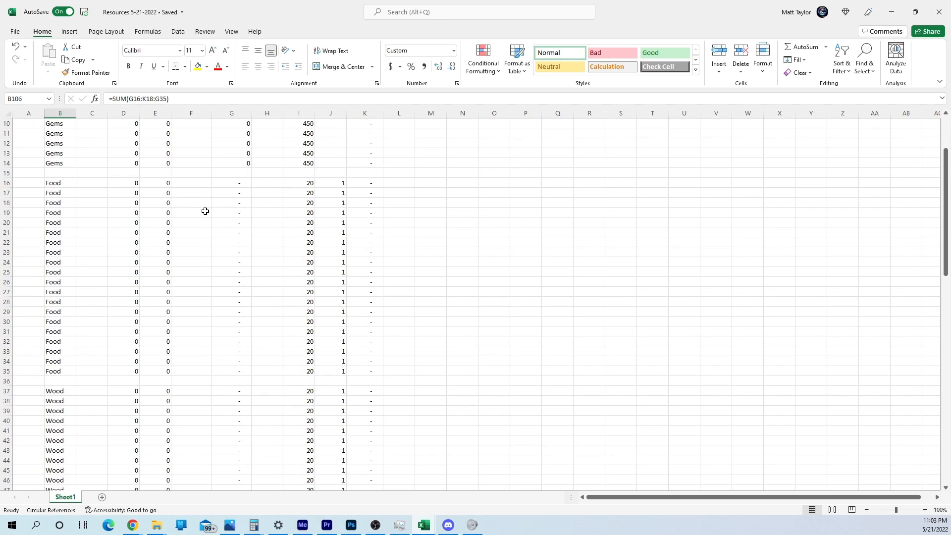
scroll(205, 211, "down", 20)
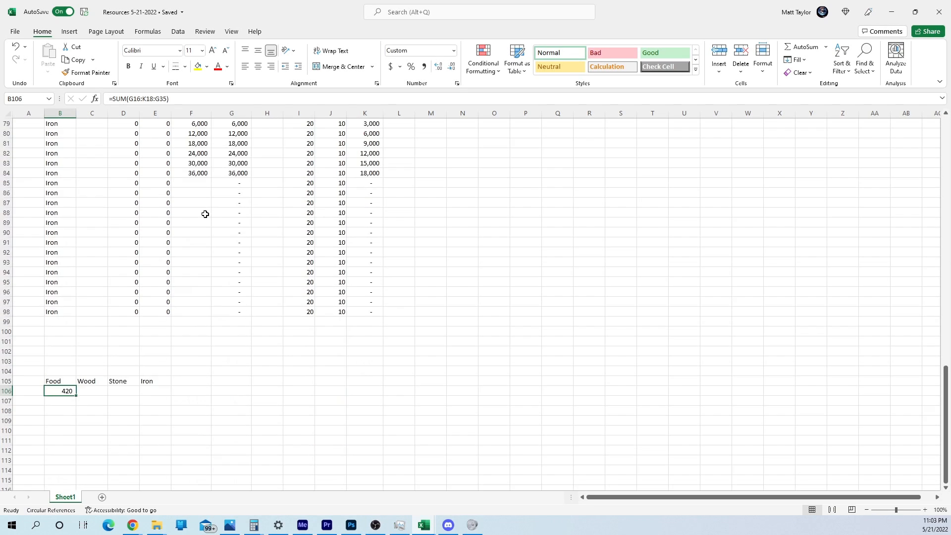
left_click(163, 96)
scroll(232, 213, "up", 17)
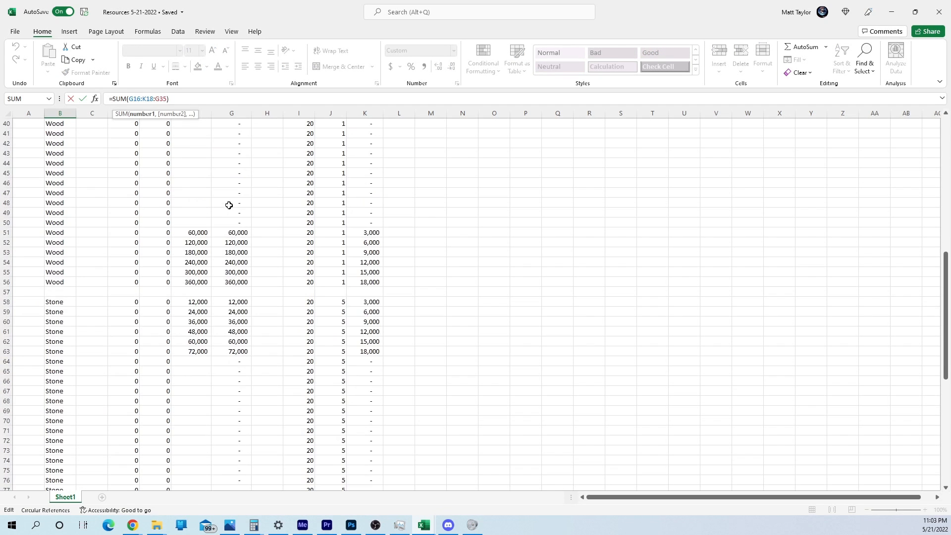
scroll(229, 206, "up", 6)
scroll(230, 197, "up", 5)
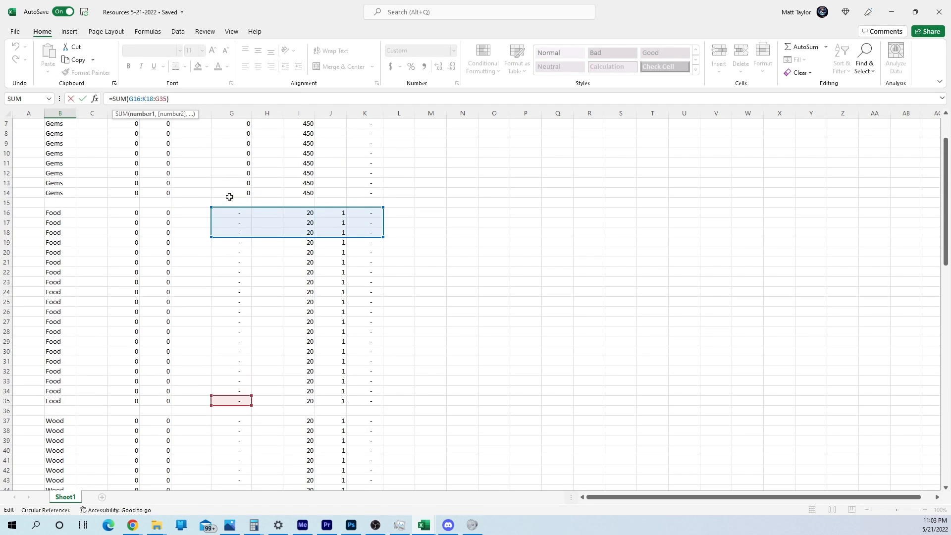
scroll(230, 208, "down", 20)
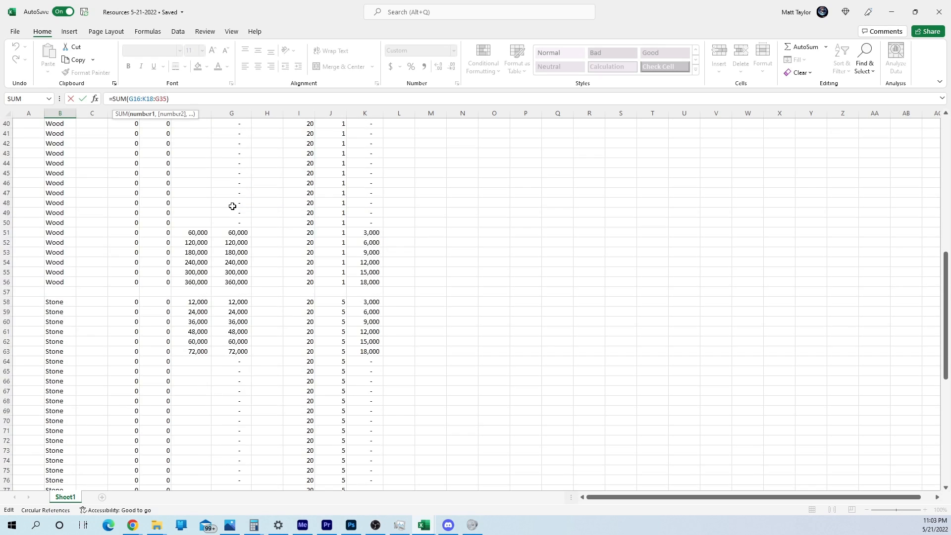
Step: Try to correct the SUM formula in cell B106 by deleting characters from its last range reference
key("Left")
key("Left")
key("BackSpace")
key("BackSpace")
key("BackSpace")
key("BackSpace")
key("BackSpace")
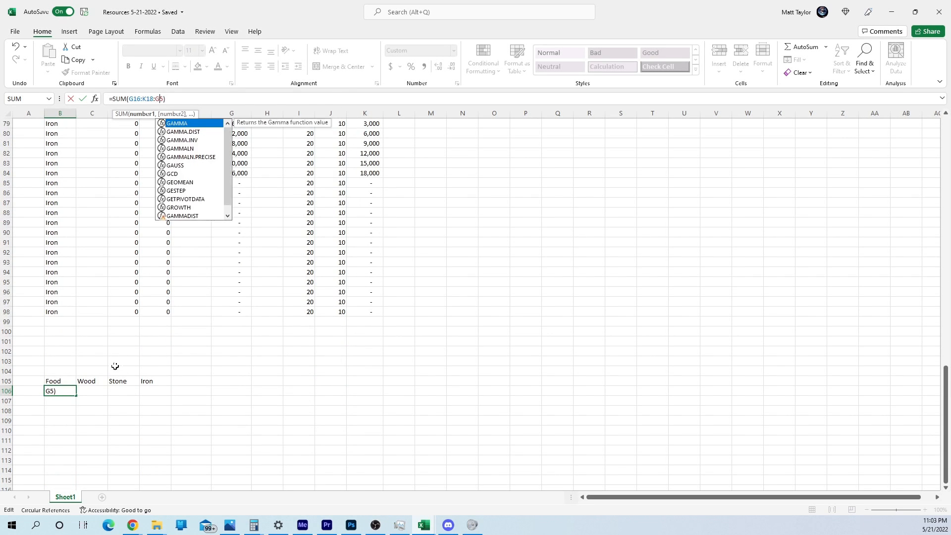
key("Return")
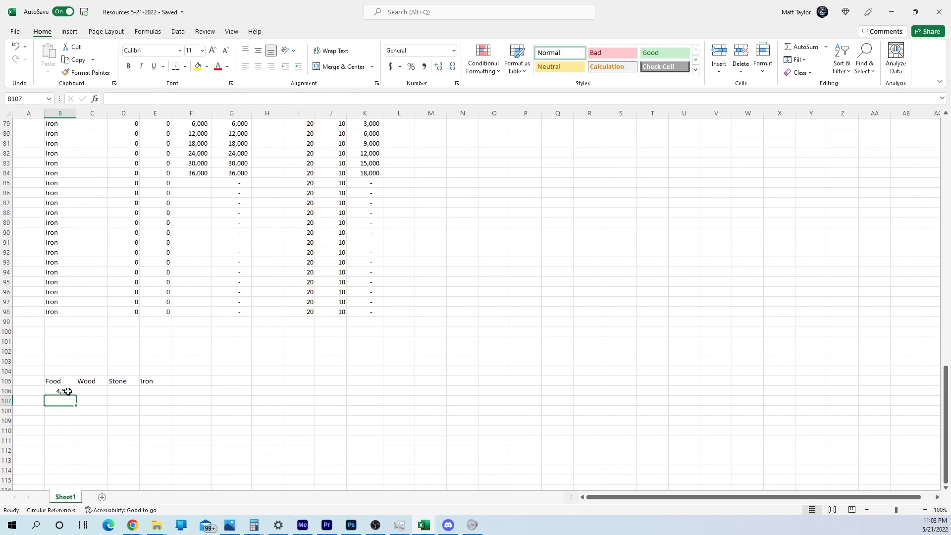
Step: Clear the faulty formula from cell B106 under the Food heading
key("Up")
key("Delete")
left_click(112, 394)
left_click(68, 390)
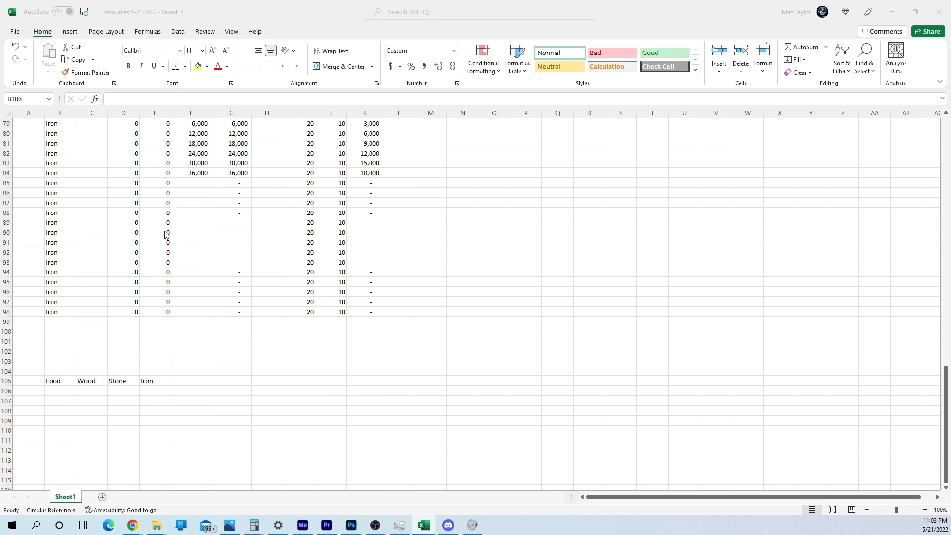
Step: Total the Food amounts in cell B106 with a SUM function over range G16:G35
left_click(63, 388)
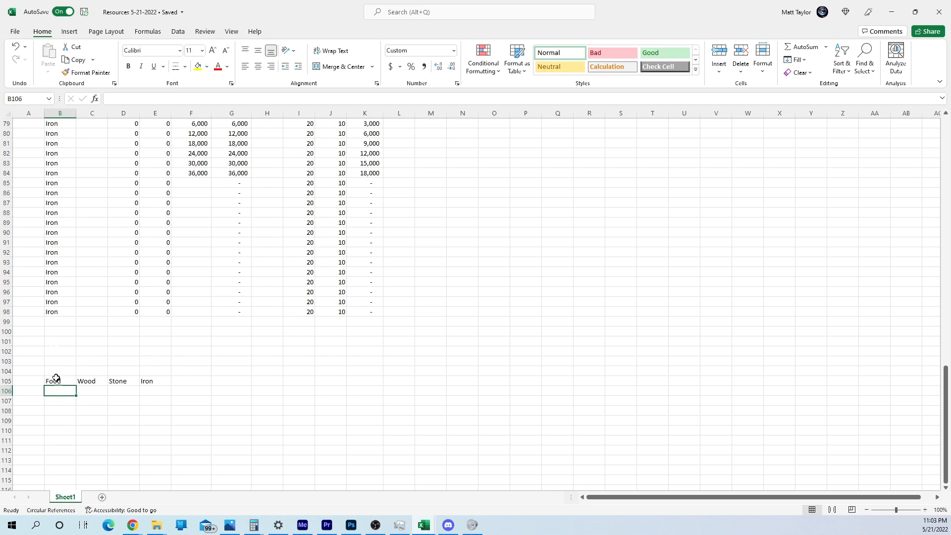
left_click(94, 99)
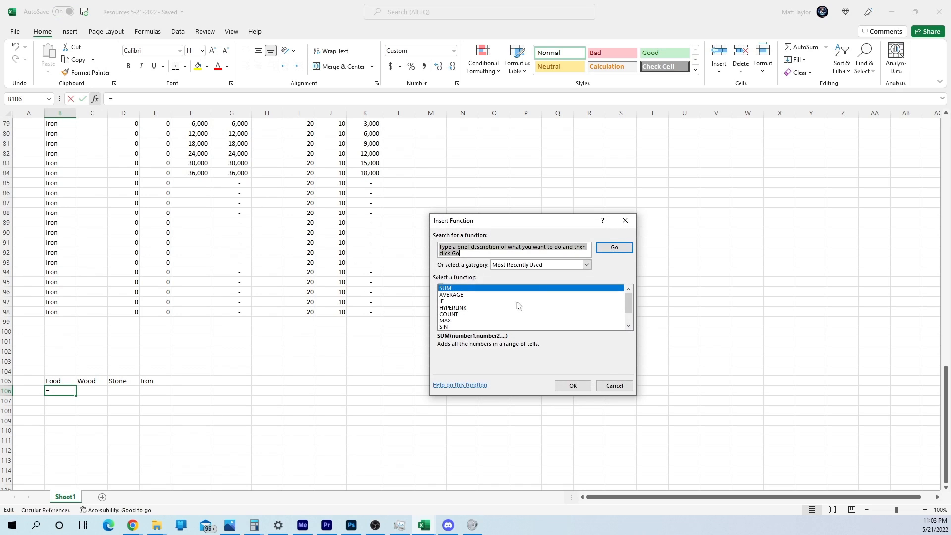
left_click(573, 385)
scroll(289, 257, "up", 5)
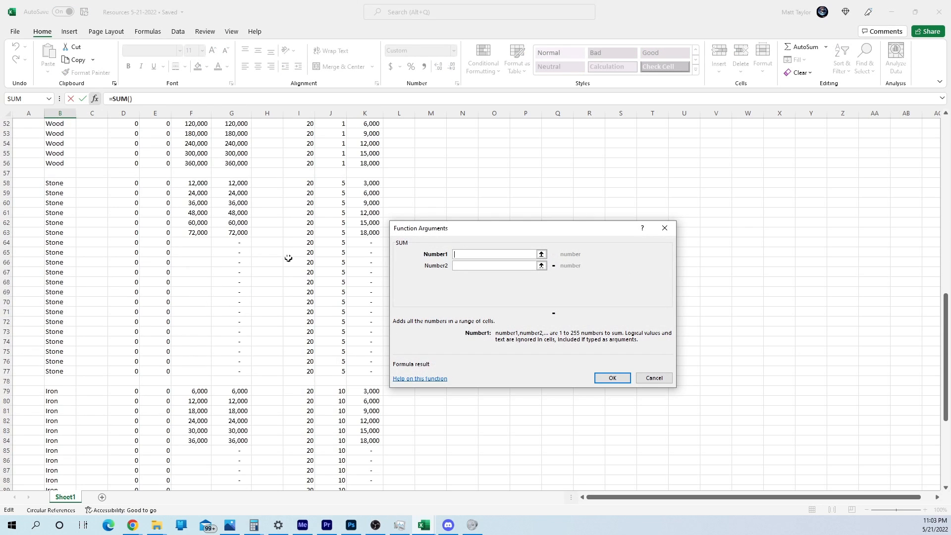
scroll(186, 260, "up", 4)
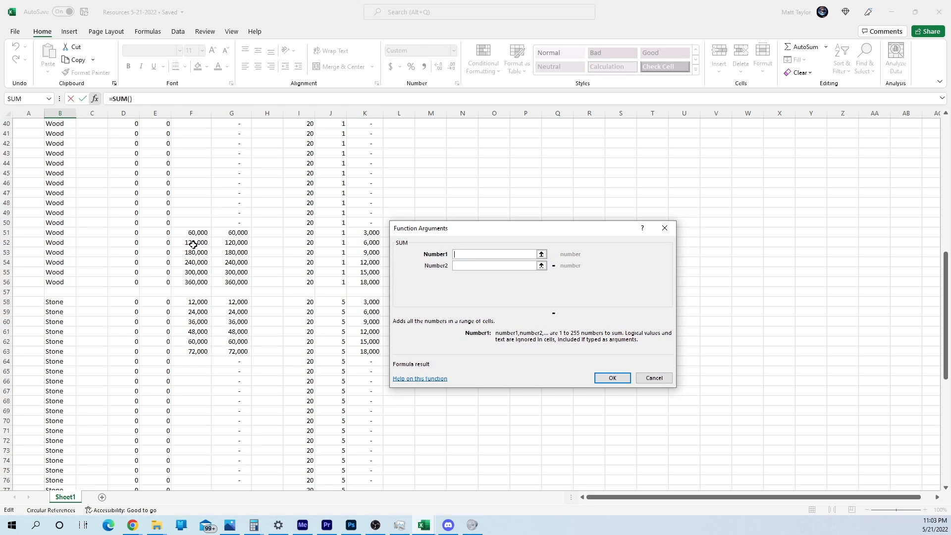
scroll(198, 208, "up", 10)
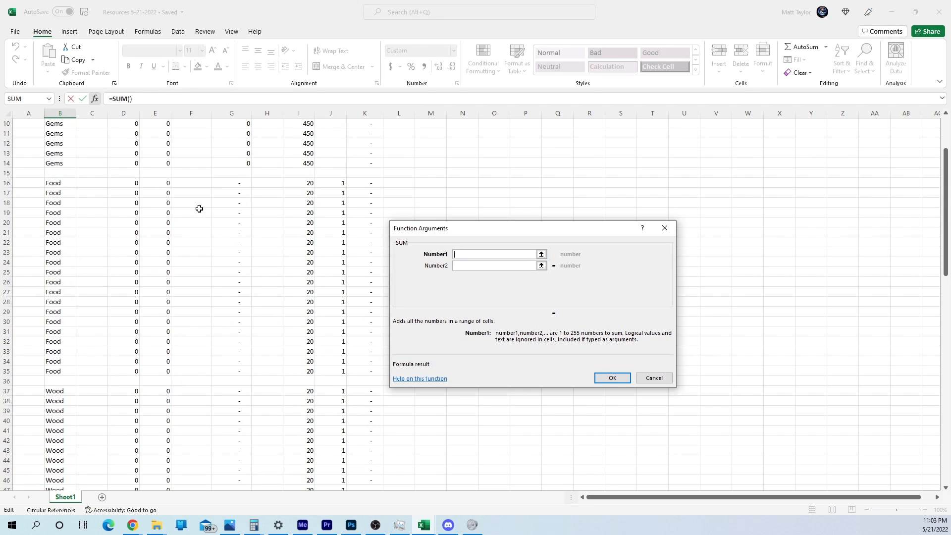
left_click_drag(238, 370, 244, 184)
key("Return")
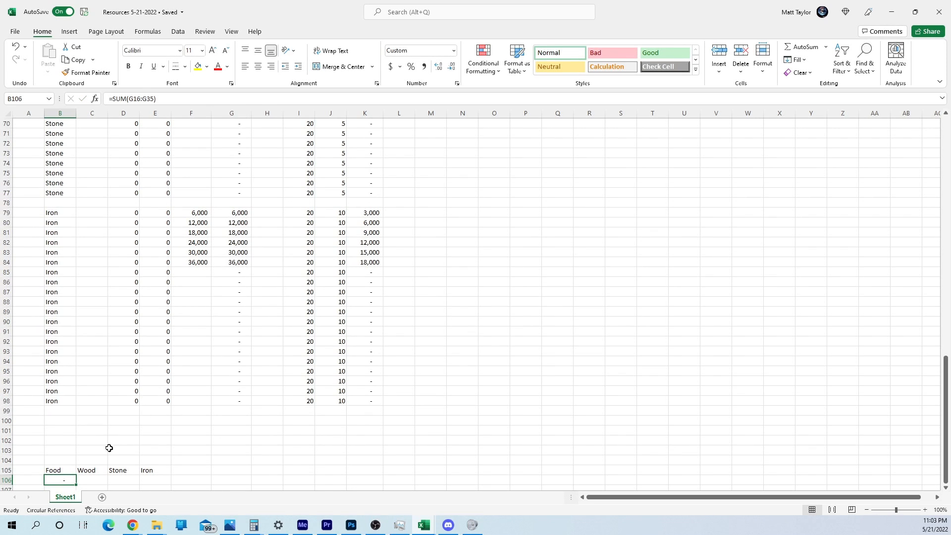
Step: Total the Wood amounts in cell C106 with a SUM function, replacing the suggested argument with range G37:G56
key("Right")
left_click(95, 98)
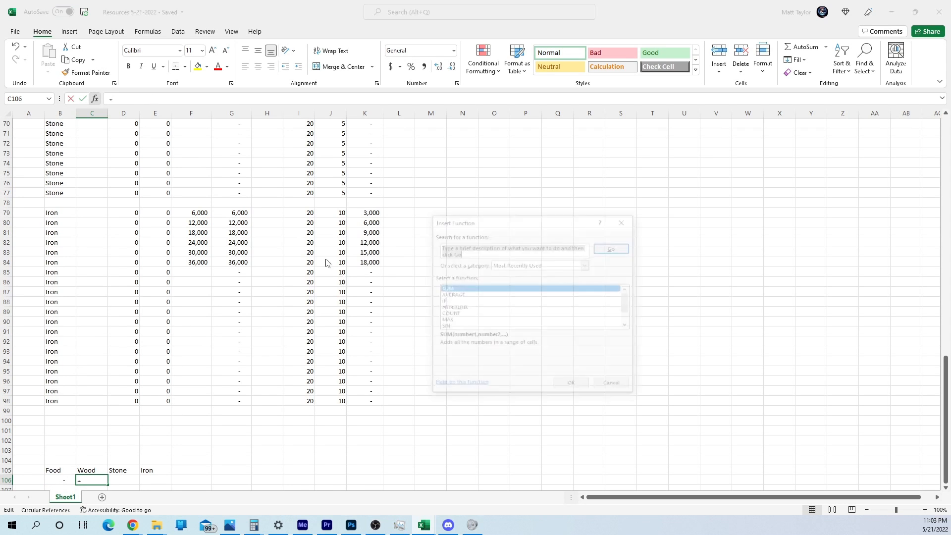
left_click(571, 382)
scroll(191, 311, "up", 5)
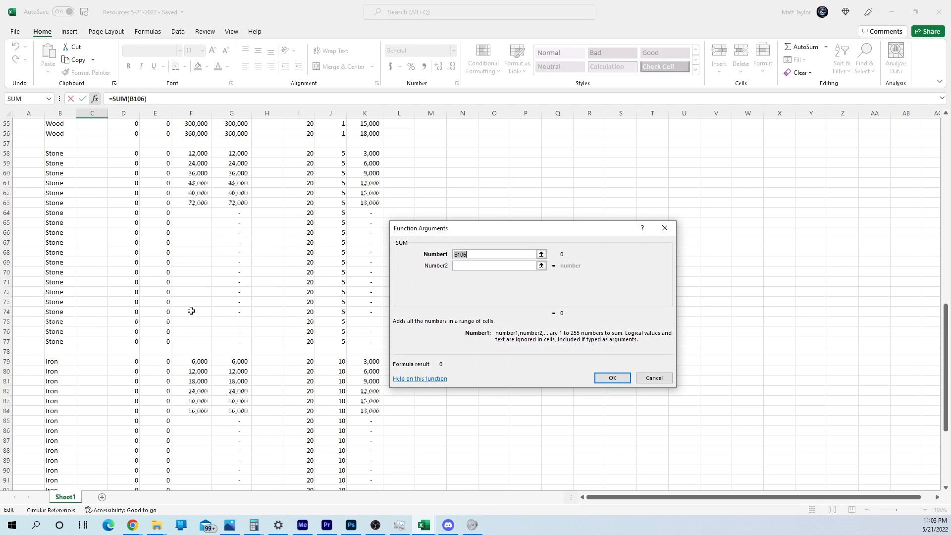
scroll(191, 310, "down", 6)
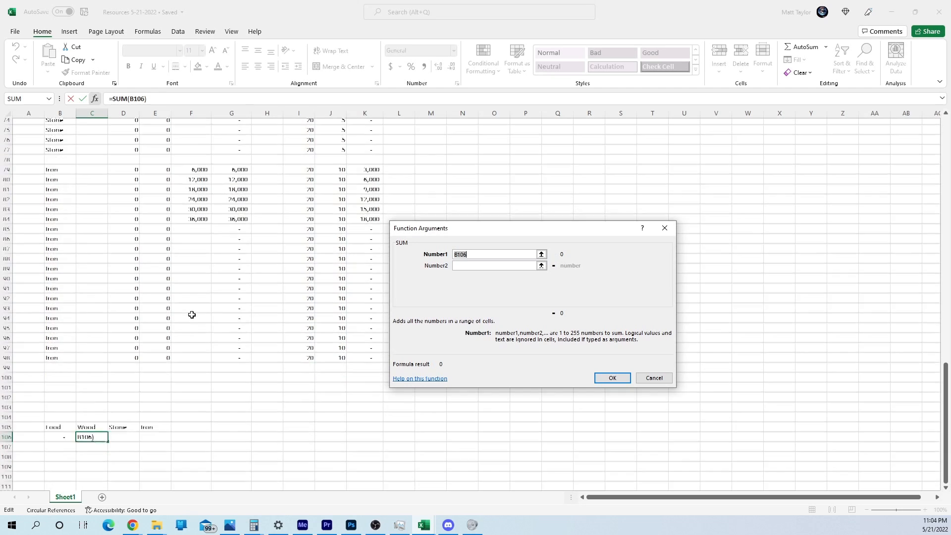
key("BackSpace")
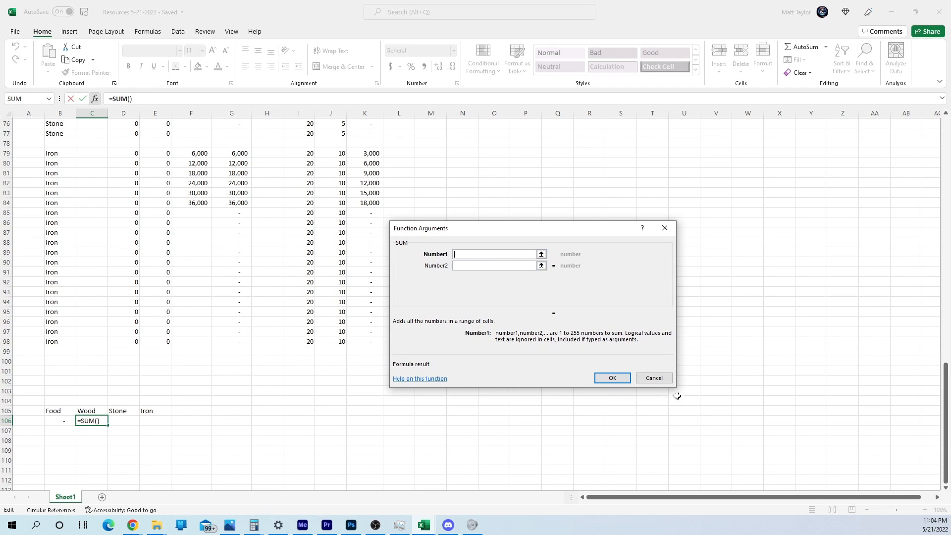
scroll(281, 316, "up", 17)
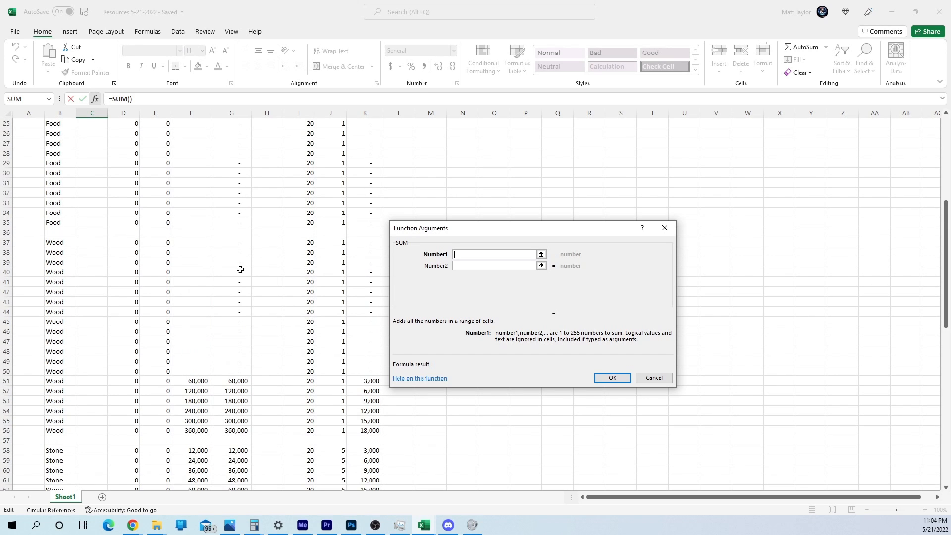
left_click_drag(224, 243, 239, 433)
key("Return")
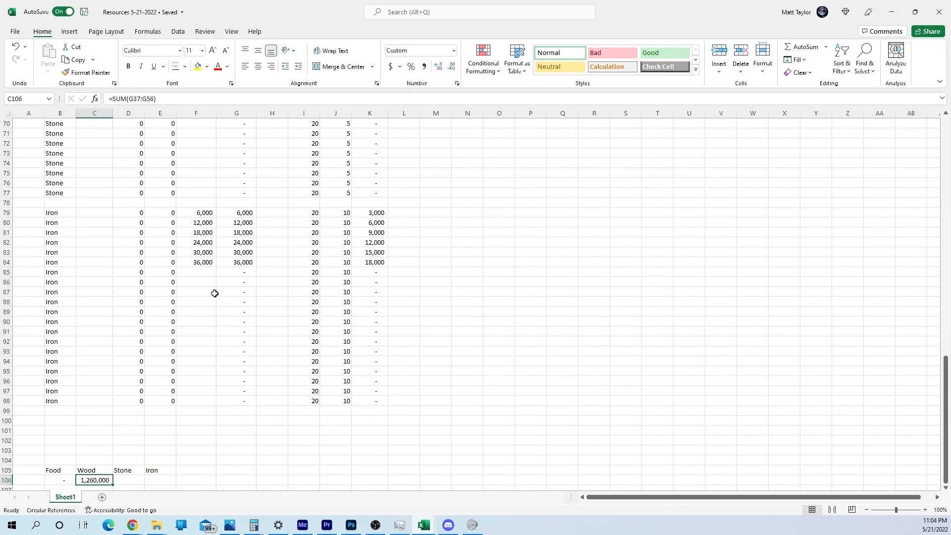
Step: Total the Stone amounts in cell D106 with a SUM function, replacing the suggested argument with range G58:G77
left_click(125, 479)
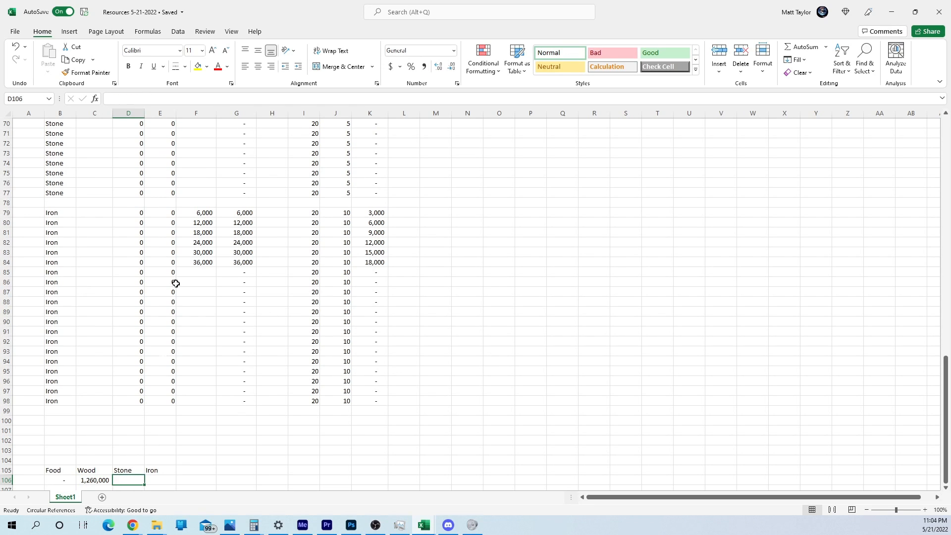
left_click(95, 98)
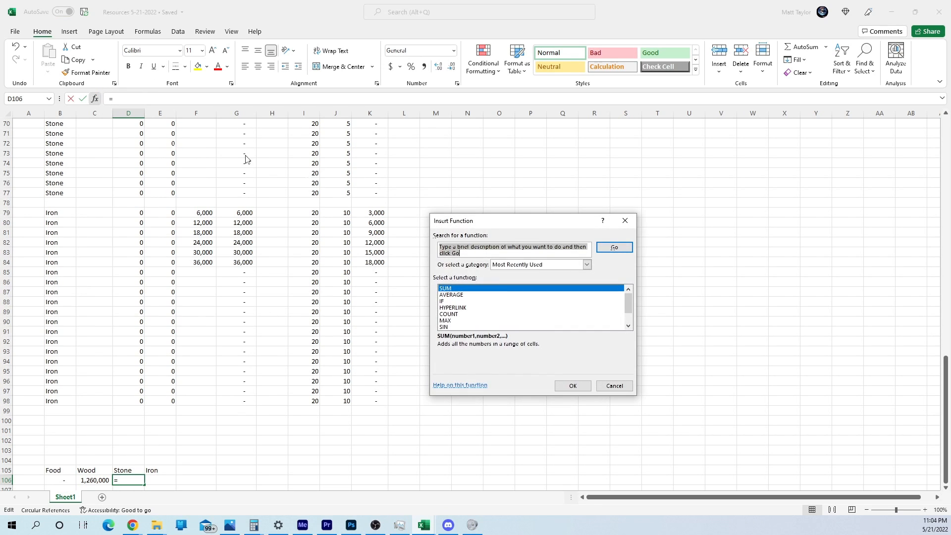
left_click(573, 386)
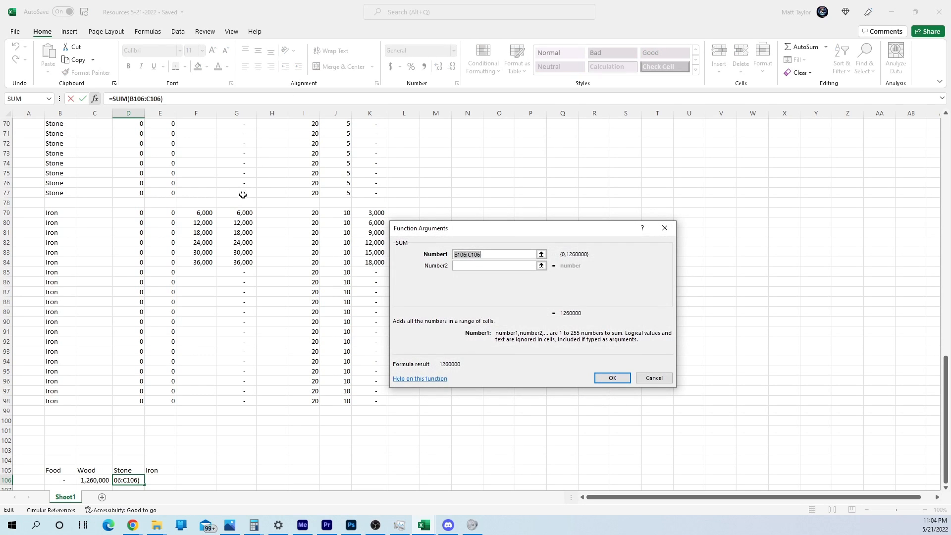
left_click_drag(243, 195, 239, 145)
key("Return")
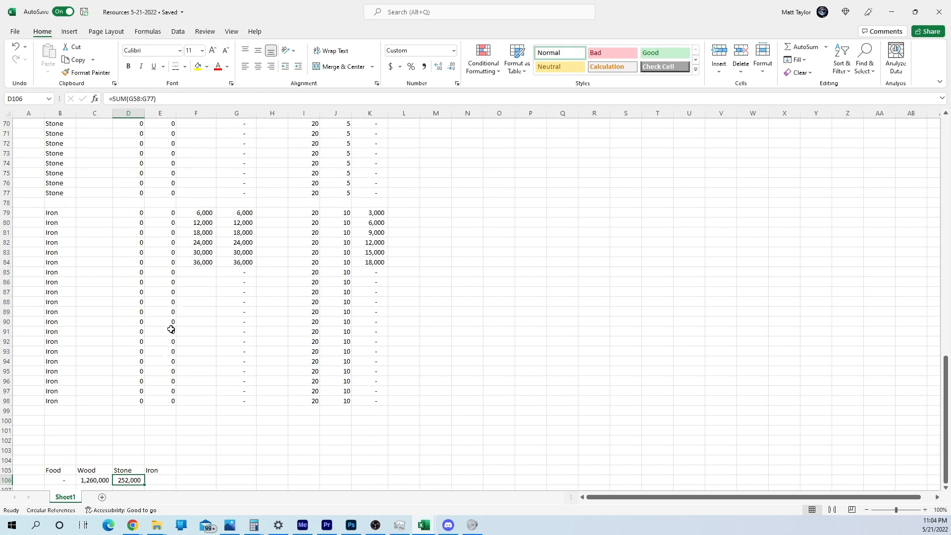
Step: Total the Iron amounts in cell E106 with a SUM function, replacing the suggested argument with range G79:G98
key("Right")
left_click(96, 99)
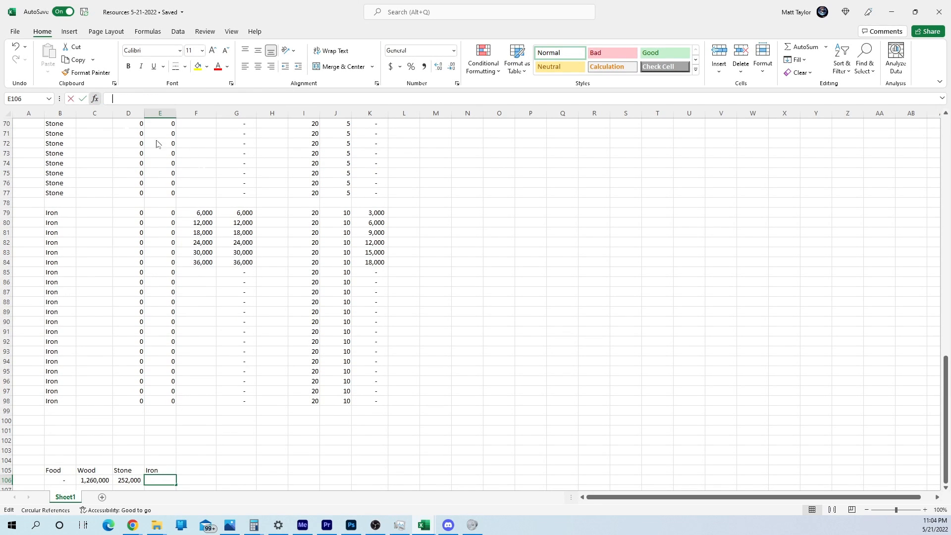
left_click(571, 382)
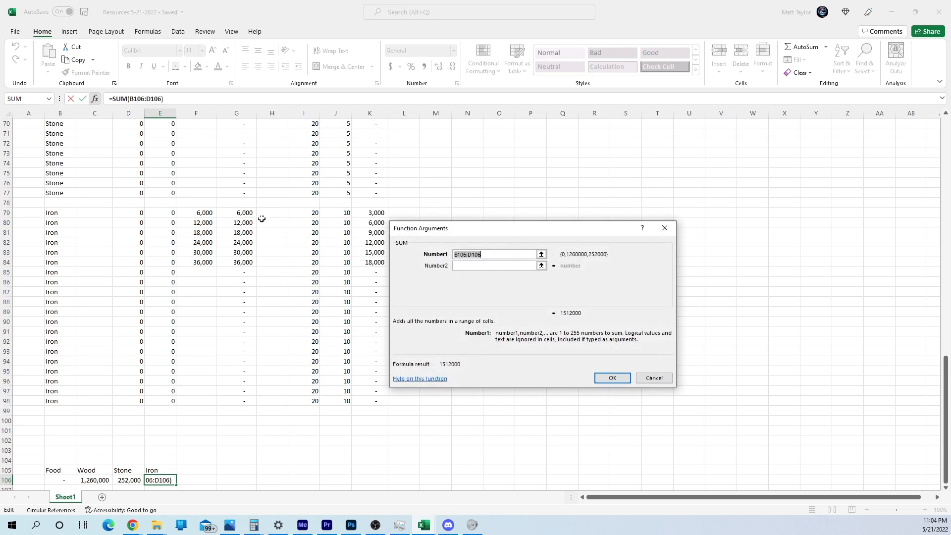
left_click_drag(244, 213, 245, 399)
key("Return")
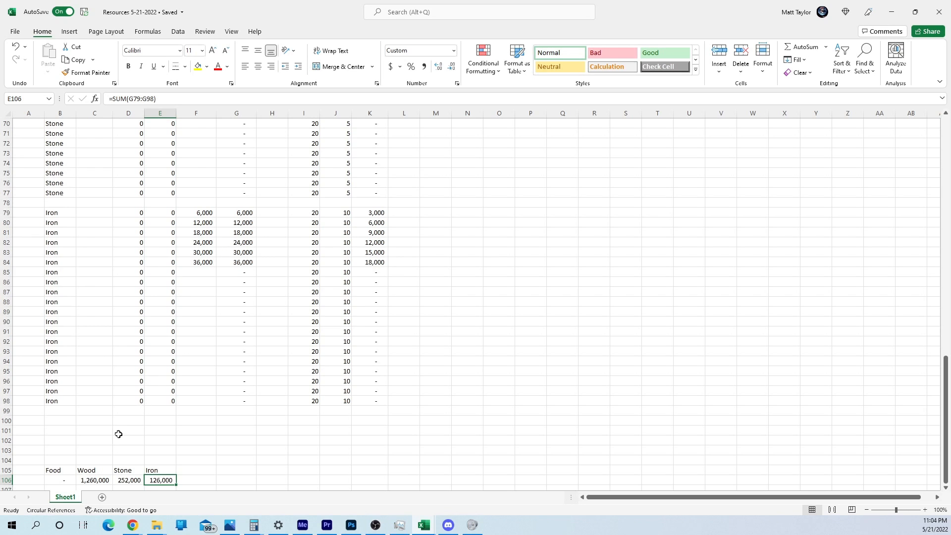
Step: Enter 300000 in cell F16, the first Food row
scroll(174, 383, "up", 15)
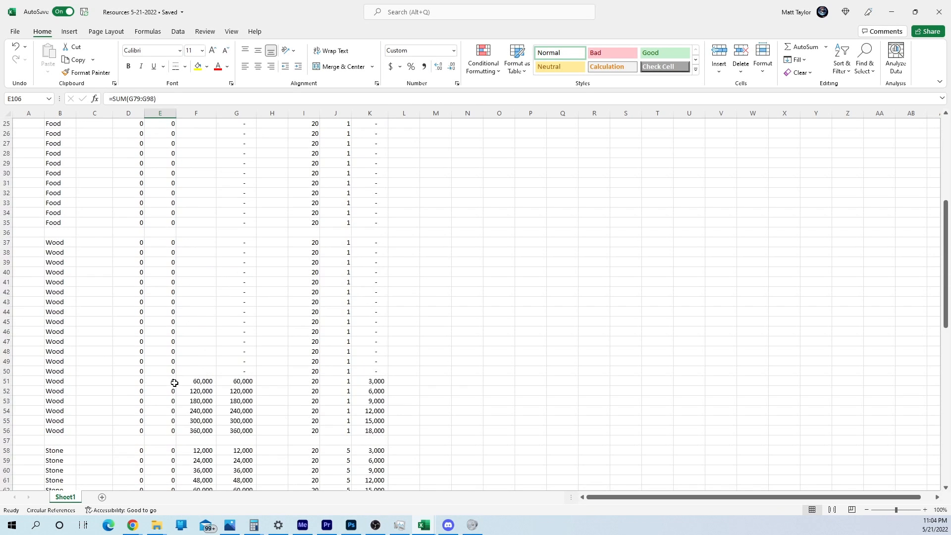
scroll(175, 382, "up", 4)
left_click(198, 151)
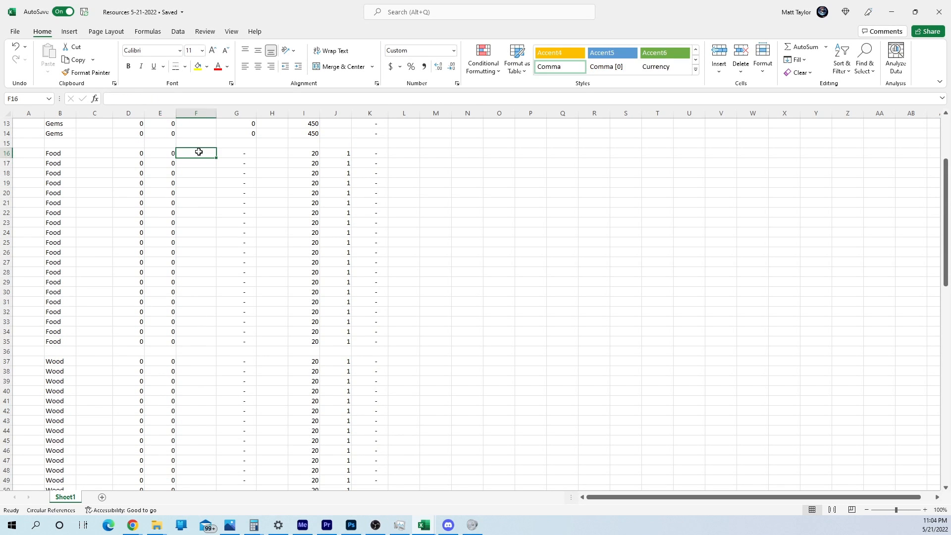
type("300000")
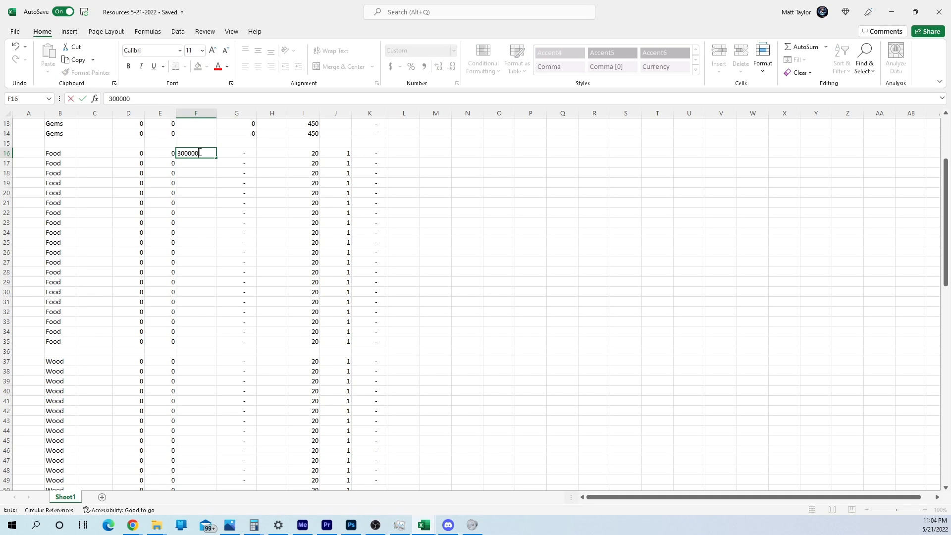
key("Return")
Step: Copy the 300,000 amount from F16 into the remaining Food rows, cells F17 through F35
left_click(198, 152)
key("ctrl+c")
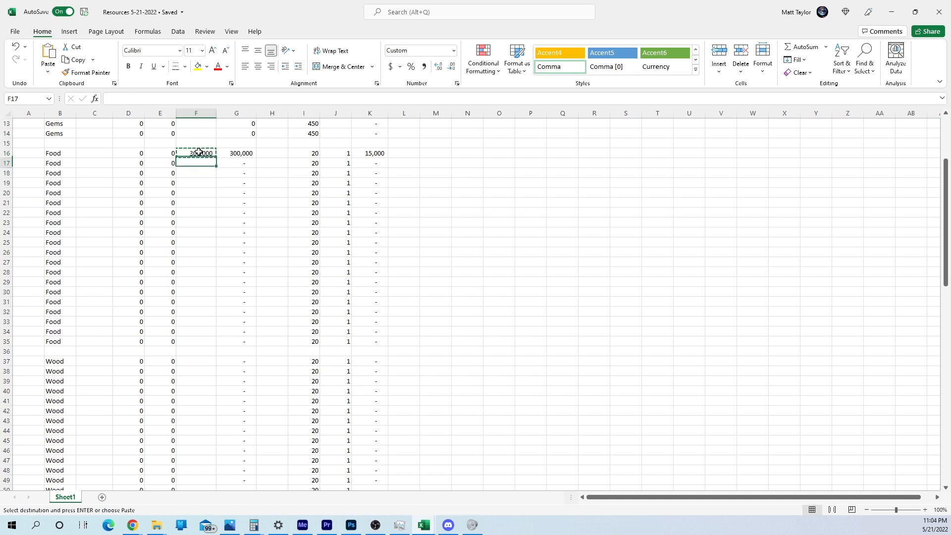
key("Down")
key("ctrl+v")
key("Down")
key("ctrl+v")
key("Down")
key("ctrl+v")
key("Down")
key("ctrl+v")
key("Down")
key("ctrl+v")
key("Down")
key("ctrl+v")
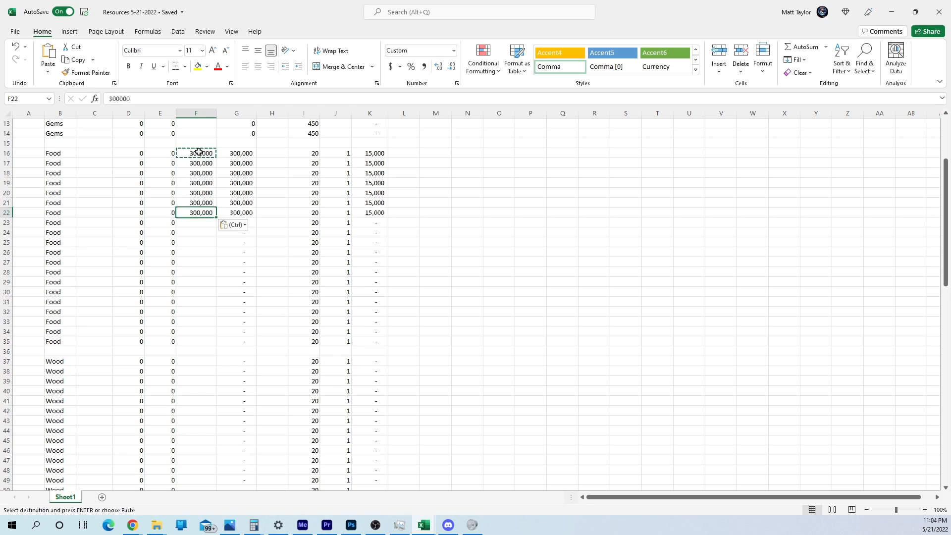
key("Down")
key("ctrl+v")
key("Down")
key("ctrl+v")
key("Down")
key("ctrl+v")
key("Down")
key("ctrl+v")
key("Down")
key("ctrl+v")
key("Down")
key("ctrl+v")
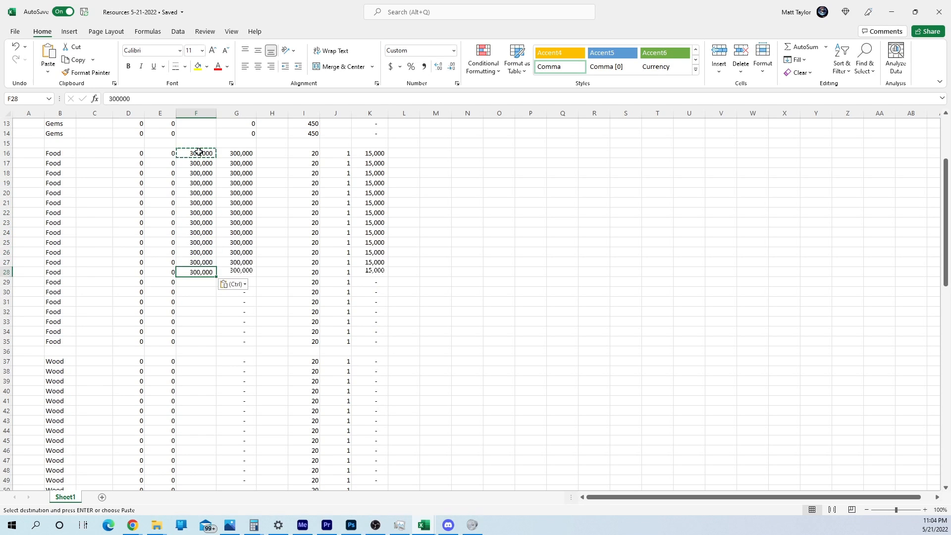
key("Down")
key("ctrl+v")
key("Down")
key("ctrl+v")
key("Down")
key("ctrl+v")
key("Down")
key("ctrl+v")
key("Down")
key("ctrl+v")
key("ctrl+Down")
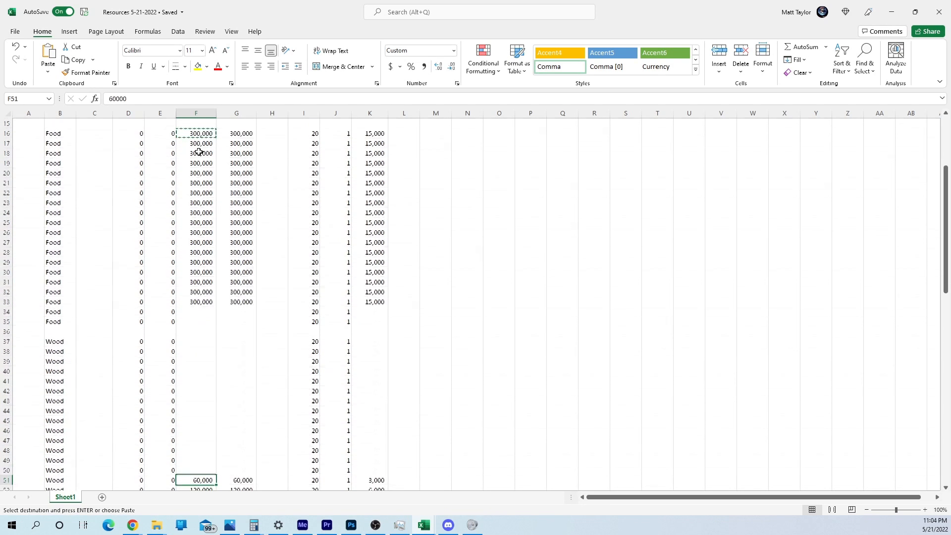
left_click(196, 313)
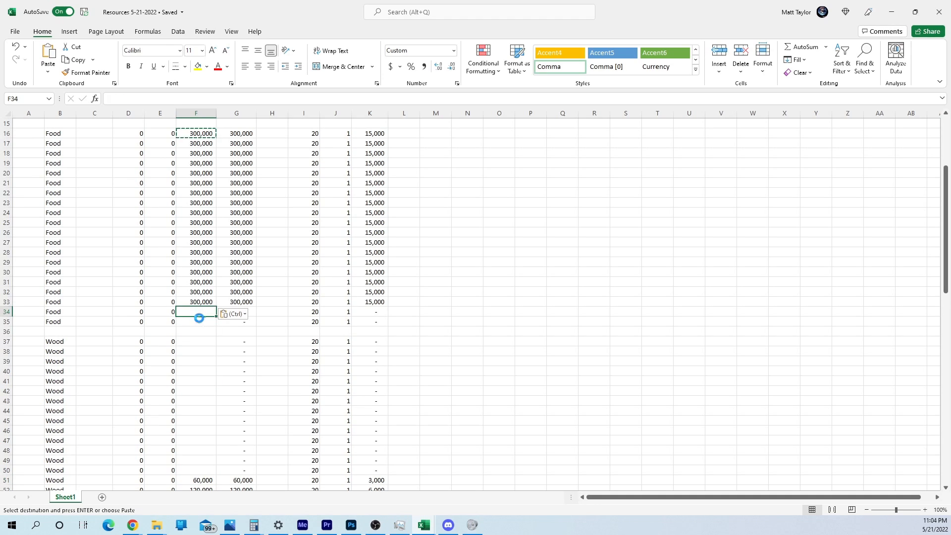
key("ctrl+v")
key("Down")
key("ctrl+v")
Step: Auto-fit the width of column B so the Food total in the summary row fits
scroll(230, 328, "down", 2)
scroll(230, 328, "down", 20)
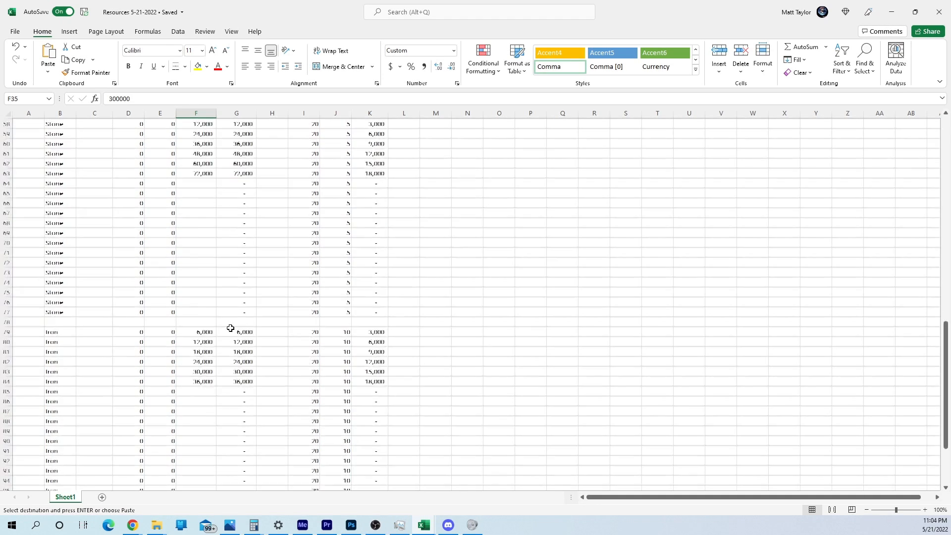
double_click(76, 113)
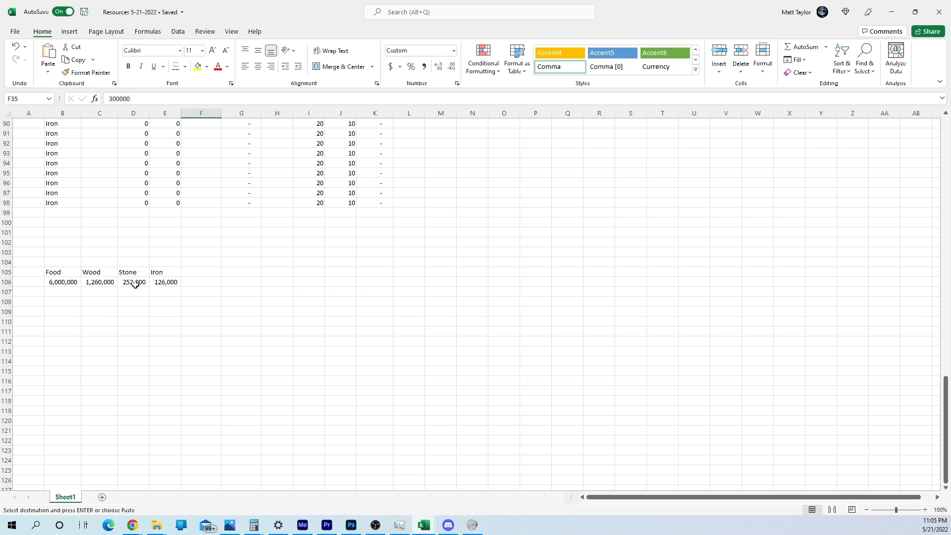
Step: Paste the copied headings into the summary header row, with Recuse in G105 and Gems in J105
left_click(238, 273)
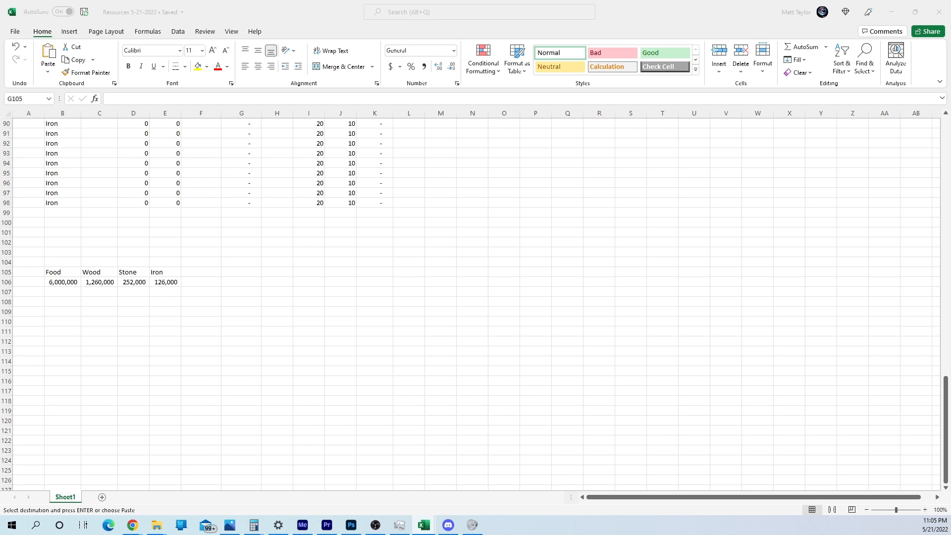
left_click(235, 273)
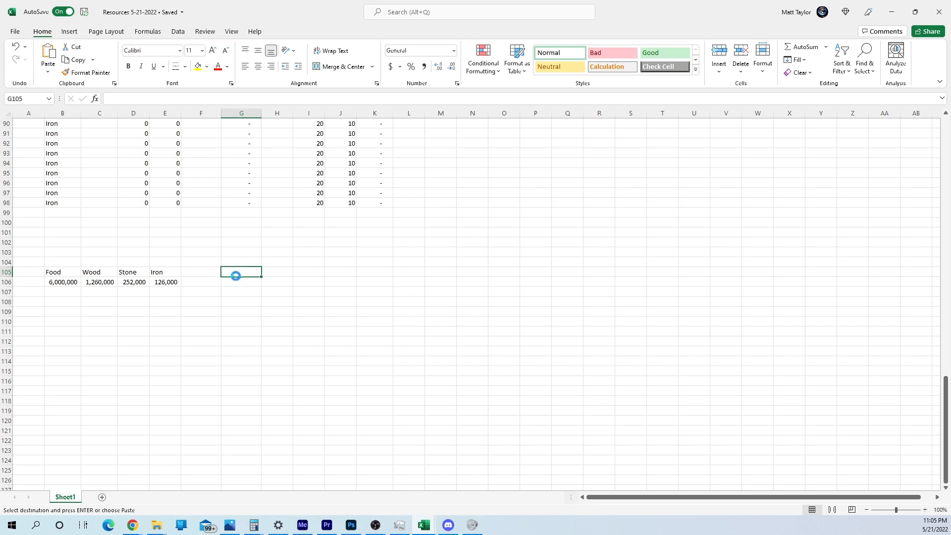
key("ctrl+v")
left_click(271, 312)
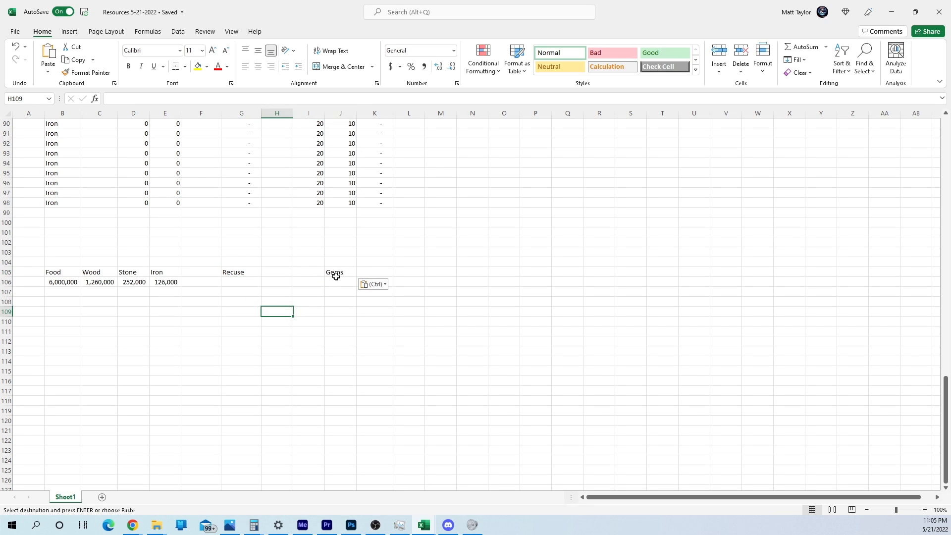
left_click(304, 274)
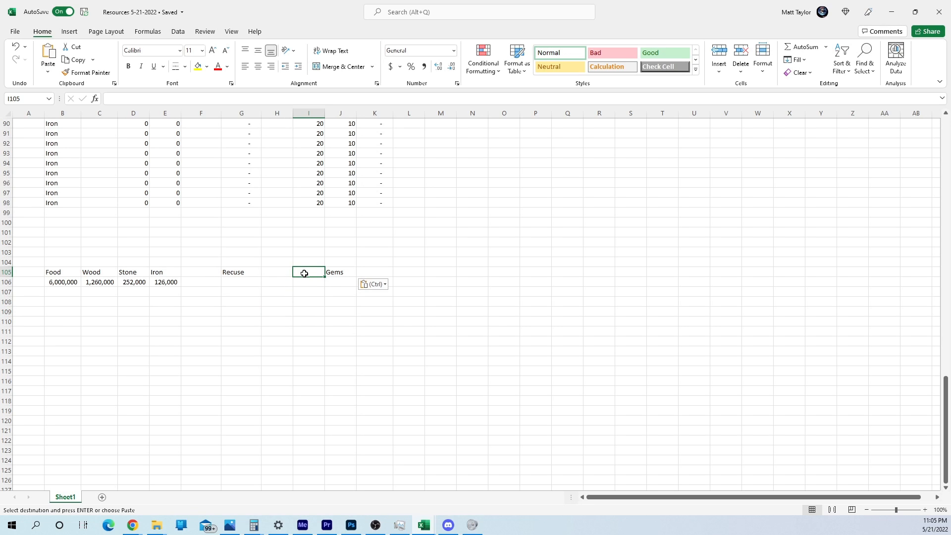
left_click(237, 281)
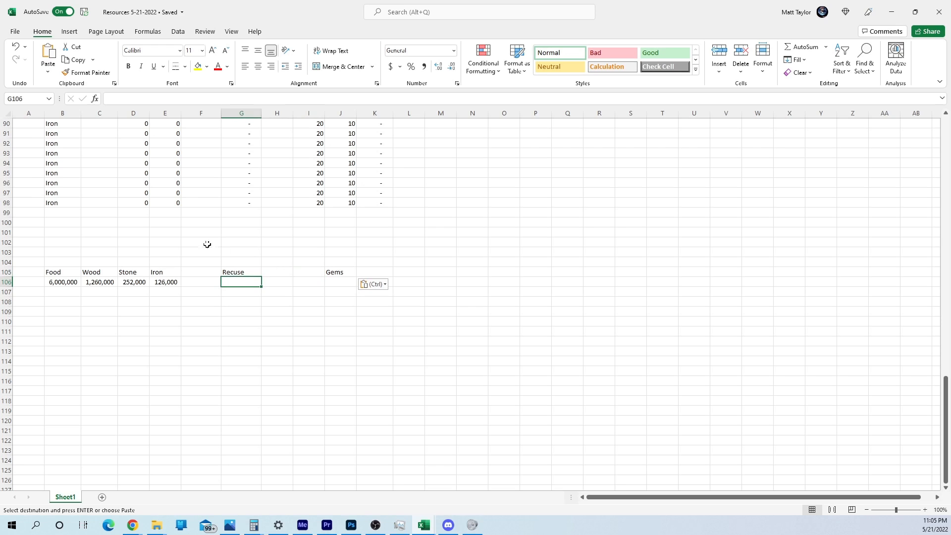
left_click(95, 98)
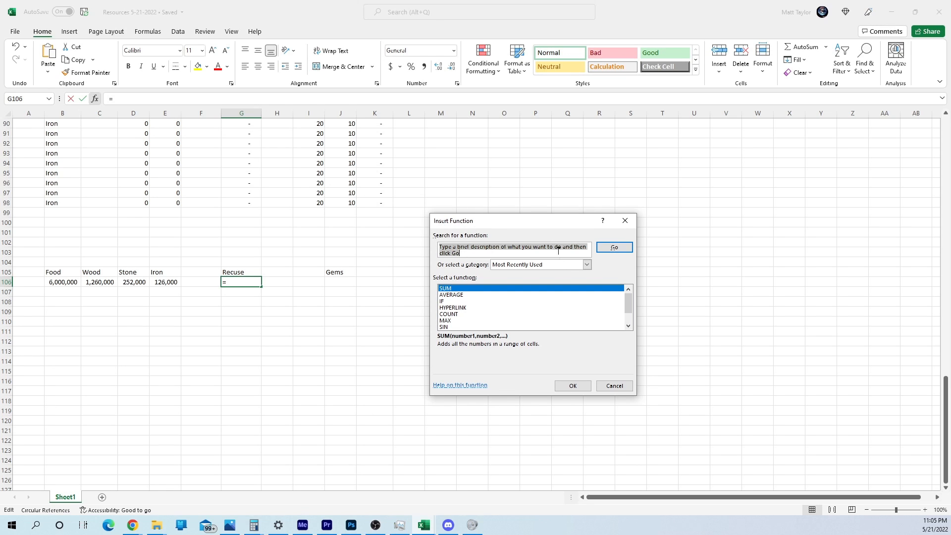
left_click_drag(534, 227, 489, 184)
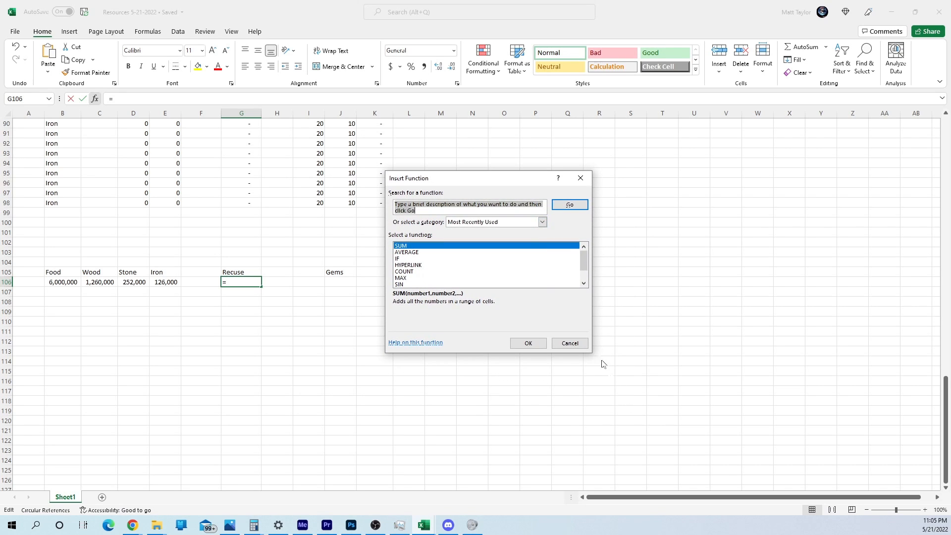
left_click(570, 343)
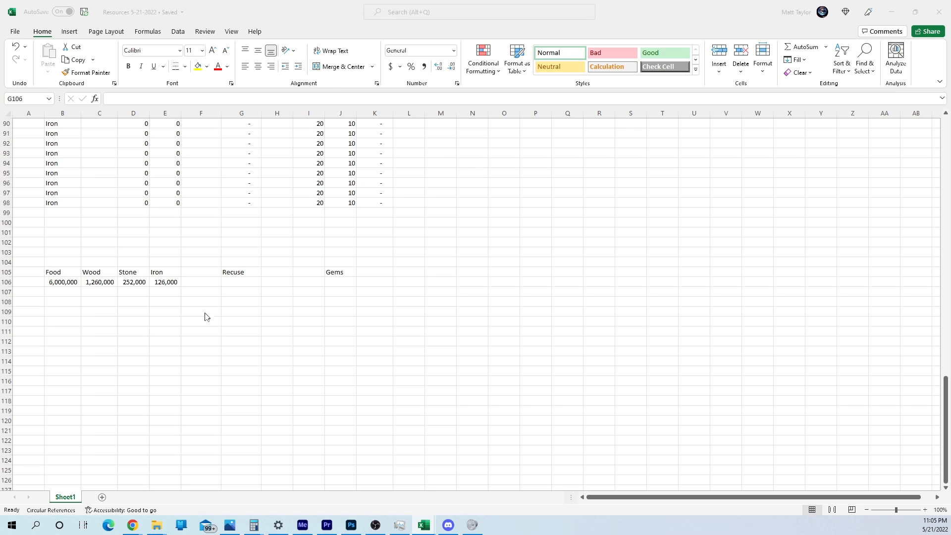
left_click(242, 284)
left_click(97, 99)
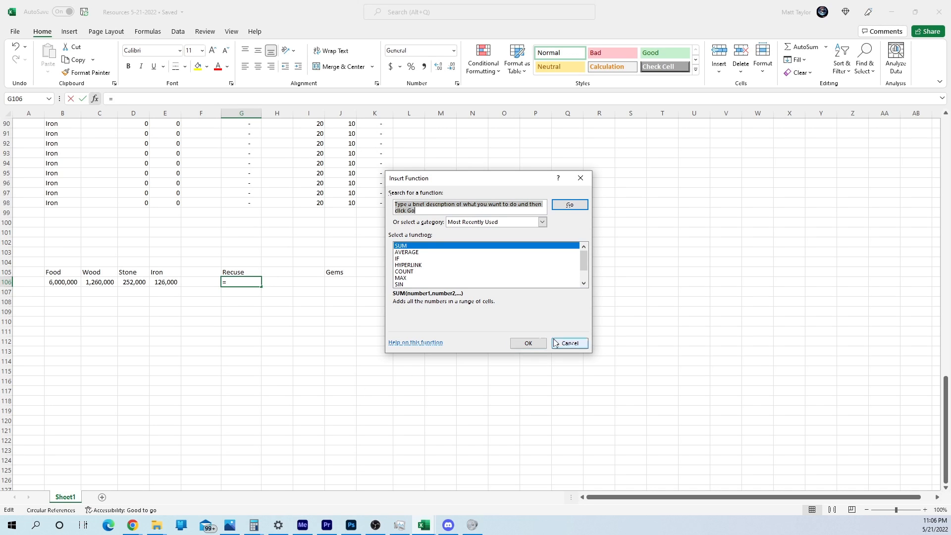
left_click(577, 346)
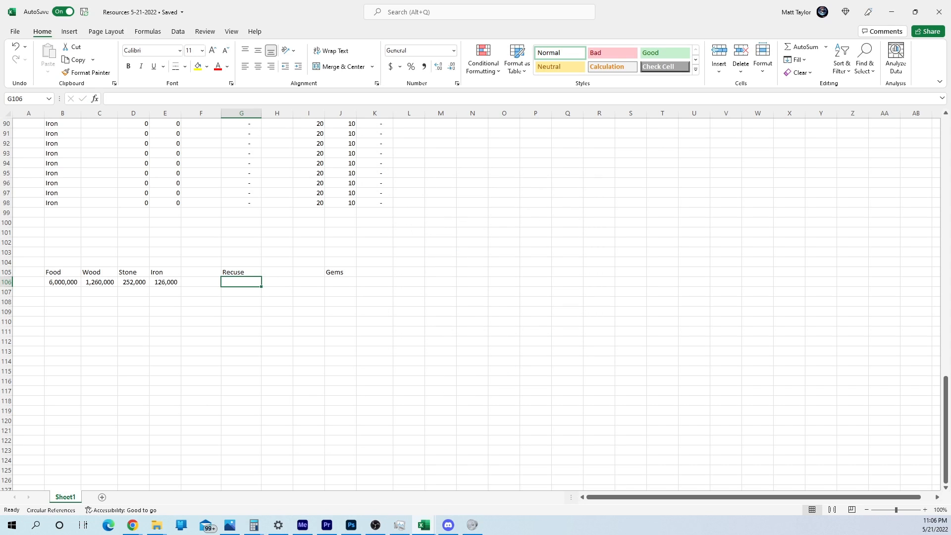
Step: Total the Gems amounts in cell J106 with a SUM function, replacing the suggested argument with range G5:G14
left_click(329, 285)
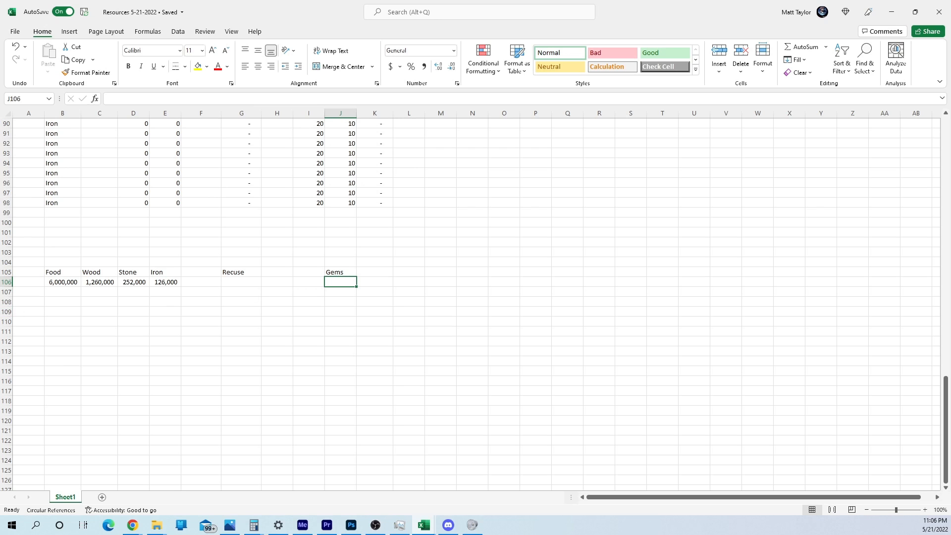
scroll(279, 160, "up", 4)
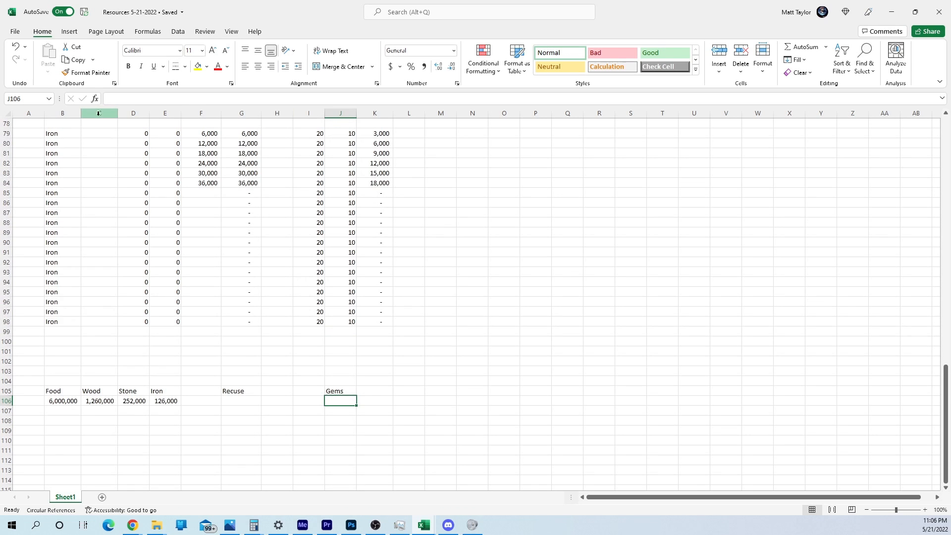
left_click(94, 99)
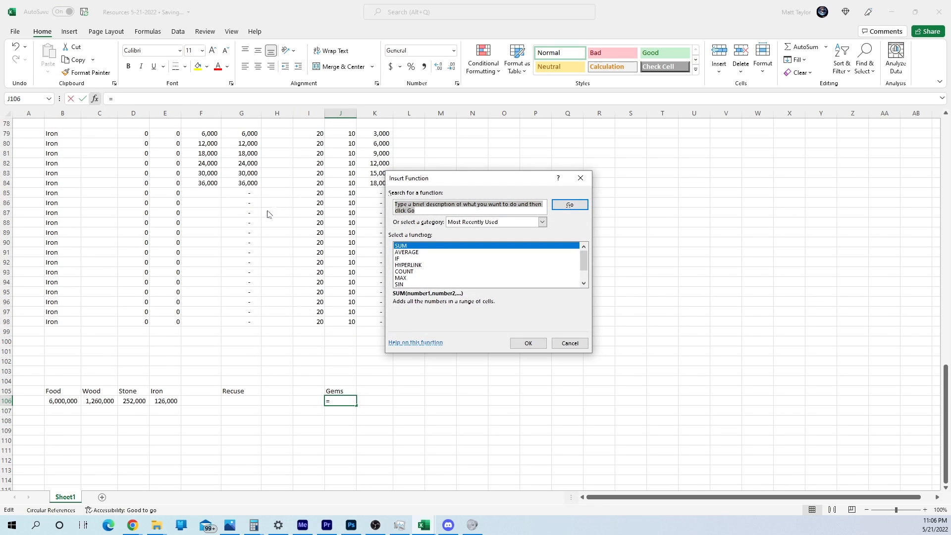
left_click(528, 344)
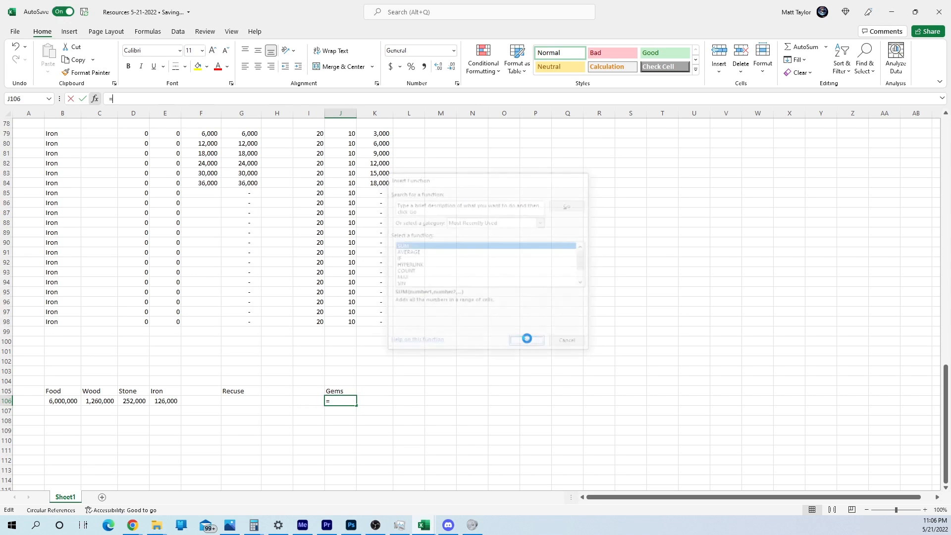
scroll(454, 247, "up", 4)
scroll(460, 259, "down", 8)
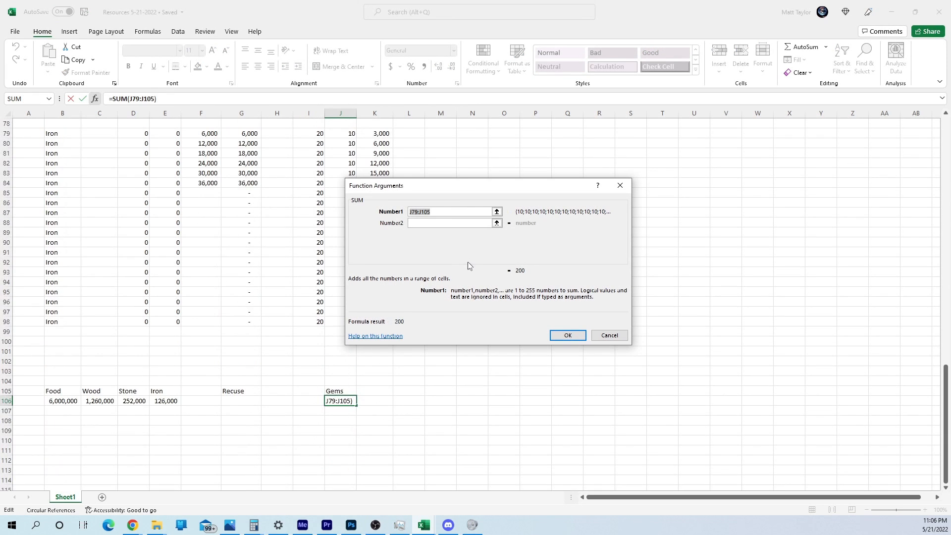
left_click(467, 211)
double_click(467, 211)
key("BackSpace")
scroll(284, 285, "up", 9)
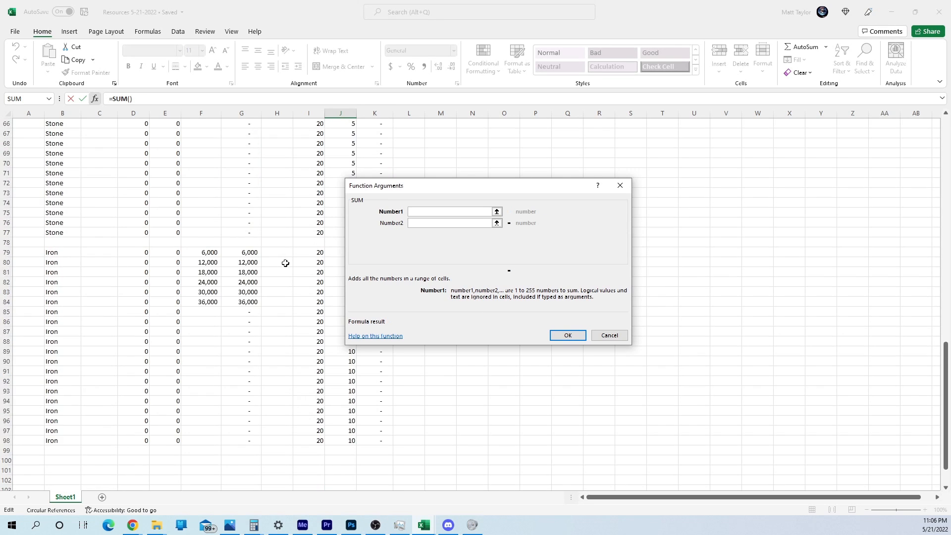
scroll(286, 263, "up", 16)
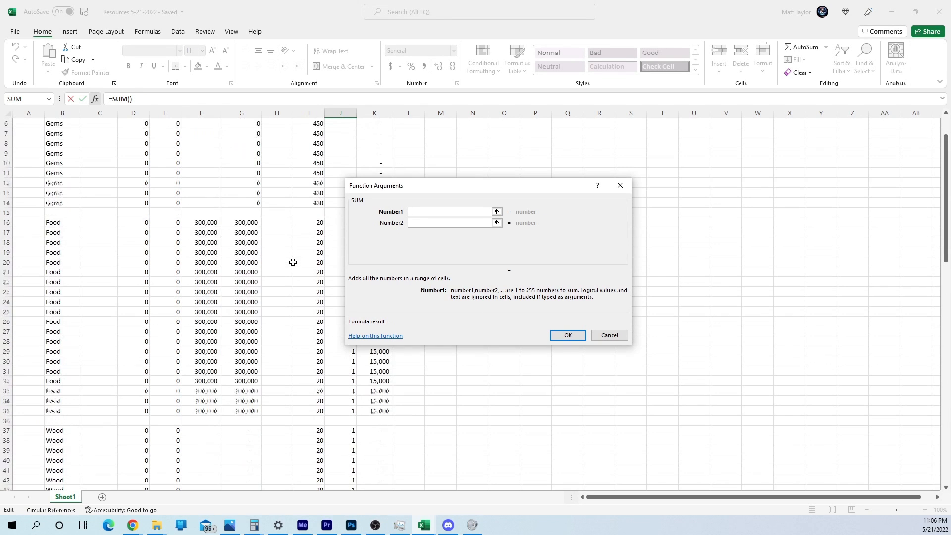
scroll(297, 219, "down", 1)
scroll(281, 162, "up", 1)
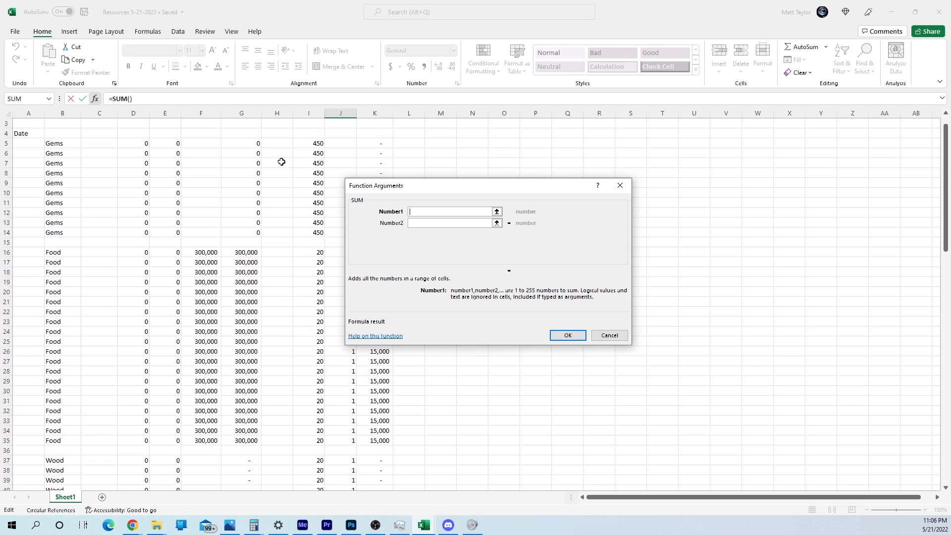
left_click_drag(259, 142, 255, 234)
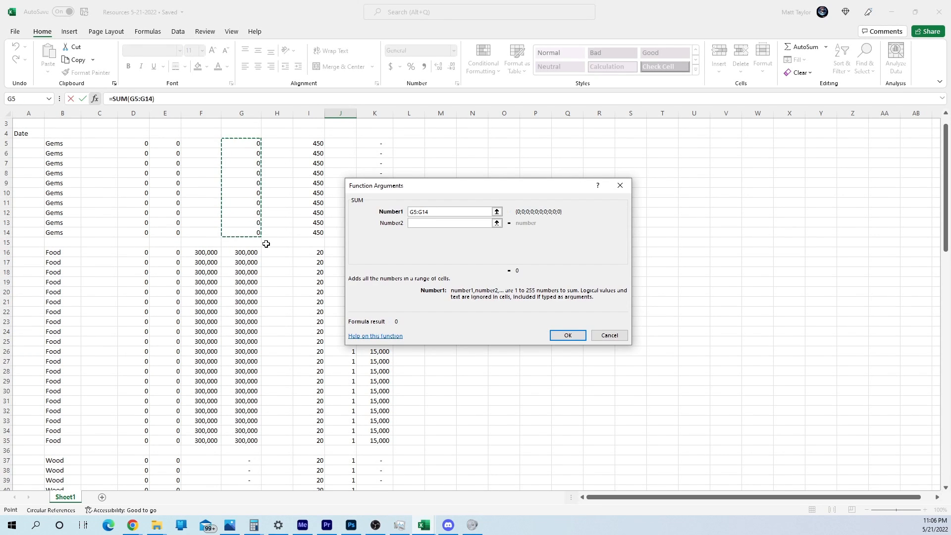
key("Return")
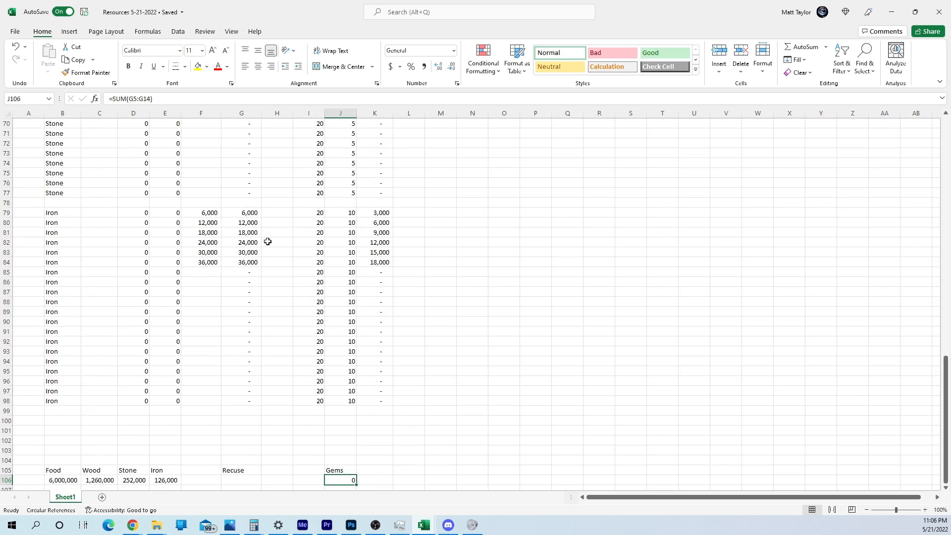
Step: Enter a sample amount of 30 in cell F5 of the first Gems row and check the Gems total in the summary row
scroll(268, 241, "up", 16)
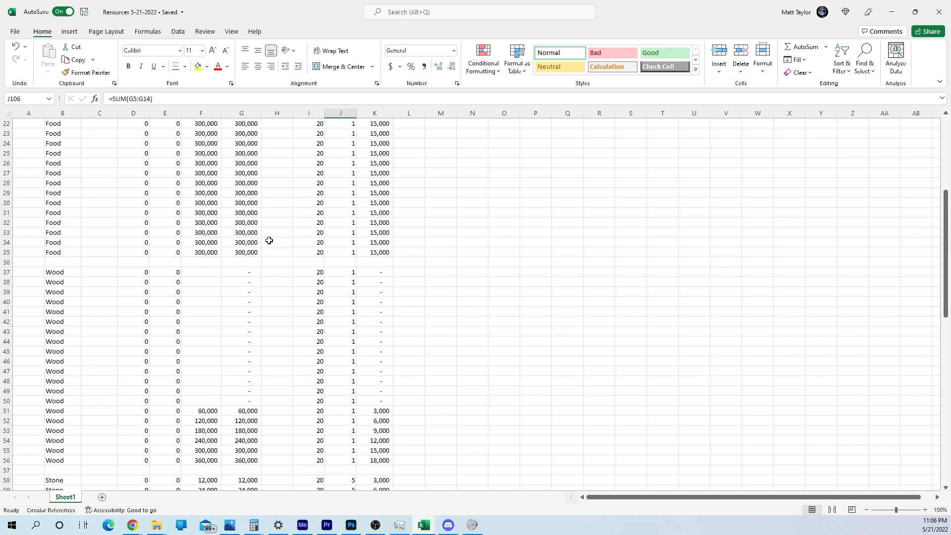
scroll(269, 240, "up", 7)
left_click(211, 162)
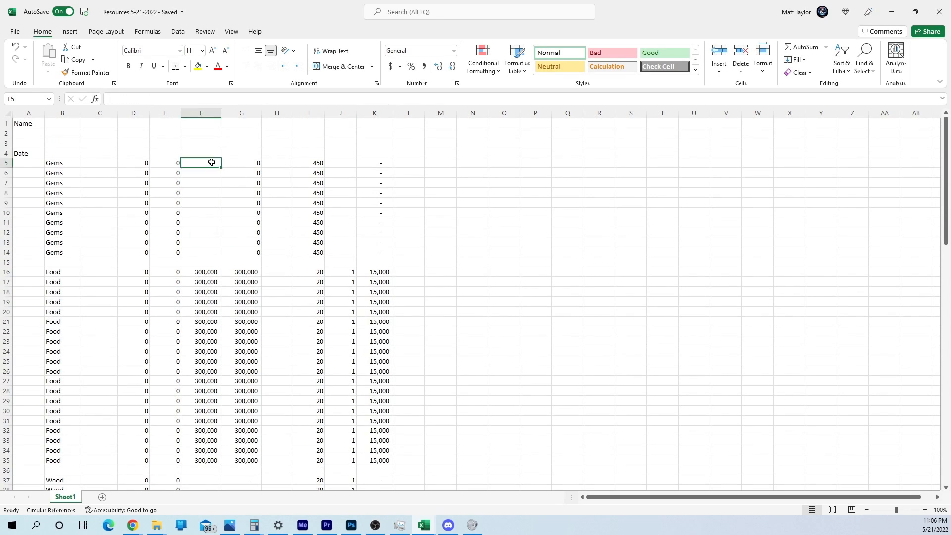
type("30")
left_click(491, 250)
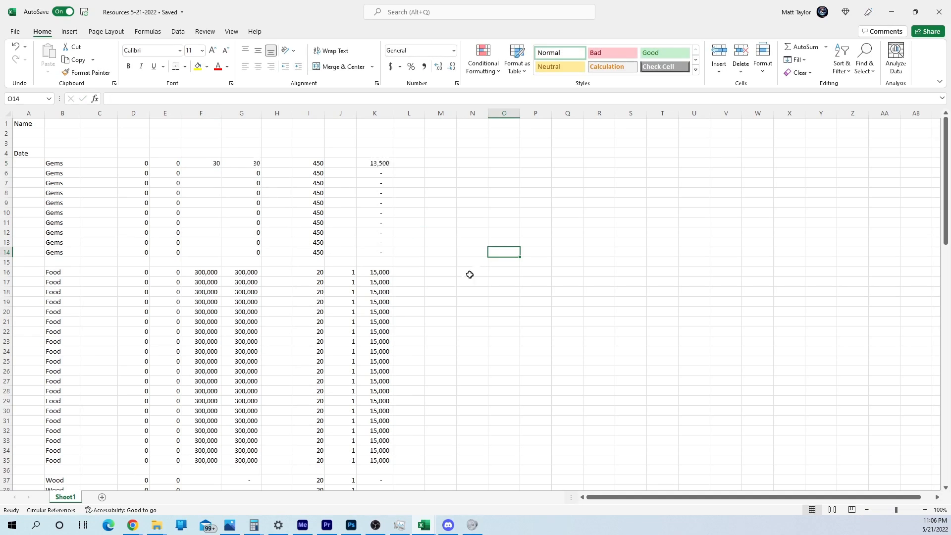
scroll(451, 280, "down", 20)
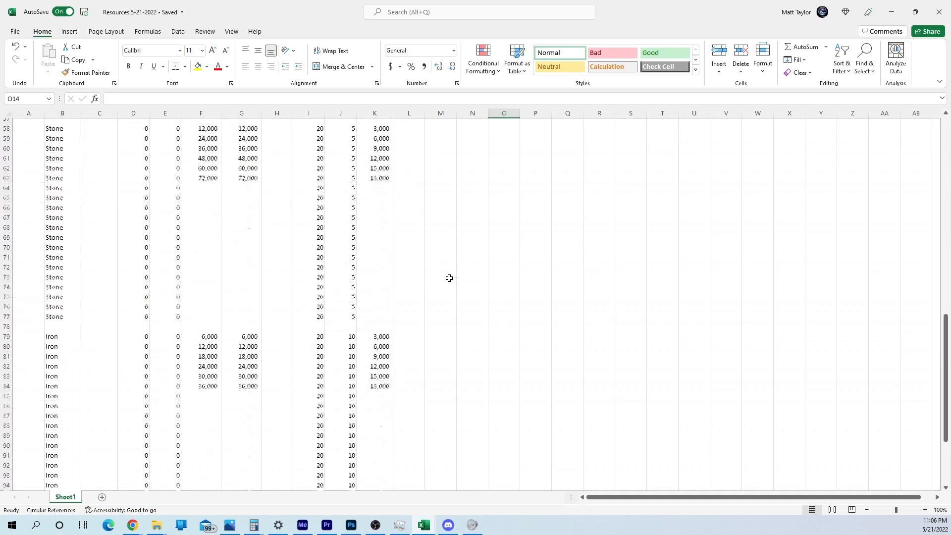
scroll(441, 287, "down", 2)
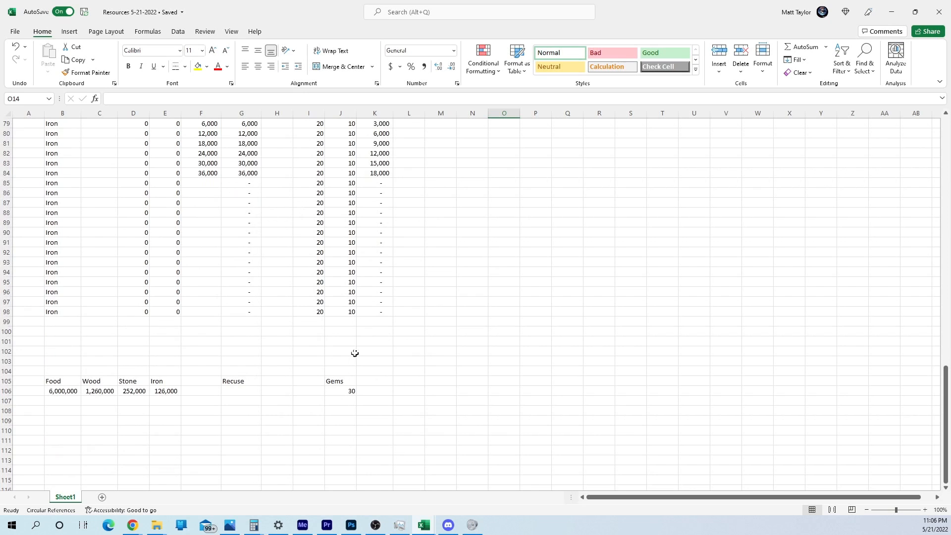
Step: Enter a sample rate of 10% in cell C5 of the first Gems row and check the Gems total again
scroll(361, 342, "up", 7)
scroll(367, 329, "up", 19)
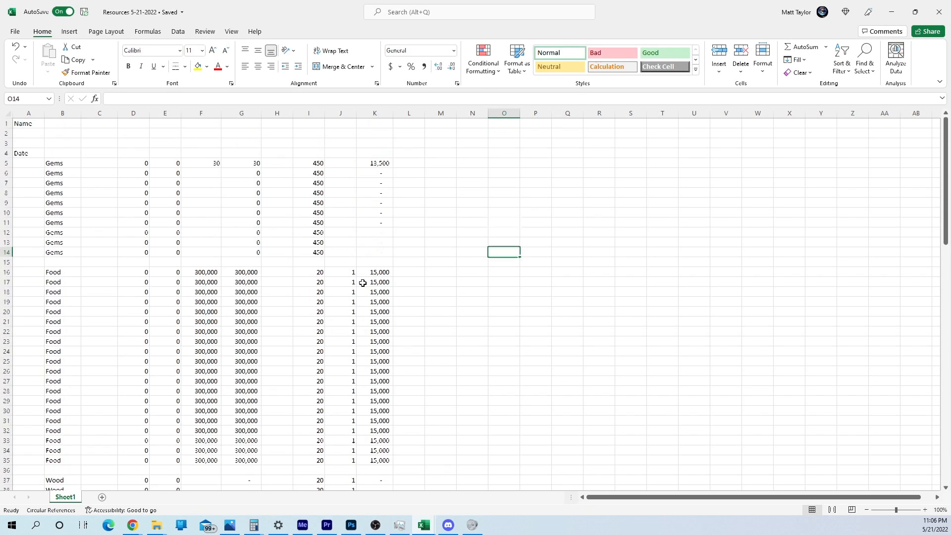
left_click(95, 166)
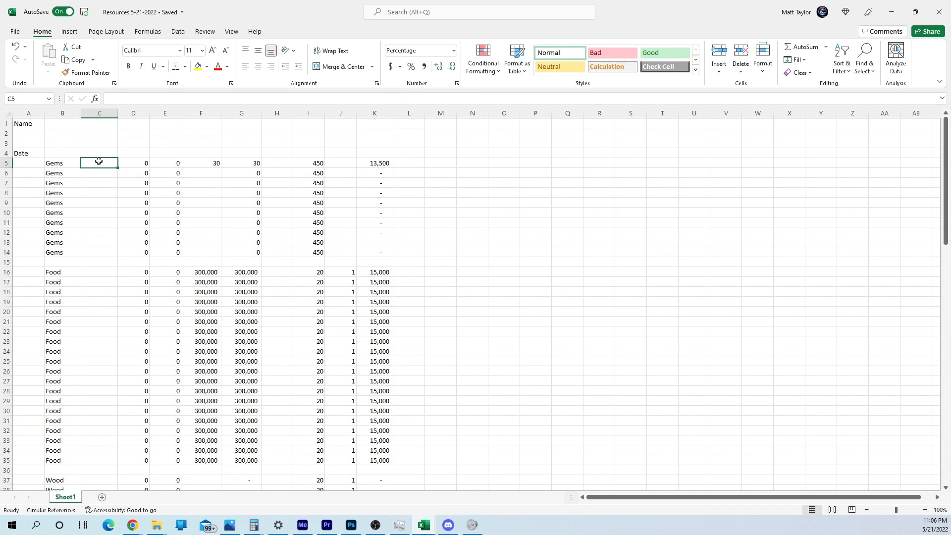
type("10")
left_click(460, 225)
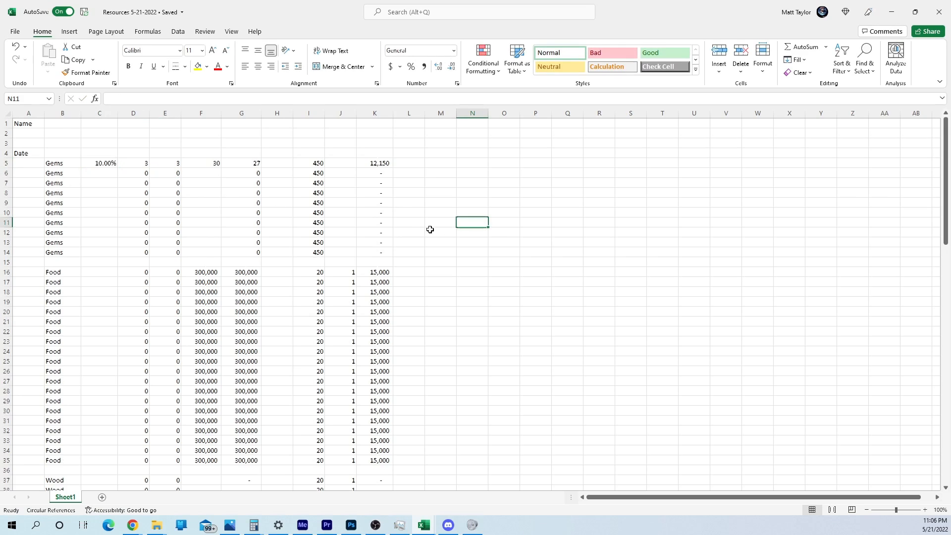
scroll(430, 229, "down", 8)
scroll(430, 229, "down", 18)
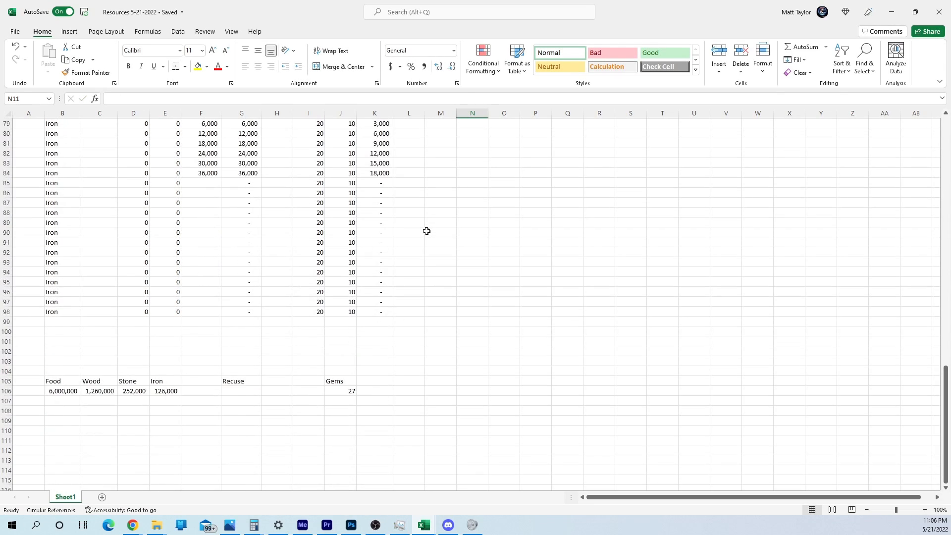
Step: Clear the sample percentage from C5 and the sample amount from F5 in the first Gems row
scroll(427, 230, "up", 7)
scroll(426, 230, "up", 19)
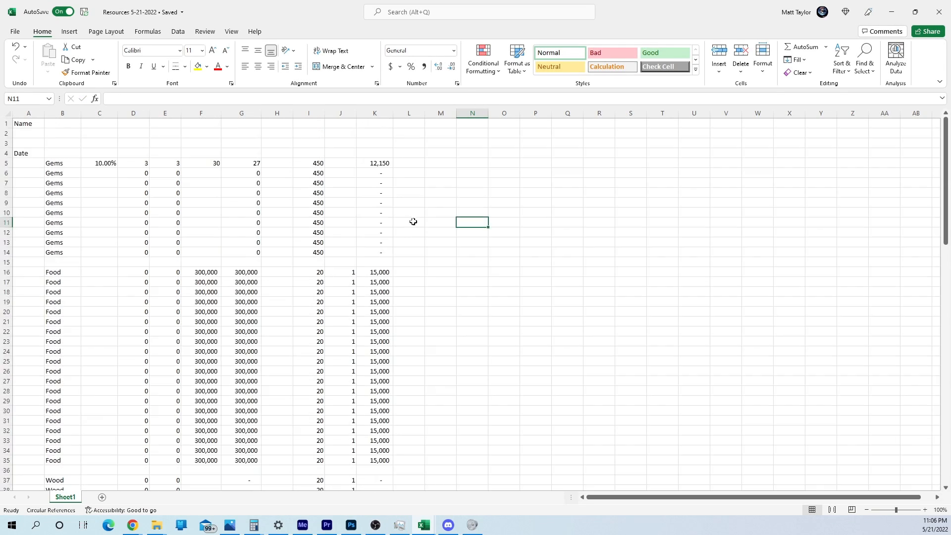
left_click(90, 162)
key("Delete")
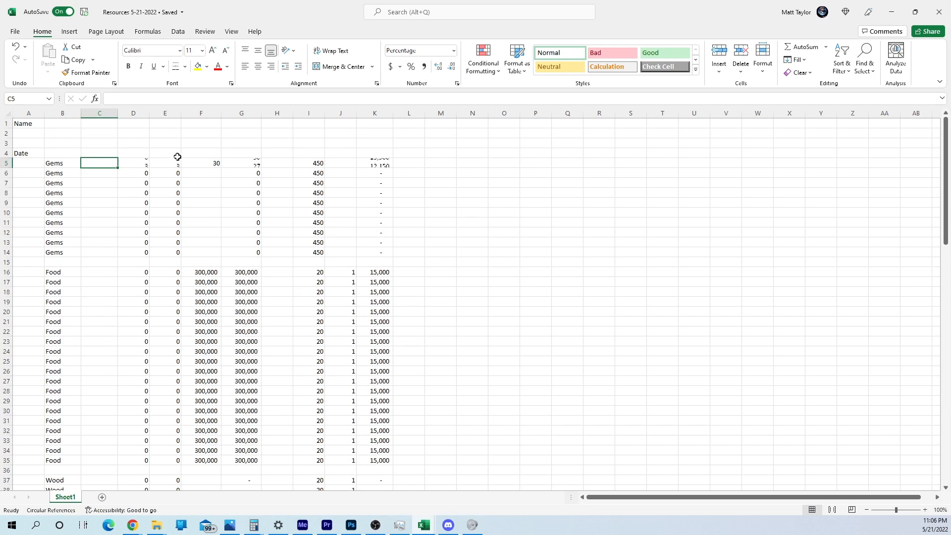
left_click(213, 163)
key("Delete")
Step: Enter 2600000 in cell M106 of the summary row
scroll(346, 227, "down", 17)
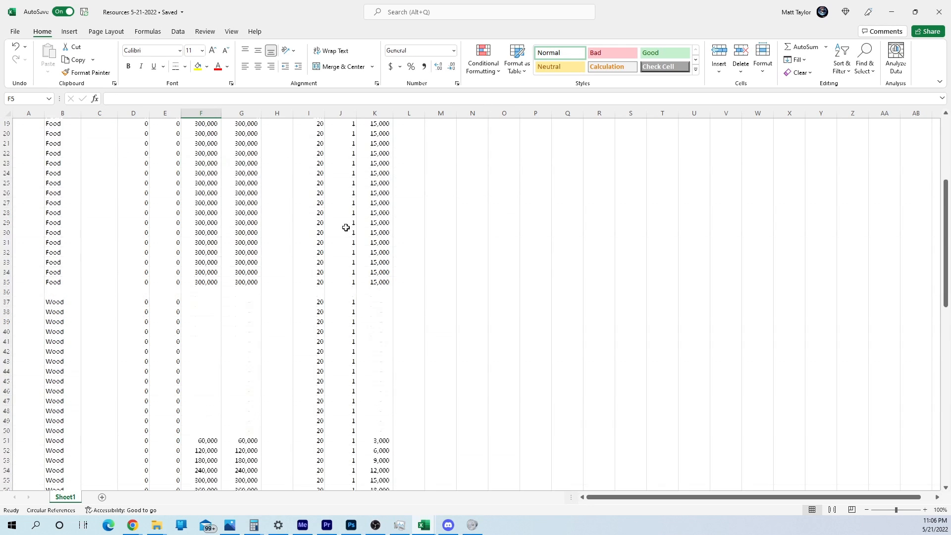
scroll(341, 219, "down", 11)
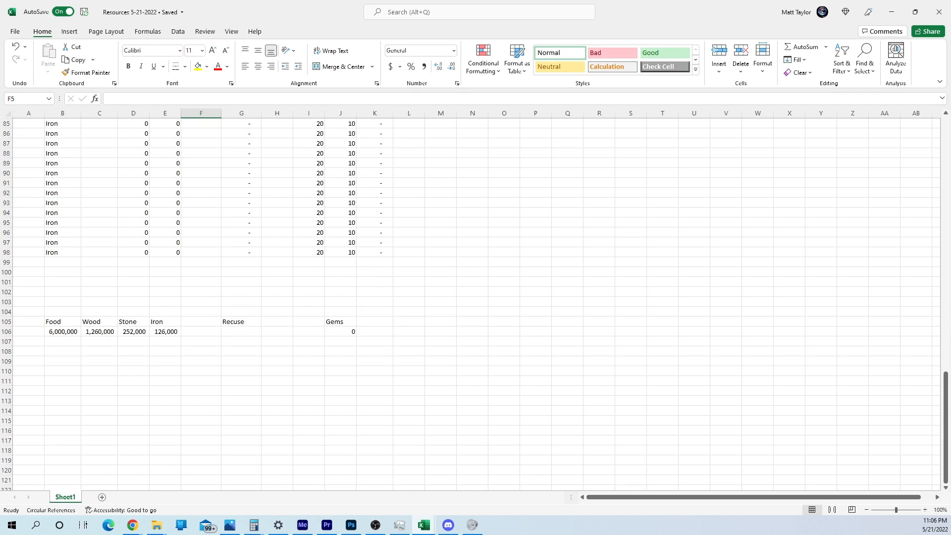
scroll(342, 218, "down", 1)
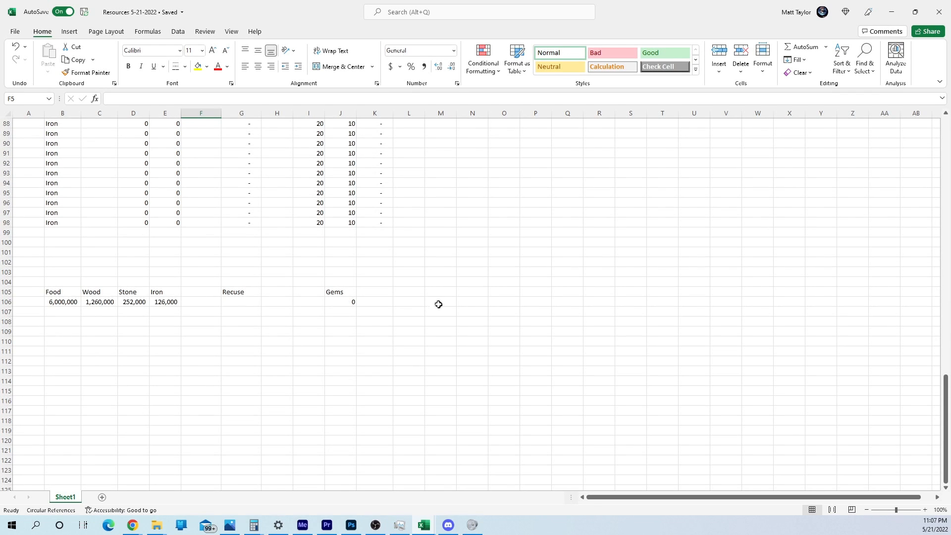
left_click(374, 292)
left_click(376, 301)
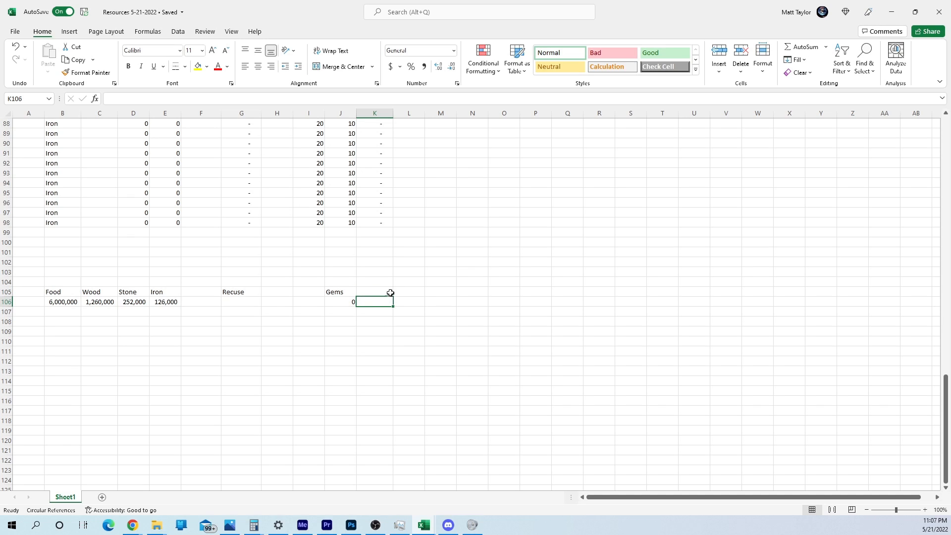
key("Right")
key("Right")
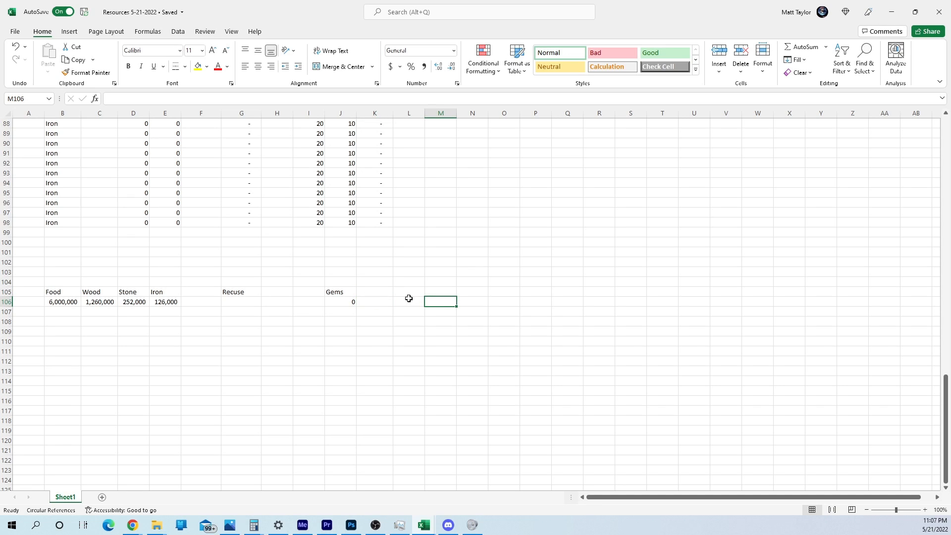
type("260000")
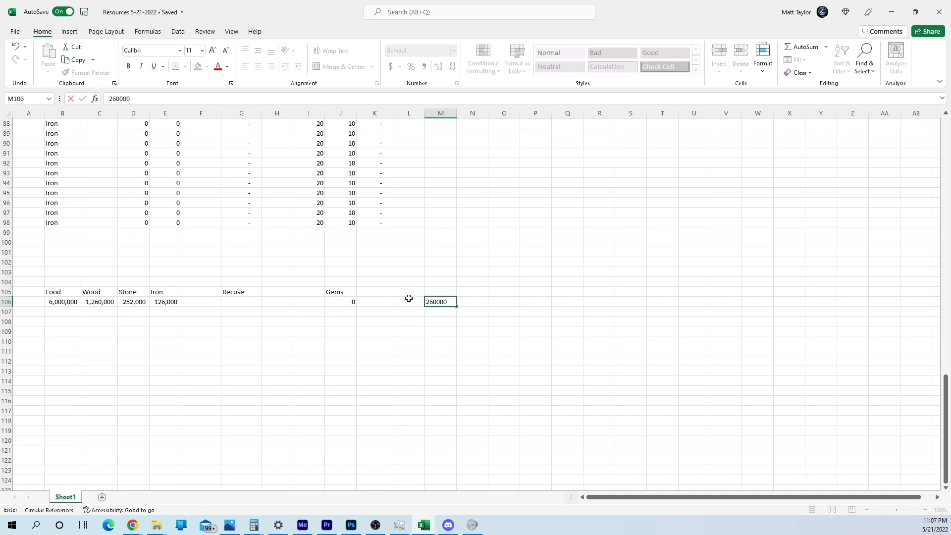
type("0")
key("Return")
key("Up")
Step: Format M106 with the comma number style and no decimals, and set its value to 260000
left_click(424, 67)
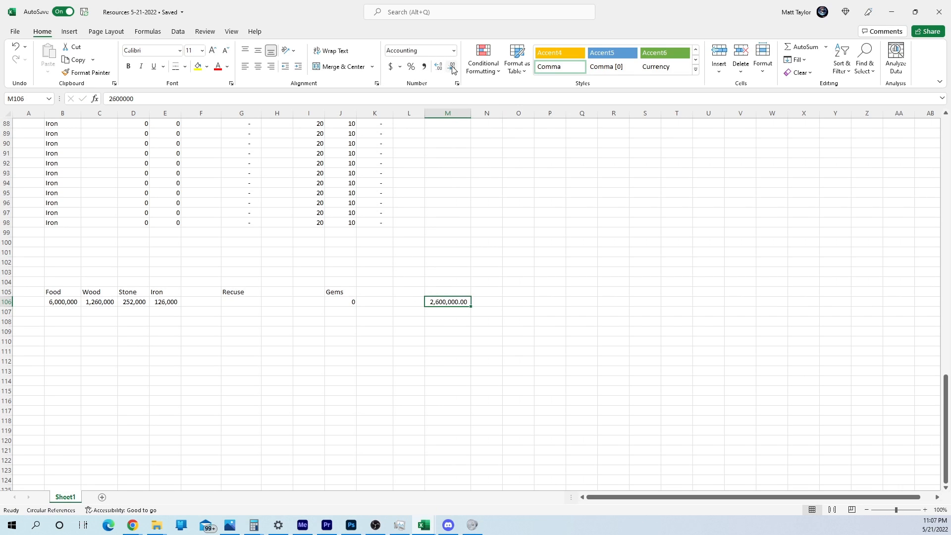
left_click(453, 69)
left_click(452, 68)
type("260000")
left_click(409, 370)
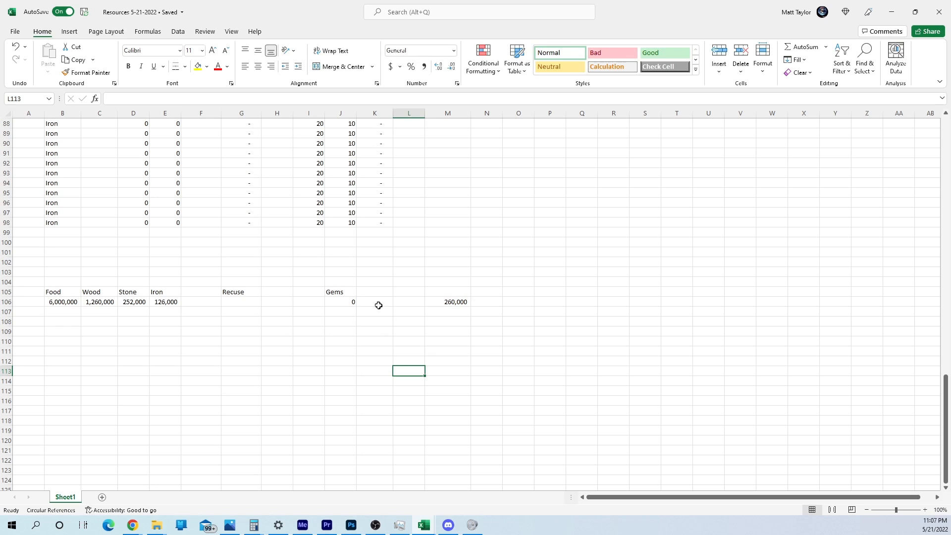
Step: Total column K in cell K106 with a SUM function over range K5:K98
left_click(383, 302)
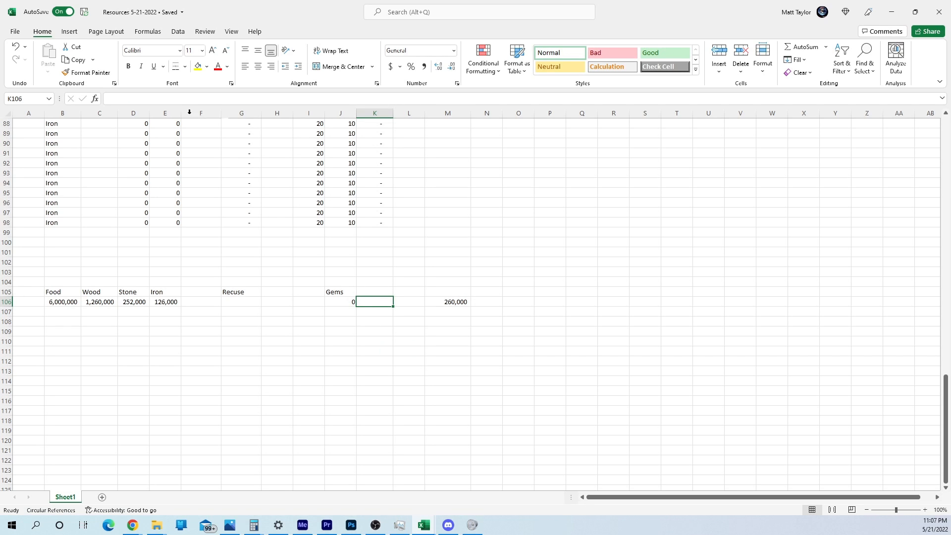
left_click(95, 98)
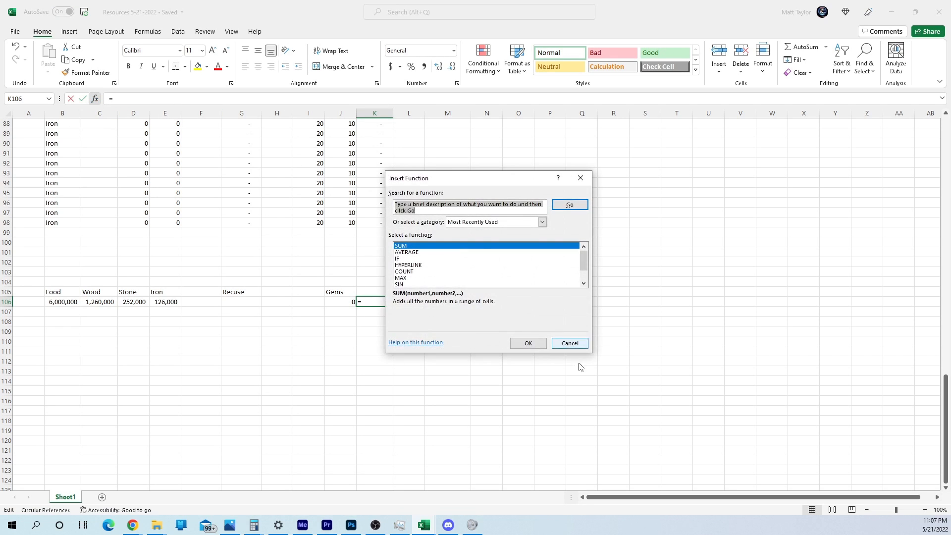
left_click(531, 342)
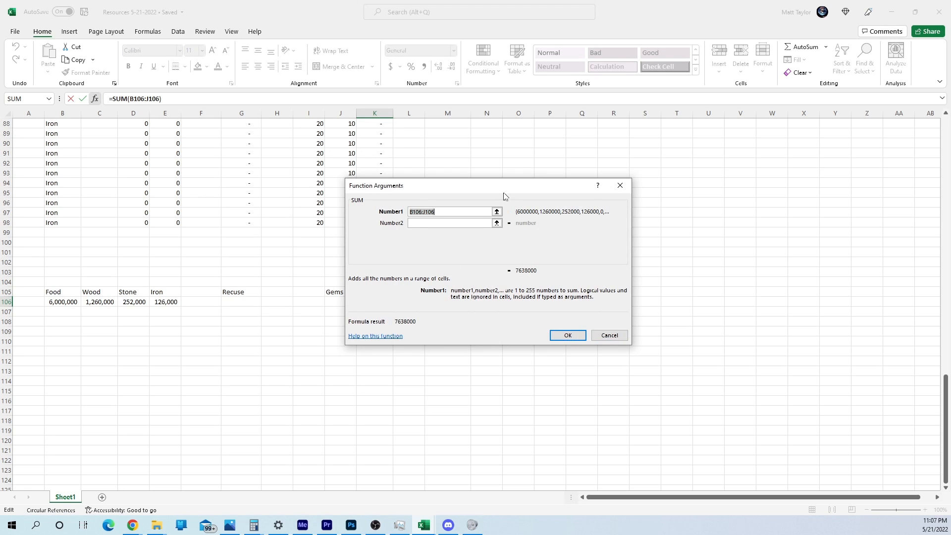
left_click_drag(504, 196, 406, 320)
left_click_drag(374, 224, 378, 163)
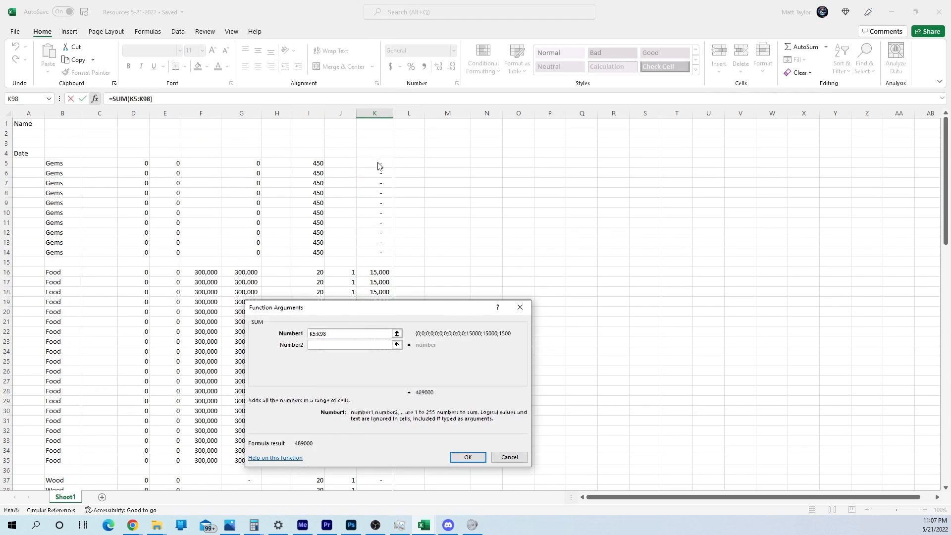
key("Return")
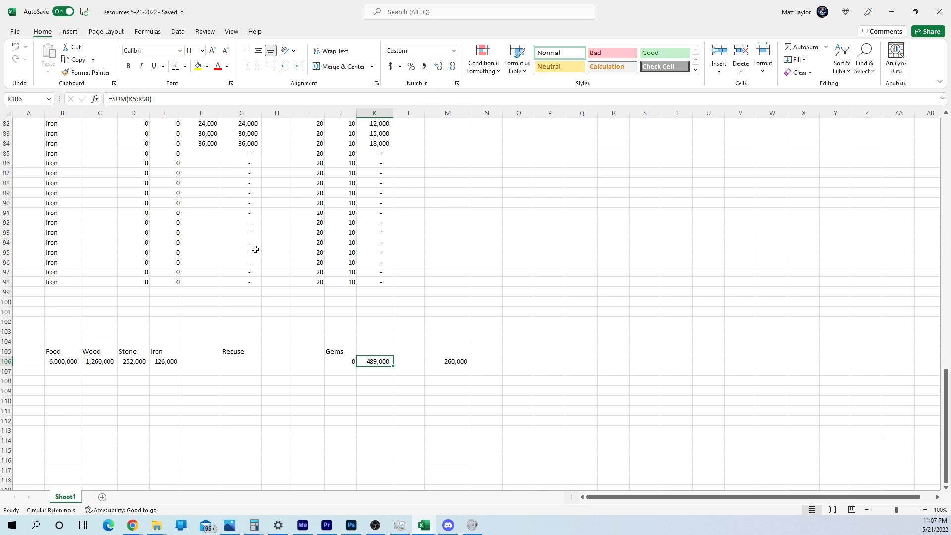
Step: Clear the sample amounts in column F from the Iron, Stone and Wood rows
scroll(255, 249, "up", 4)
left_click_drag(209, 211, 209, 273)
key("Delete")
scroll(210, 265, "up", 5)
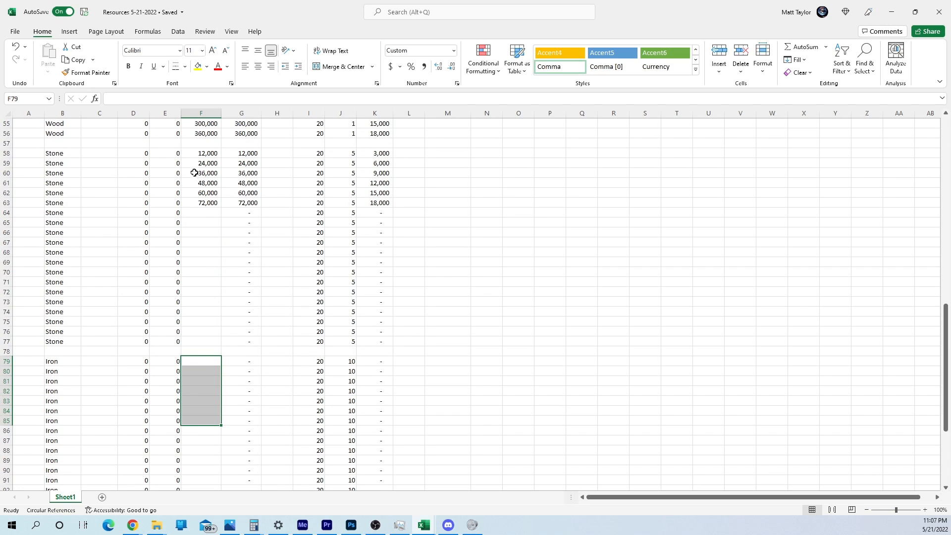
left_click_drag(202, 151, 214, 262)
key("Delete")
scroll(213, 205, "up", 4)
key("Delete")
scroll(329, 293, "down", 11)
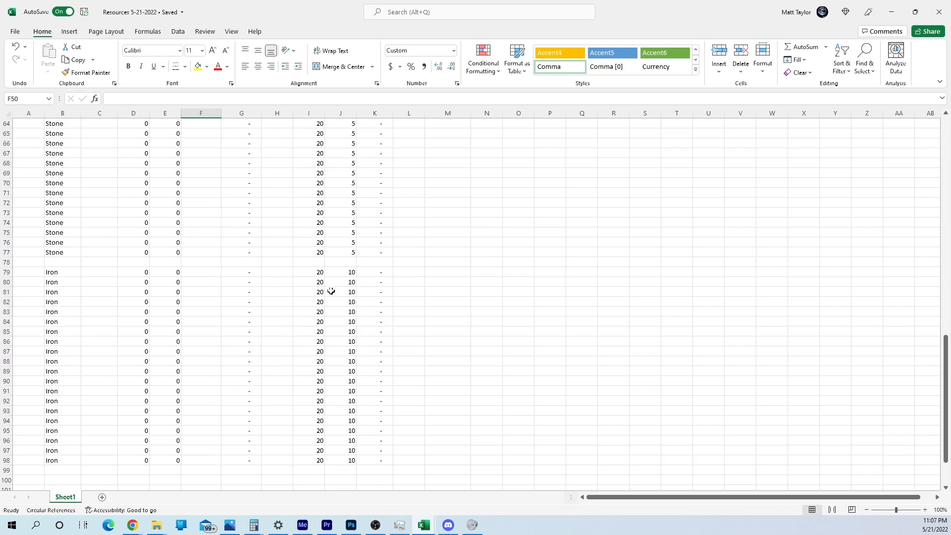
scroll(231, 300, "up", 12)
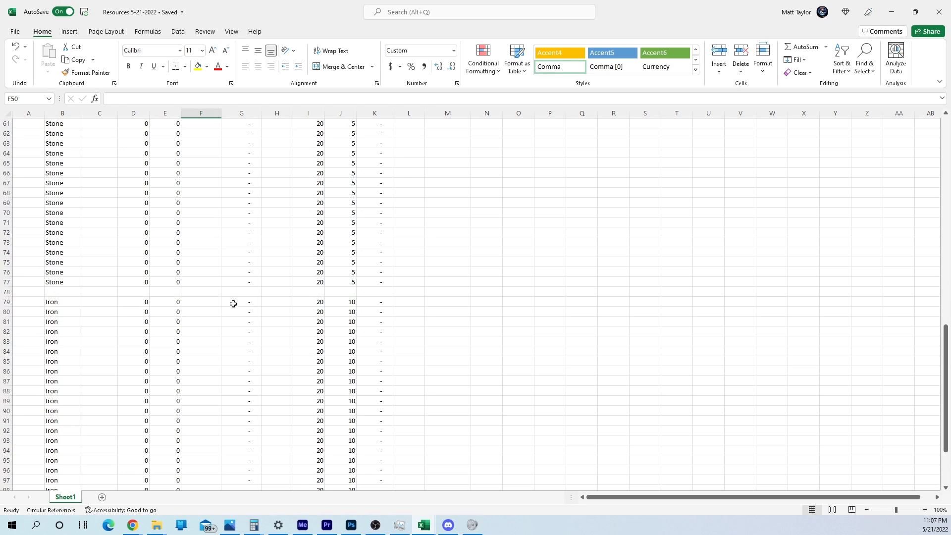
scroll(228, 296, "up", 6)
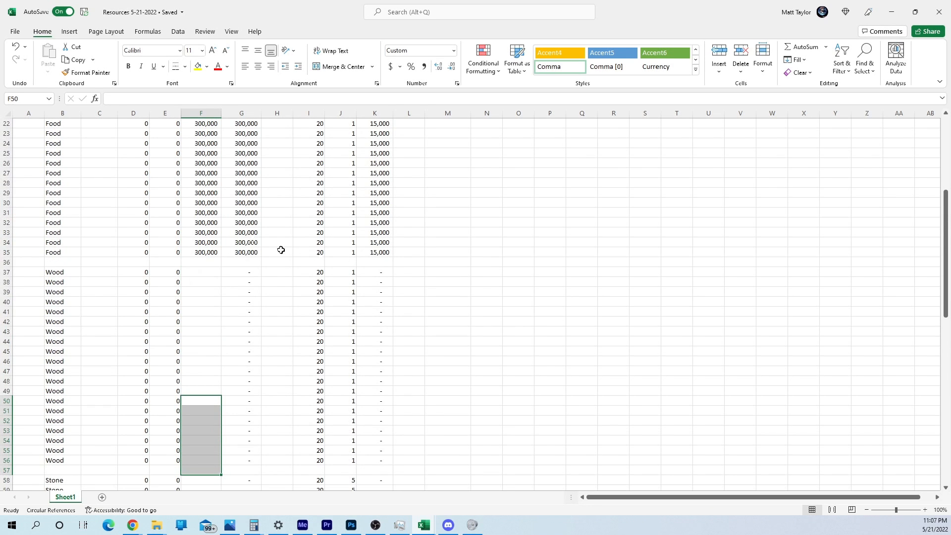
scroll(270, 248, "up", 4)
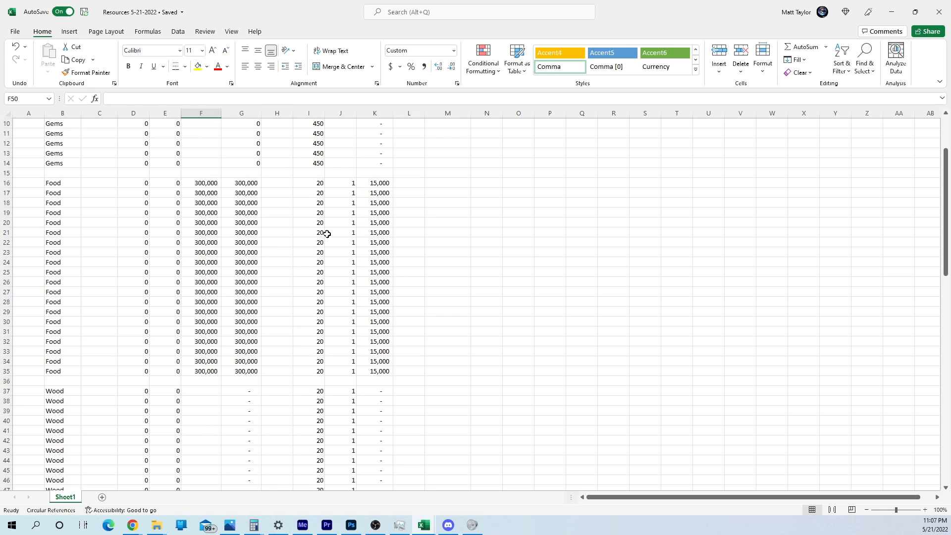
Step: Total column G under Recuse in cell G106 with a SUM function over range G16:G98
scroll(346, 221, "down", 20)
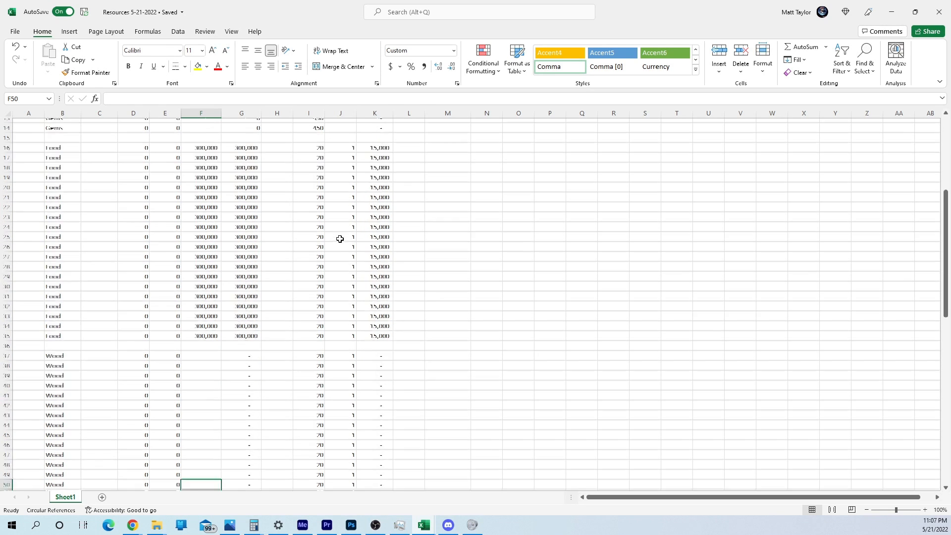
scroll(340, 237, "down", 8)
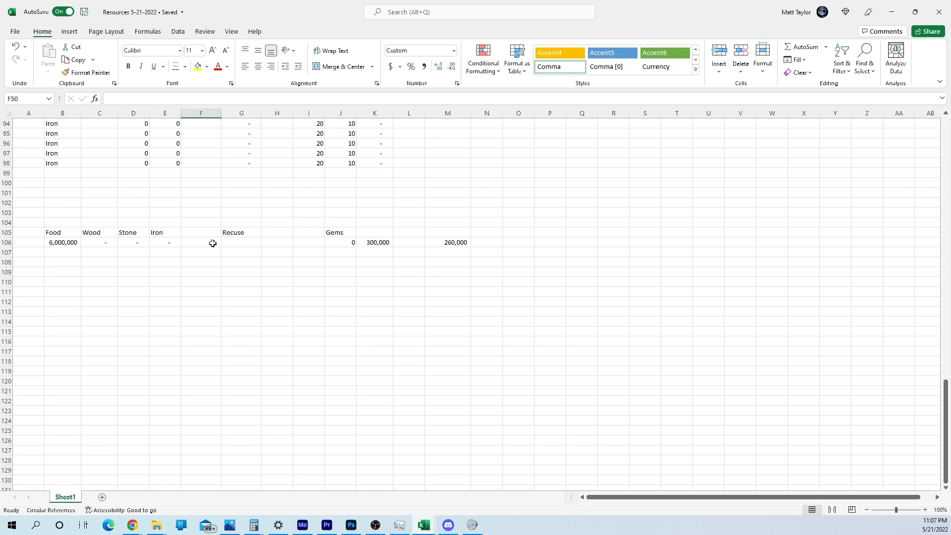
left_click(229, 243)
scroll(119, 117, "up", 3)
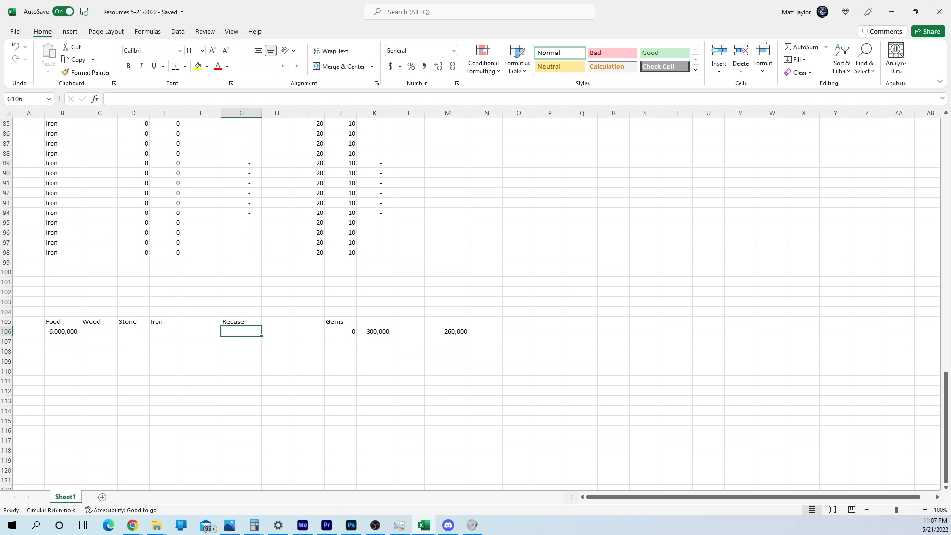
left_click(243, 333)
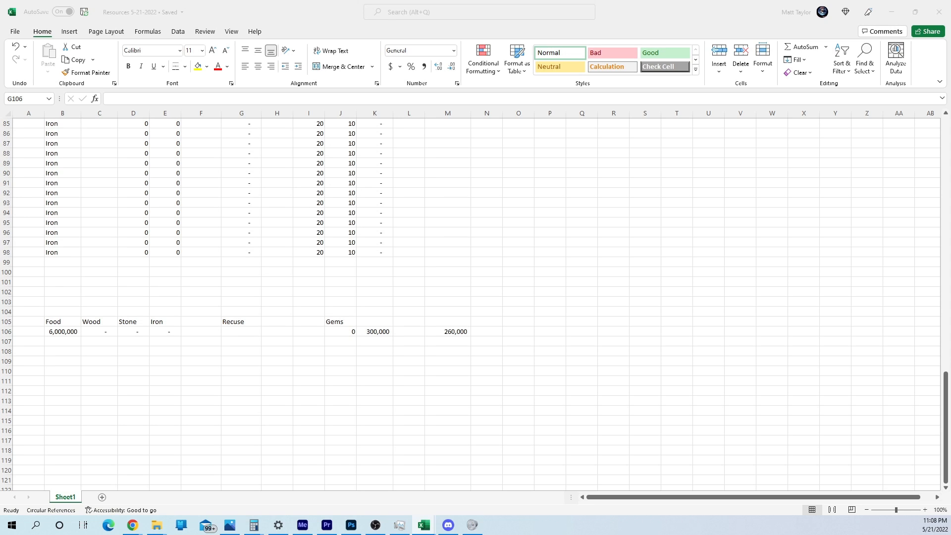
left_click(240, 330)
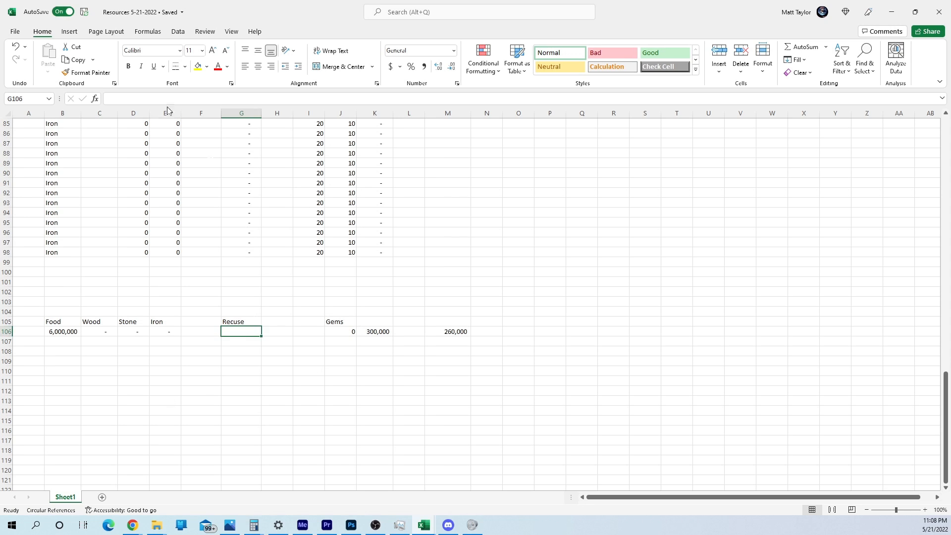
left_click(94, 98)
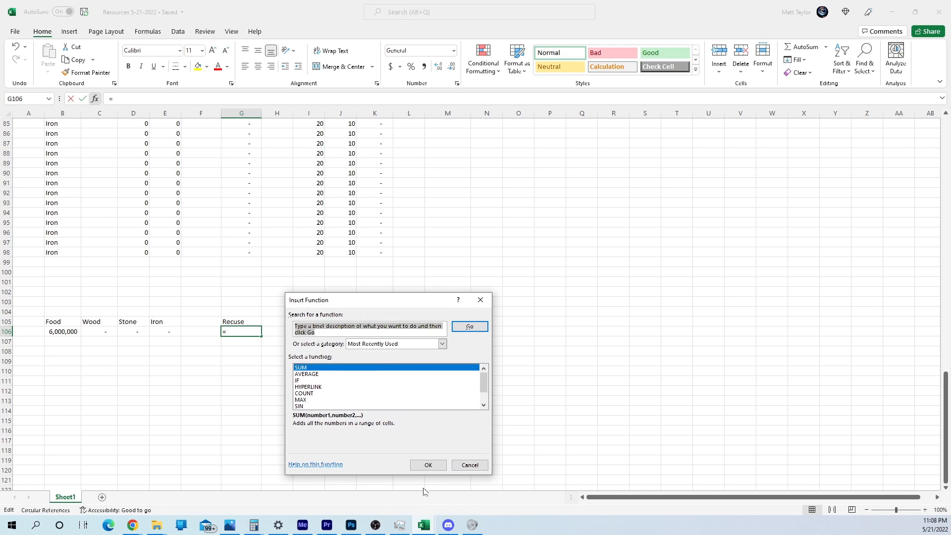
left_click(428, 465)
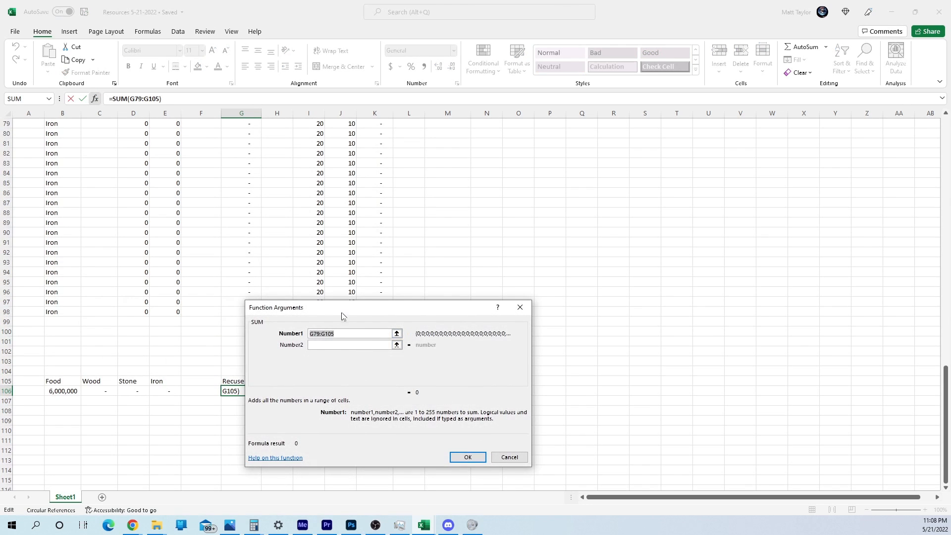
left_click_drag(344, 316, 449, 329)
left_click_drag(248, 313, 246, 272)
key("Return")
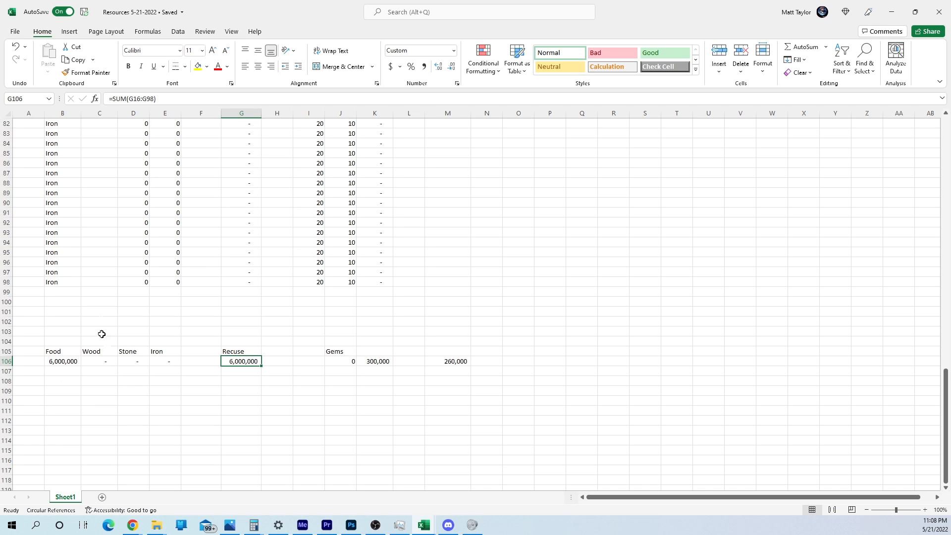
Step: Test the summary totals with sample amounts of 3000 and 30000 in Iron cell F87, and clear the cell
scroll(119, 304, "up", 3)
left_click(214, 259)
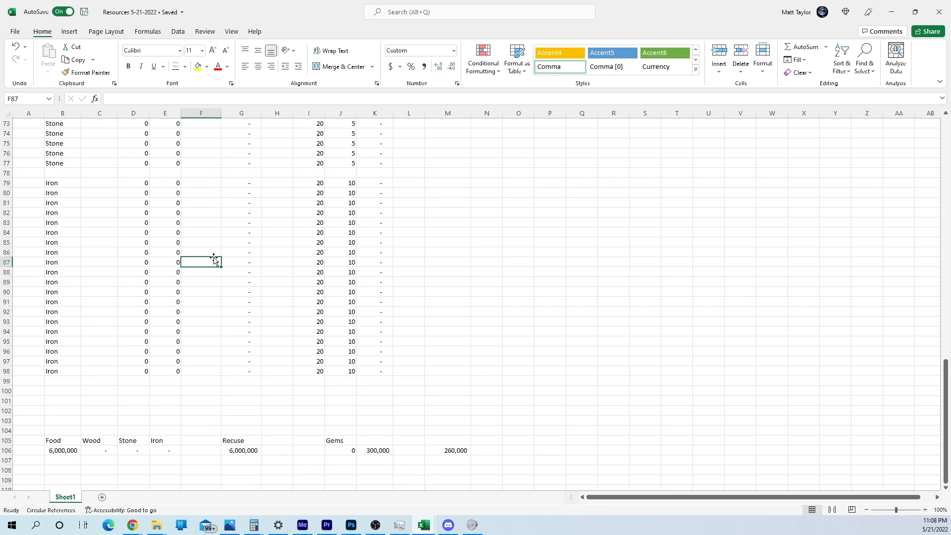
type("3000")
key("Return")
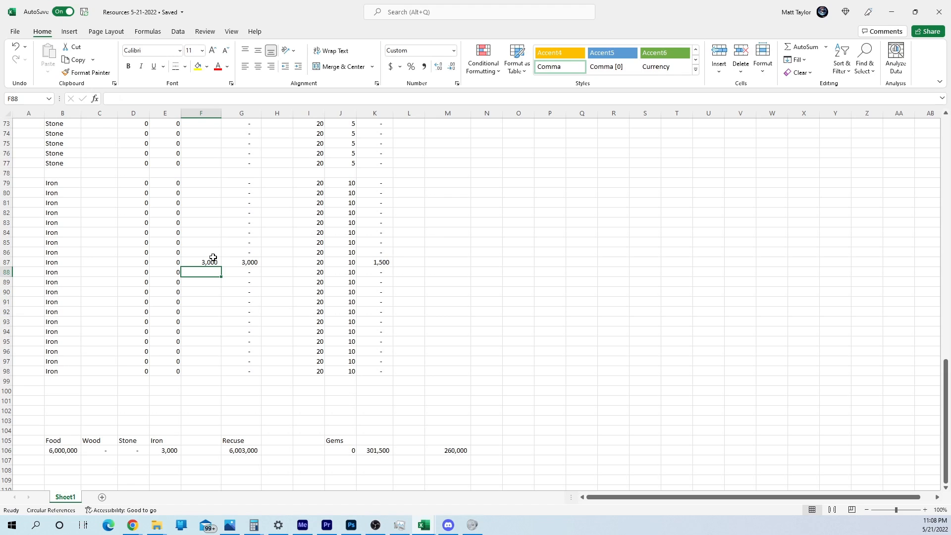
left_click(213, 258)
type("30,000")
key("Return")
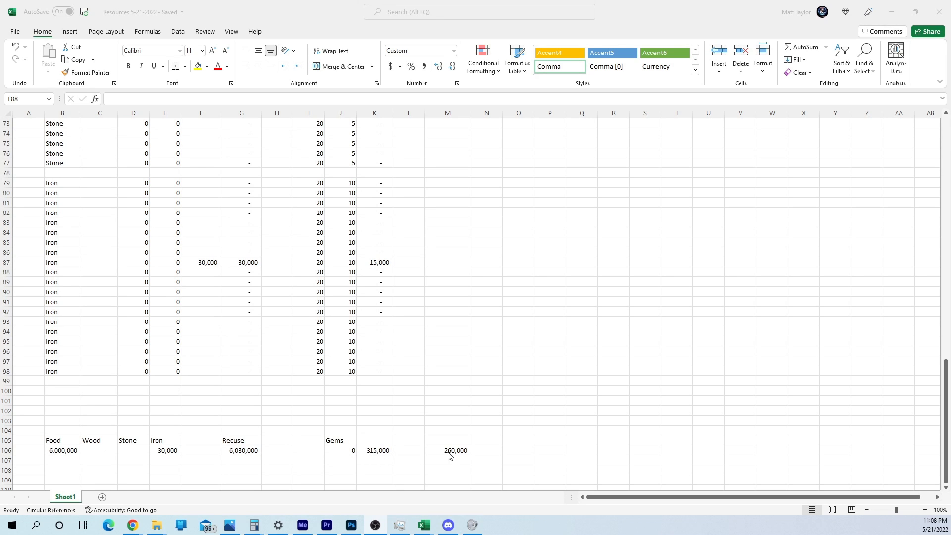
key("alt+Tab")
left_click(210, 262)
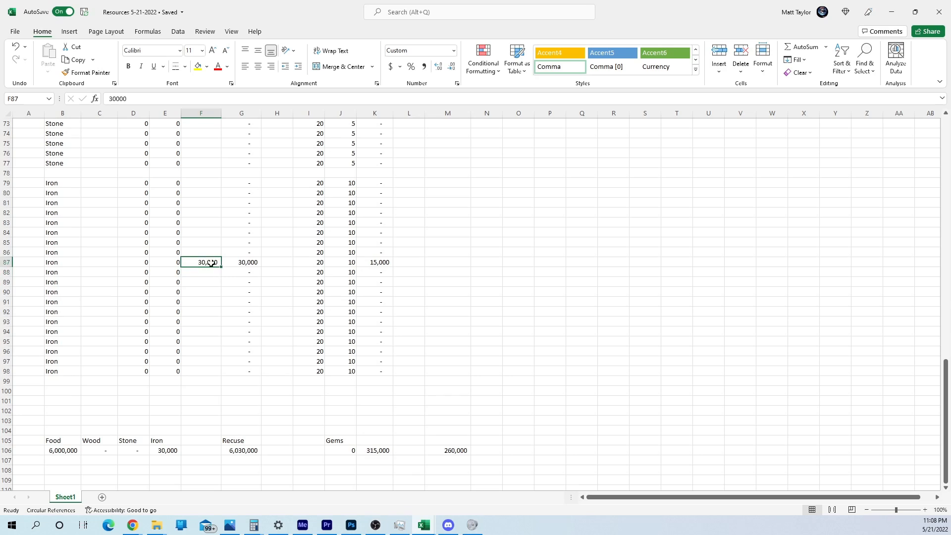
key("Delete")
Step: Clear the sample amounts in column F from the Food rows, F16 to F35
scroll(212, 268, "up", 4)
scroll(211, 268, "up", 14)
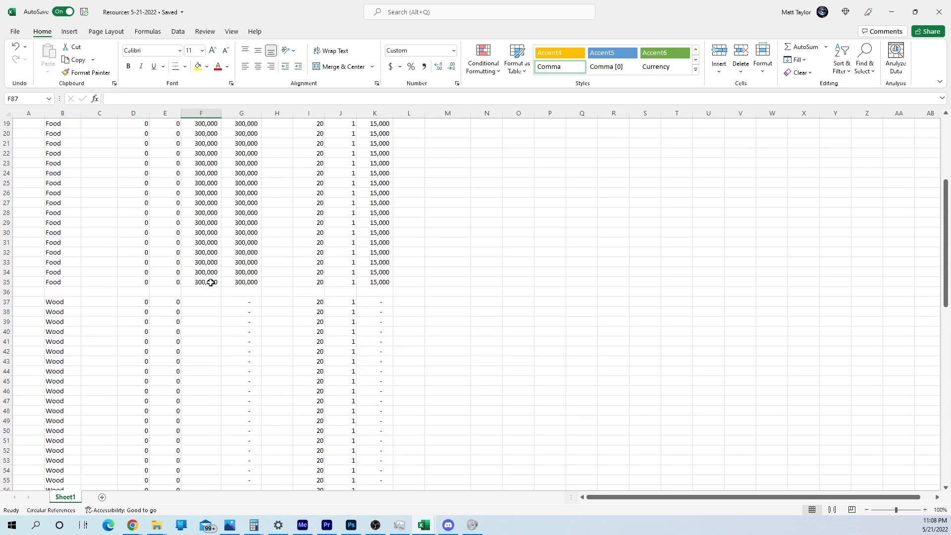
left_click(214, 291)
left_click_drag(213, 291, 210, 193)
key("Delete")
Step: Enter 30000 as the sample amount in the last two Iron rows, cells F98 and F97
scroll(219, 257, "down", 3)
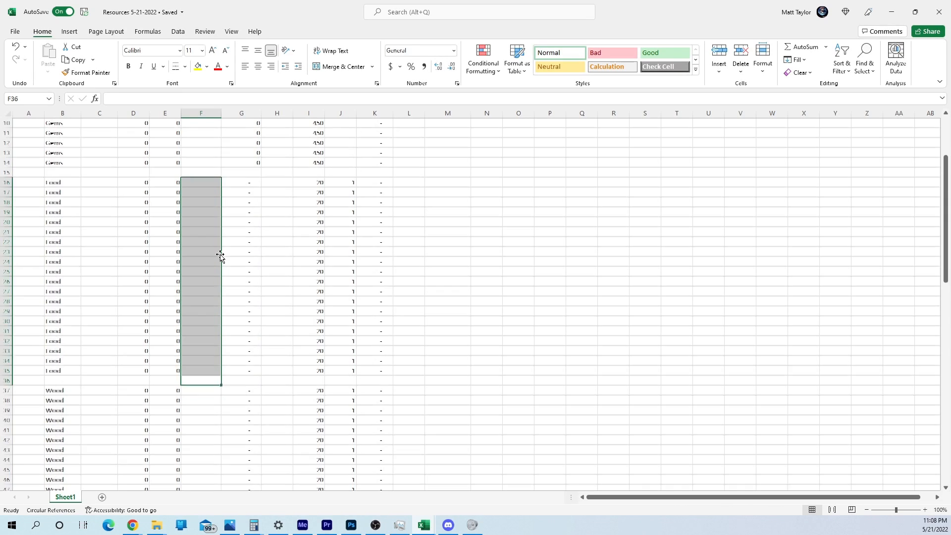
scroll(221, 255, "down", 3)
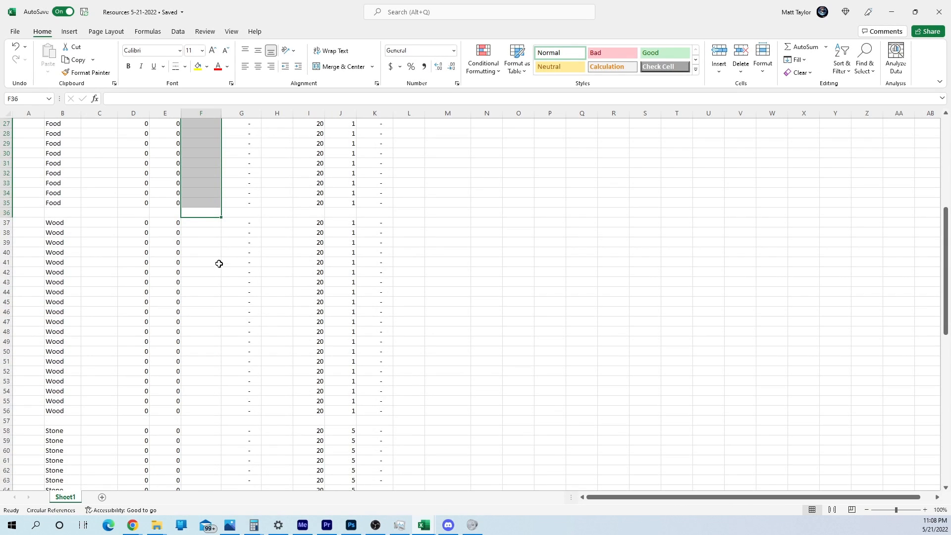
scroll(224, 288, "down", 3)
scroll(225, 290, "down", 15)
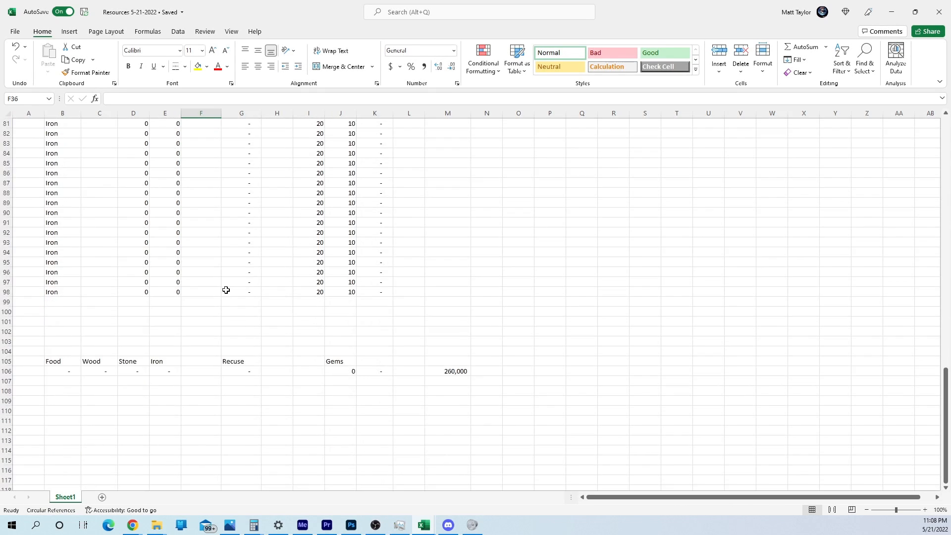
left_click(210, 292)
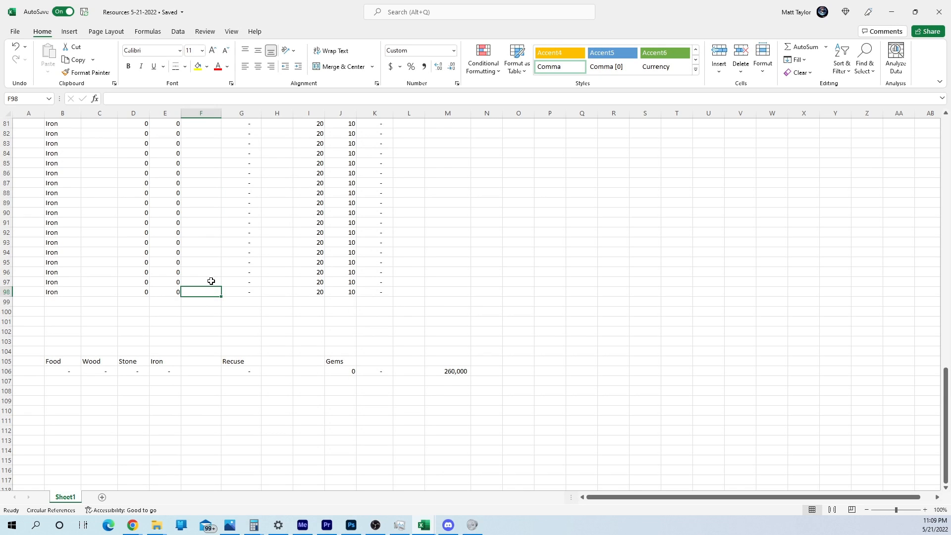
type("30000")
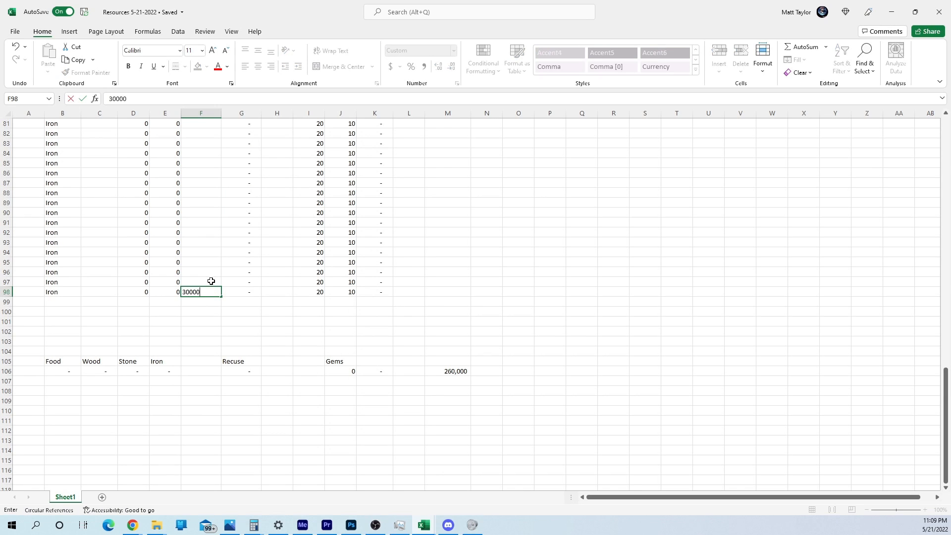
key("Up")
type("3000")
key("Up")
type("3")
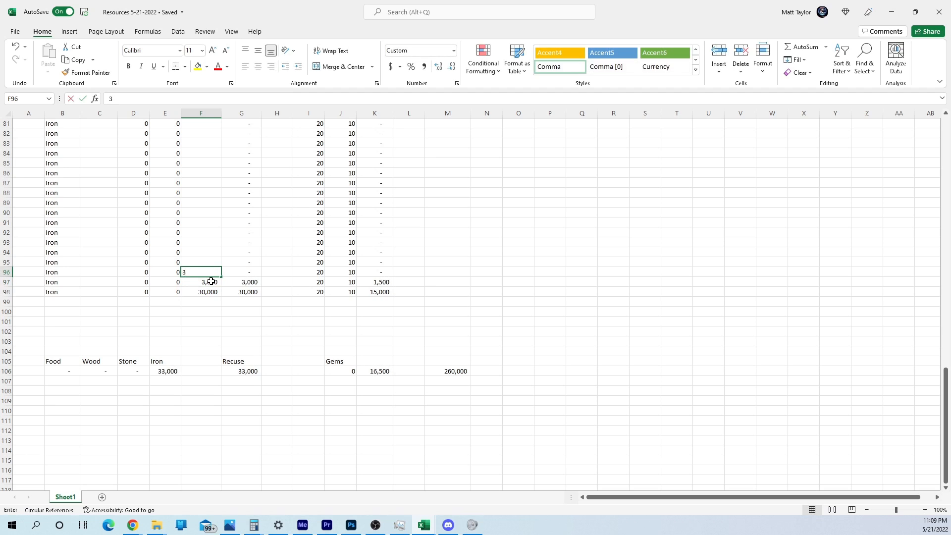
type("00")
key("Return")
type("3")
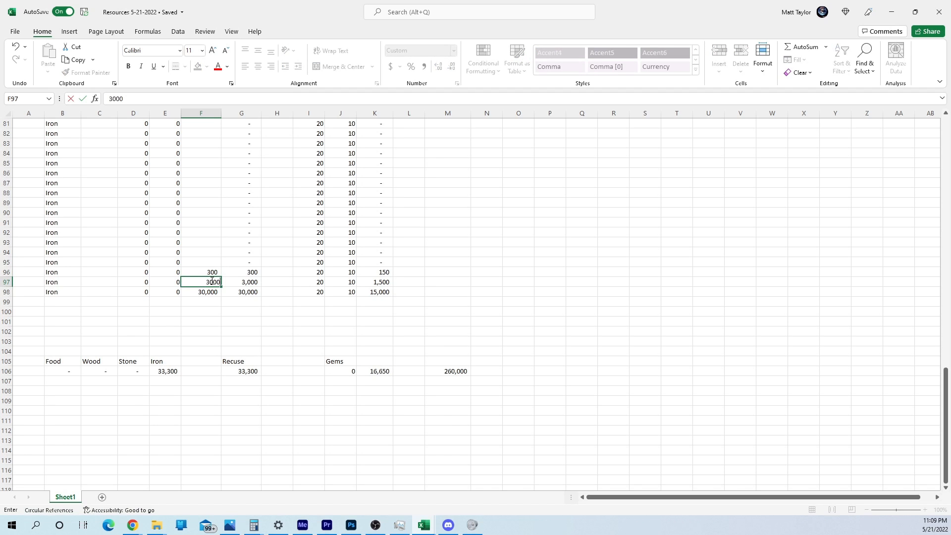
key("Up")
Step: Enter 30000 as the sample amount in Iron cells F96, F95 and F94
type("3,000")
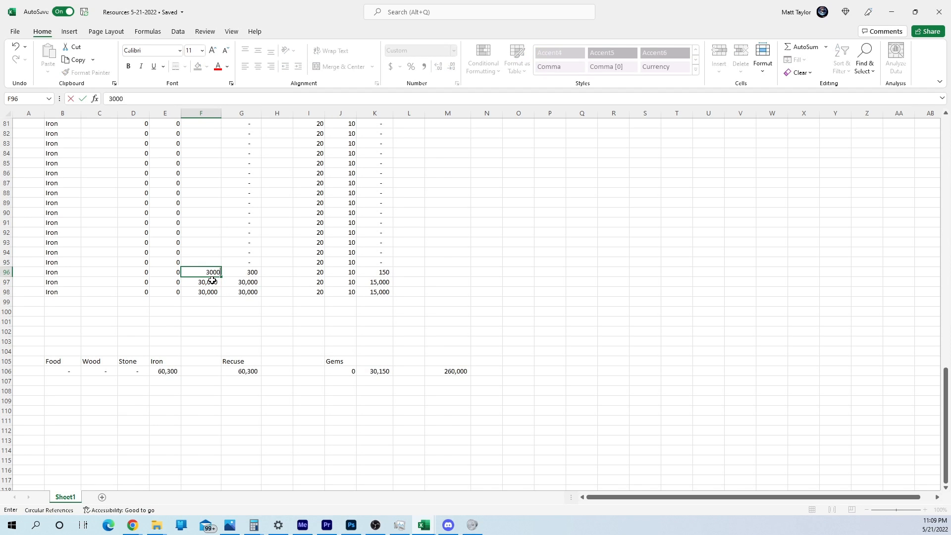
key("Return")
key("Up")
type("0")
type("00")
key("Up")
type("3000")
key("Up")
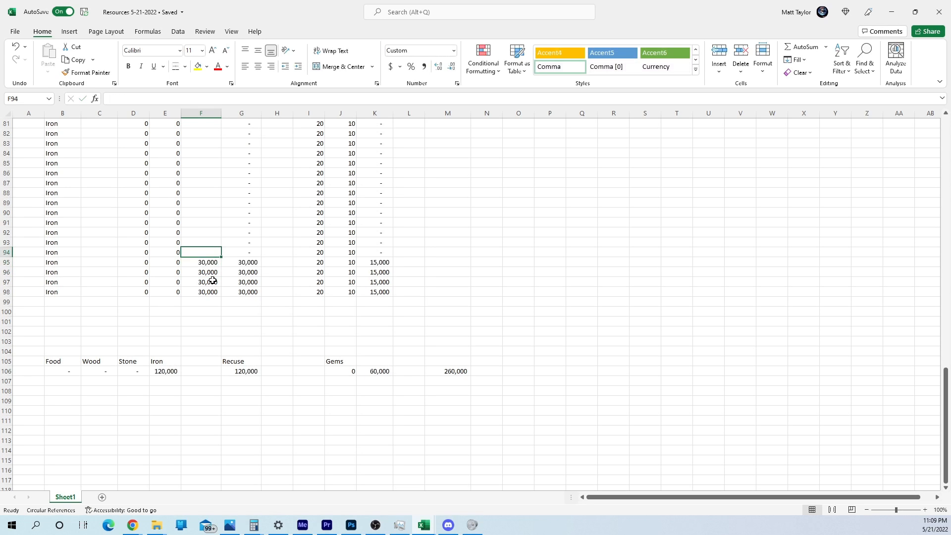
type("30,000")
key("Up")
type("30")
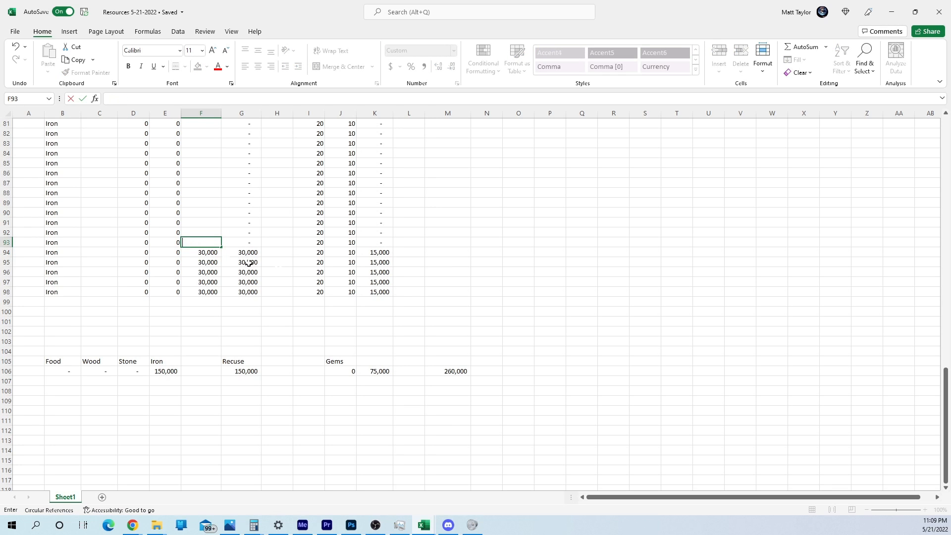
left_click(436, 262)
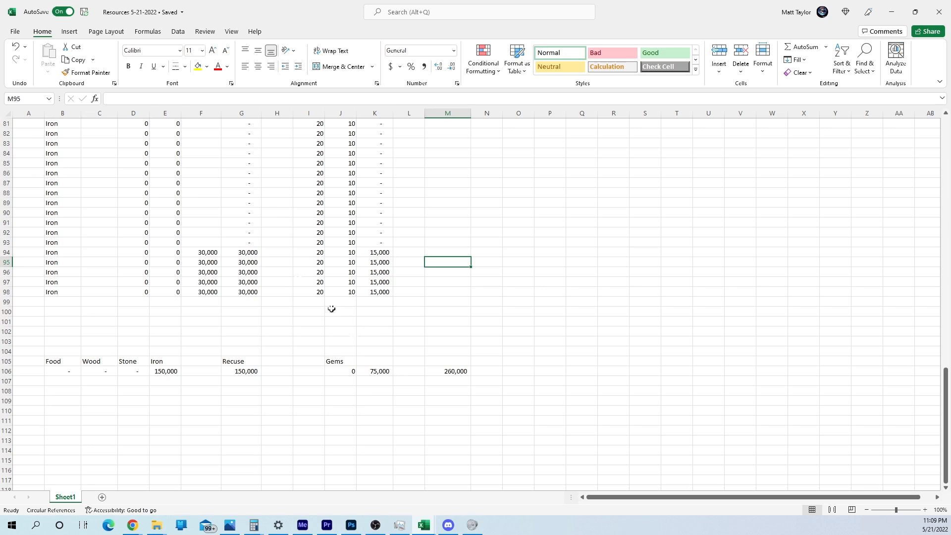
Step: Copy the Iron amounts in F94:F98 to the cells starting at F83
left_click_drag(204, 251, 213, 294)
key("ctrl+c")
left_click(204, 143)
key("ctrl+v")
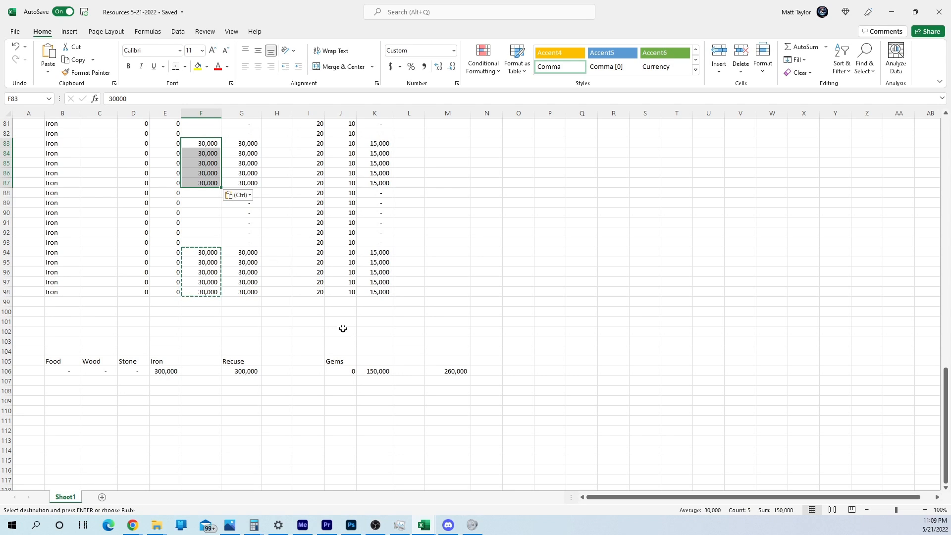
Step: Copy the Iron amounts in F83:F87 to the top of the Iron block at F79, and clear F84:F87
scroll(235, 272, "up", 3)
left_click(202, 233)
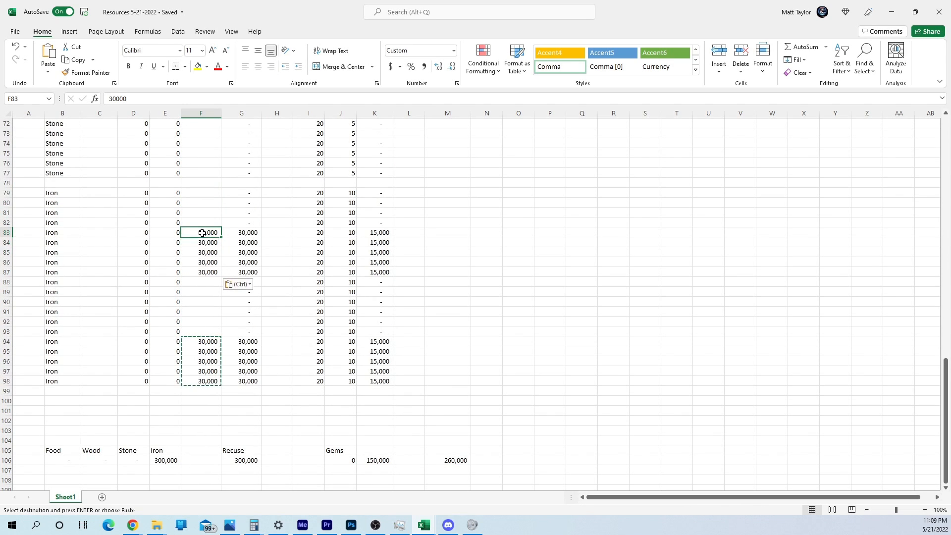
key("Escape")
left_click_drag(207, 272, 208, 230)
key("ctrl+c")
left_click(192, 193)
key("Return")
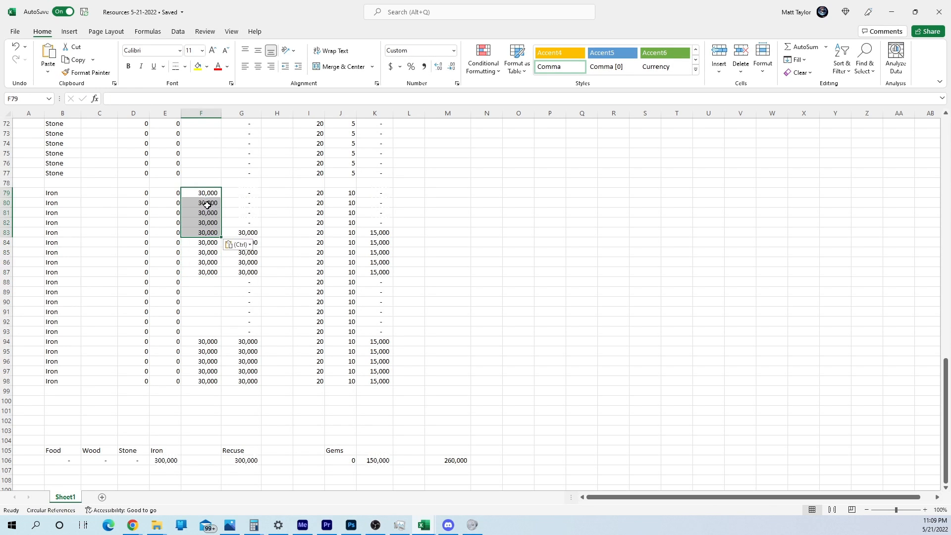
left_click_drag(209, 274, 202, 246)
key("Delete")
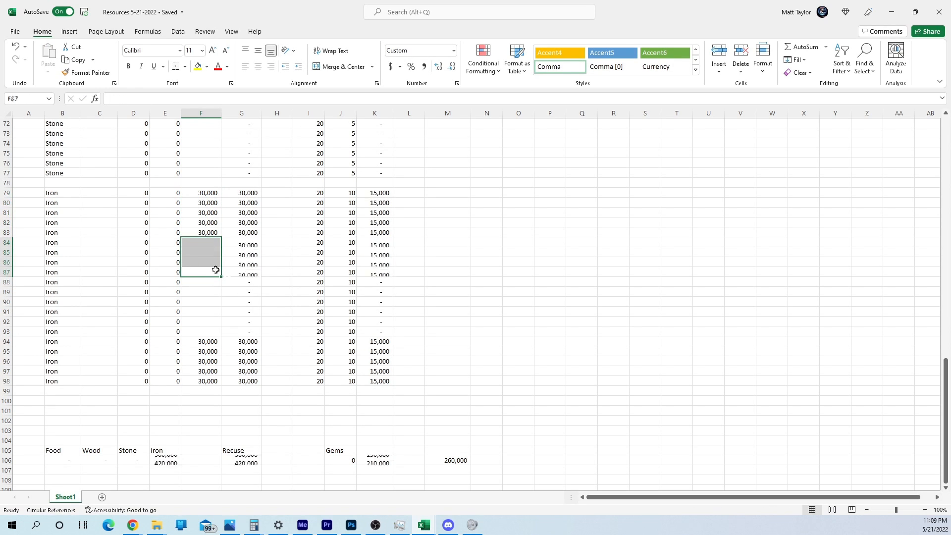
left_click_drag(515, 302, 486, 293)
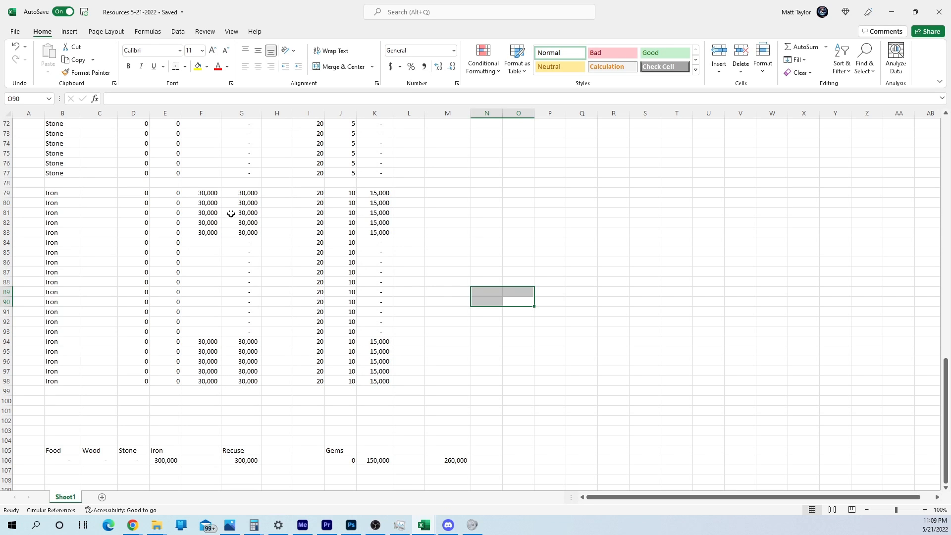
Step: Clear the sample amounts from the last five Iron rows, cells F94:F98
left_click(206, 244)
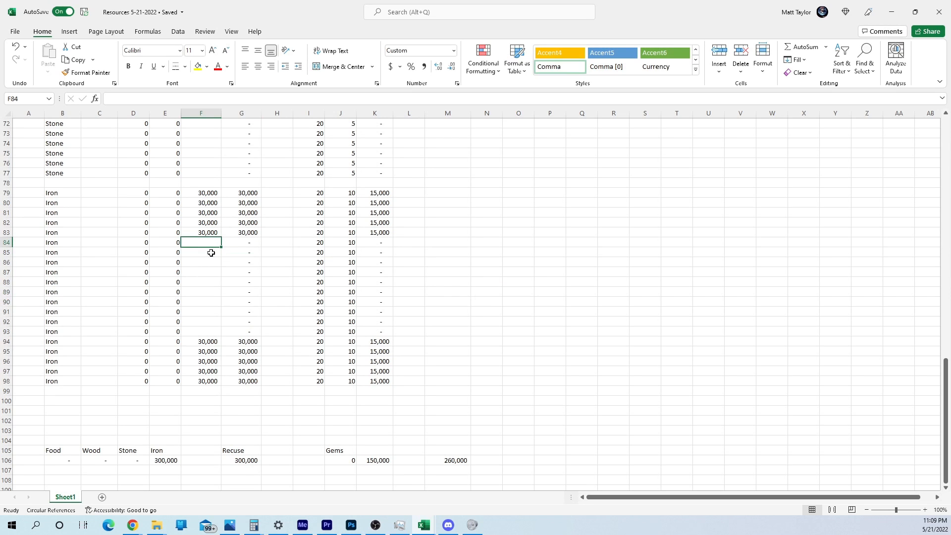
left_click_drag(208, 342, 208, 394)
left_click(188, 324)
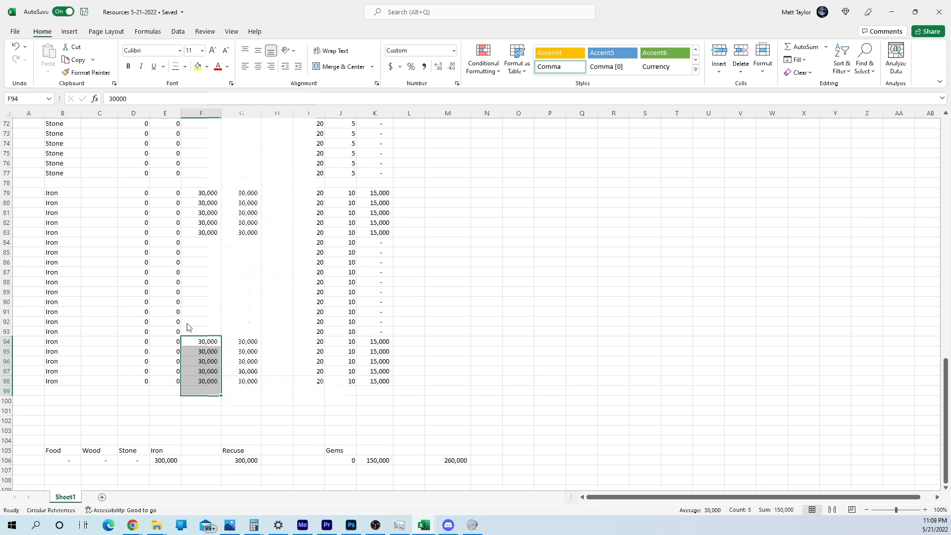
left_click(202, 341)
key("Delete")
left_click(206, 351)
key("Delete")
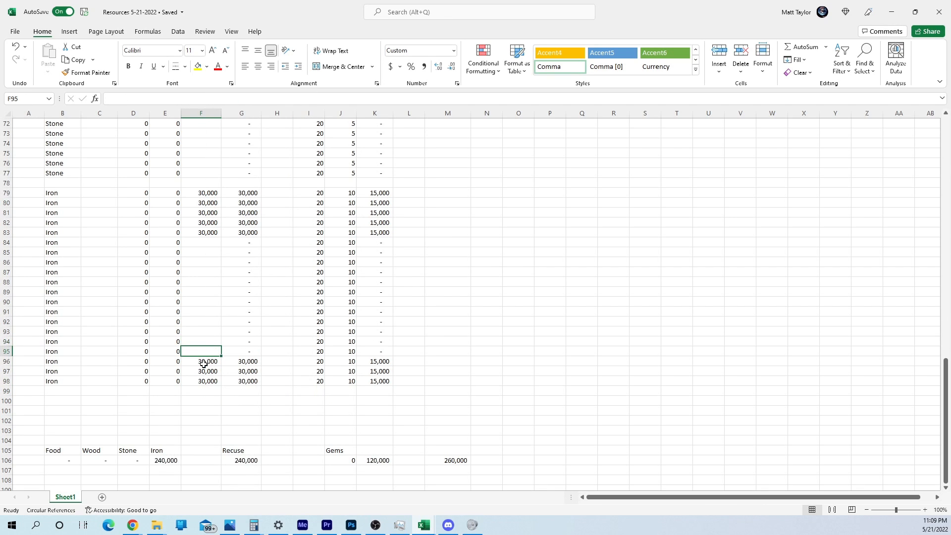
left_click(205, 361)
key("Delete")
left_click(206, 380)
key("Delete")
left_click(210, 372)
key("Delete")
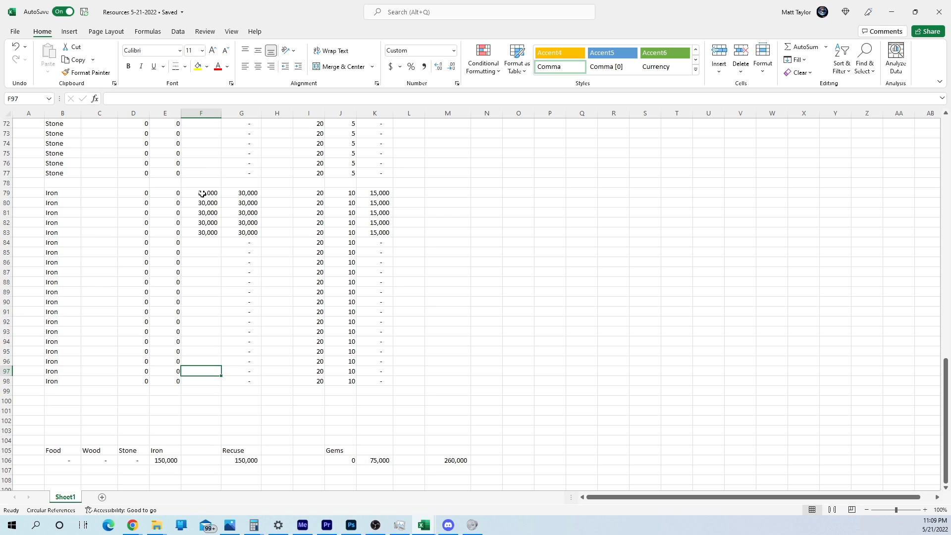
Step: Copy the Iron amounts in F79:F83 to the empty Iron cells F84:F88 and F89:F93
left_click_drag(202, 194, 203, 233)
key("ctrl+c")
left_click(205, 245)
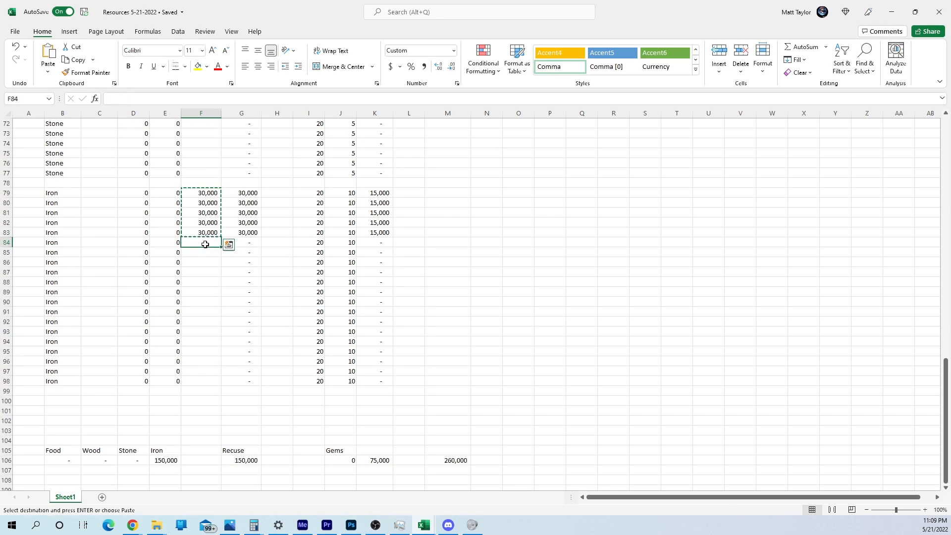
key("ctrl+v")
left_click(581, 292)
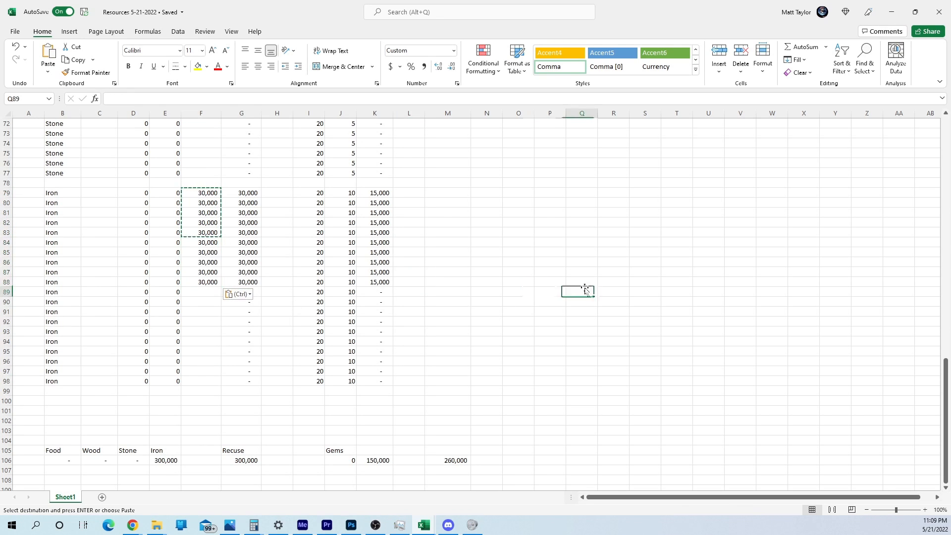
left_click(204, 292)
key("ctrl+v")
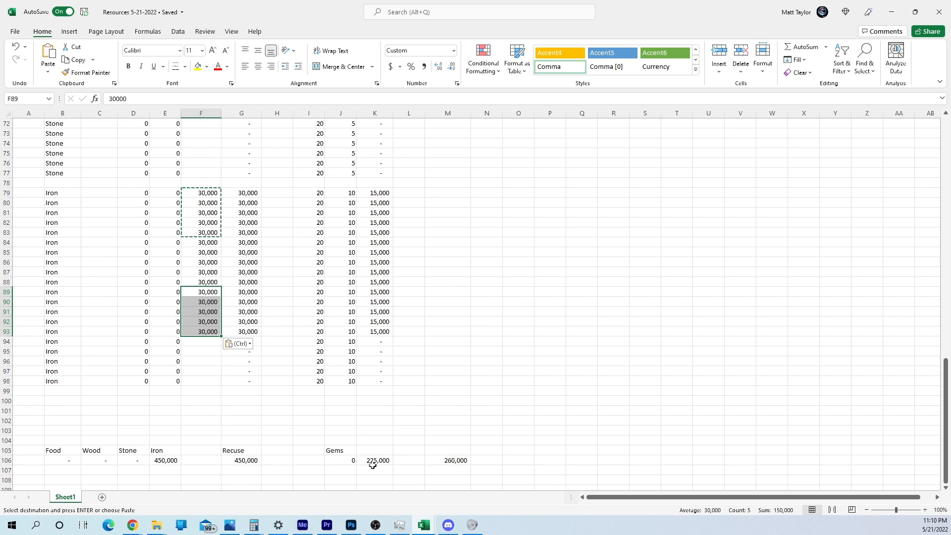
Step: Paste the copied Iron amounts into F94:F98 and clear those five cells again
left_click(198, 341)
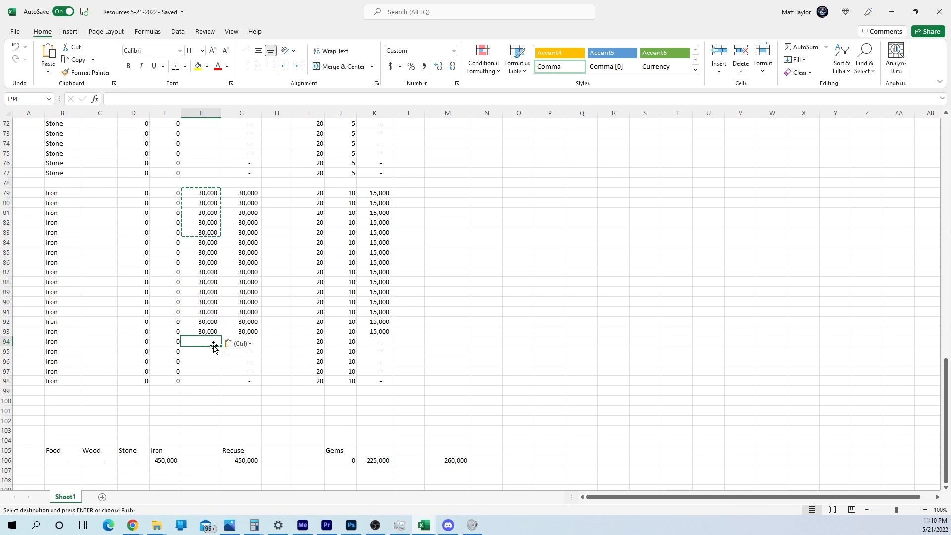
key("ctrl+v")
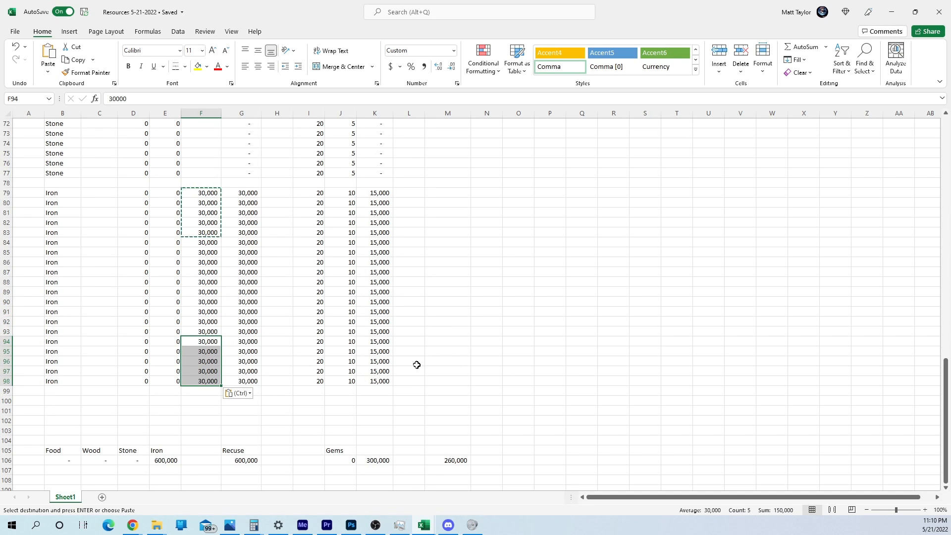
key("Delete")
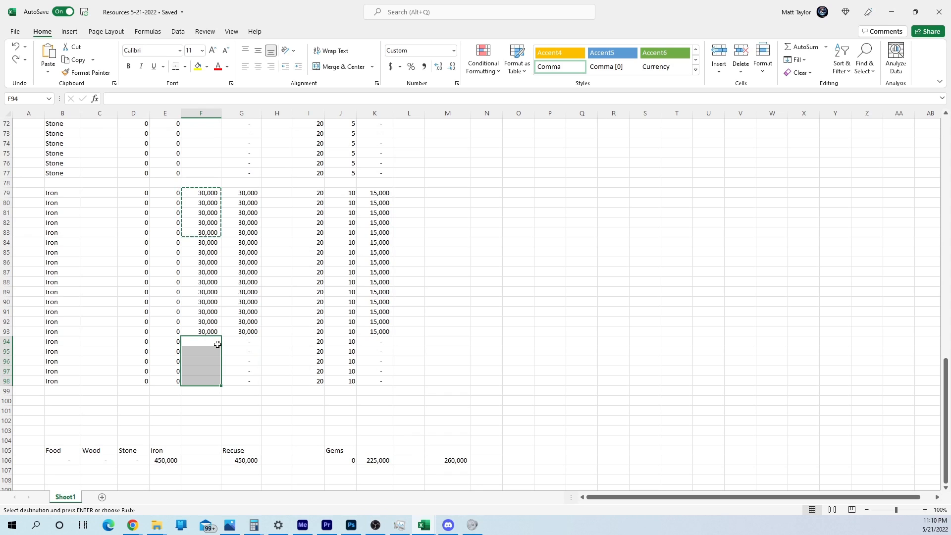
left_click(217, 343)
right_click(236, 342)
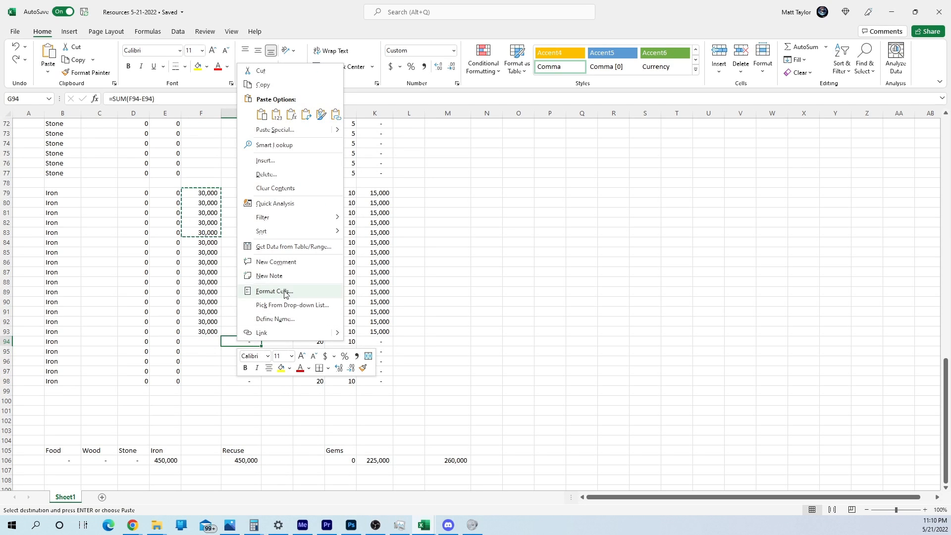
left_click(225, 339)
left_click(217, 333)
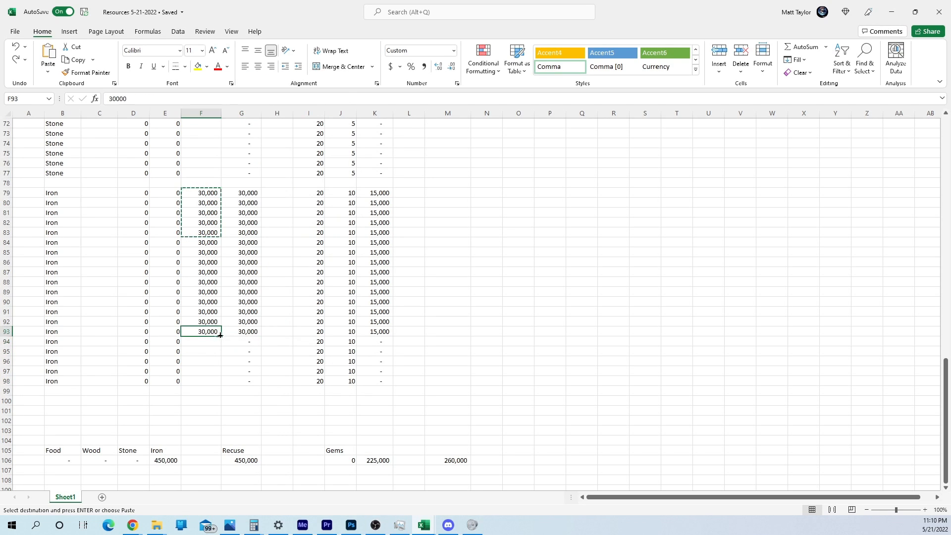
Step: Enter 30000 as the sample amount in Iron cells F94, F95 and F96
left_click(218, 340)
type("30000")
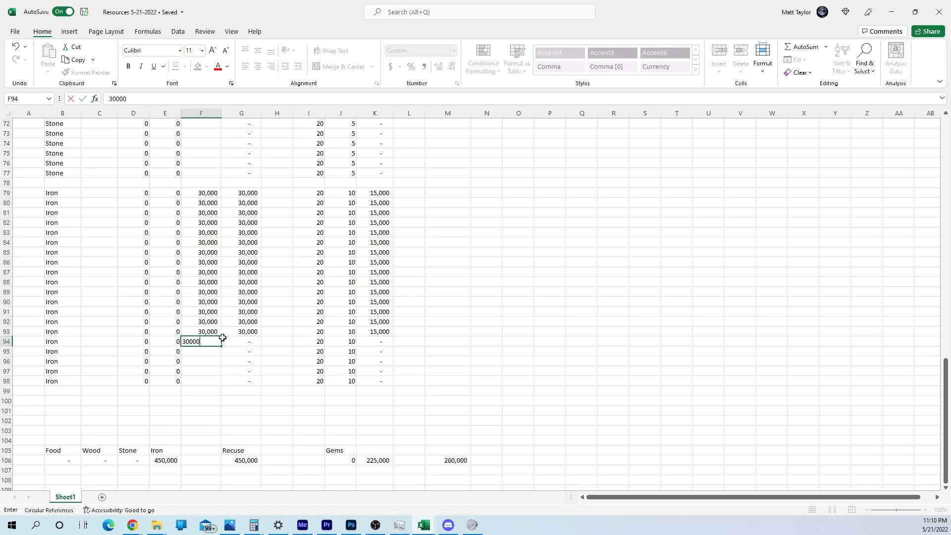
key("Return")
type("30,0")
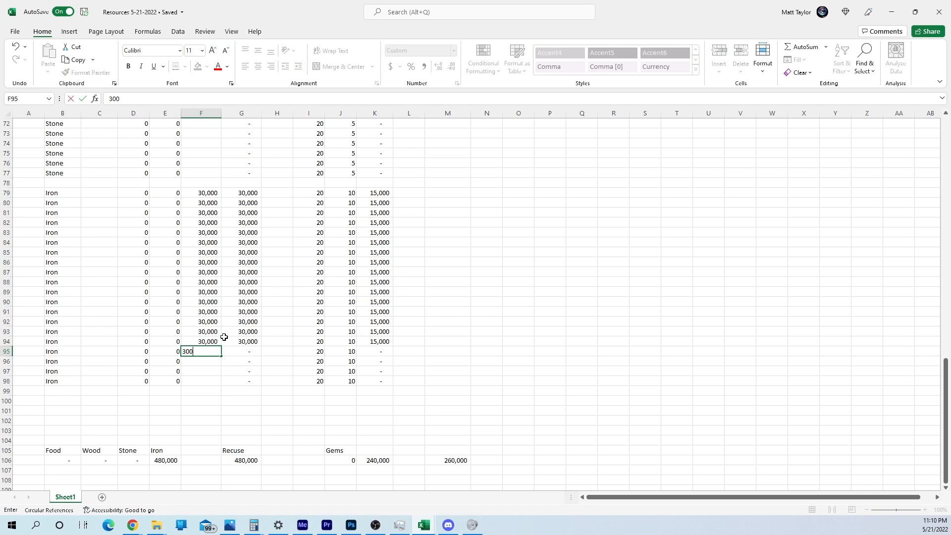
type("00")
key("Return")
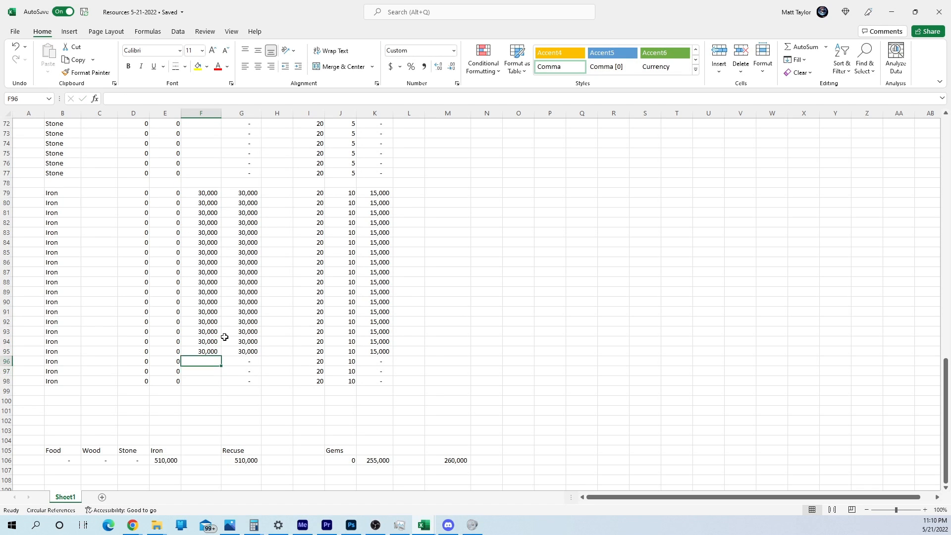
type("30000")
key("Return")
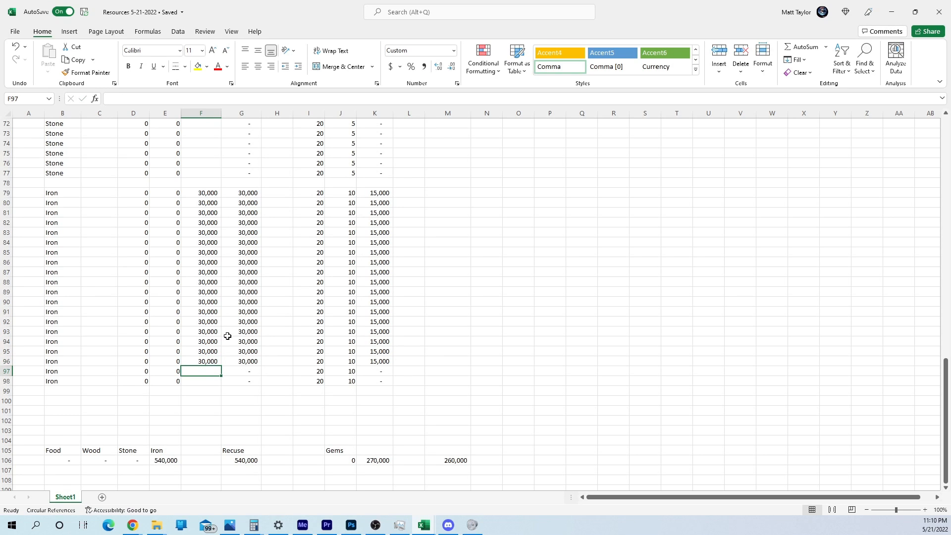
Step: Enter 30000 as the sample amount in the last two Iron cells, F97 and F98
type("3000")
key("Return")
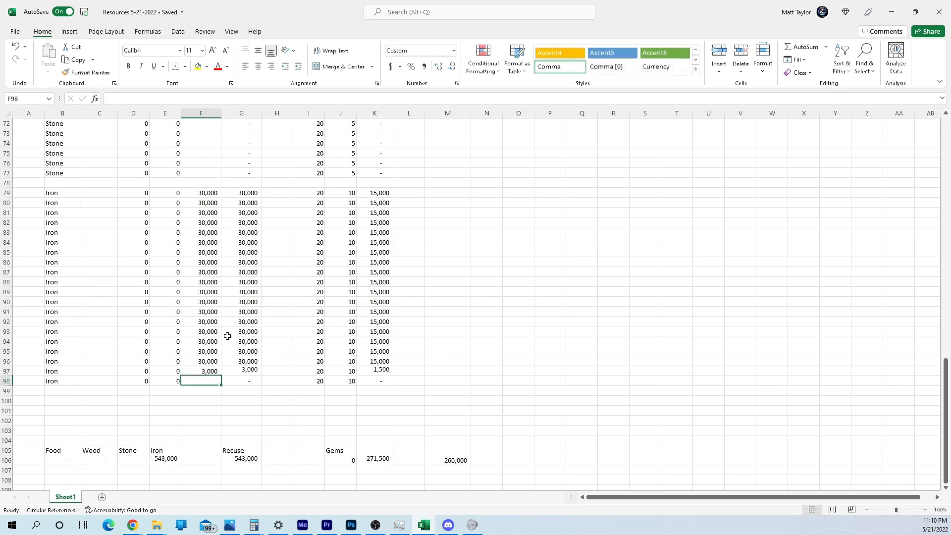
key("Up")
key("F2")
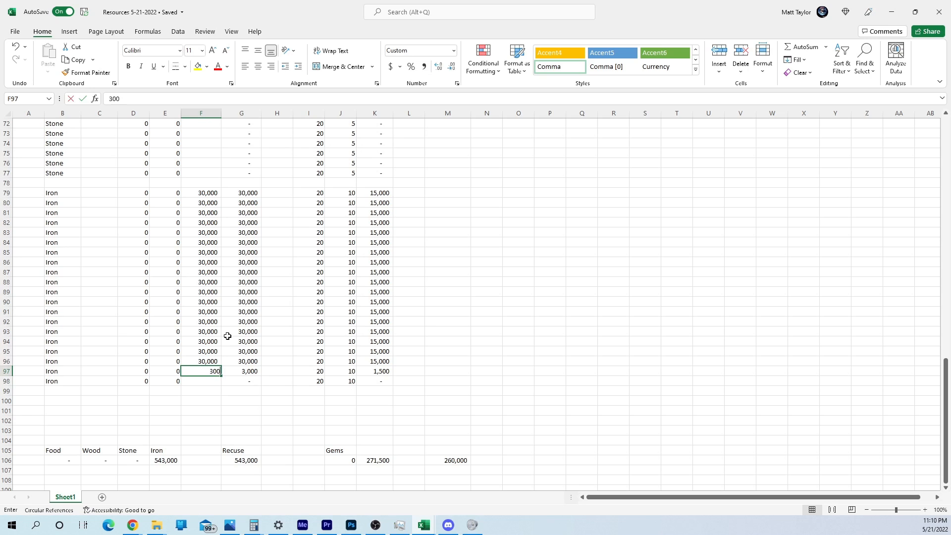
type("00")
key("Return")
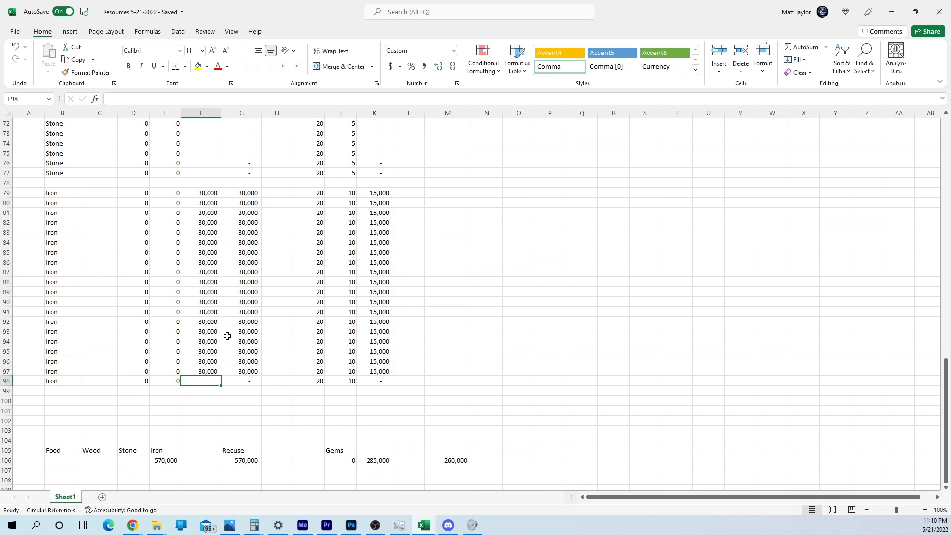
type("30000")
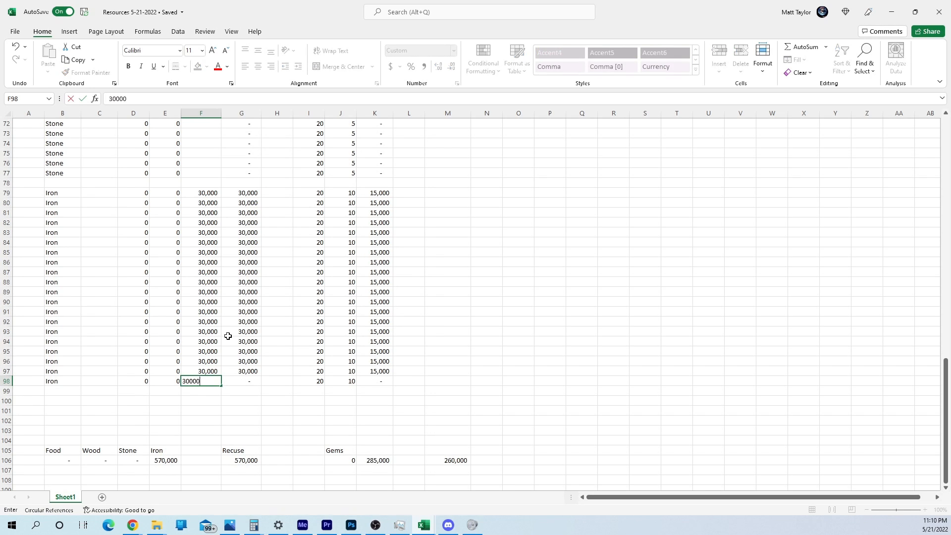
key("Return")
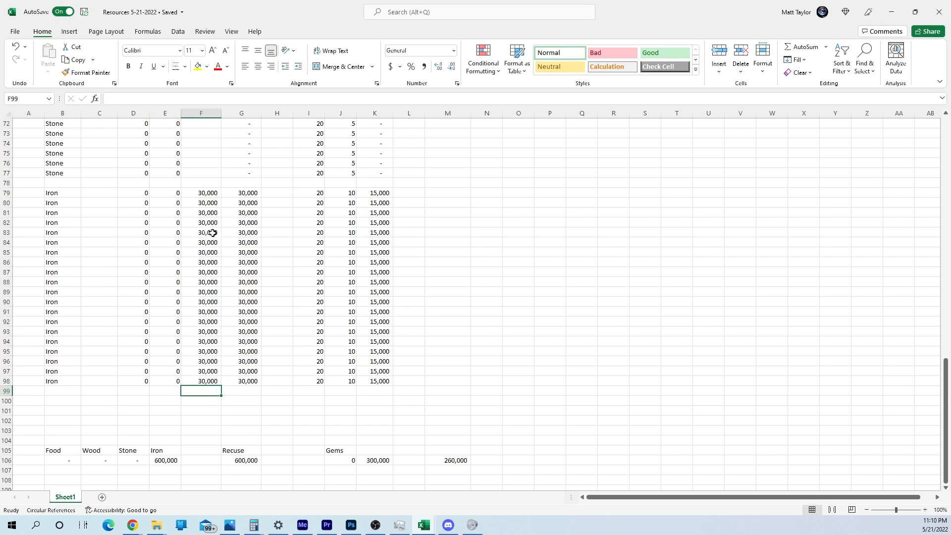
Step: Clear all the sample amounts from the Iron block, cells F79:F98
left_click_drag(203, 194, 210, 381)
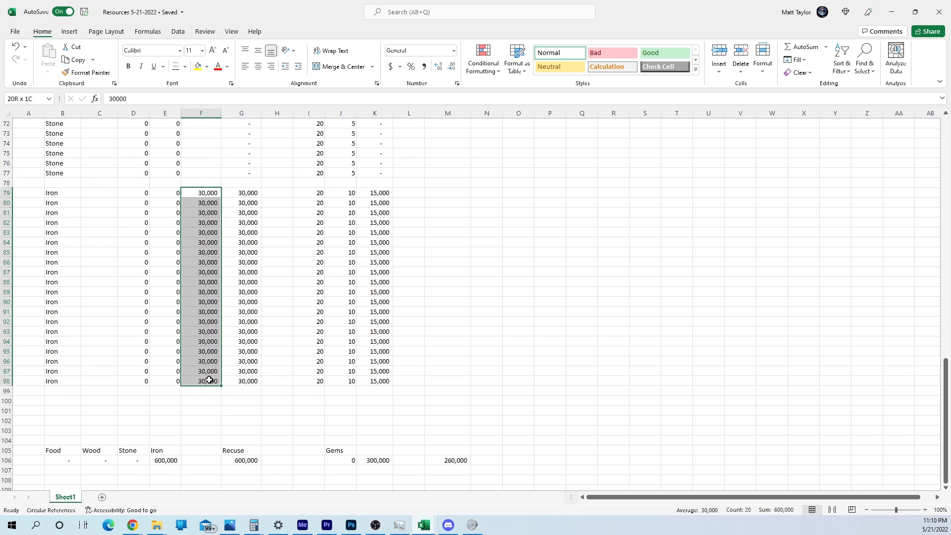
key("Delete")
Step: Go through the Gems rows at the start of the sheet one by one, from B5 to B14
scroll(467, 249, "up", 18)
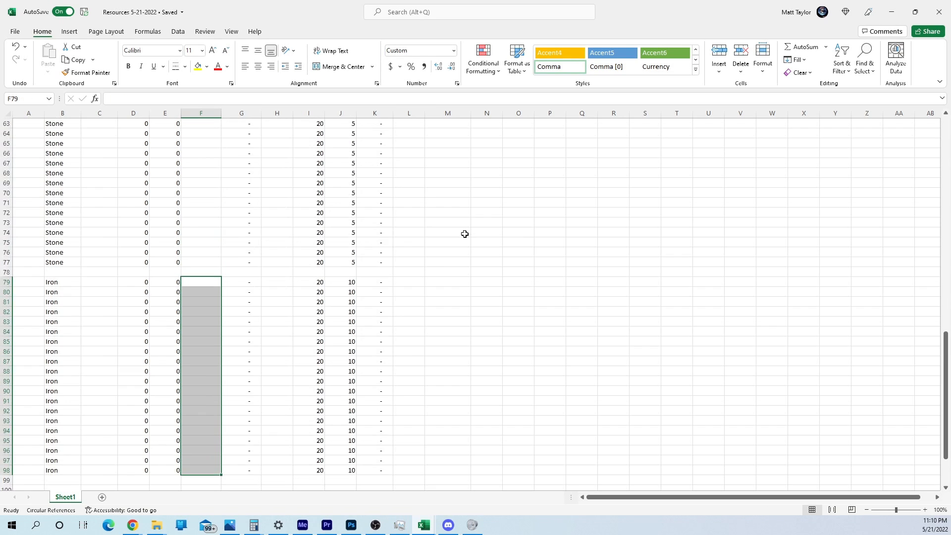
scroll(440, 275, "up", 6)
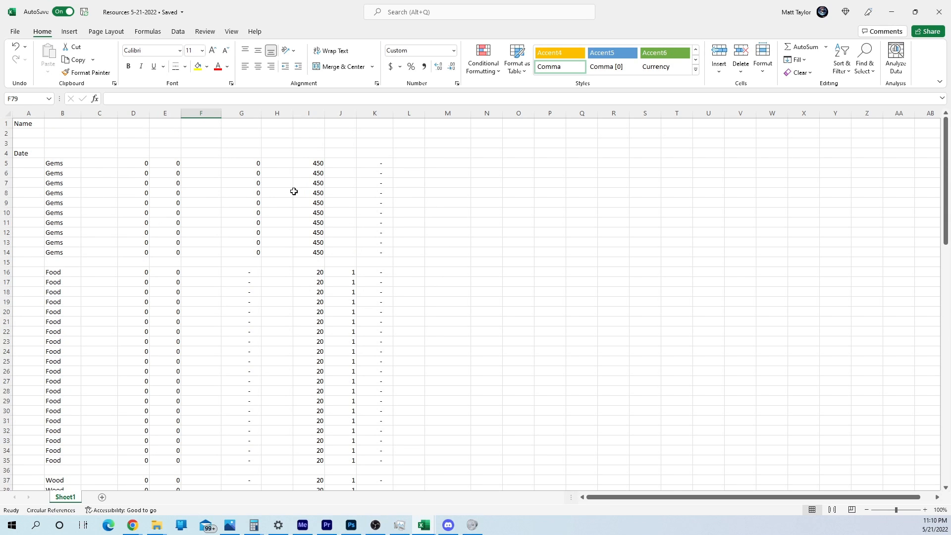
left_click(55, 163)
left_click(56, 174)
left_click(58, 184)
left_click(61, 193)
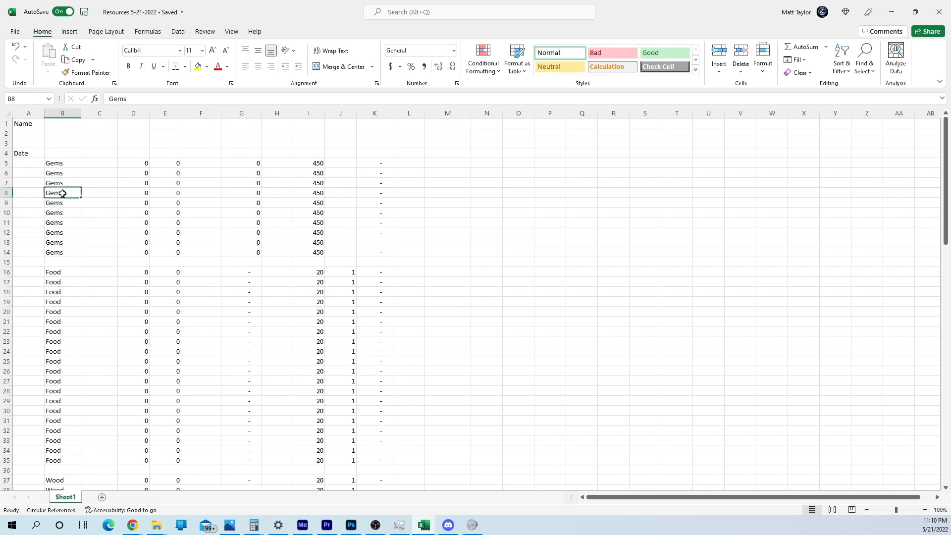
left_click(63, 203)
left_click(63, 213)
left_click(64, 223)
left_click(64, 233)
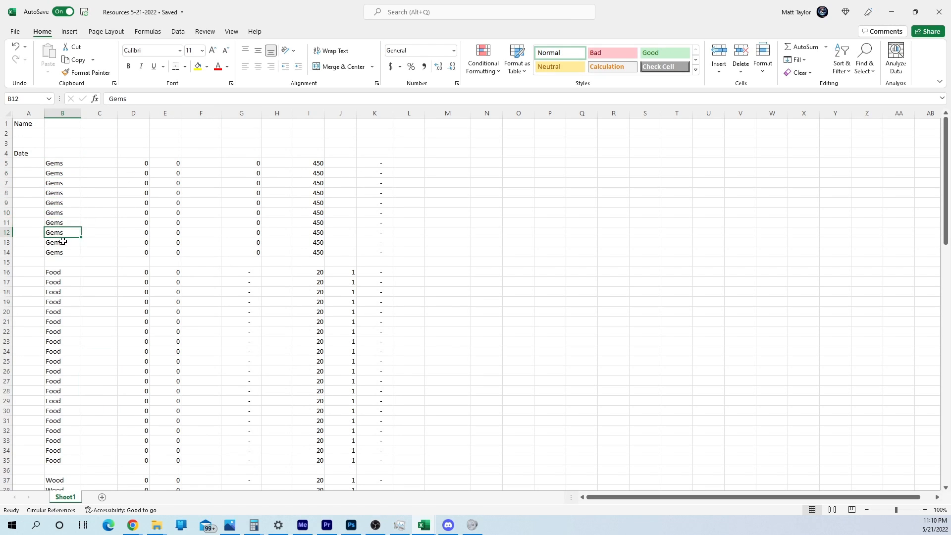
left_click(66, 243)
left_click(66, 253)
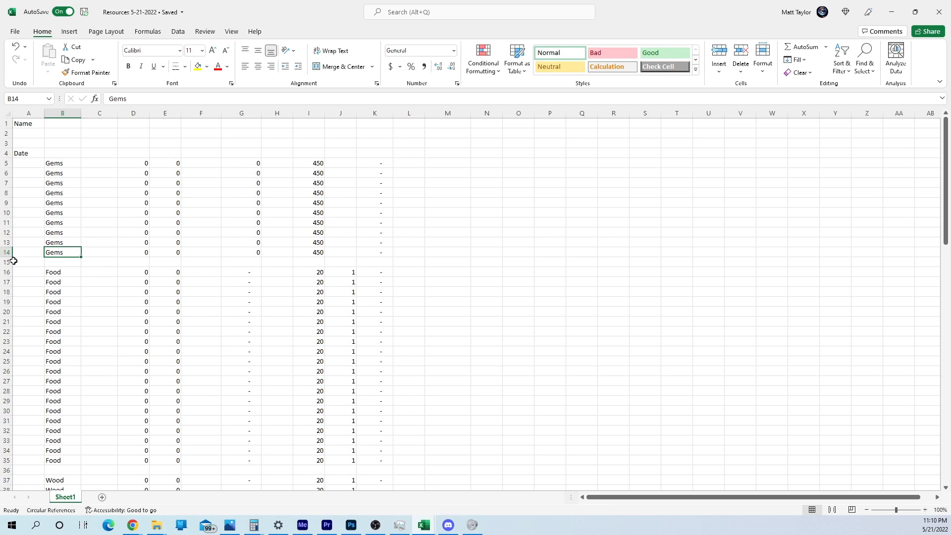
Step: Review the Iron block and the summary row in rows 105 and 106, and look back over the resource blocks above
scroll(329, 271, "down", 11)
scroll(329, 272, "down", 17)
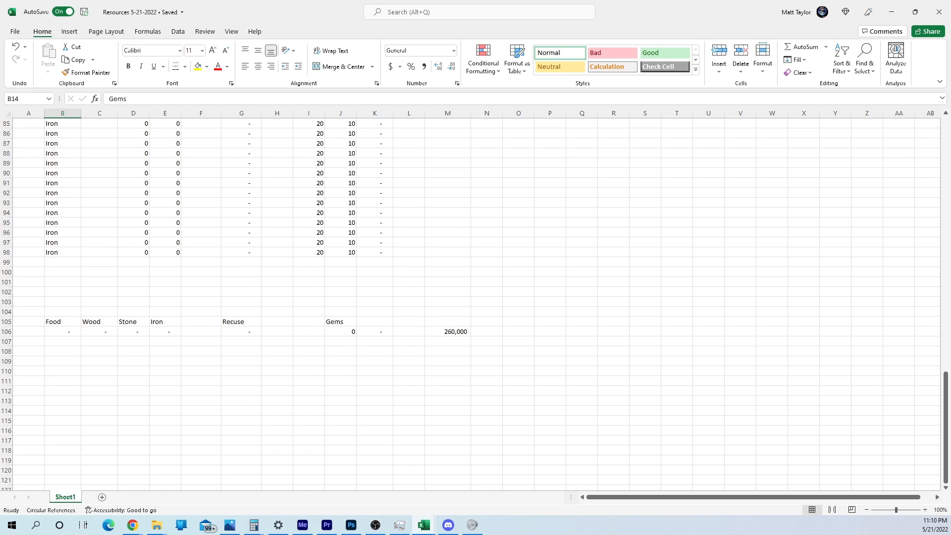
scroll(360, 265, "up", 3)
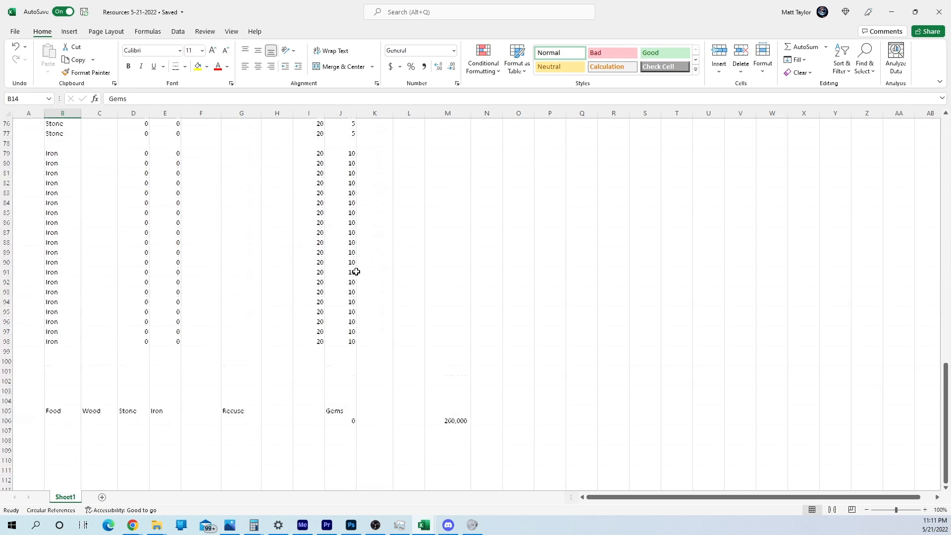
scroll(355, 270, "down", 2)
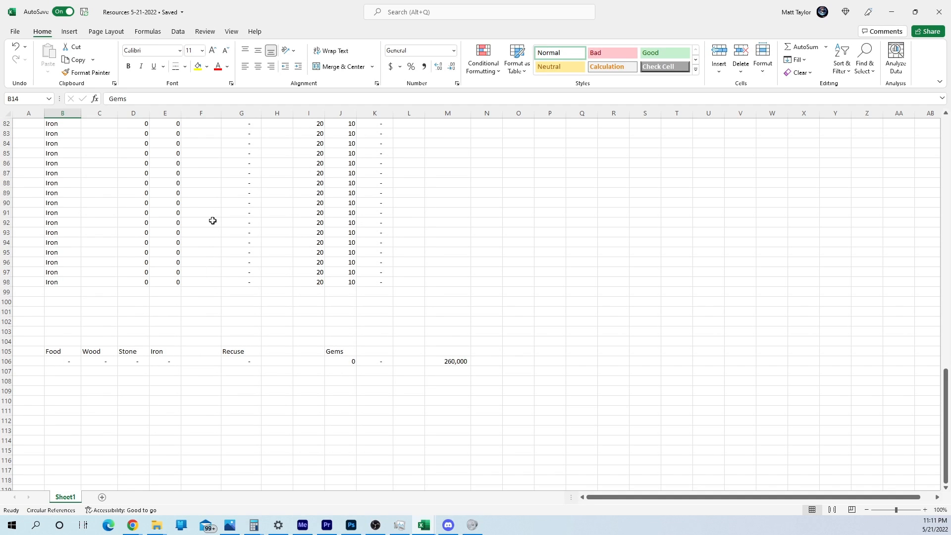
scroll(207, 228, "up", 5)
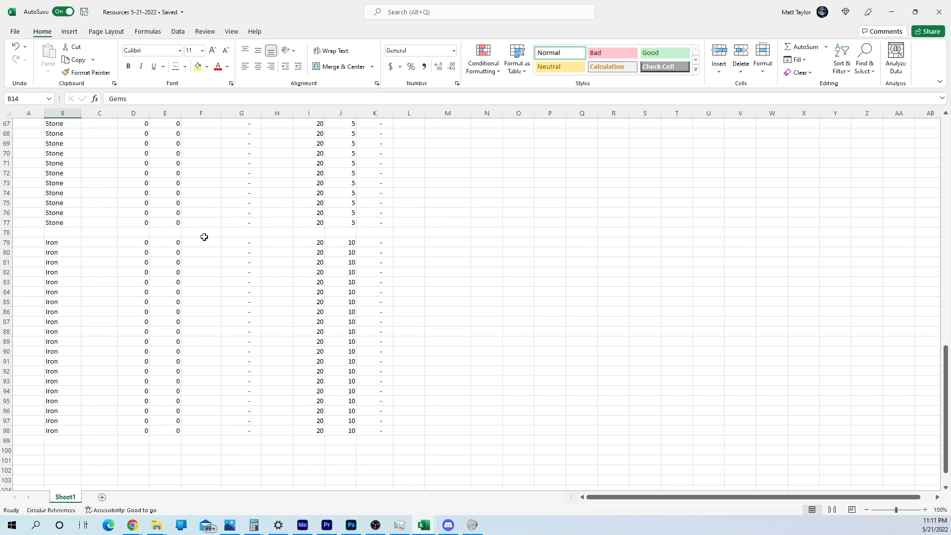
scroll(197, 225, "down", 2)
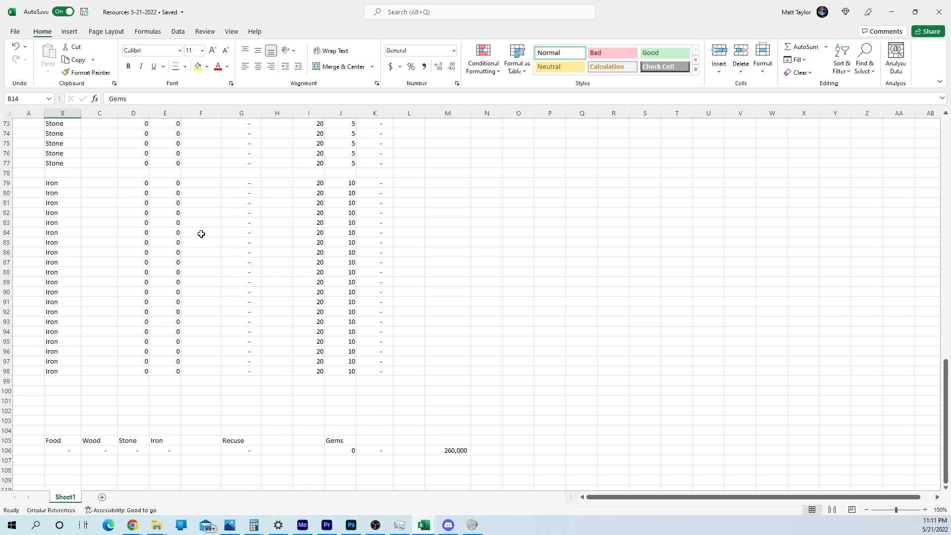
scroll(173, 217, "up", 4)
scroll(170, 212, "down", 4)
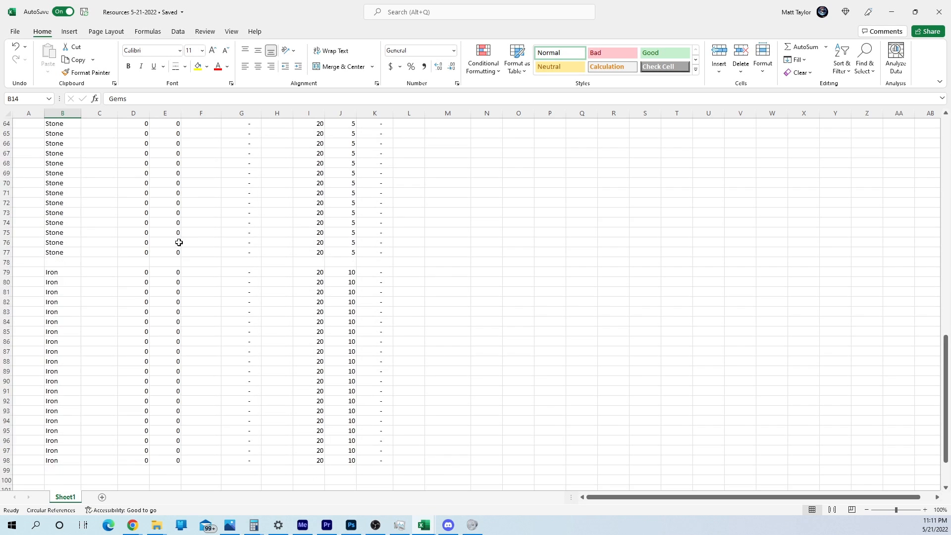
left_click(204, 225)
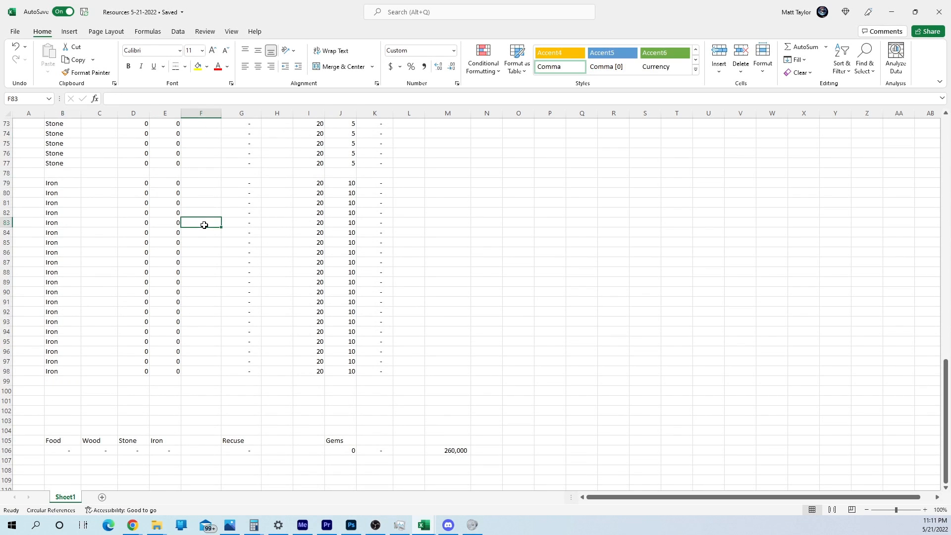
scroll(204, 229, "up", 16)
scroll(198, 253, "up", 4)
scroll(201, 262, "down", 4)
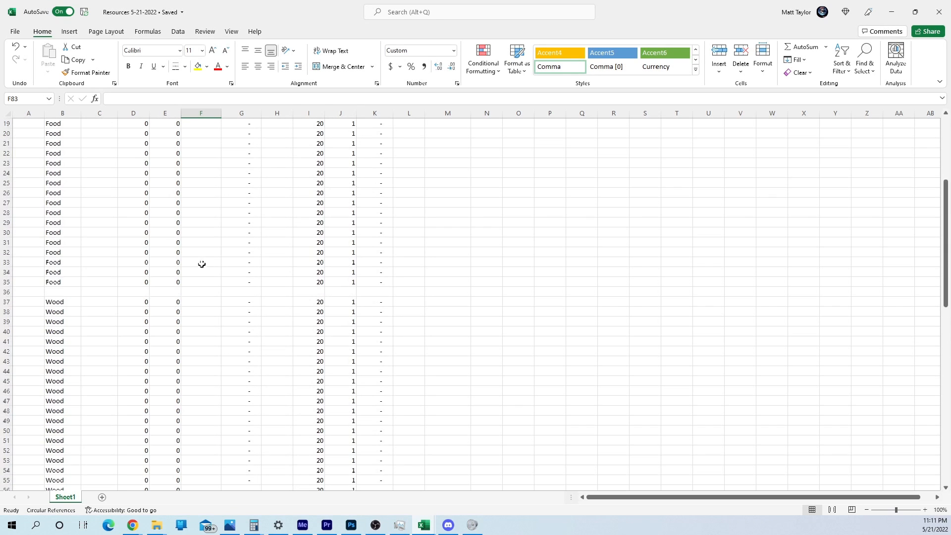
Step: Enter 30000 as the sample amount in the first two Iron cells, F79 and F80
scroll(327, 268, "down", 2)
scroll(336, 282, "down", 3)
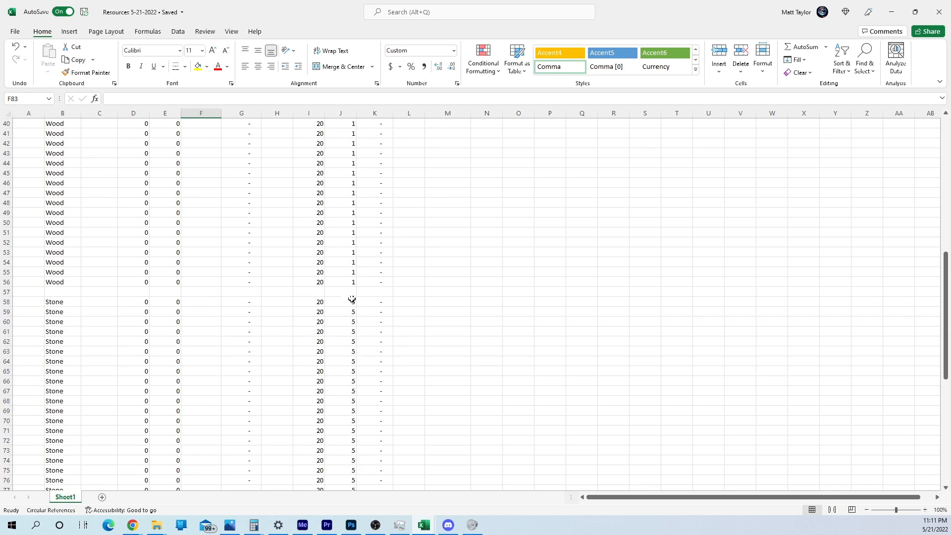
scroll(247, 347, "down", 4)
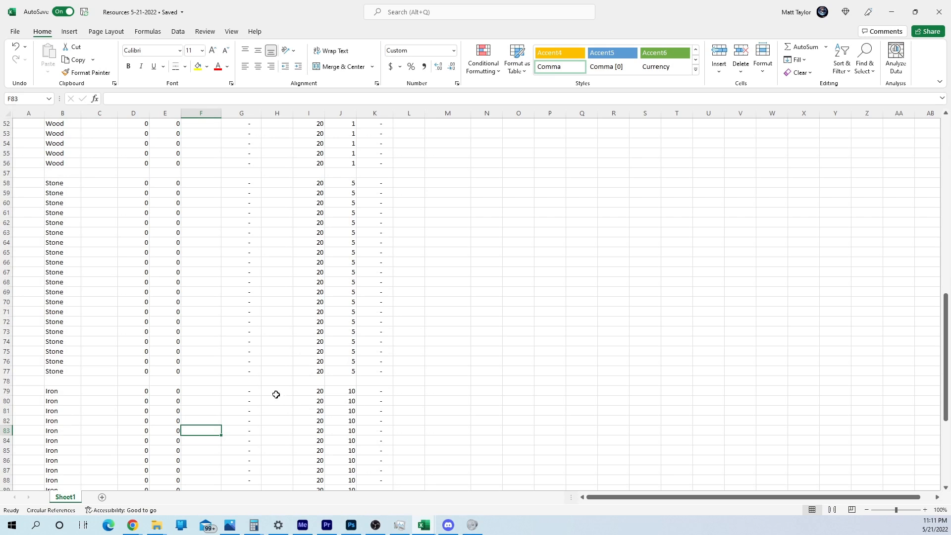
scroll(178, 322, "down", 5)
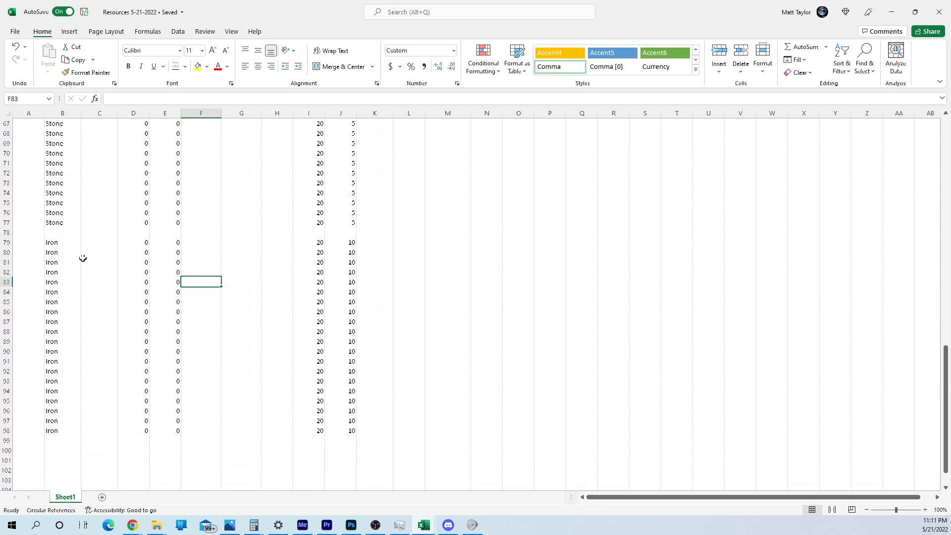
left_click(203, 242)
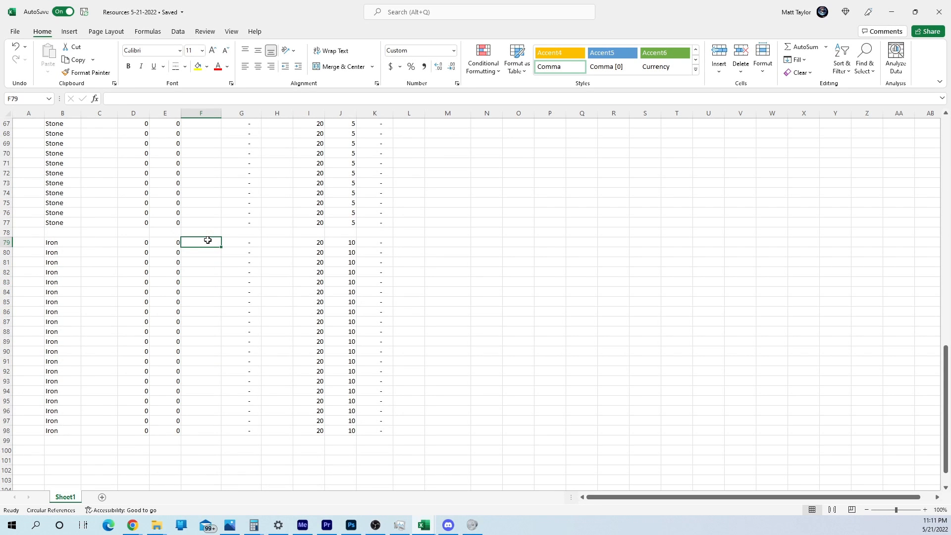
type("30,")
type("0000")
key("Return")
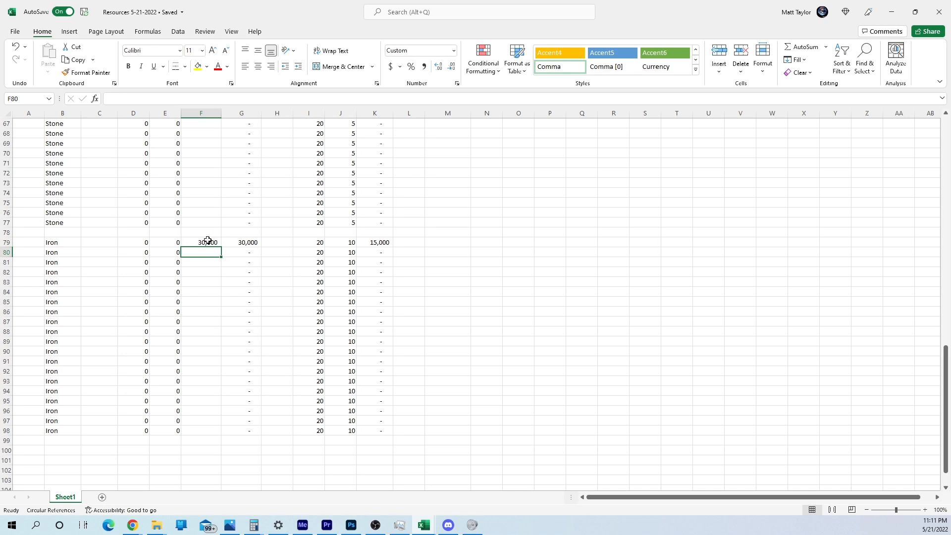
type("30000")
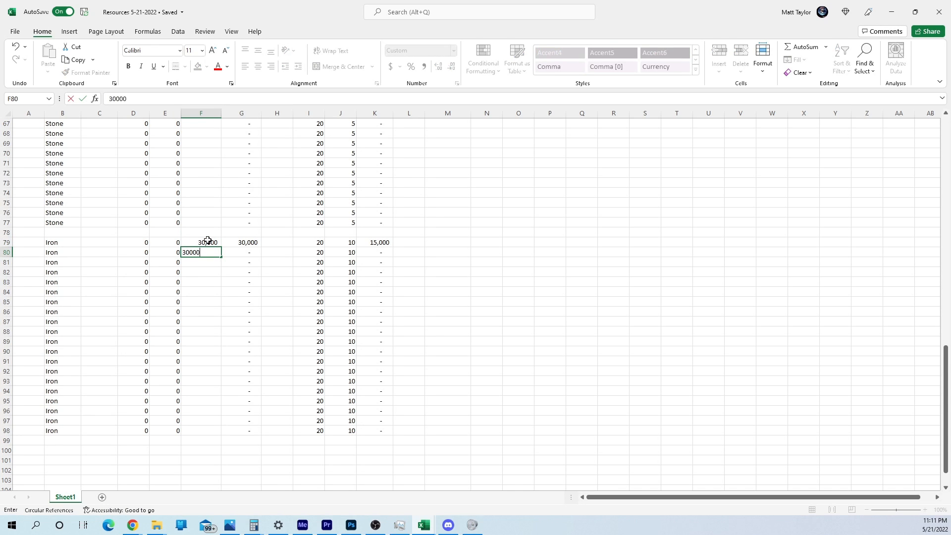
key("Left")
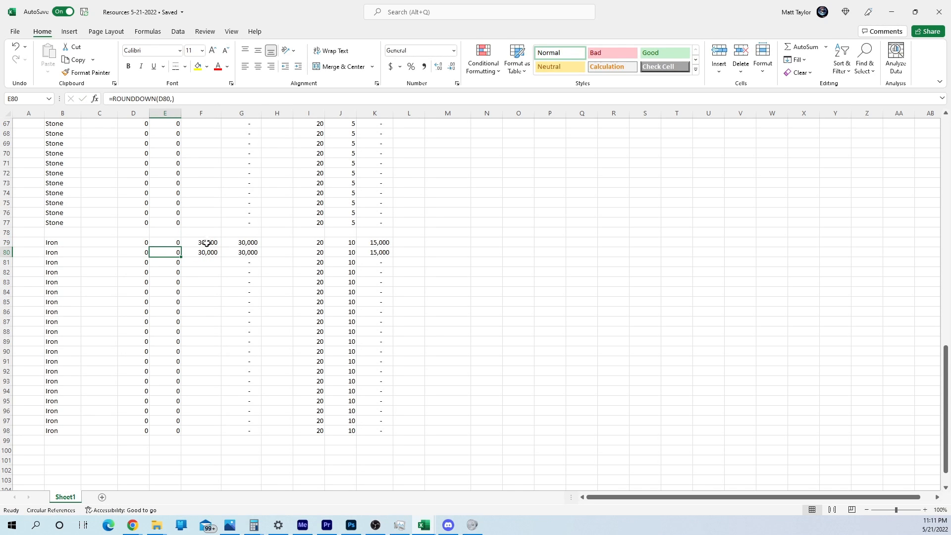
Step: Set the percentage for the first Iron row, cell C79, to 15.5%
scroll(207, 243, "down", 1)
left_click(92, 214)
type("1")
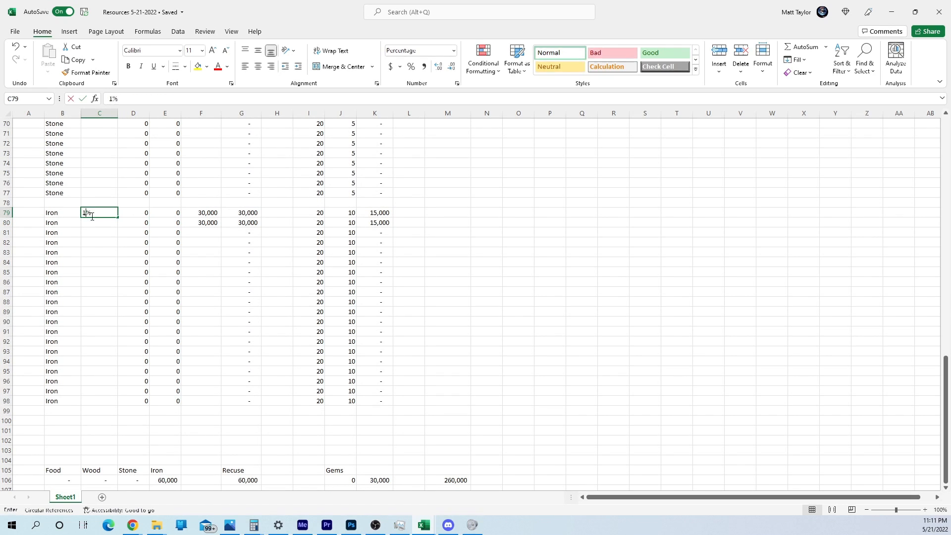
type("5.5")
key("Return")
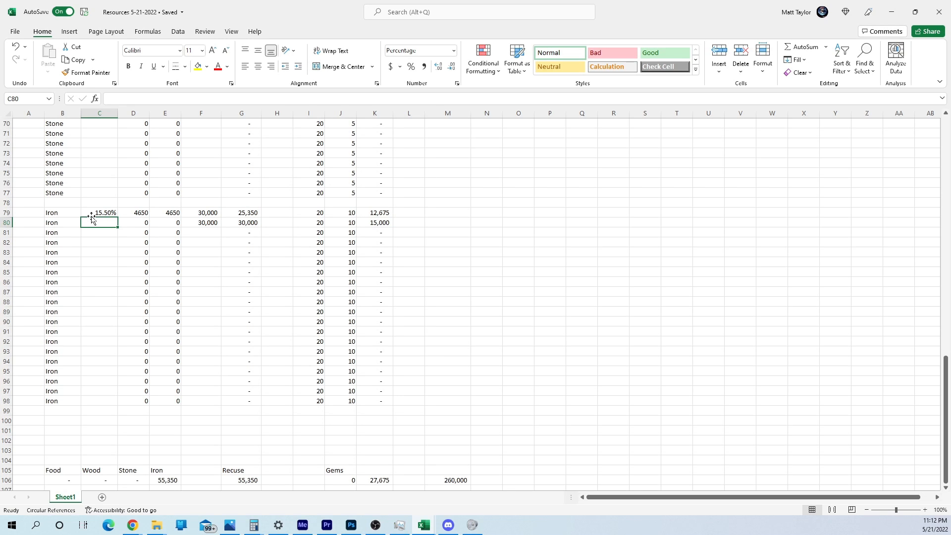
Step: Format the Food to Iron values in D16:E98 with comma separators and no decimal places
left_click_drag(138, 212, 132, 273)
left_click(423, 66)
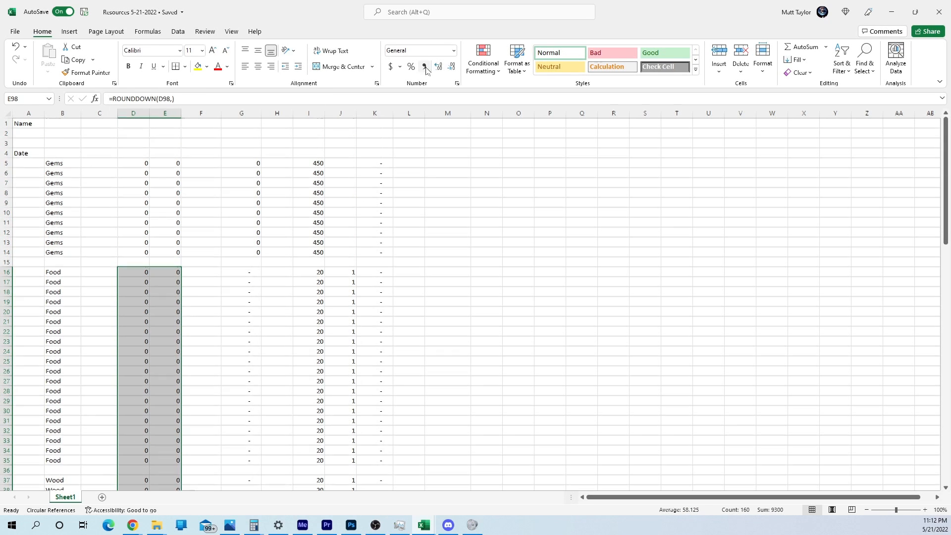
left_click(450, 71)
scroll(414, 228, "up", 6)
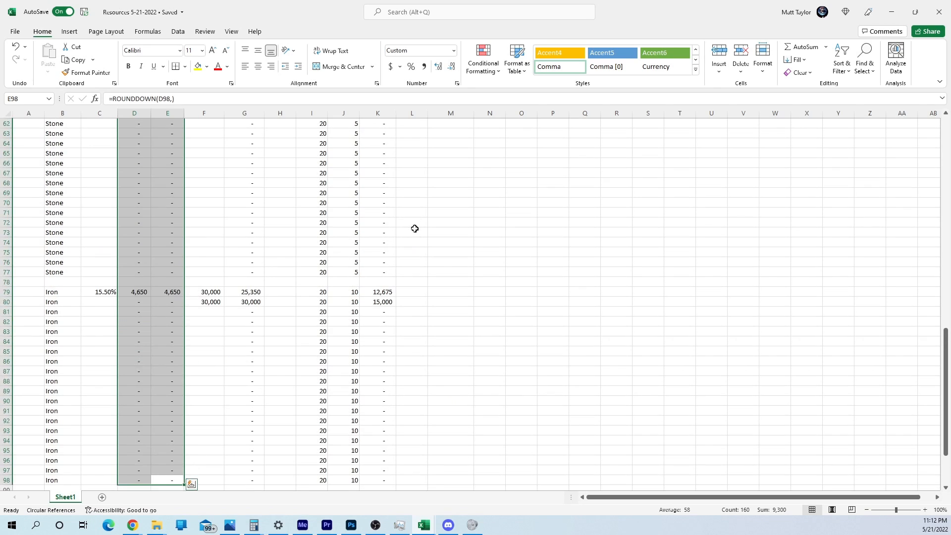
left_click(449, 243)
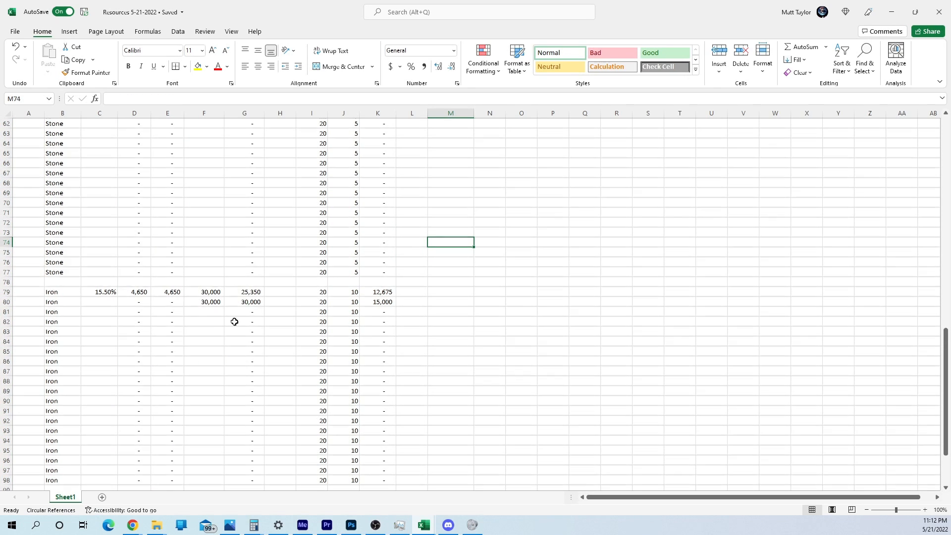
scroll(231, 321, "up", 1)
left_click(241, 212)
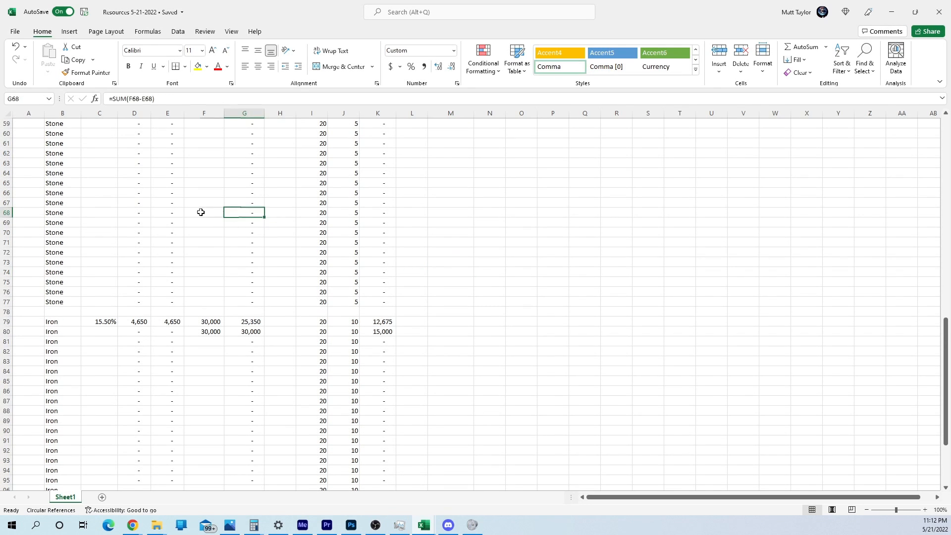
Step: Format the empty column H cells from Food to Iron, H16:H98, with comma separators and no decimal places
scroll(126, 298, "down", 1)
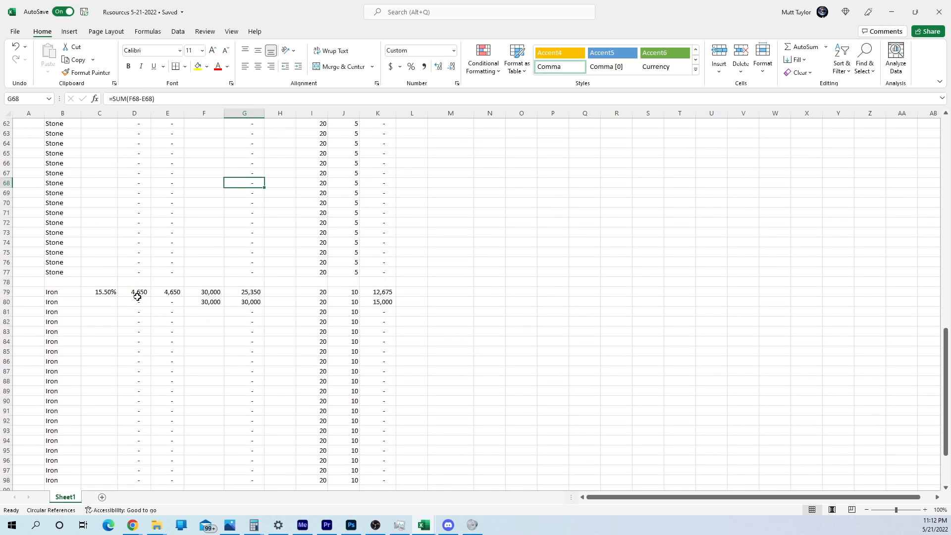
left_click(279, 291)
scroll(273, 347, "down", 3)
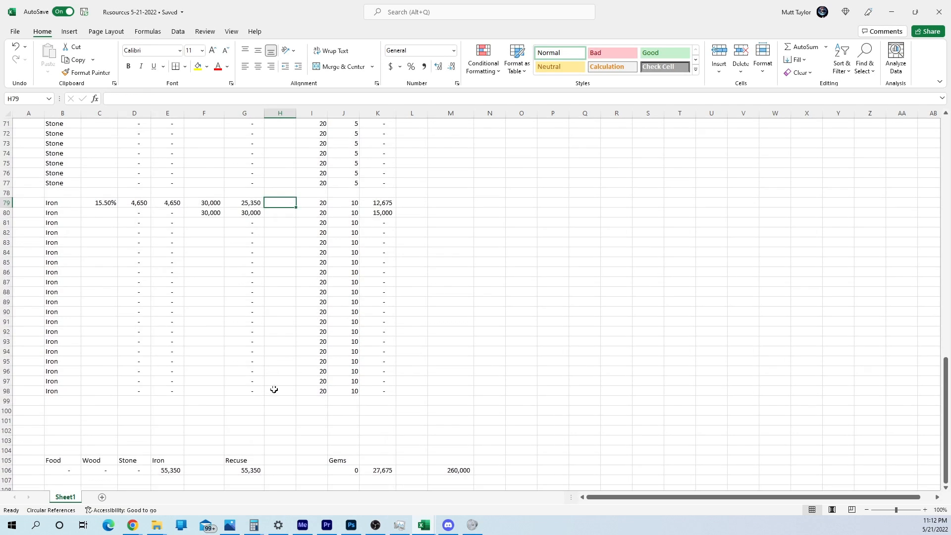
left_click_drag(274, 390, 282, 302)
left_click(280, 411)
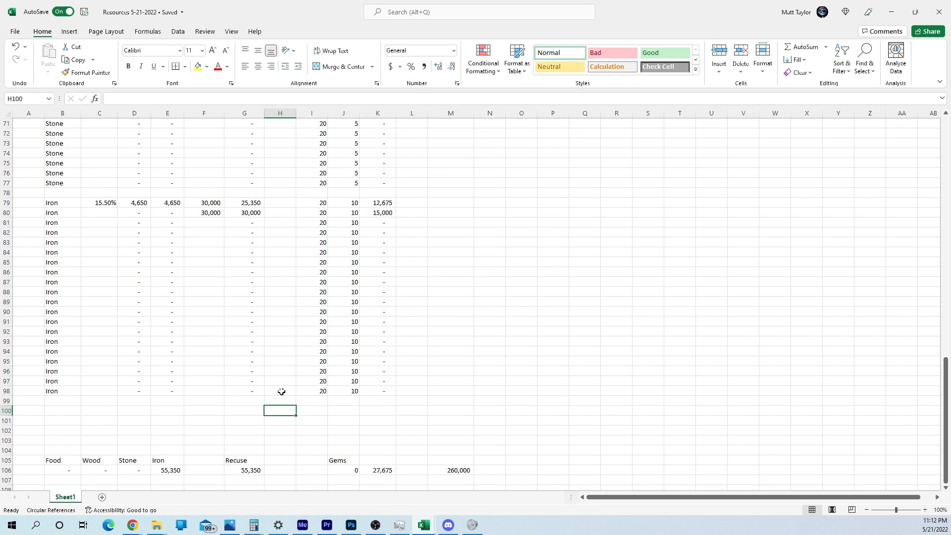
left_click_drag(281, 392, 270, 271)
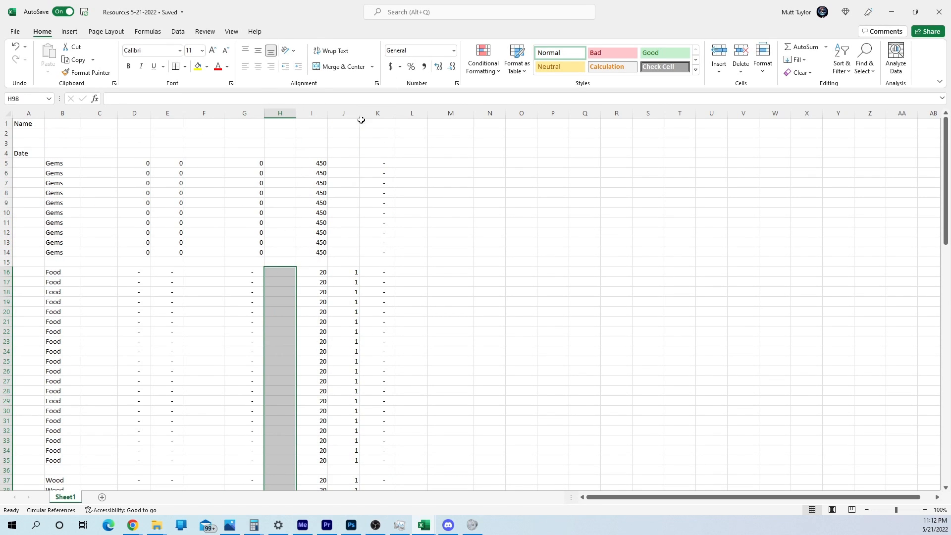
left_click(423, 69)
left_click(451, 66)
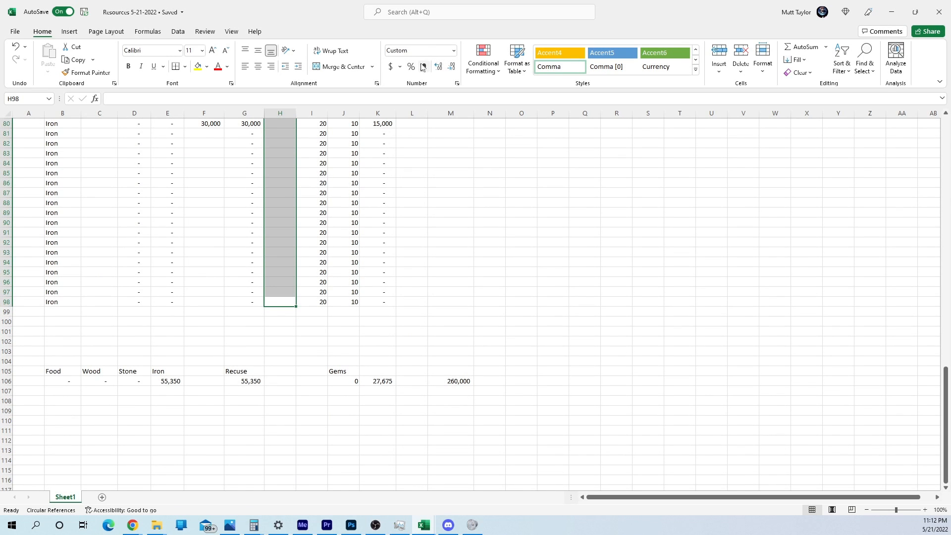
left_click(438, 67)
left_click(451, 66)
scroll(414, 145, "up", 5)
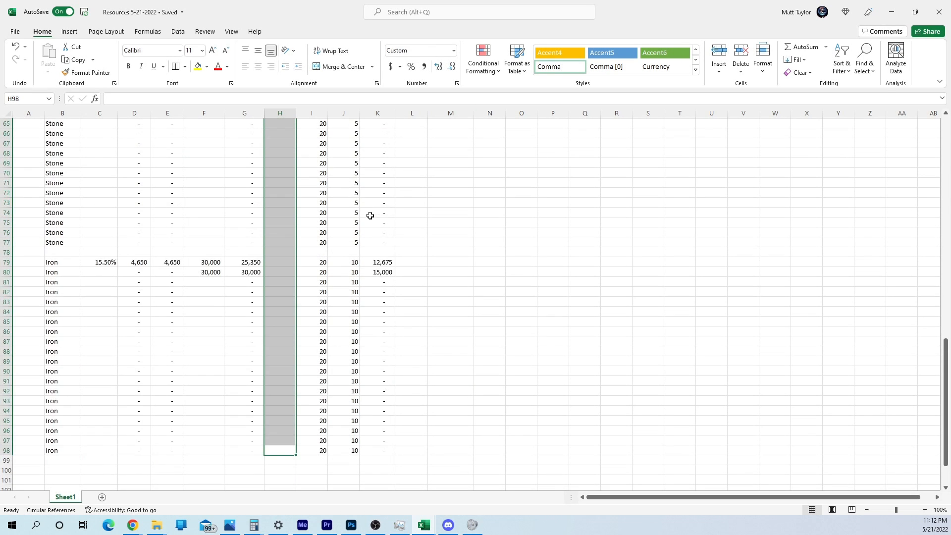
Step: Enter 25320 as a test amount in H79 of the first Iron row
left_click(286, 261)
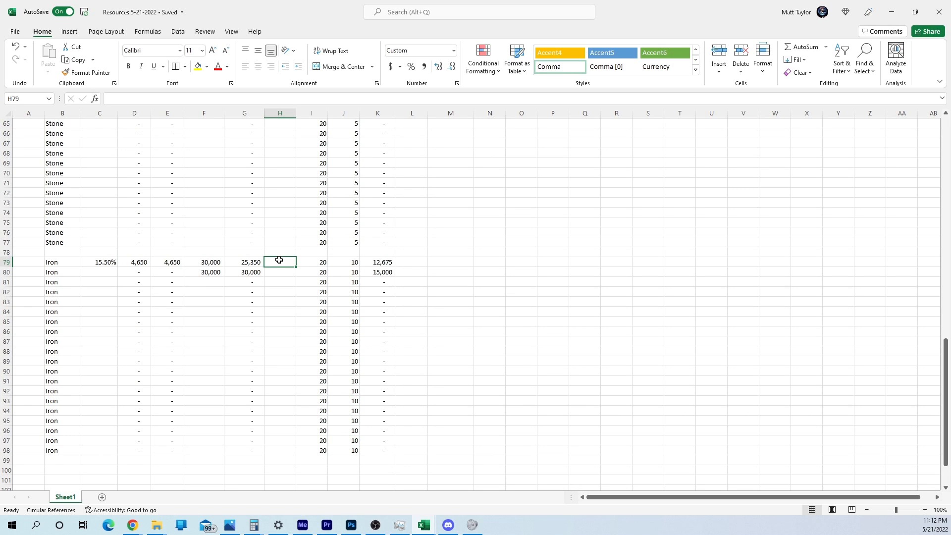
type("25320")
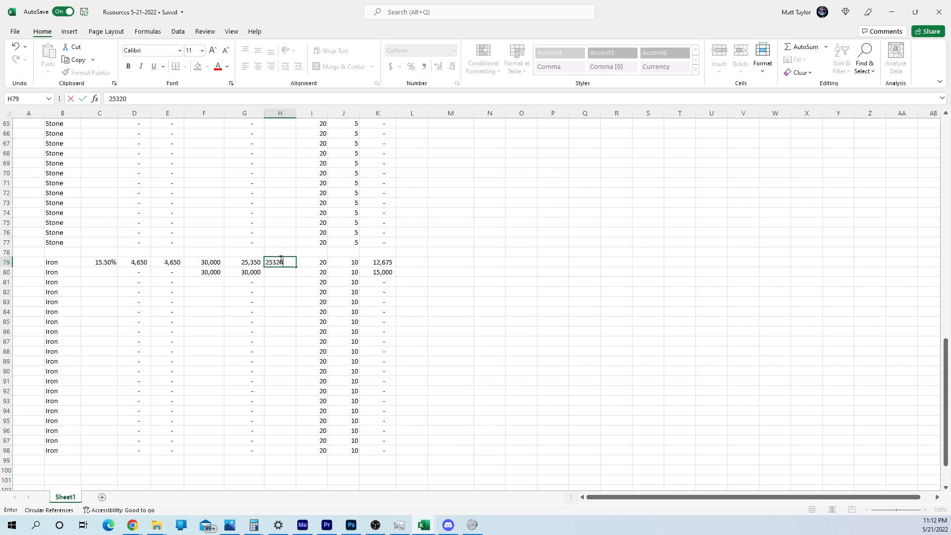
key("Right")
key("Right")
key("Right")
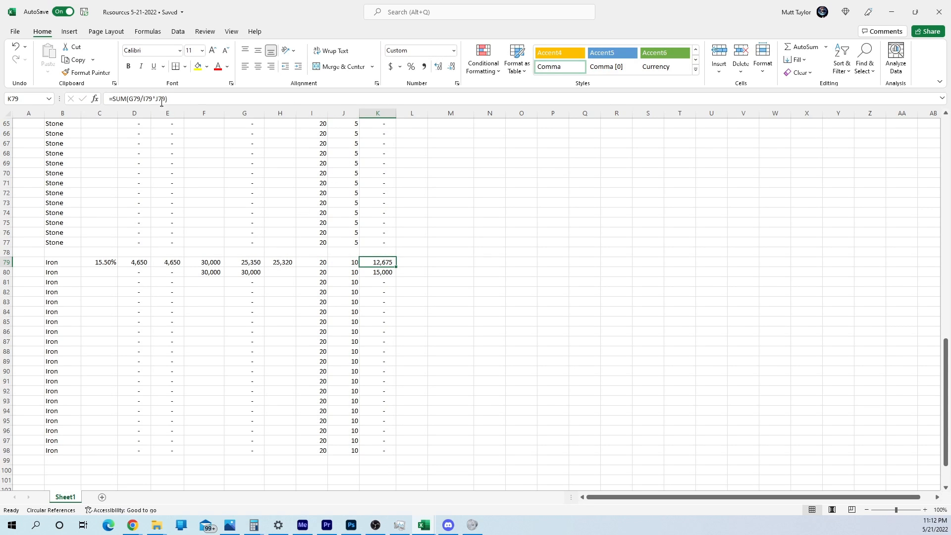
Step: Try basing the K79 formula on H79 instead of G79, as =SUM(H79/I79*J79), and undo the change
left_click(161, 102)
left_click_drag(252, 268, 274, 269)
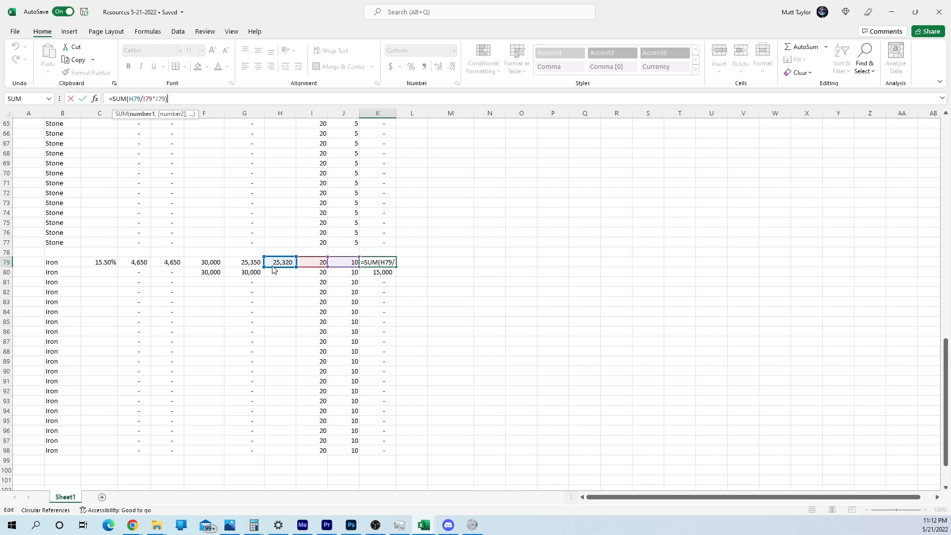
key("Return")
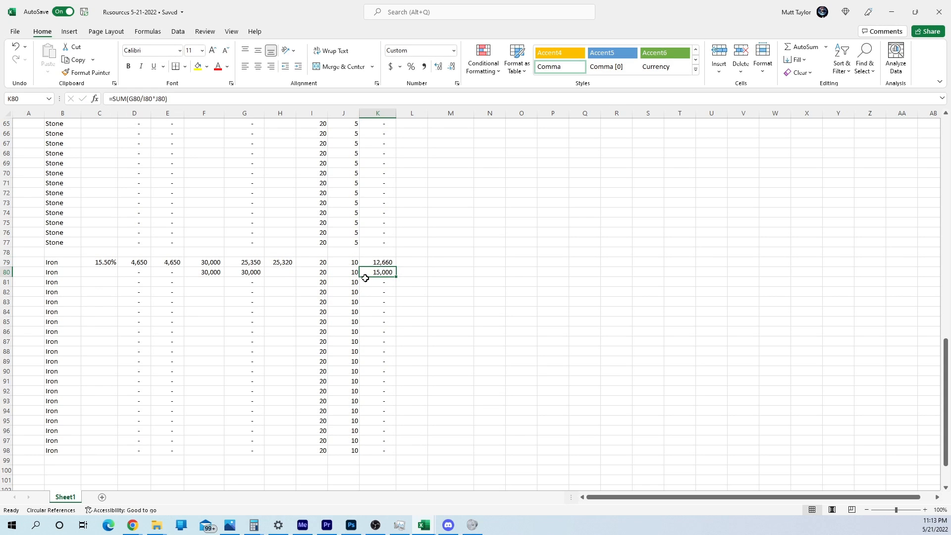
key("Up")
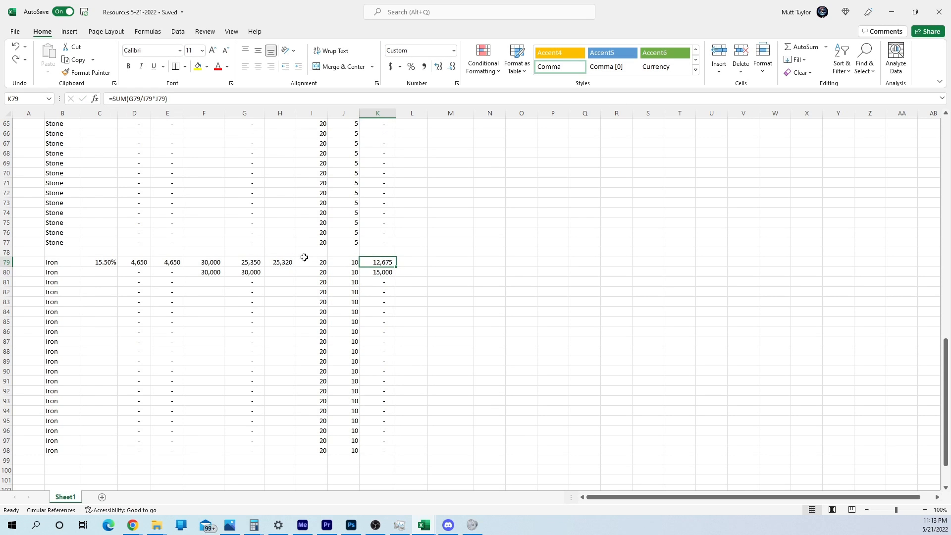
Step: Clear the test amount from H79 and check which cells the K79 formula refers to
left_click(279, 261)
key("Delete")
left_click(433, 278)
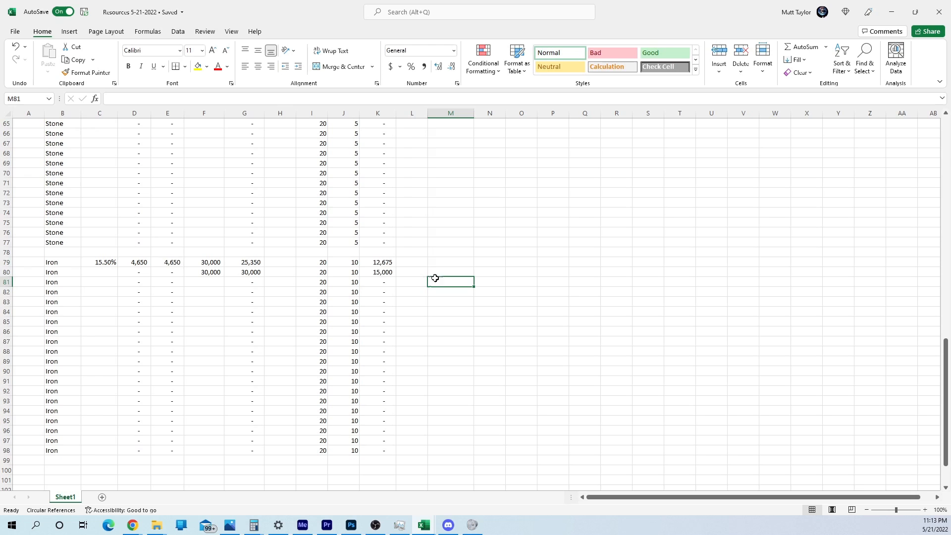
left_click(378, 262)
left_click(152, 101)
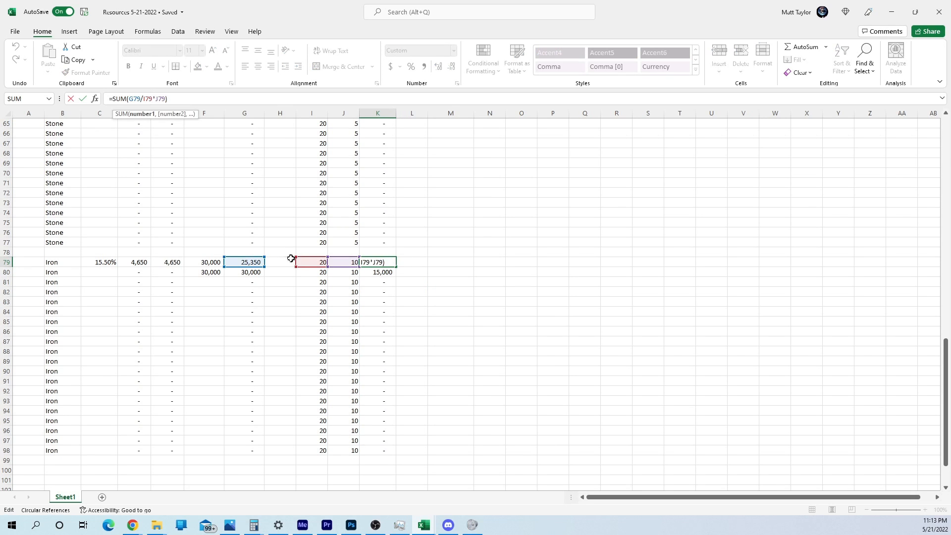
key("Return")
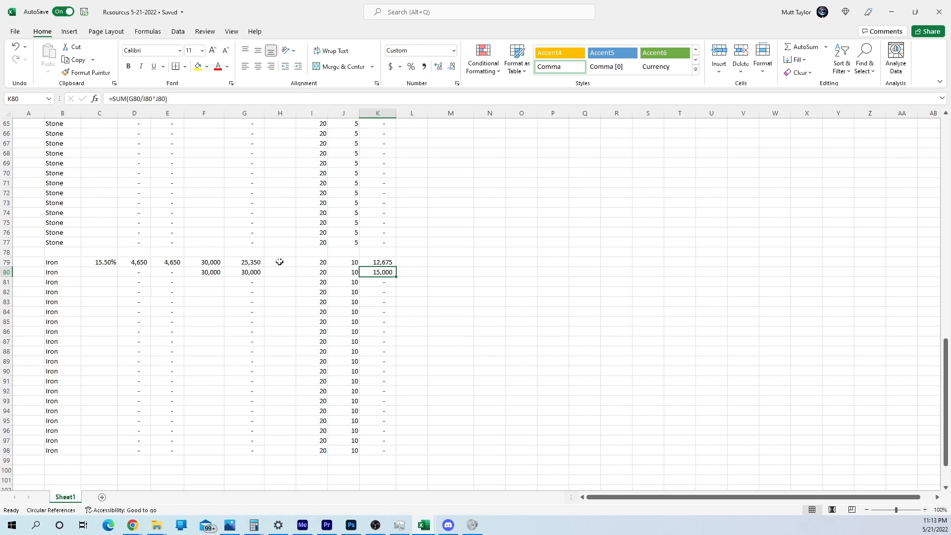
Step: Change the Iron sample amounts to 24000 in F79 and 18000 in F80
left_click(217, 263)
right_click(221, 266)
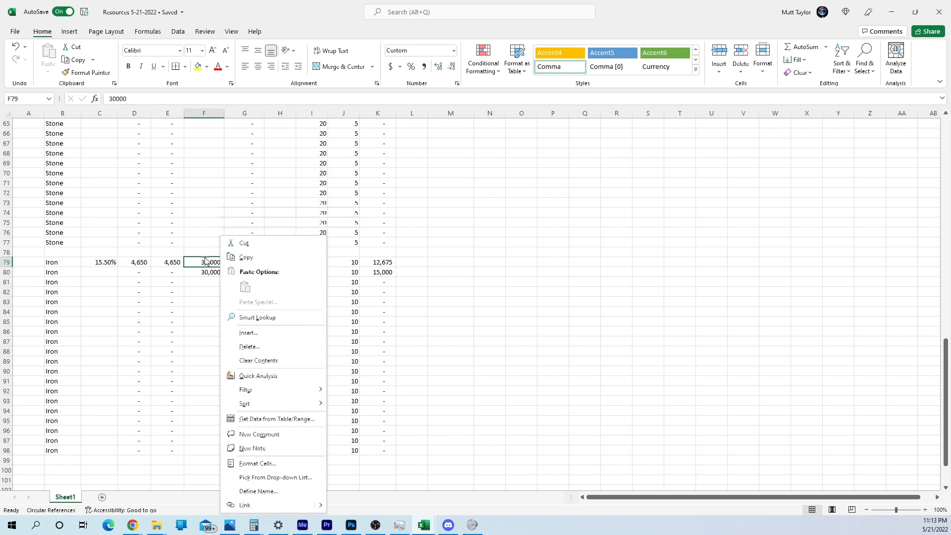
key("Escape")
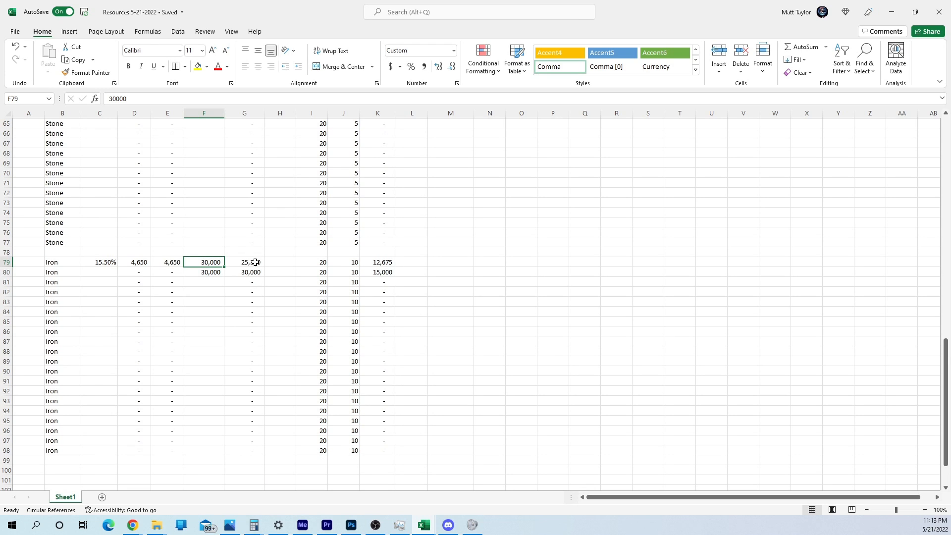
type("24,000")
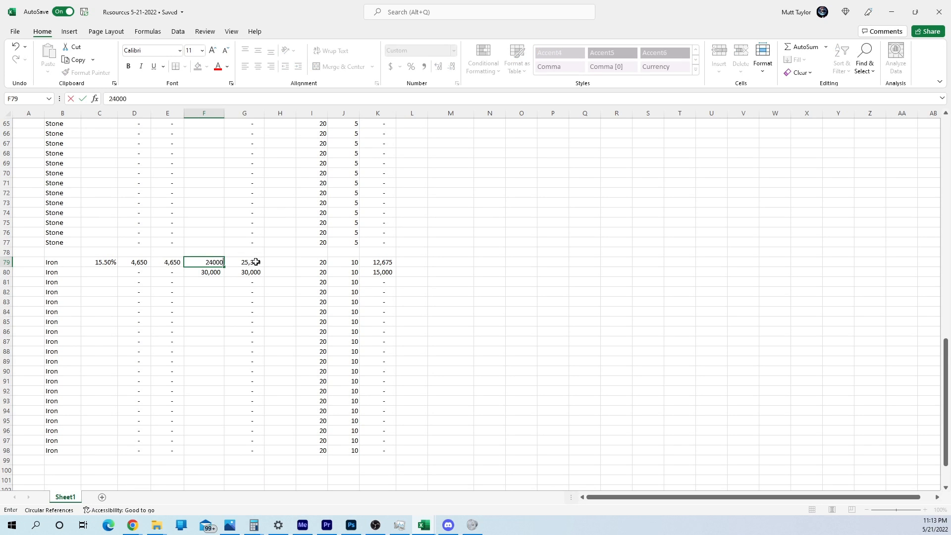
key("Return")
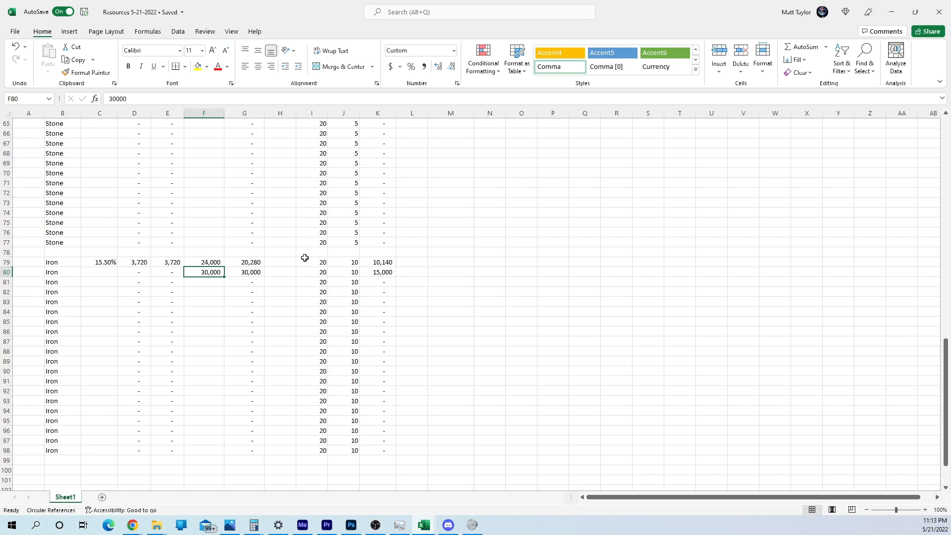
type("10000")
key("Return")
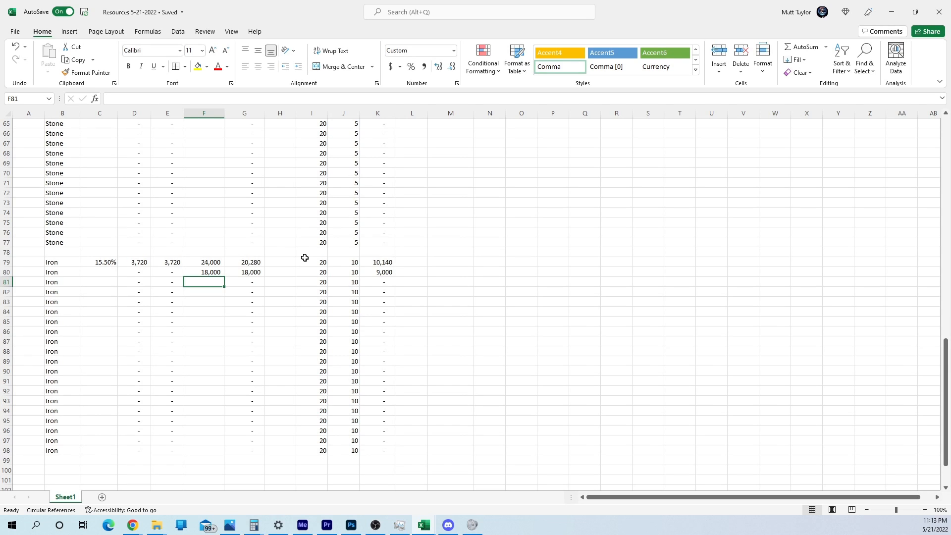
Step: Set the sample amount in the first Iron row, F79, to 30000
key("Up")
key("Up")
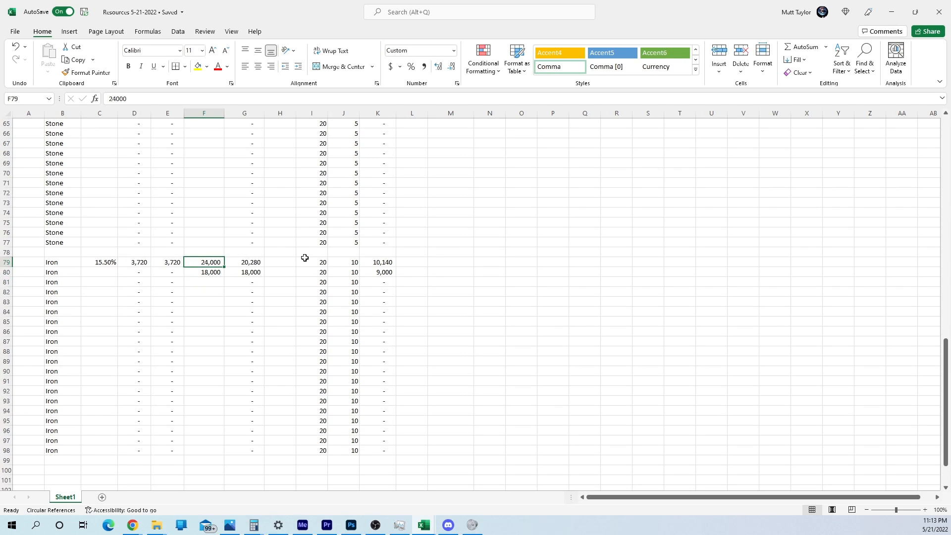
type("30,000")
key("Return")
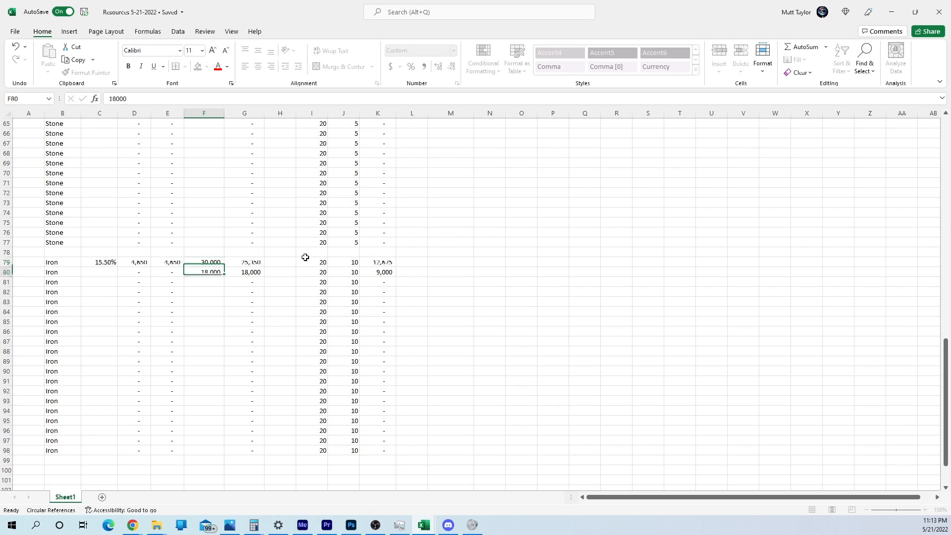
Step: Clear the sample amount from the second Iron row, F80
key("BackSpace")
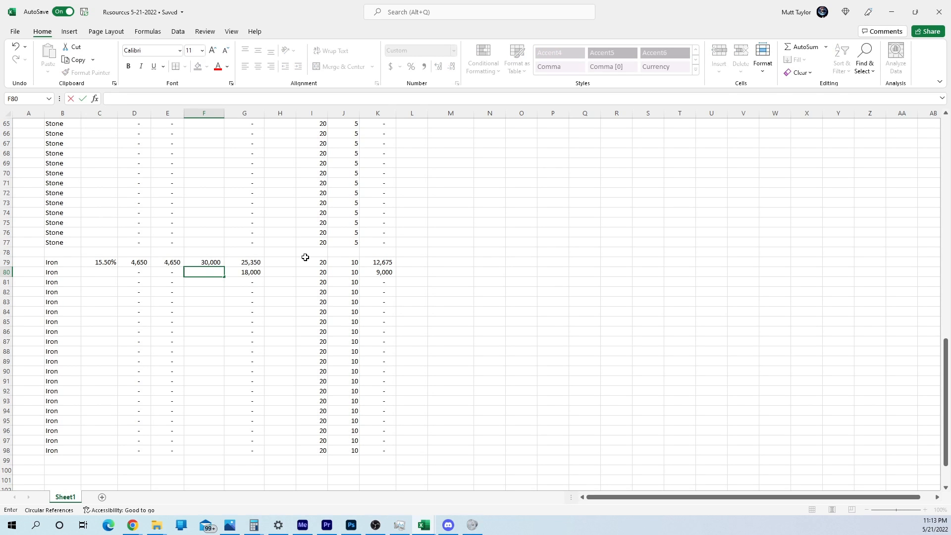
key("Up")
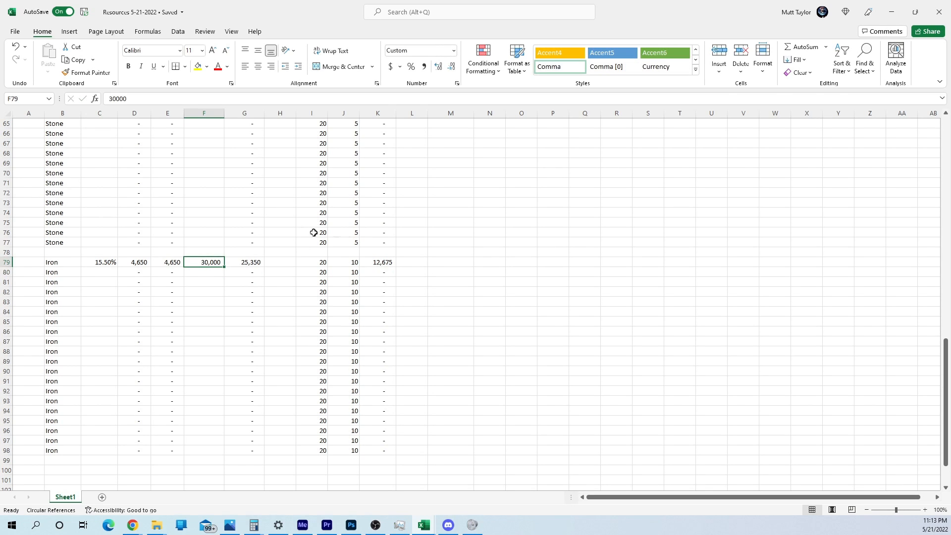
Step: Examine the first Iron row, comparing its percentage in C79, amount in F79 and the empty cell H79 with the calculated cells
scroll(177, 245, "up", 4)
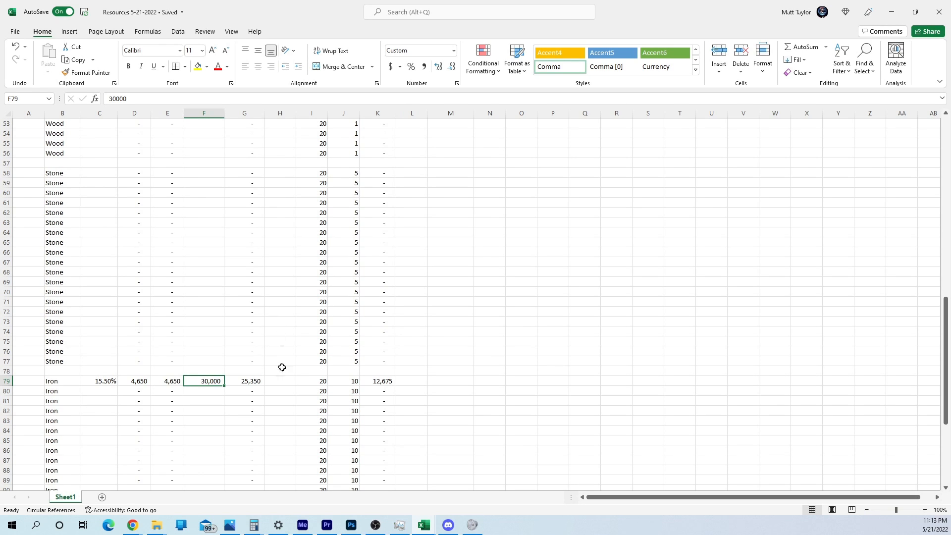
left_click(94, 380)
left_click(279, 331)
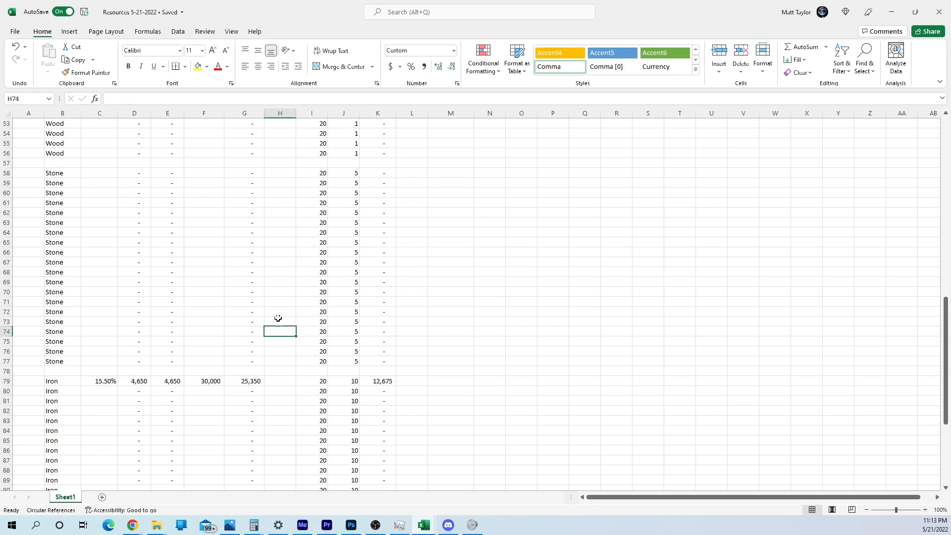
key("Down")
left_click(282, 380)
scroll(266, 397, "down", 2)
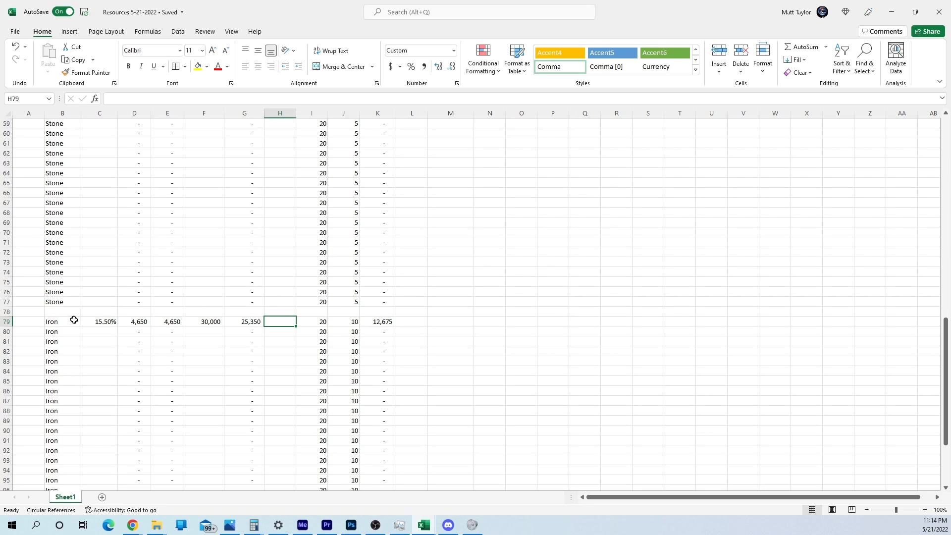
left_click(211, 322)
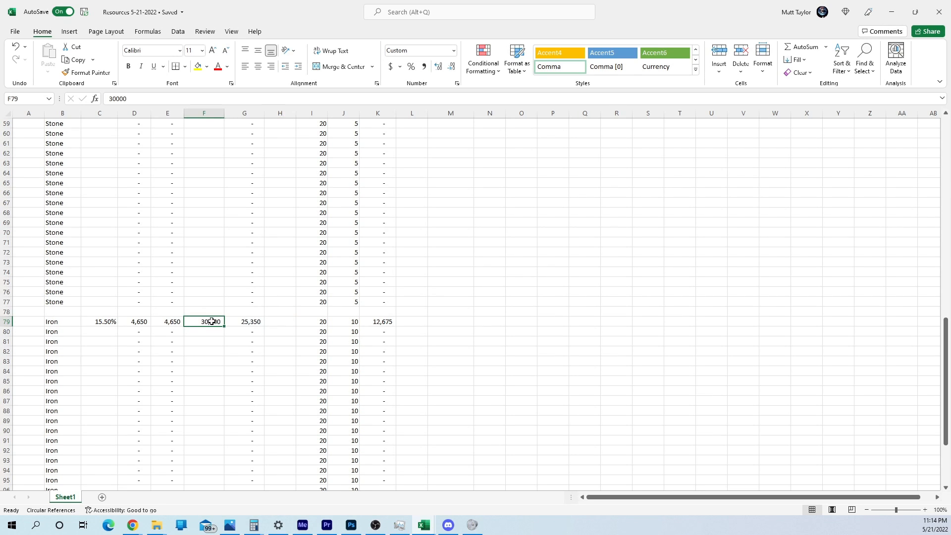
left_click(278, 325)
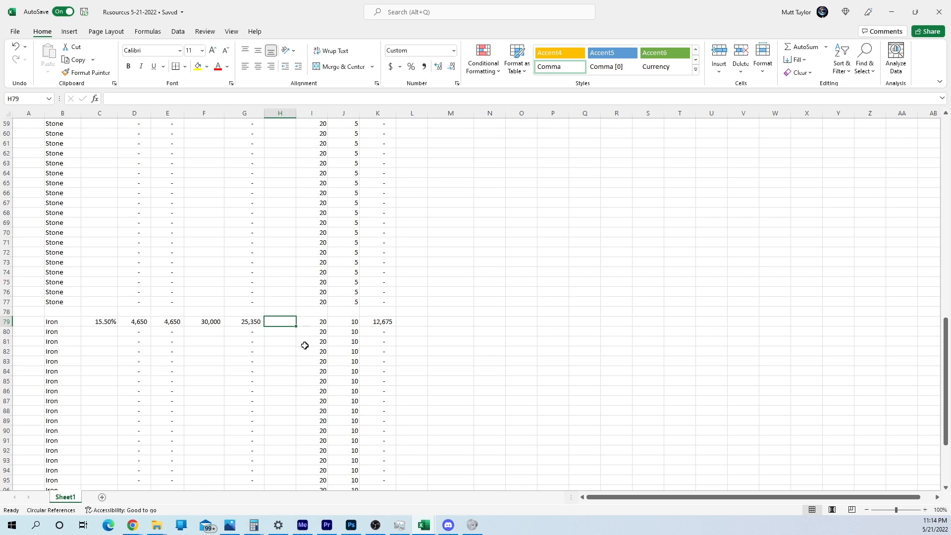
scroll(306, 258, "up", 6)
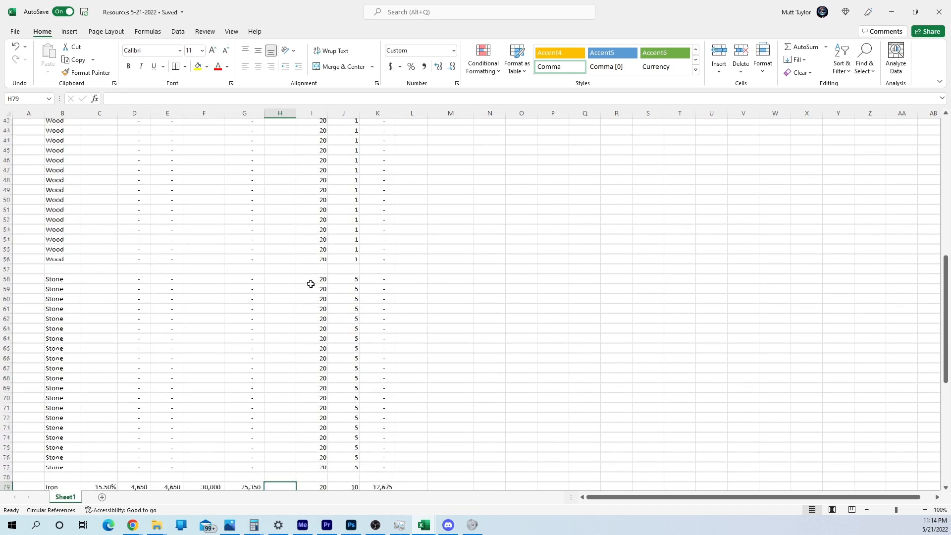
scroll(310, 287, "down", 3)
Step: Clear the test percentage from C79 and the sample amount from F79
left_click(110, 410)
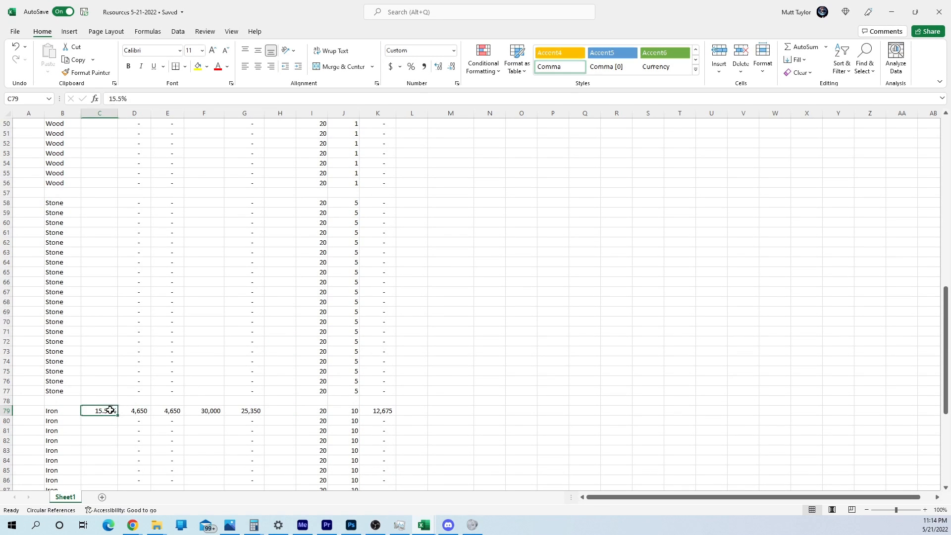
key("Delete")
left_click(198, 410)
key("Delete")
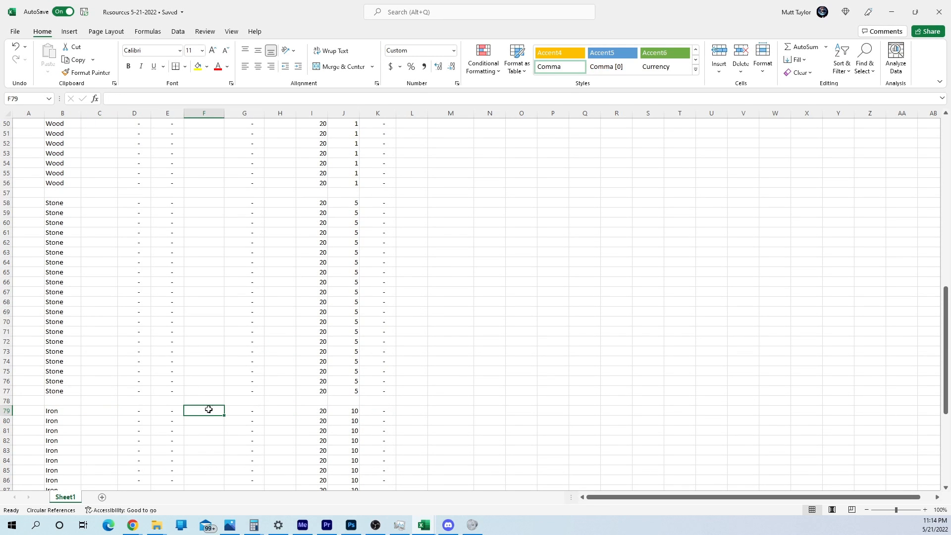
scroll(215, 410, "down", 3)
scroll(215, 411, "down", 5)
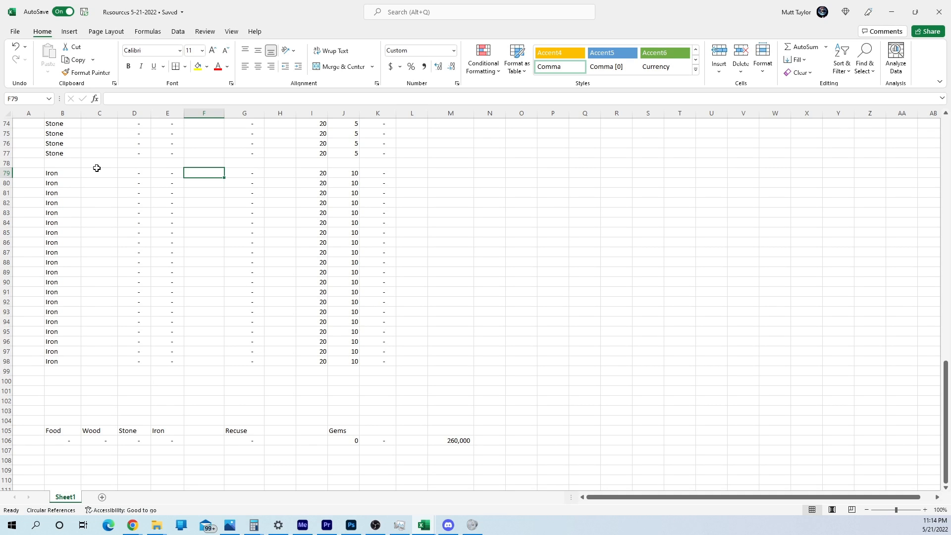
Step: Review the whole sheet from the Name and Date labels through every resource section to the summary totals in row 106
right_click(73, 499)
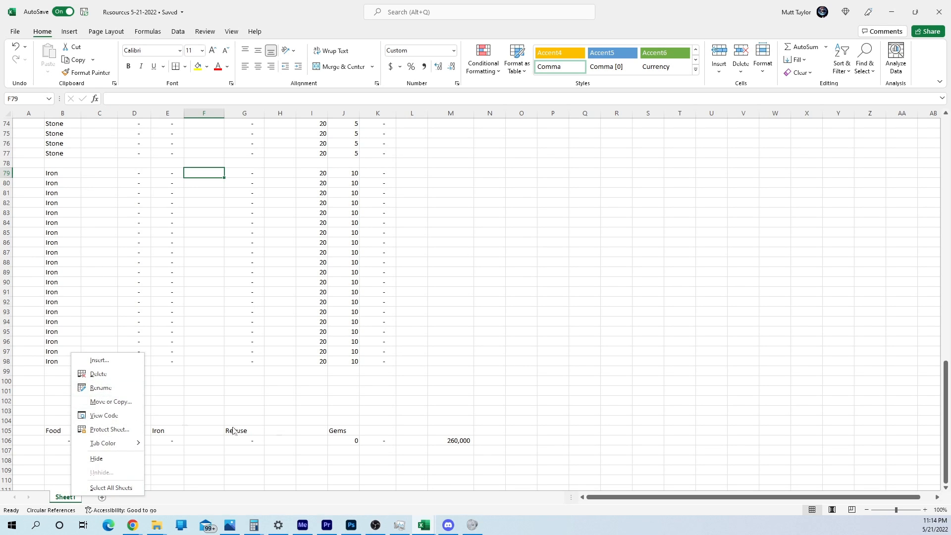
left_click(318, 441)
left_click_drag(940, 376, 948, 134)
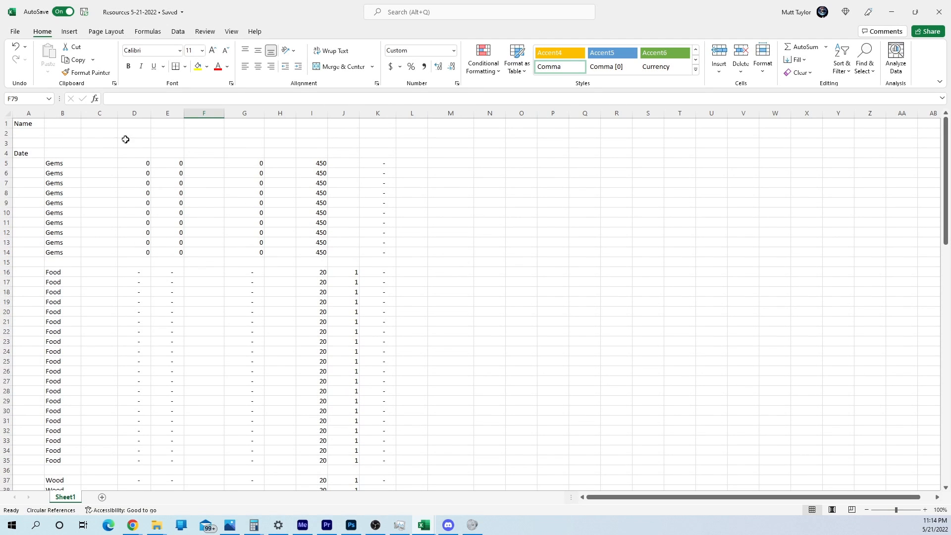
left_click(32, 124)
left_click(28, 152)
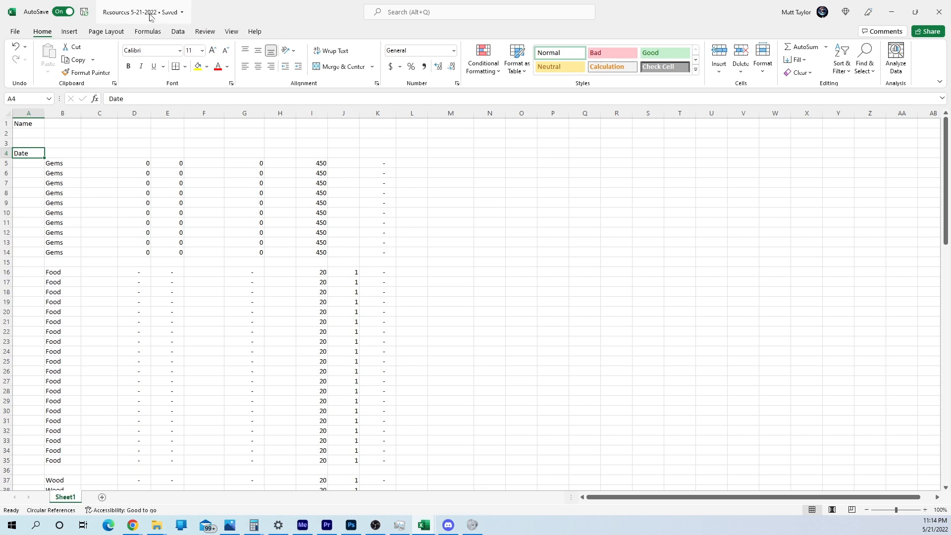
scroll(284, 211, "down", 7)
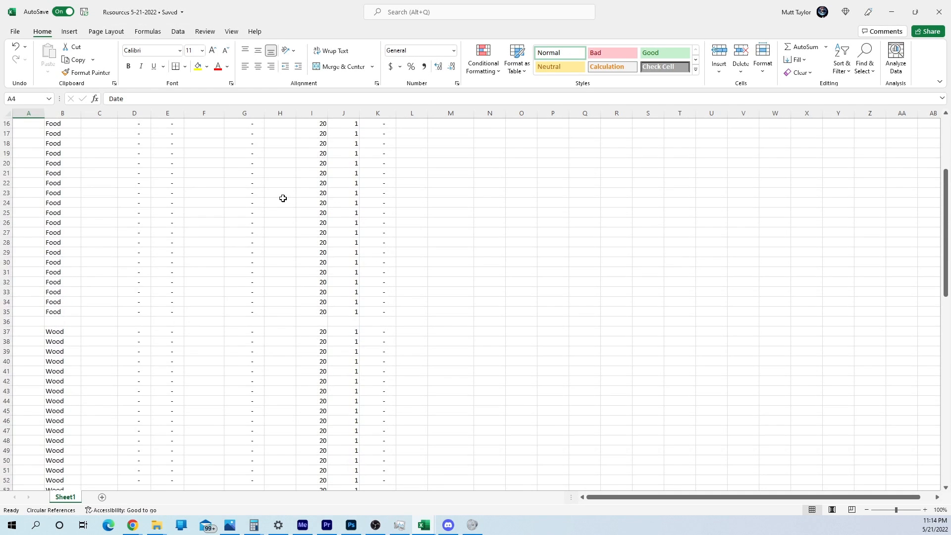
scroll(282, 197, "down", 8)
scroll(267, 205, "down", 3)
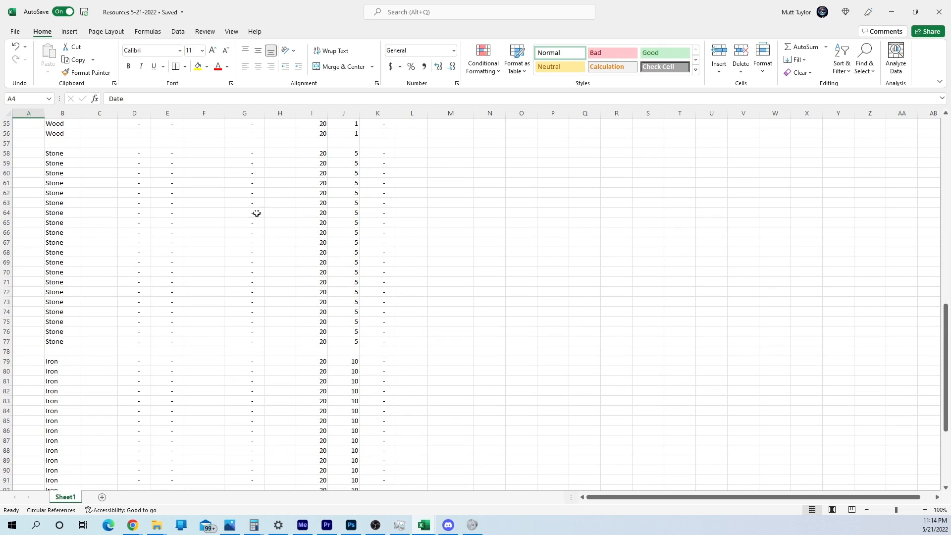
scroll(171, 262, "down", 1)
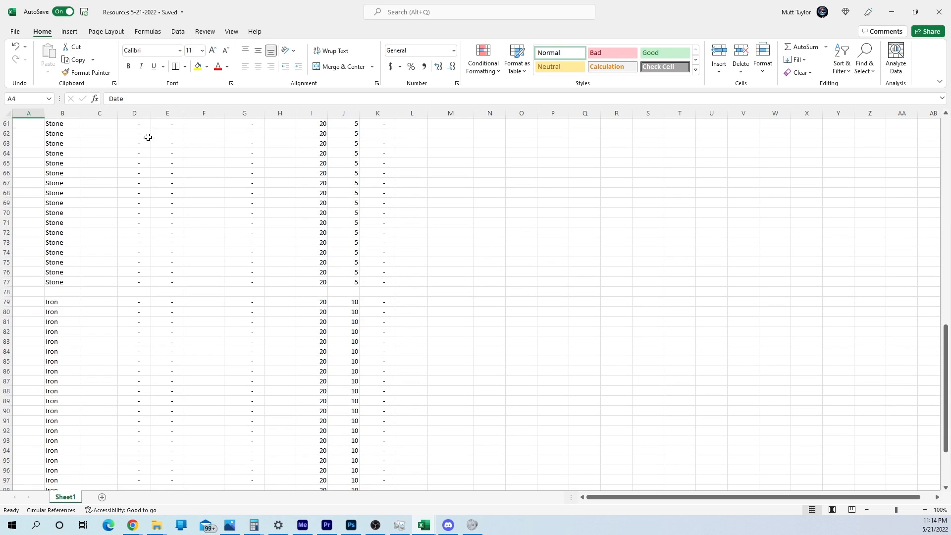
scroll(140, 189, "down", 5)
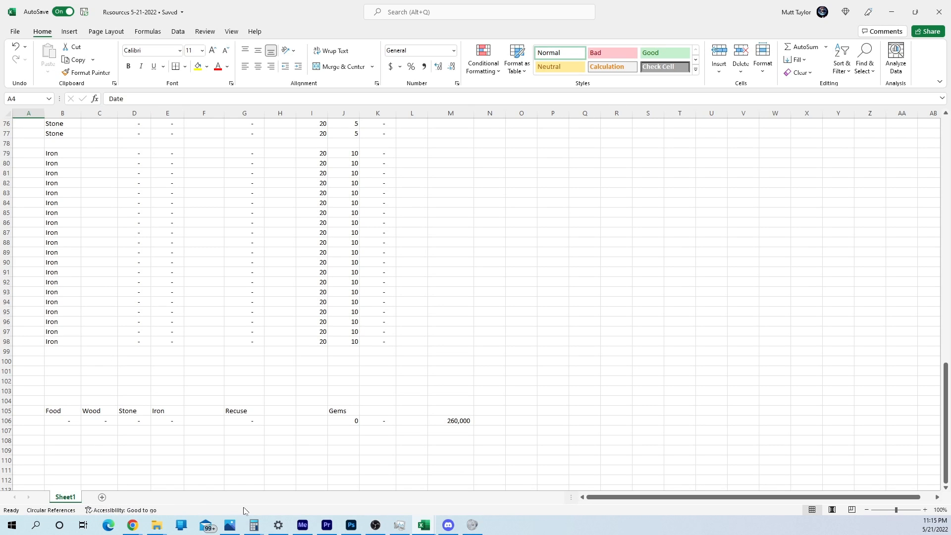
scroll(222, 313, "up", 11)
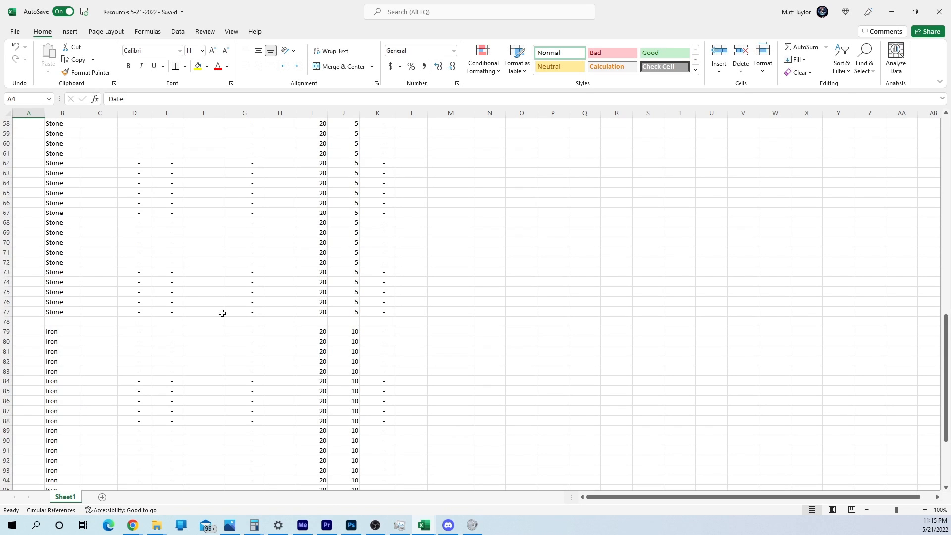
scroll(223, 313, "down", 12)
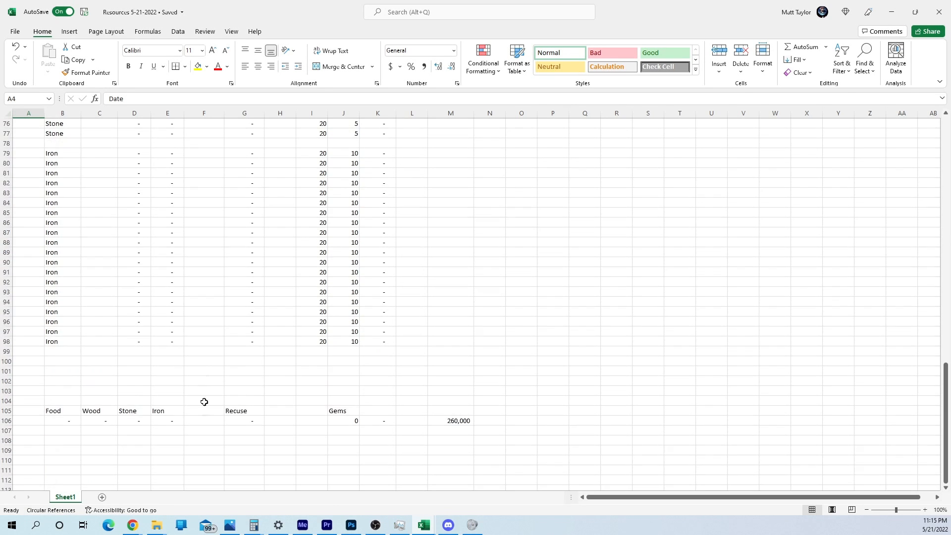
scroll(329, 412, "down", 2)
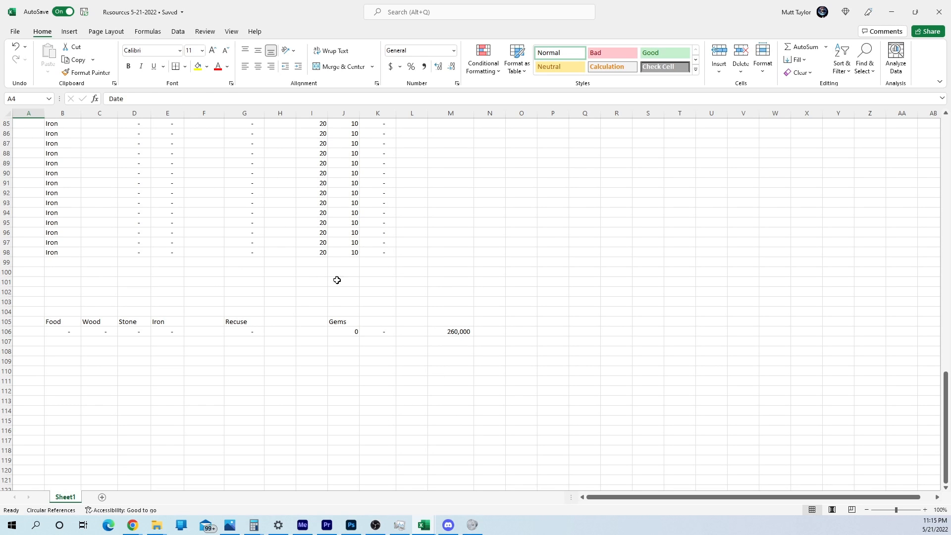
scroll(629, 311, "up", 5)
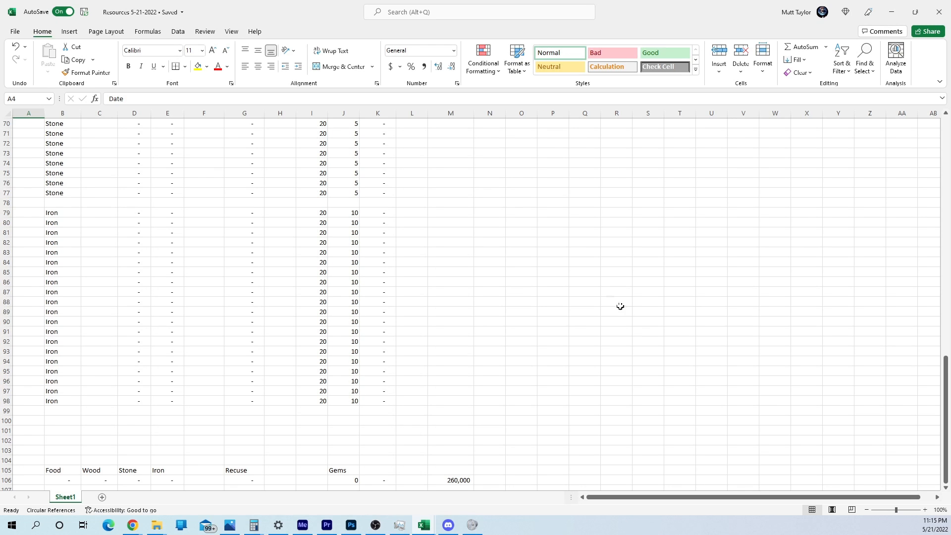
Step: Test the first Iron row with an amount of 30000 in F79 and a percentage of 10% in C79
left_click(231, 216)
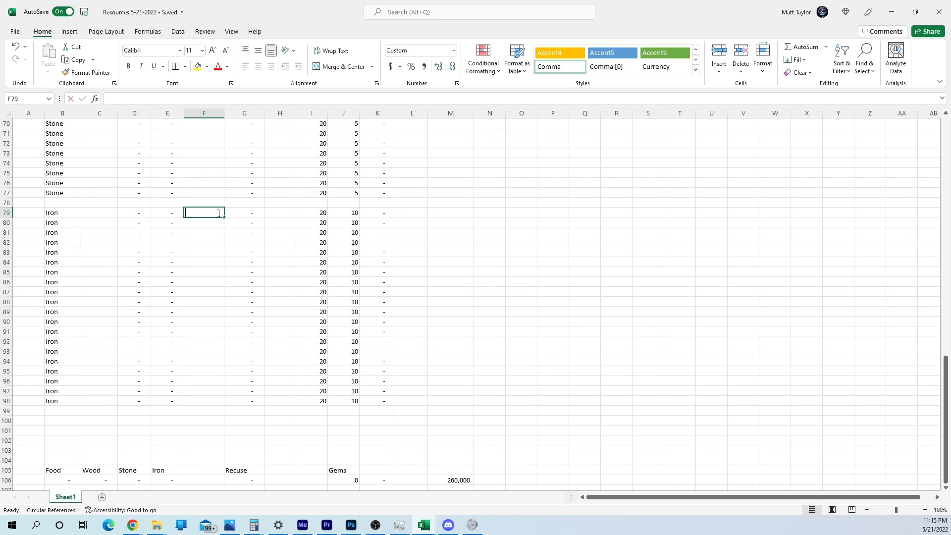
type("30000")
key("Left")
key("Left")
key("Left")
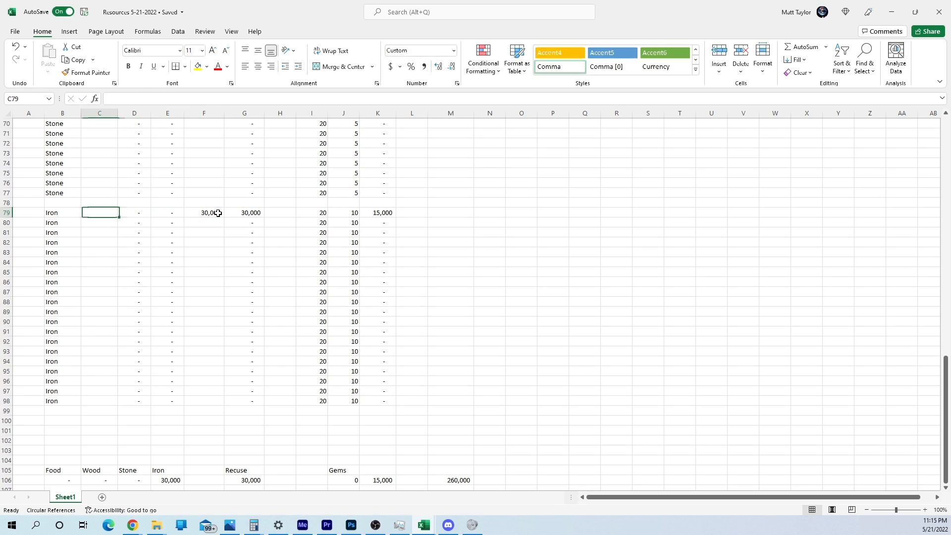
type("10")
key("Return")
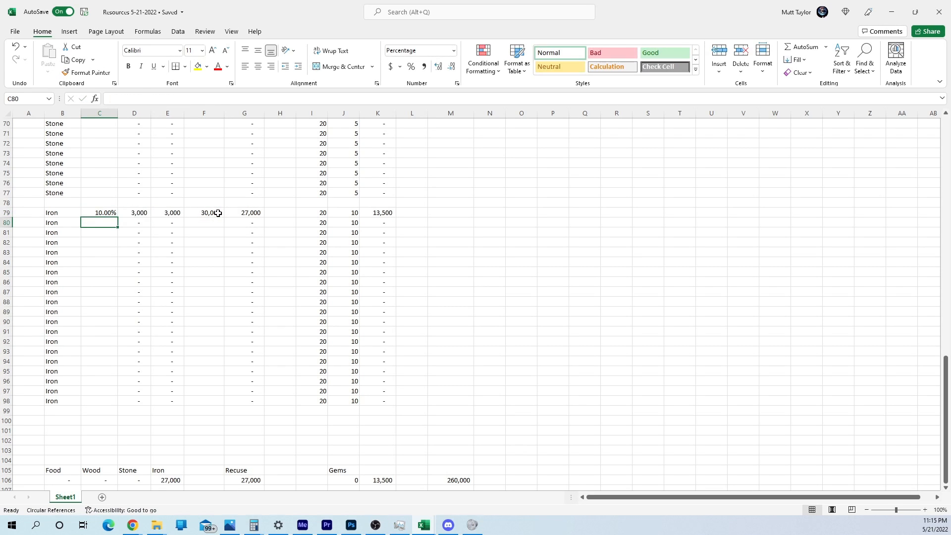
Step: Change the test percentage in C79 to 270%, and correct it to 27%
key("Up")
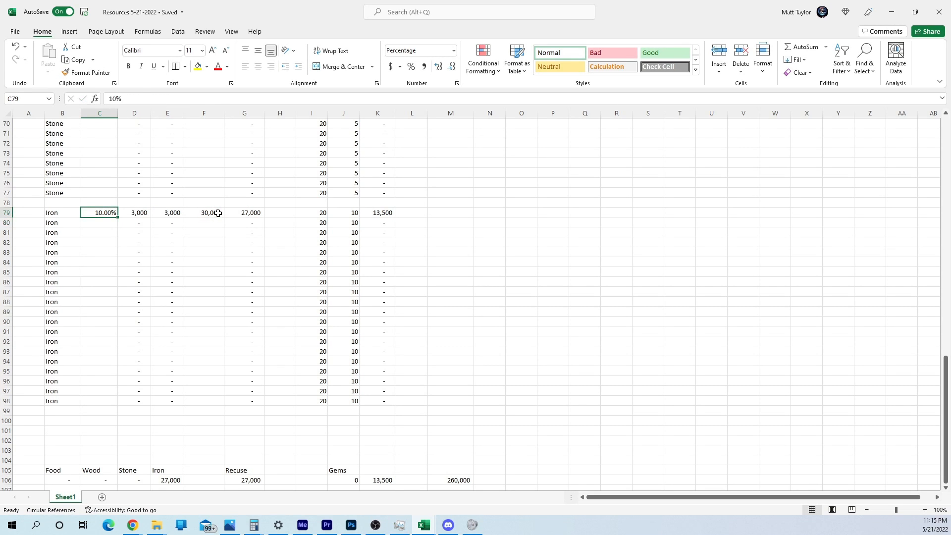
type("270")
key("Return")
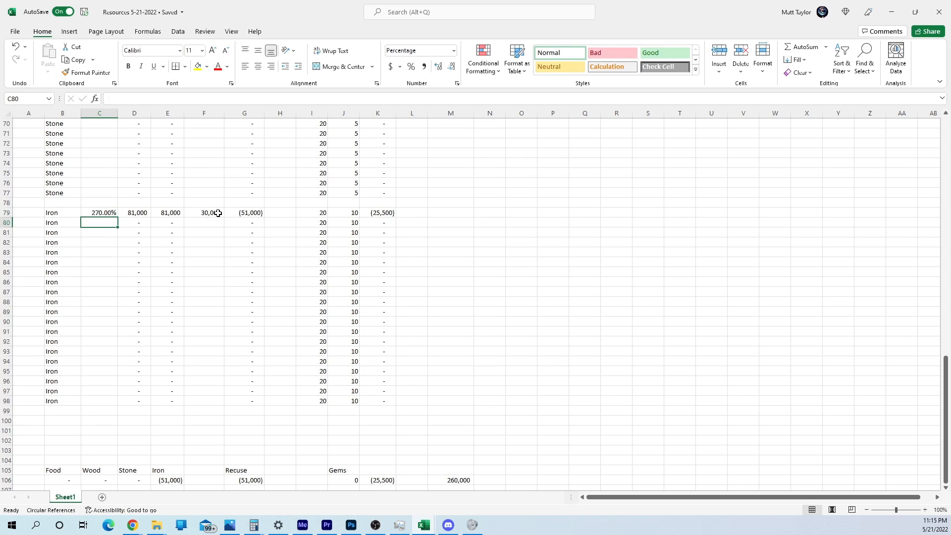
key("Up")
type("2")
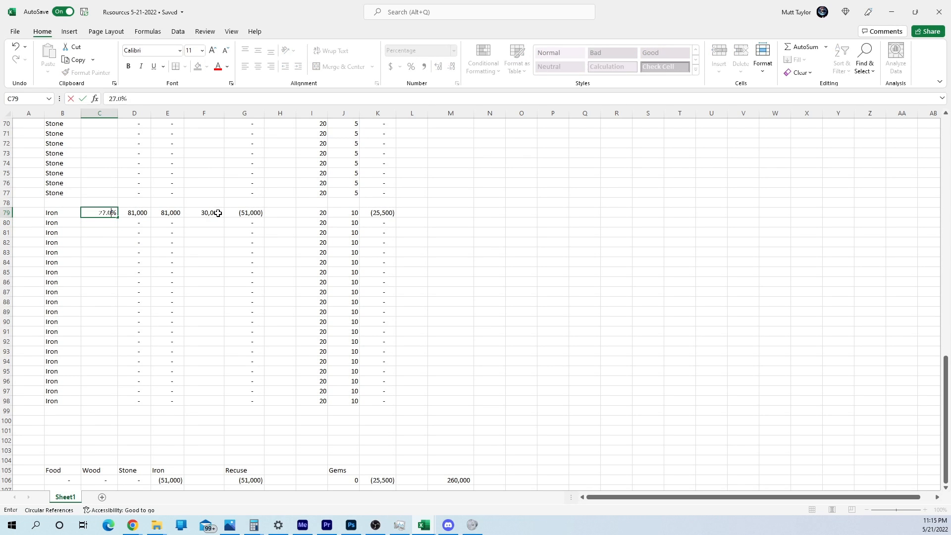
key("Return")
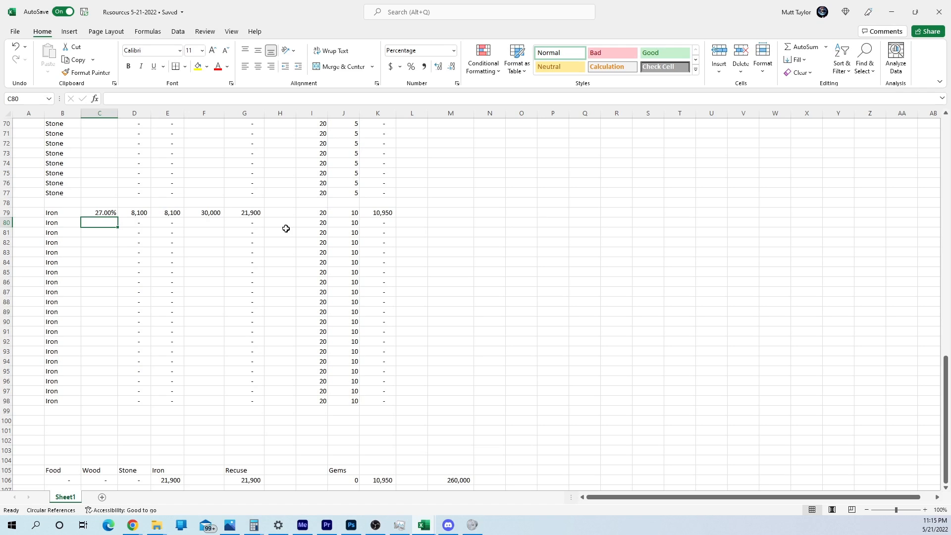
Step: Set the test percentage in C79 to 15.25%
key("Up")
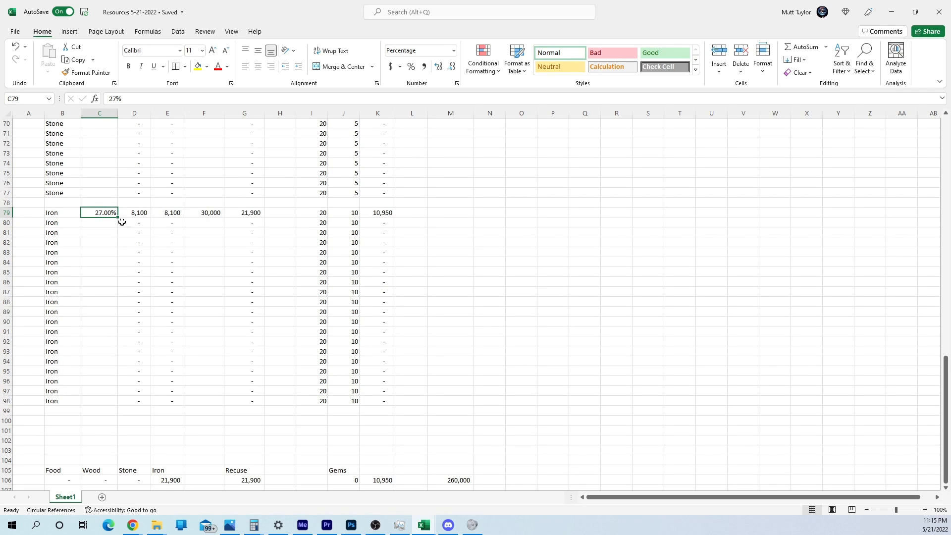
type("15")
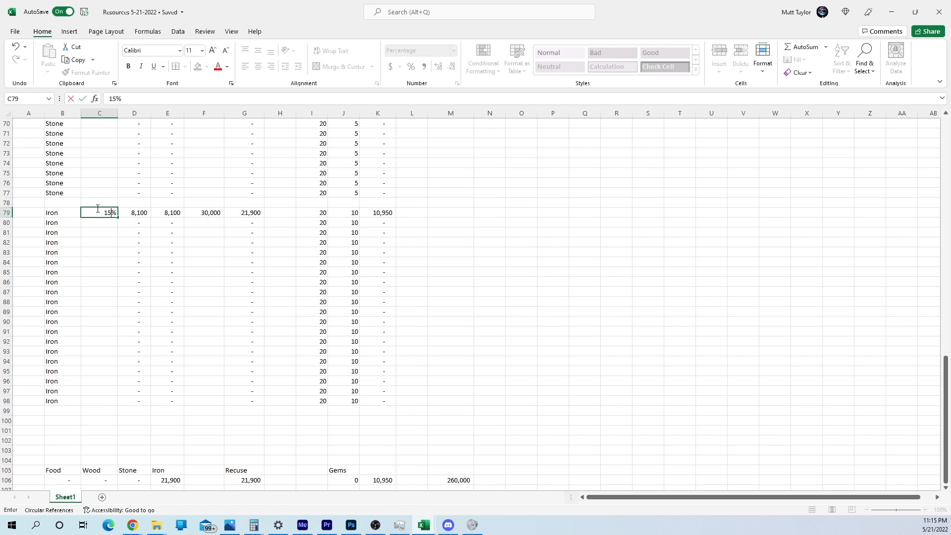
type(".25")
key("Return")
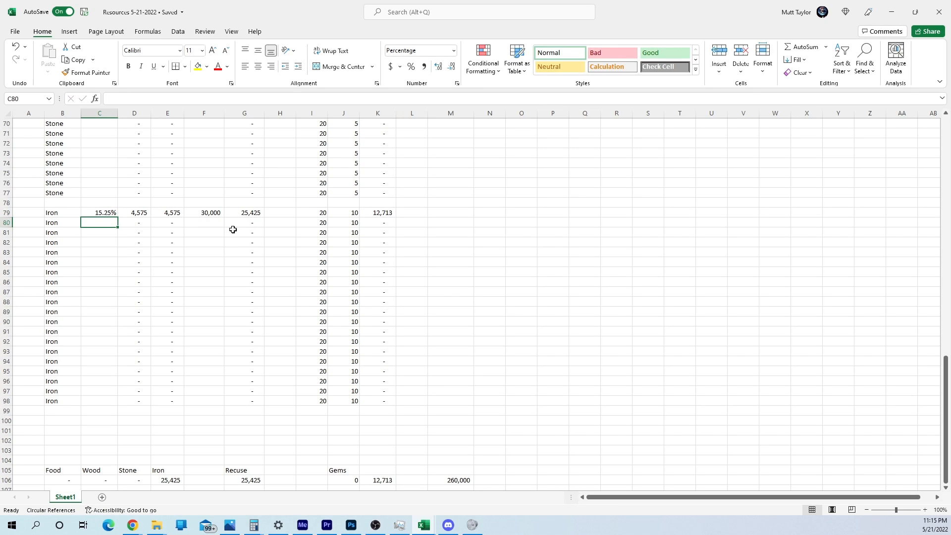
Step: Change the sample Iron amount in F79 to 24000
key("Up")
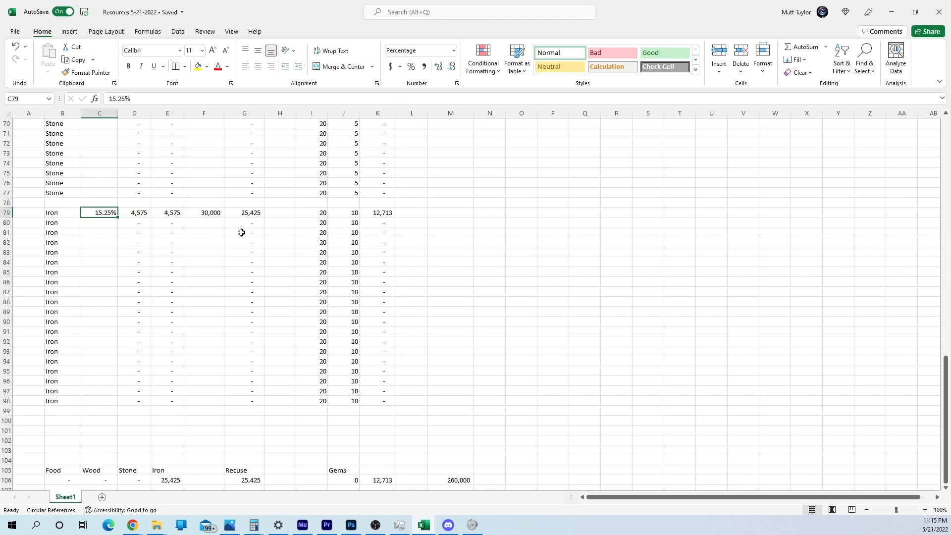
left_click(217, 211)
type("24000")
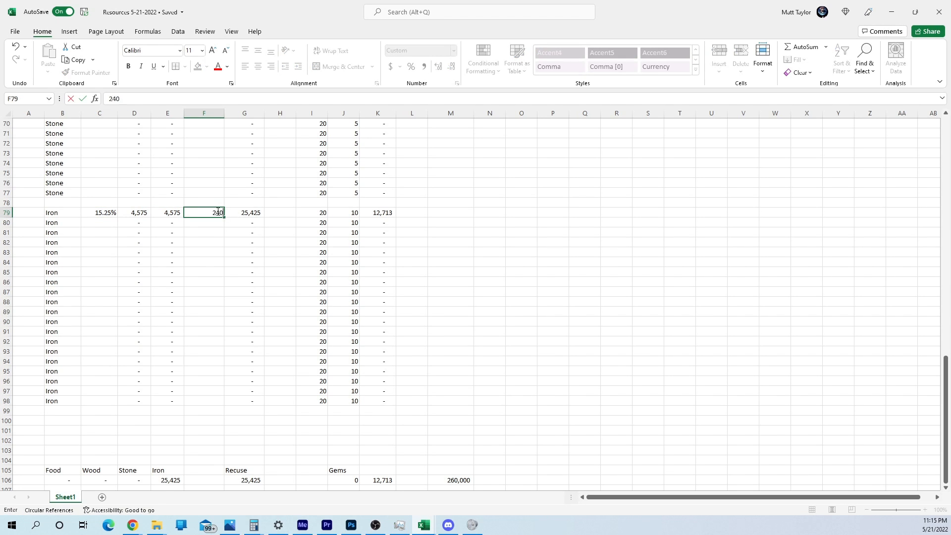
key("Return")
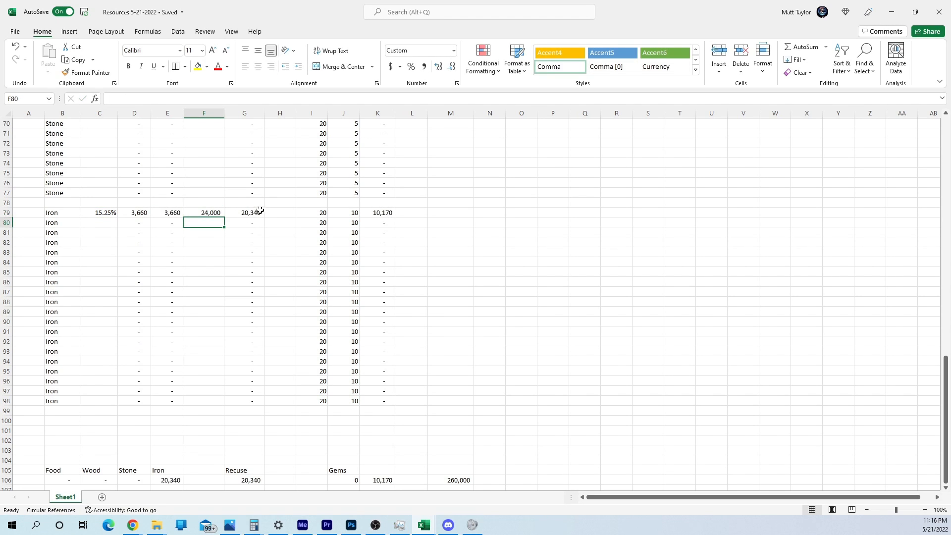
Step: Remove the test entries from C79 and F79, and check the summary row under the Iron section
left_click(105, 213)
key("Delete")
left_click(205, 214)
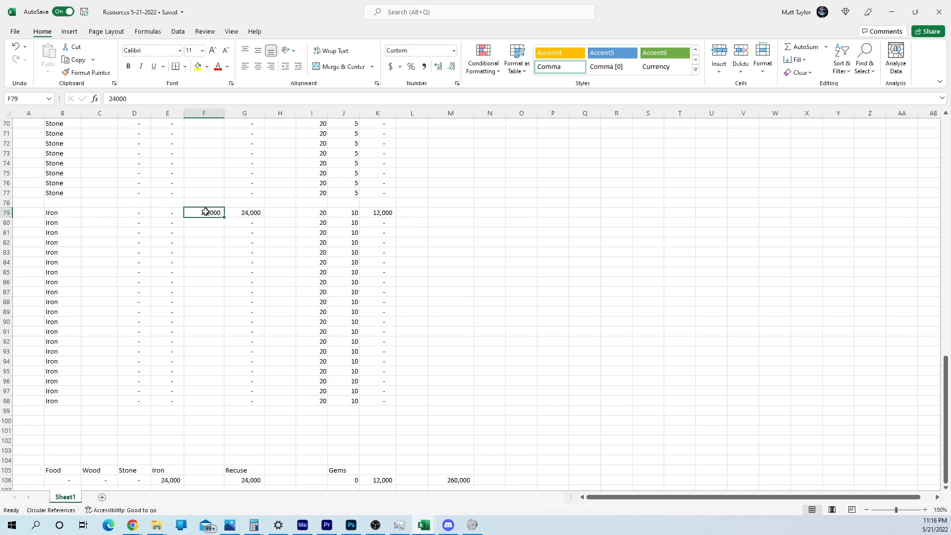
key("Delete")
scroll(311, 276, "down", 2)
scroll(312, 276, "up", 1)
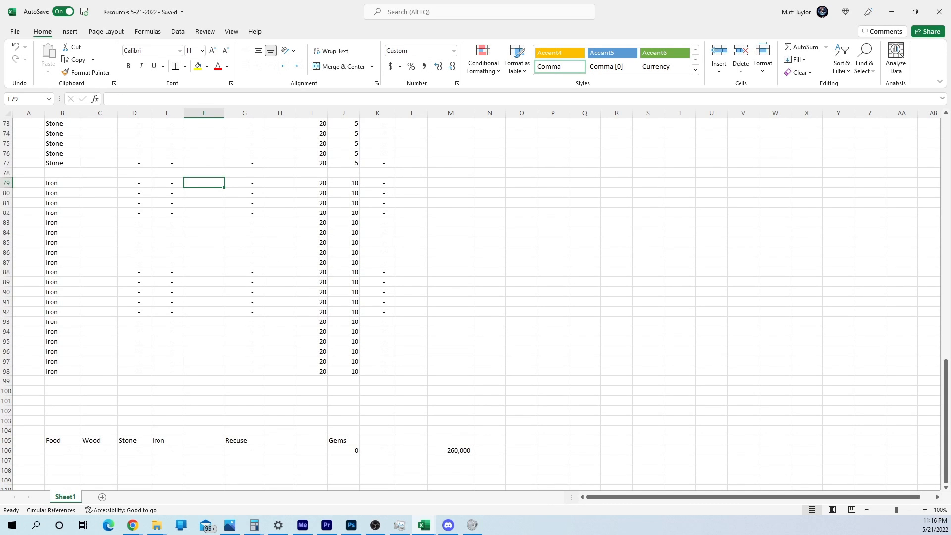